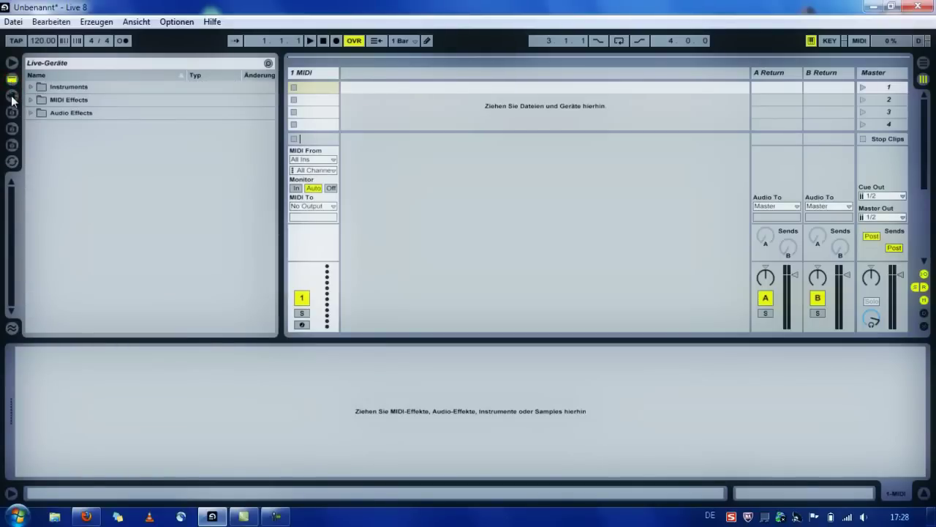
Load the Reaktor5 plug-in on the MIDI track and open the Razor.rkplr ensemble from the player library in it.
{"action": "left_click", "coordinate": [12, 96]}
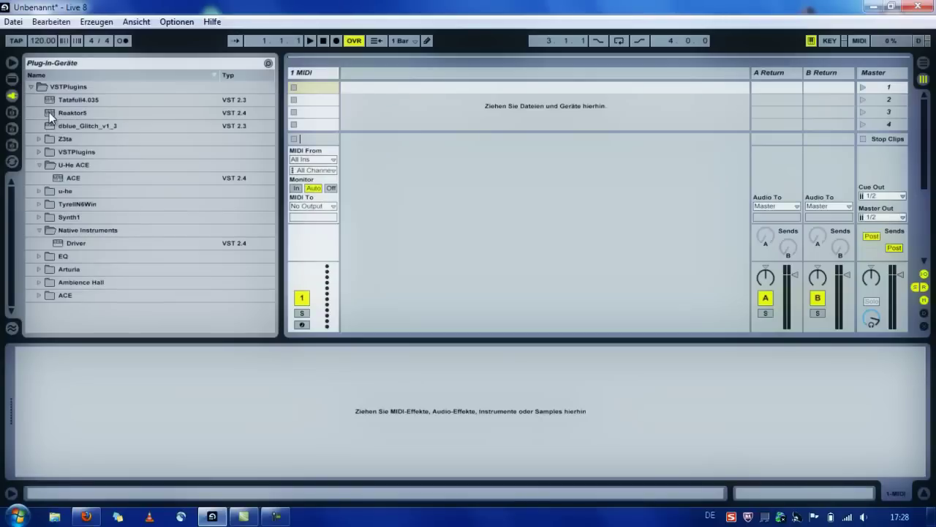
{"action": "left_click_drag", "start_coordinate": [49, 112], "coordinate": [306, 73]}
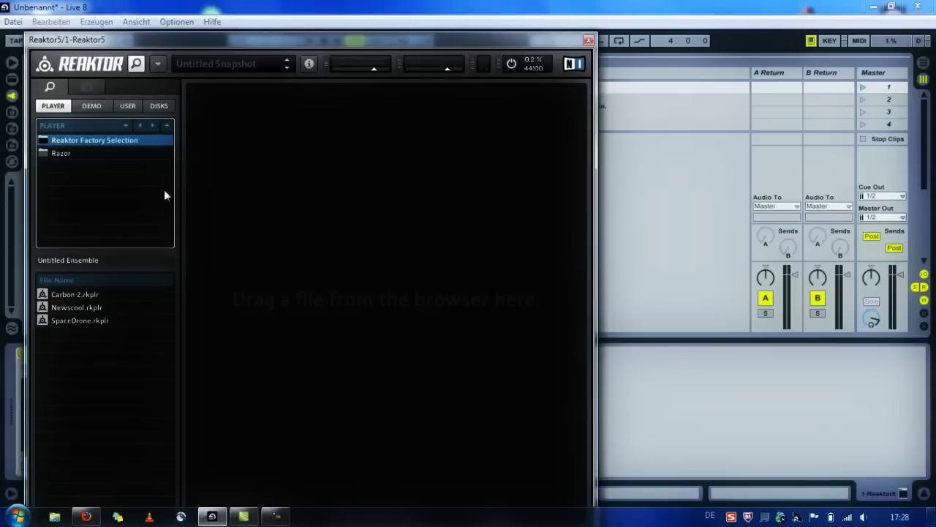
{"action": "left_click", "coordinate": [53, 155]}
{"action": "left_click", "coordinate": [61, 295]}
{"action": "left_click_drag", "start_coordinate": [153, 254], "coordinate": [388, 179]}
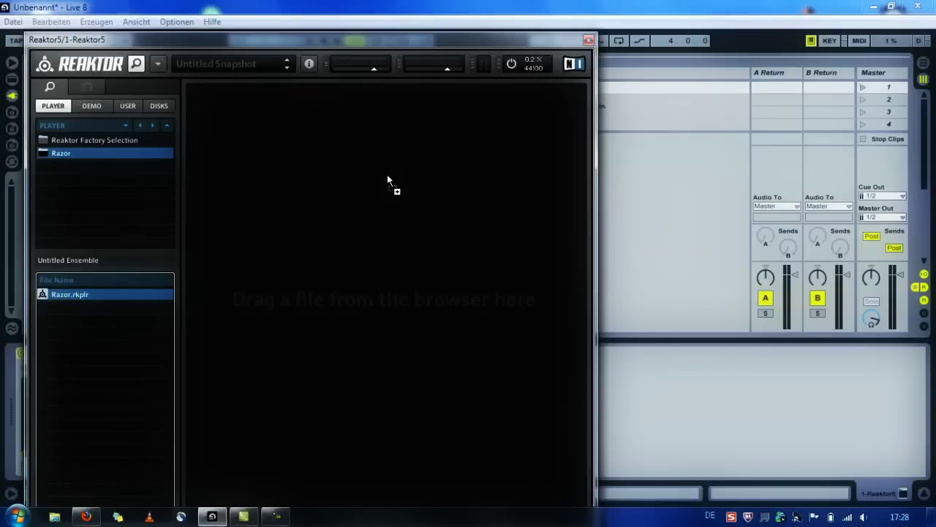
{"action": "left_click_drag", "start_coordinate": [387, 180], "coordinate": [388, 179]}
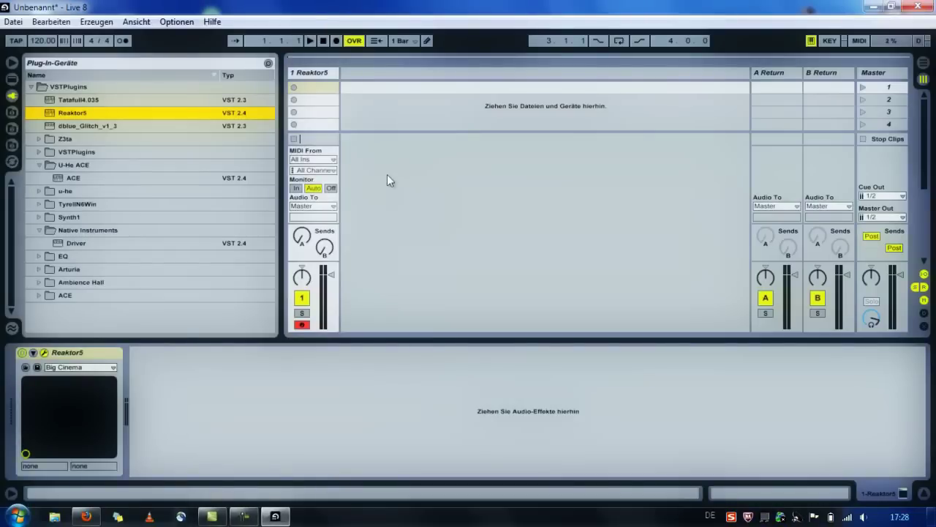
Reopen the Reaktor5 plug-in window and load the INIT snapshot from Razor's Errorsmith bank.
{"action": "left_click", "coordinate": [42, 352]}
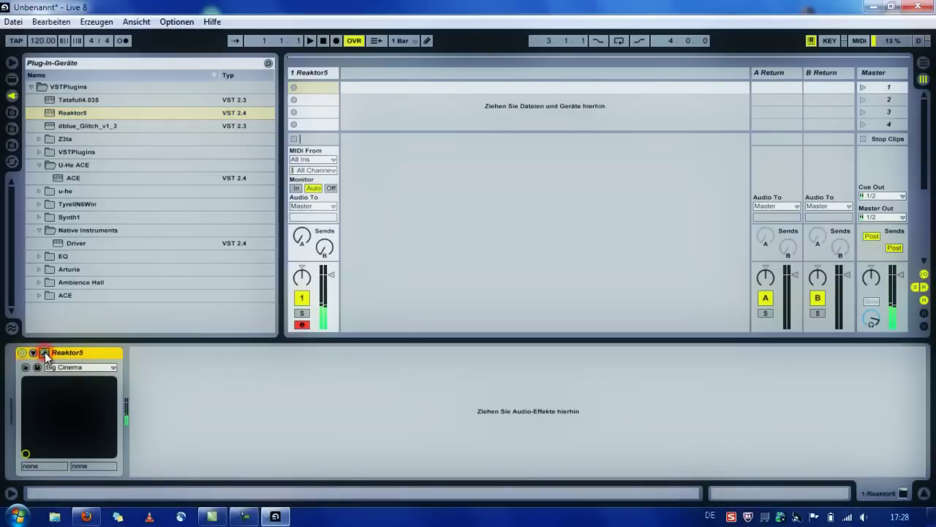
{"action": "left_click", "coordinate": [44, 353]}
{"action": "left_click_drag", "start_coordinate": [371, 39], "coordinate": [371, 12]}
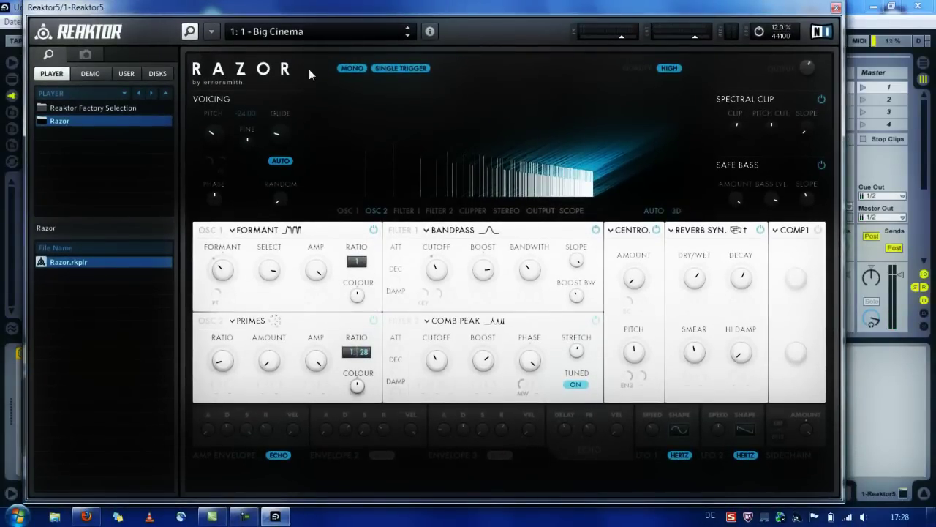
{"action": "left_click", "coordinate": [301, 32]}
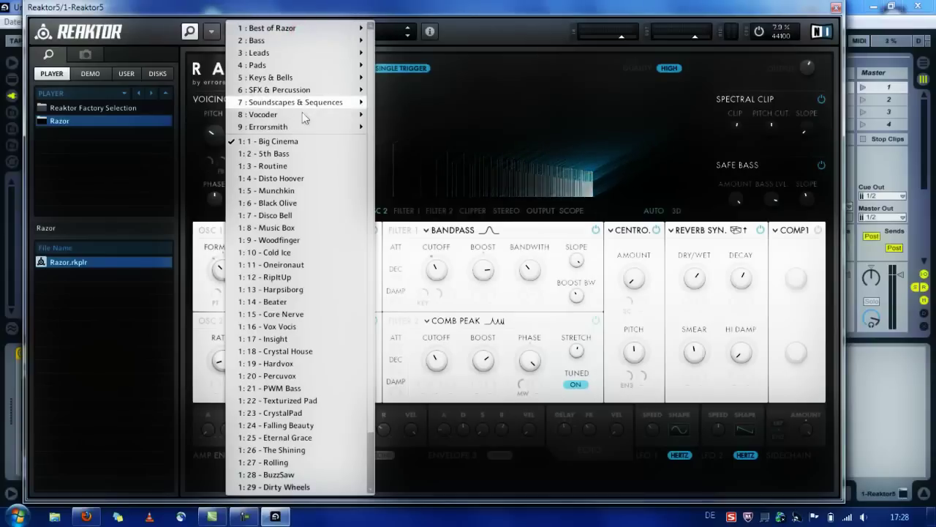
{"action": "mouse_move", "coordinate": [305, 128]}
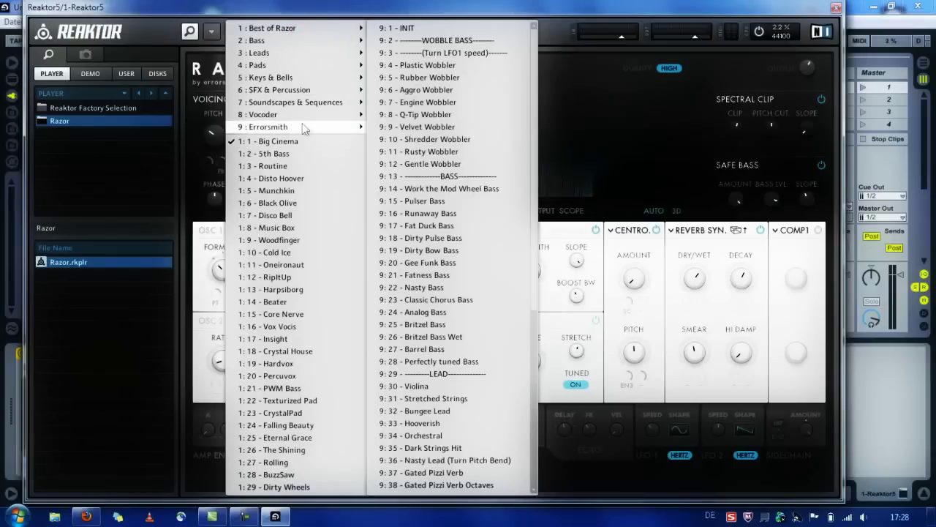
{"action": "left_click", "coordinate": [452, 30]}
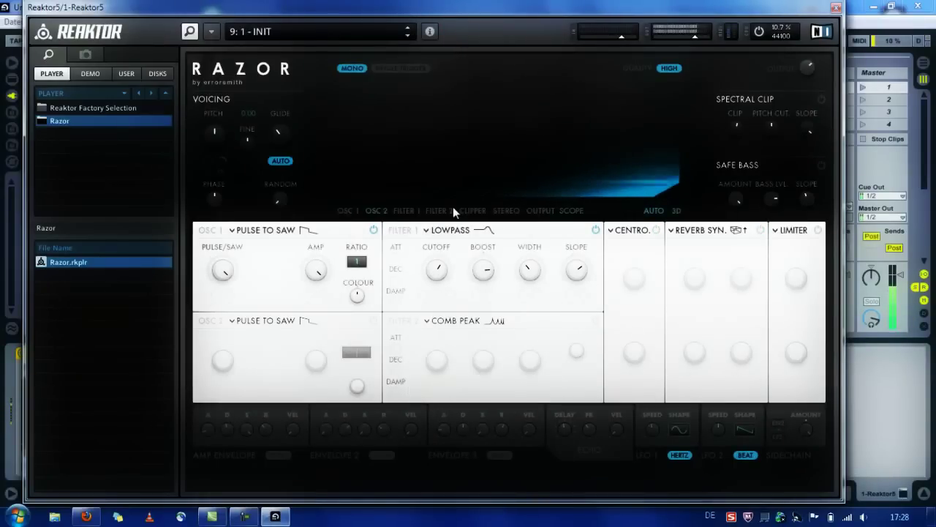
With filter 1 switched off, set the voicing pitch to -24.00 and adjust the amp envelope's release.
{"action": "left_click", "coordinate": [595, 230]}
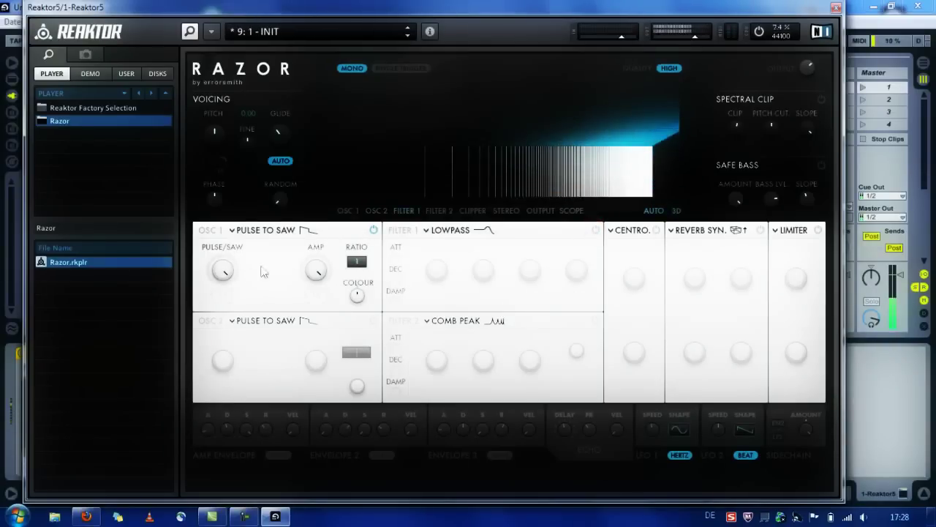
{"action": "left_click_drag", "start_coordinate": [207, 139], "coordinate": [209, 161]}
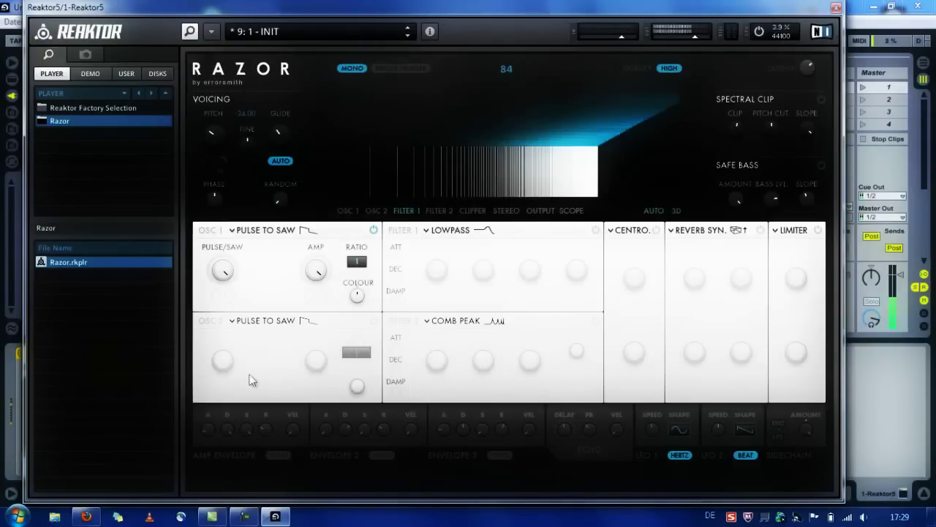
{"action": "left_click_drag", "start_coordinate": [266, 428], "coordinate": [265, 435]}
{"action": "left_click", "coordinate": [264, 429]}
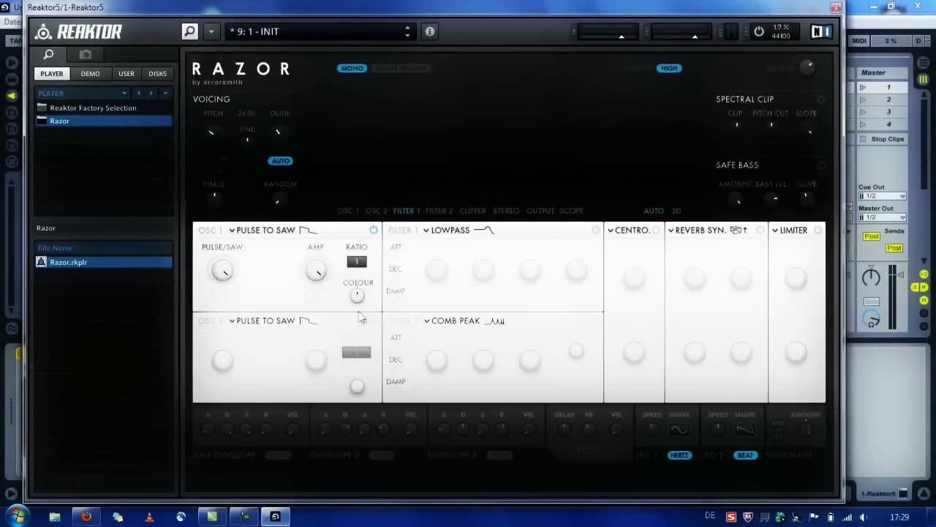
Switch the lowpass filter 1 back on, centre its boost and set the cutoff to 65.
{"action": "left_click", "coordinate": [592, 229]}
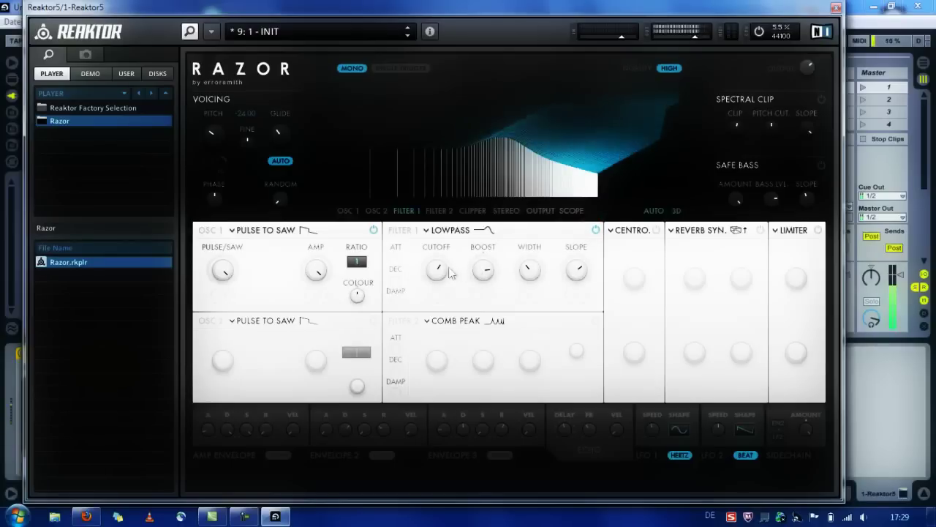
{"action": "left_click_drag", "start_coordinate": [483, 269], "coordinate": [482, 310]}
{"action": "left_click_drag", "start_coordinate": [438, 269], "coordinate": [437, 305]}
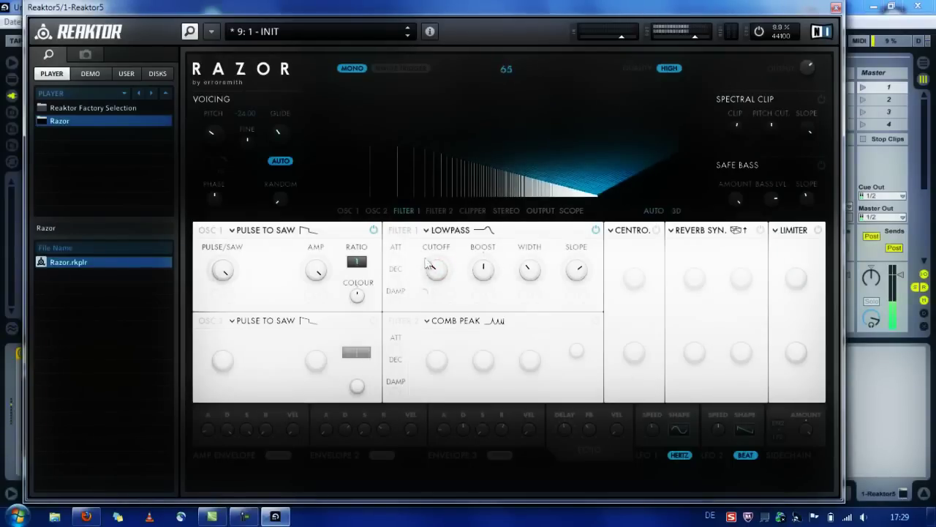
Assign Envelope 2 as the modulation source for the lowpass filter's cutoff.
{"action": "left_click", "coordinate": [423, 299]}
{"action": "left_click", "coordinate": [387, 111]}
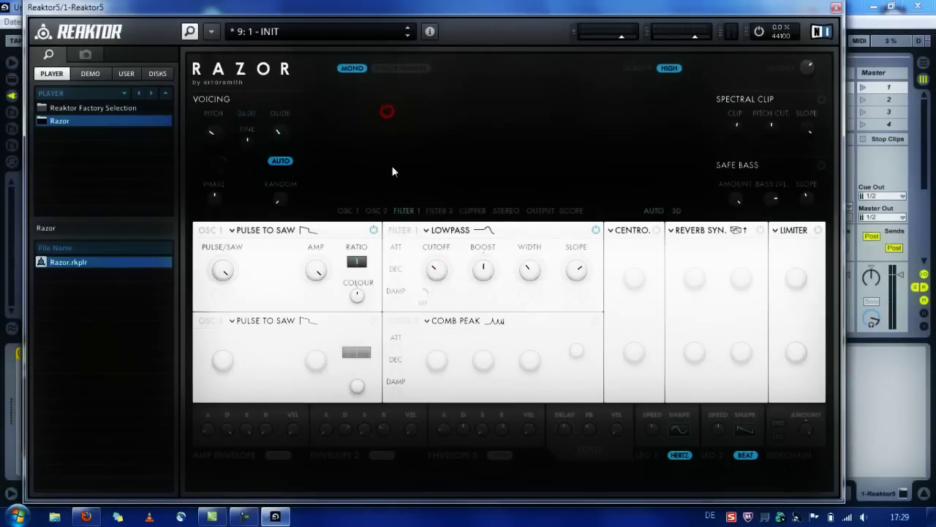
{"action": "left_click", "coordinate": [427, 297]}
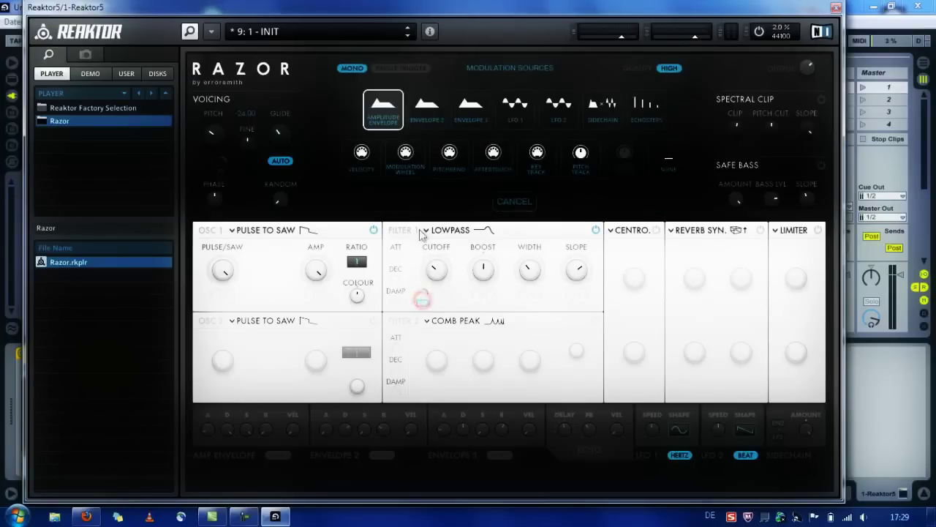
{"action": "left_click", "coordinate": [428, 113]}
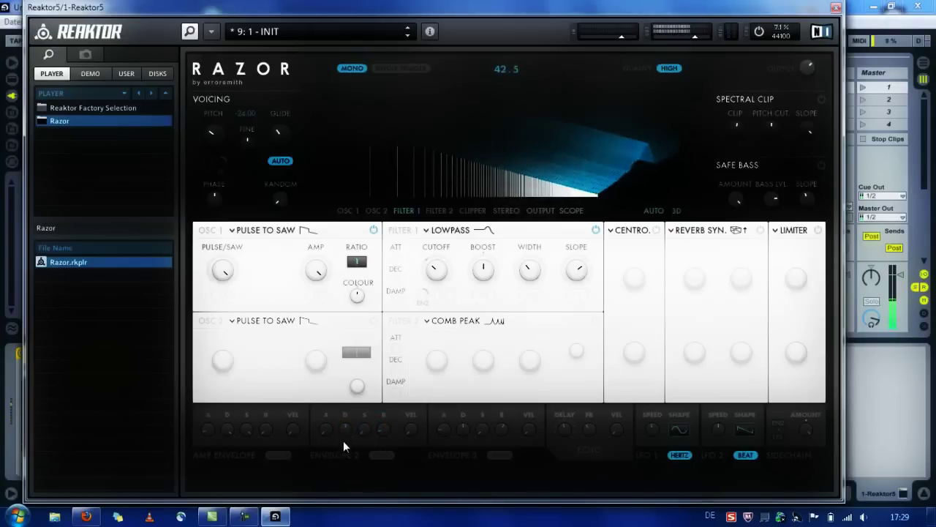
Lower the lowpass filter's cutoff and width, and set its slope to -21.8 and boost to 0.04.
{"action": "left_click_drag", "start_coordinate": [436, 271], "coordinate": [426, 297]}
{"action": "left_click_drag", "start_coordinate": [483, 272], "coordinate": [575, 307]}
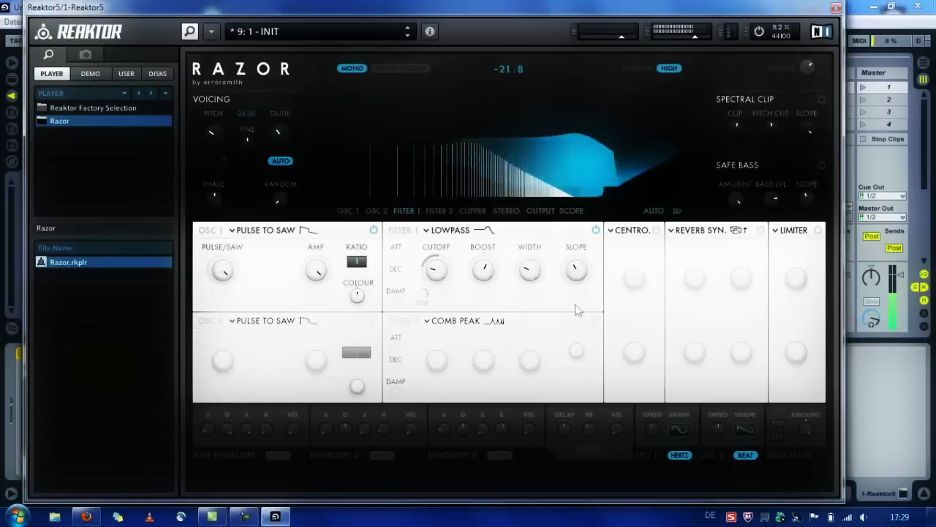
{"action": "left_click_drag", "start_coordinate": [529, 268], "coordinate": [482, 282]}
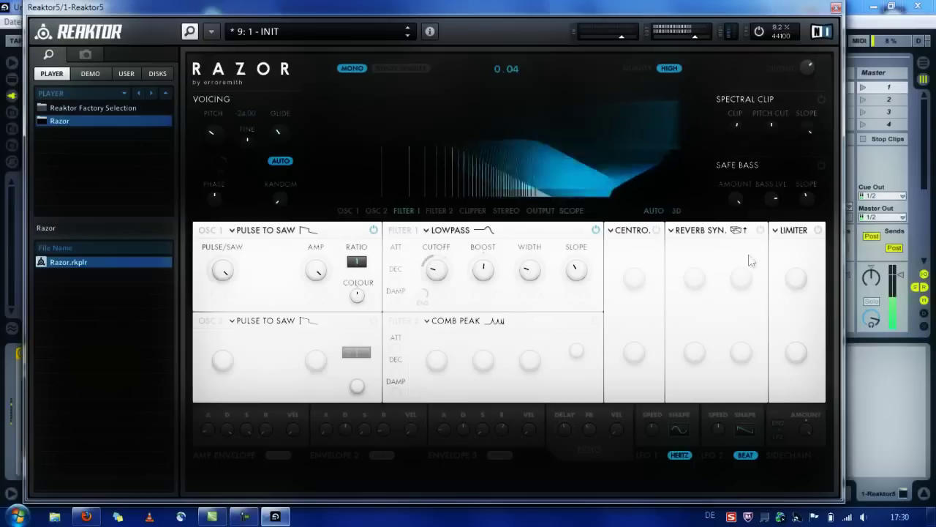
Try the limiter with its Dirt raised to 0.66 and switch the limiter off again.
{"action": "left_click", "coordinate": [818, 230]}
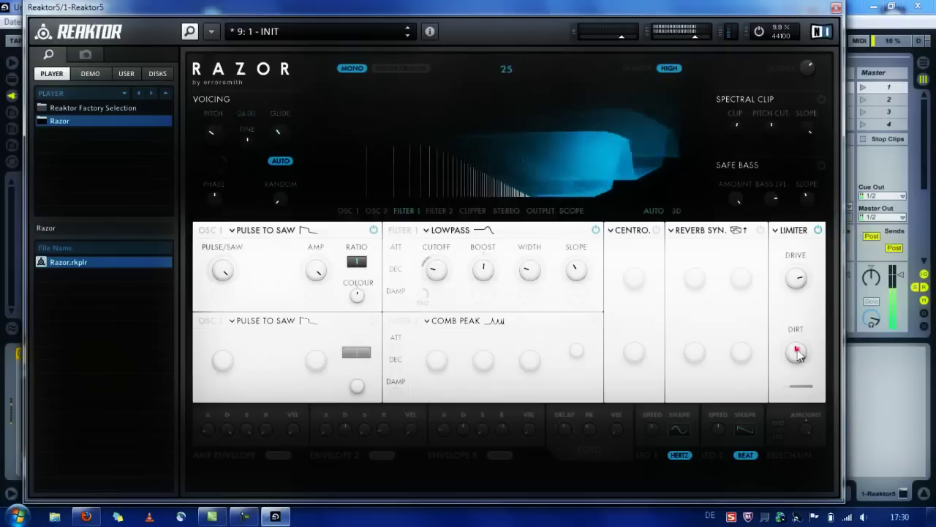
{"action": "left_click_drag", "start_coordinate": [815, 286], "coordinate": [807, 329]}
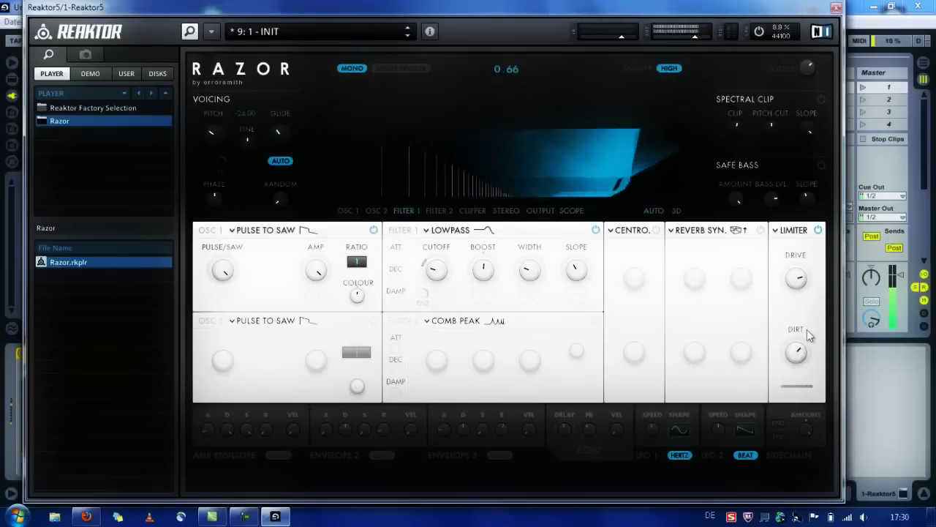
{"action": "left_click", "coordinate": [820, 231]}
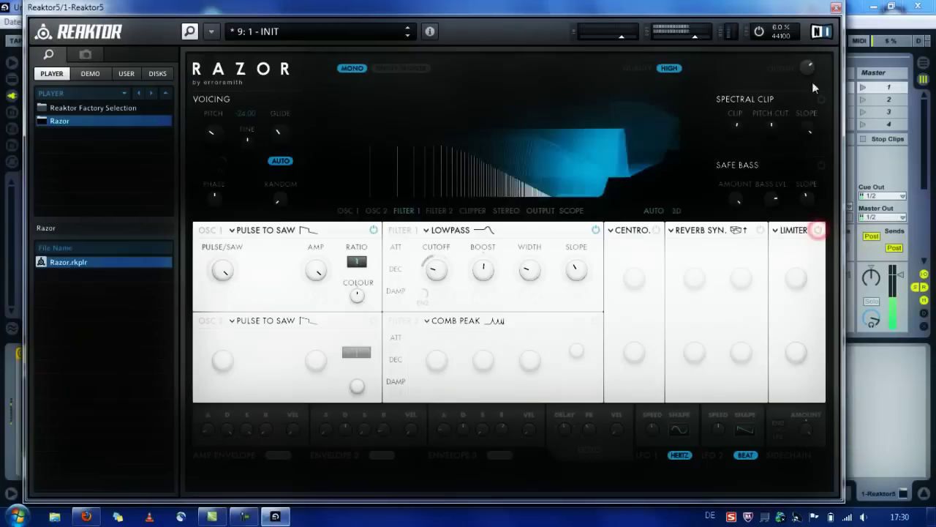
Close the Reaktor5 window and add the Native Instruments Driver effect after Reaktor5 in the device chain.
{"action": "left_click", "coordinate": [835, 8]}
{"action": "left_click", "coordinate": [174, 399]}
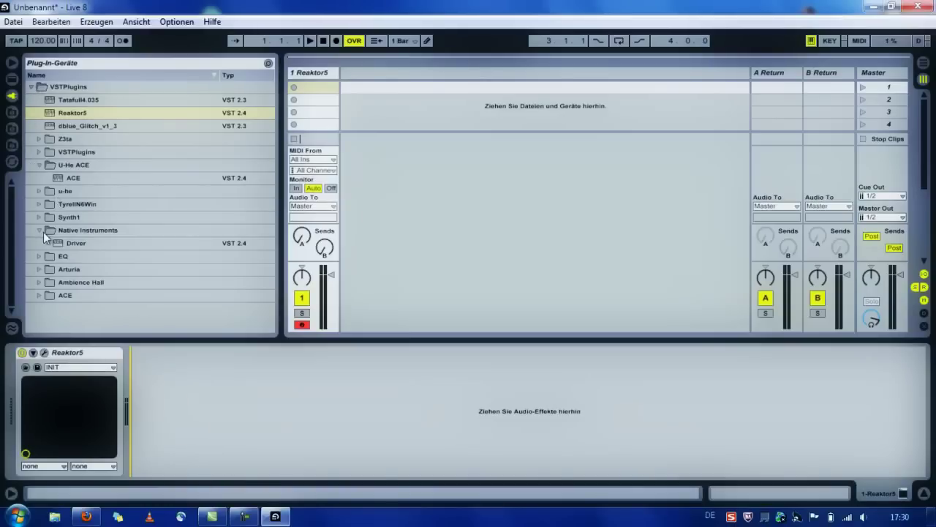
{"action": "left_click_drag", "start_coordinate": [56, 242], "coordinate": [240, 472]}
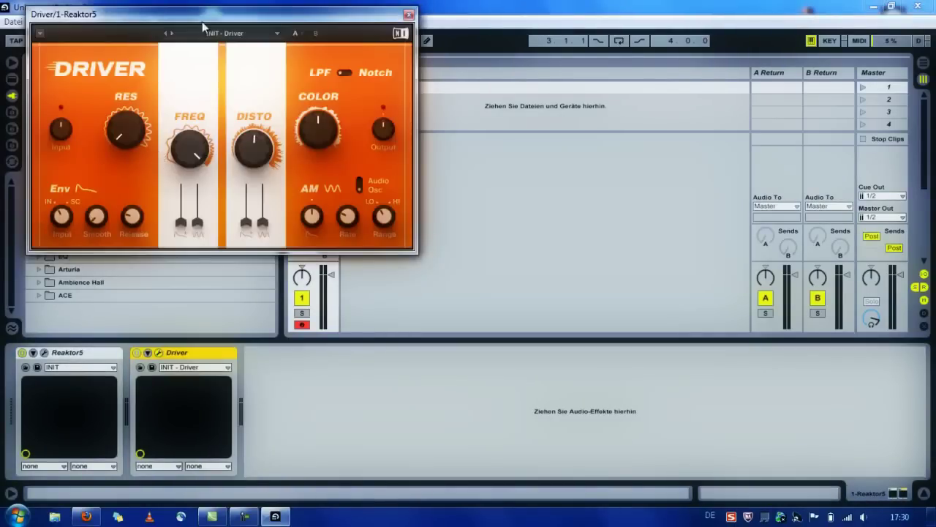
Audition the Driver presets 303 Driver, Asthma and Audioburn, lowering the resonance in each.
{"action": "left_click", "coordinate": [172, 34]}
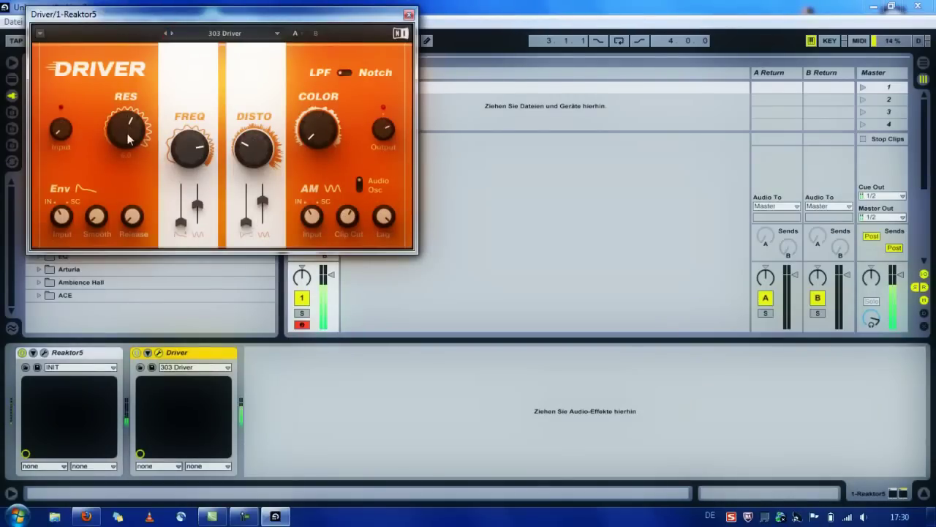
{"action": "left_click_drag", "start_coordinate": [129, 148], "coordinate": [140, 226]}
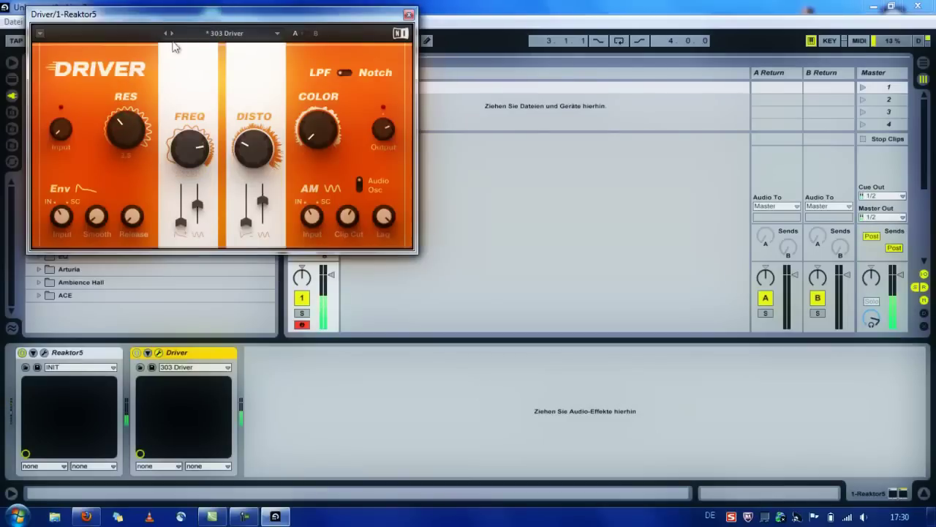
{"action": "key", "text": "XF86AudioLowerVolume"}
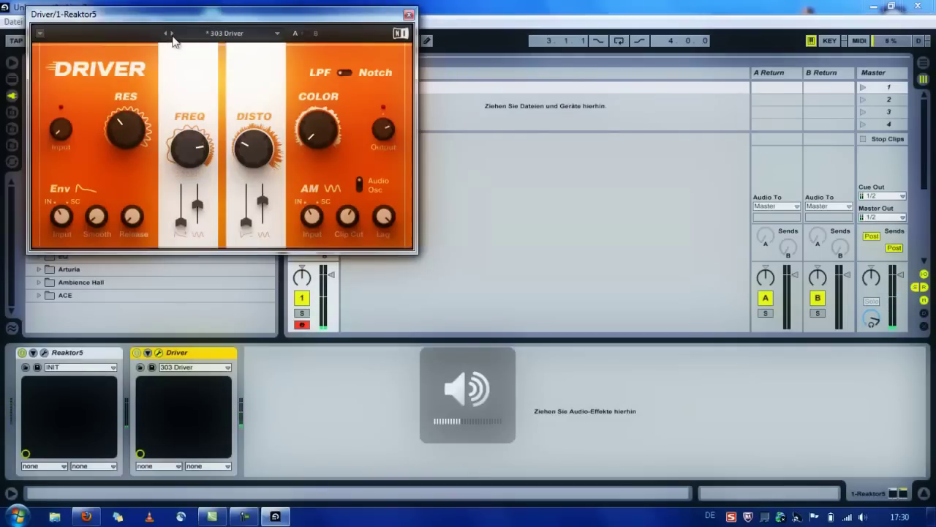
{"action": "left_click", "coordinate": [172, 34]}
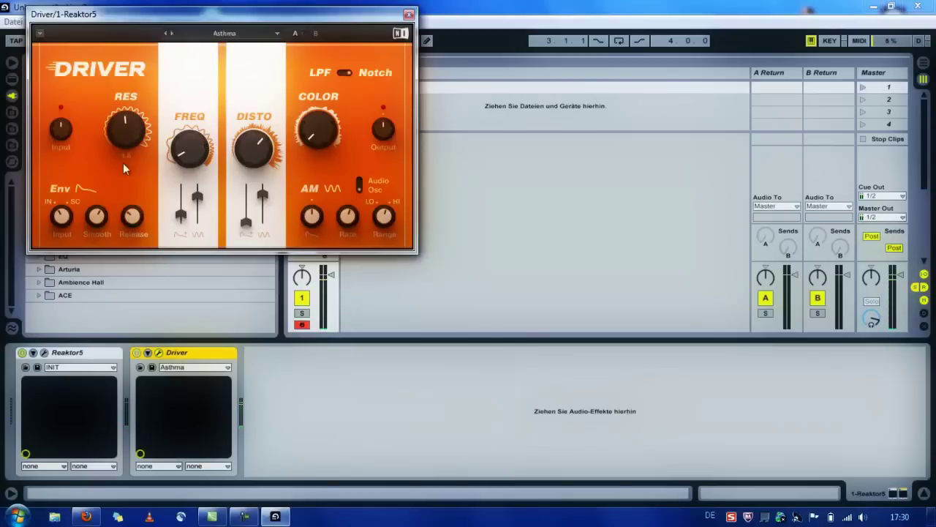
{"action": "left_click_drag", "start_coordinate": [123, 129], "coordinate": [122, 166]}
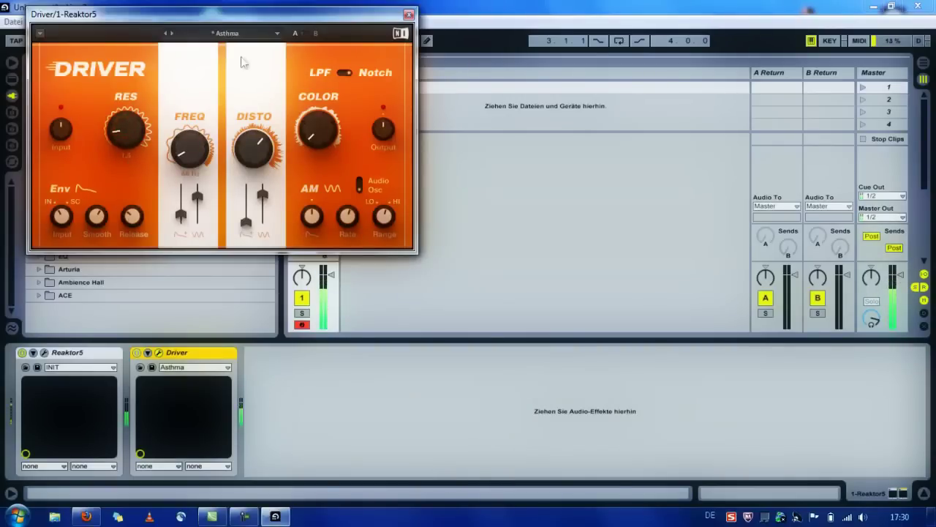
{"action": "left_click", "coordinate": [171, 34]}
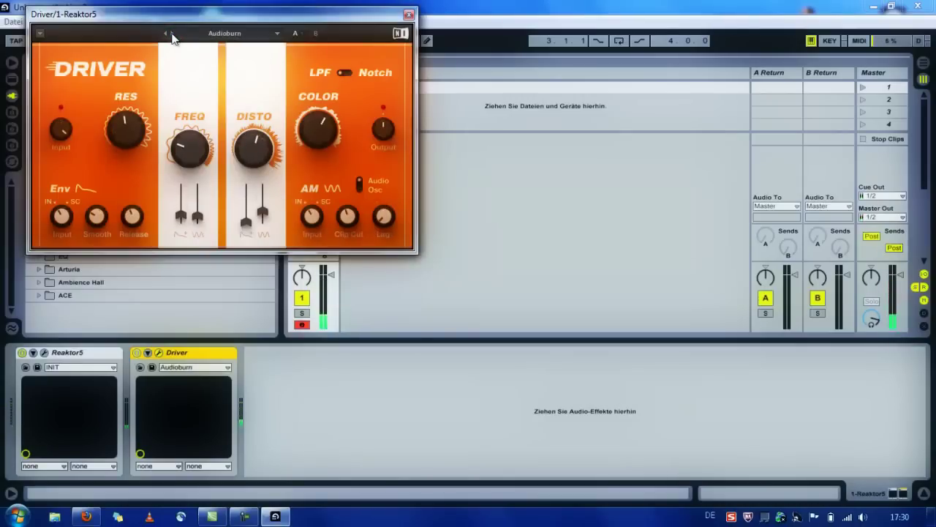
{"action": "left_click_drag", "start_coordinate": [134, 129], "coordinate": [129, 172]}
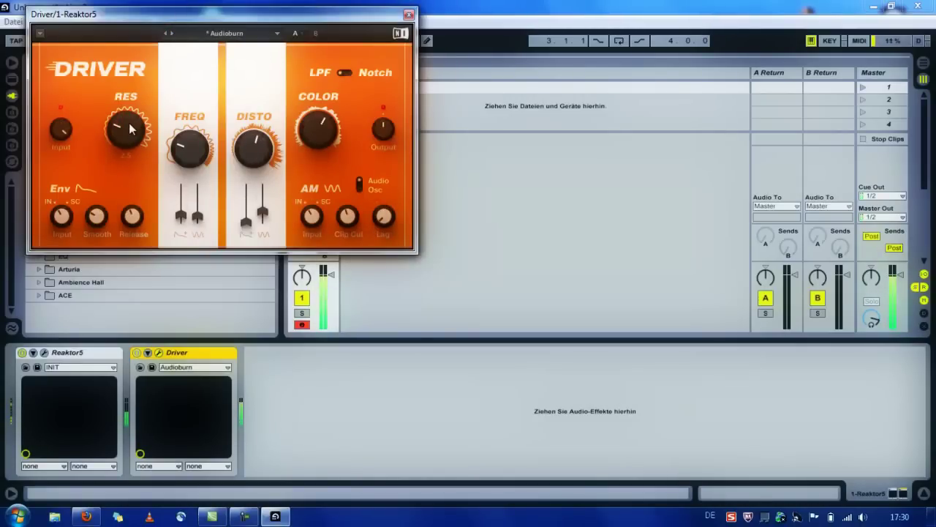
Load the Beast and Bass preset in Driver, raise its input level and adjust the resonance.
{"action": "left_click", "coordinate": [171, 34]}
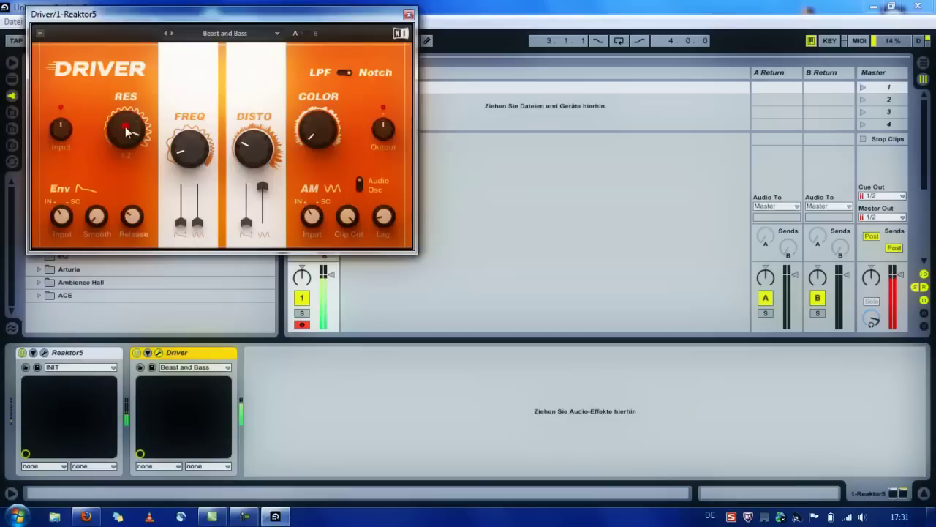
{"action": "left_click_drag", "start_coordinate": [125, 129], "coordinate": [124, 156]}
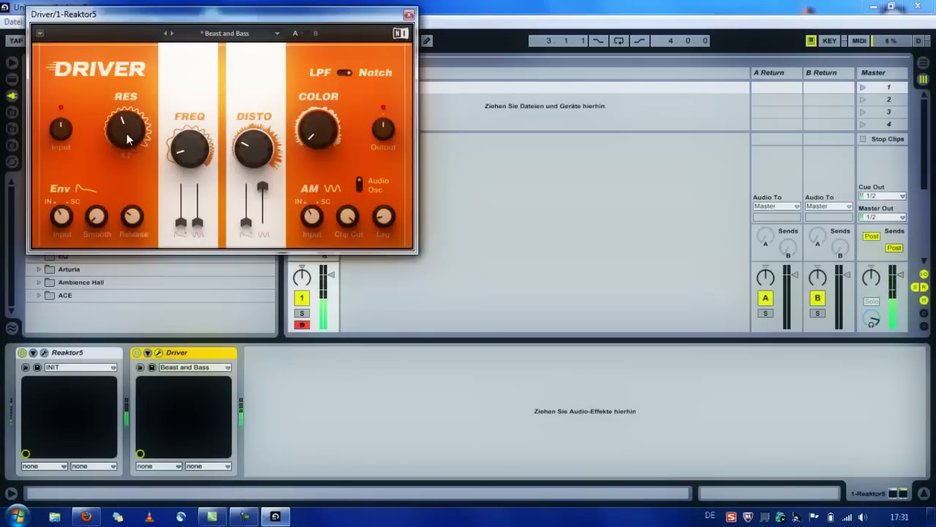
{"action": "mouse_move", "coordinate": [60, 129]}
{"action": "left_mouse_down"}
{"action": "mouse_move", "coordinate": [69, 67]}
{"action": "mouse_move", "coordinate": [65, 133]}
{"action": "left_mouse_up"}
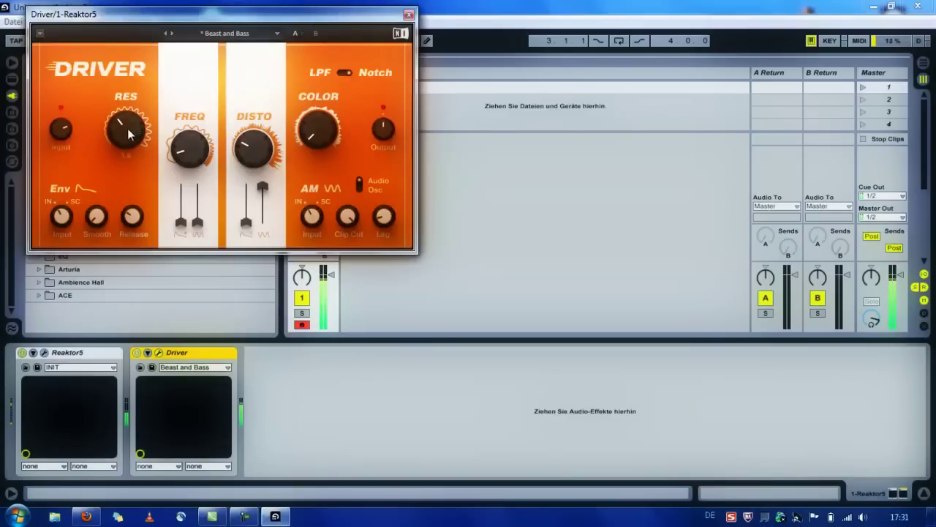
{"action": "left_click_drag", "start_coordinate": [128, 154], "coordinate": [128, 168]}
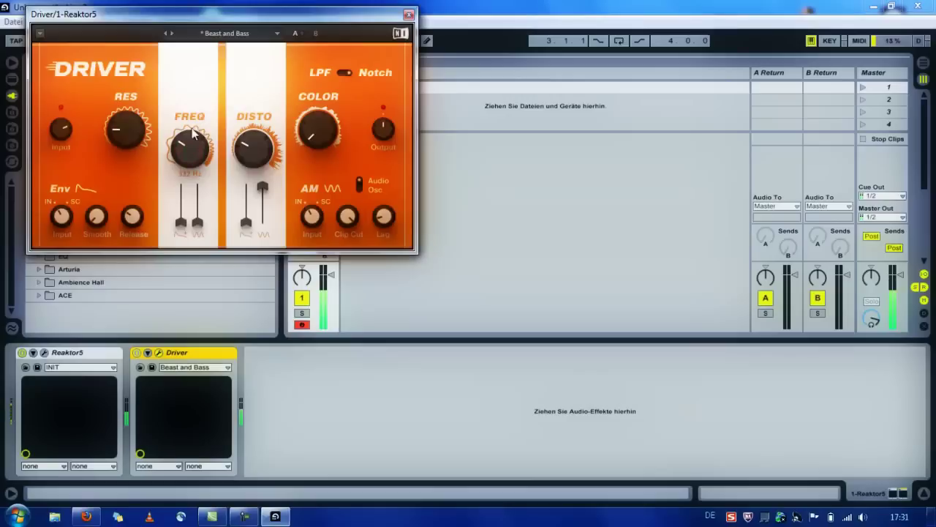
Close the Driver window, create a four-bar MIDI clip from bar 1 on the Reaktor5 track in the Arrangement view and open it.
{"action": "left_click", "coordinate": [409, 15]}
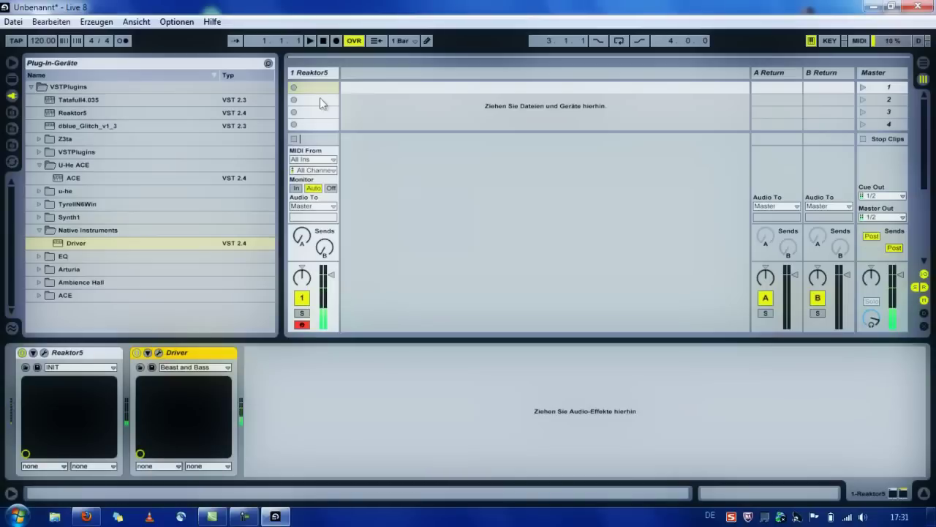
{"action": "left_click", "coordinate": [923, 65]}
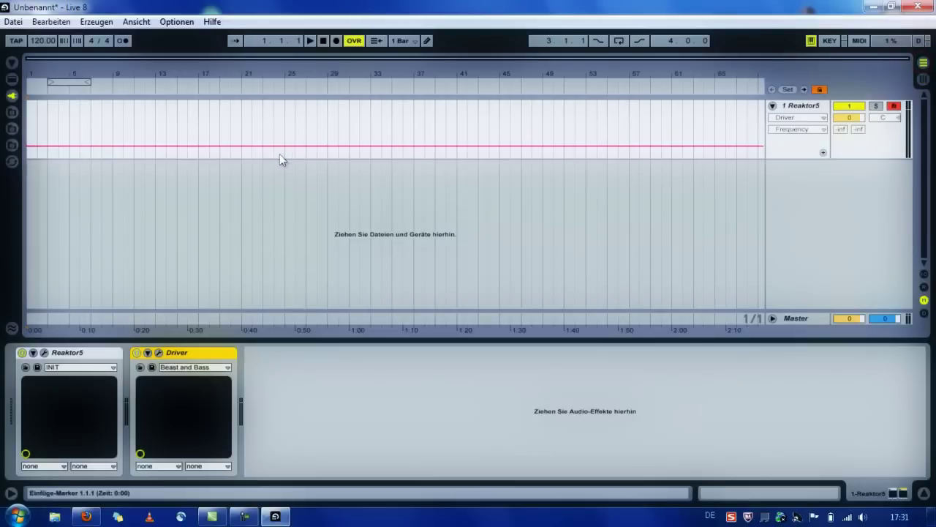
{"action": "left_click_drag", "start_coordinate": [29, 121], "coordinate": [65, 120]}
{"action": "right_click", "coordinate": [66, 119]}
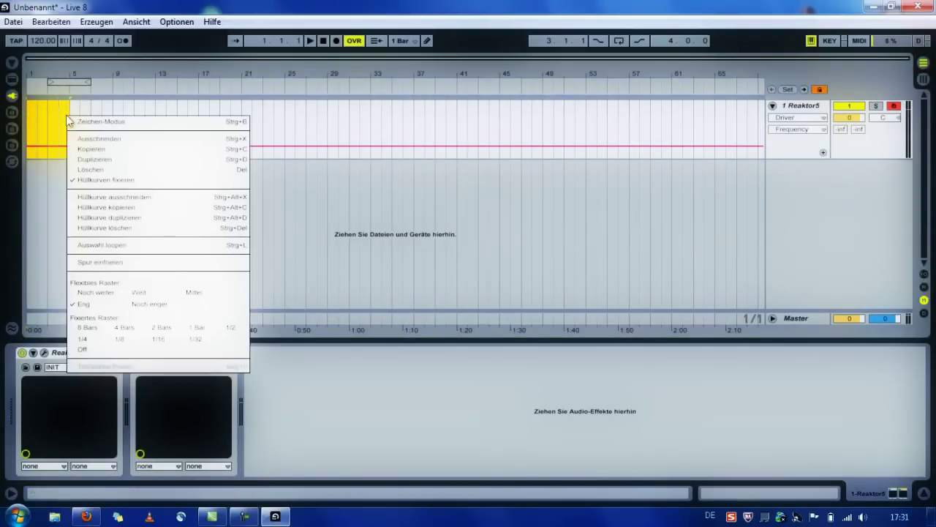
{"action": "left_click", "coordinate": [53, 112]}
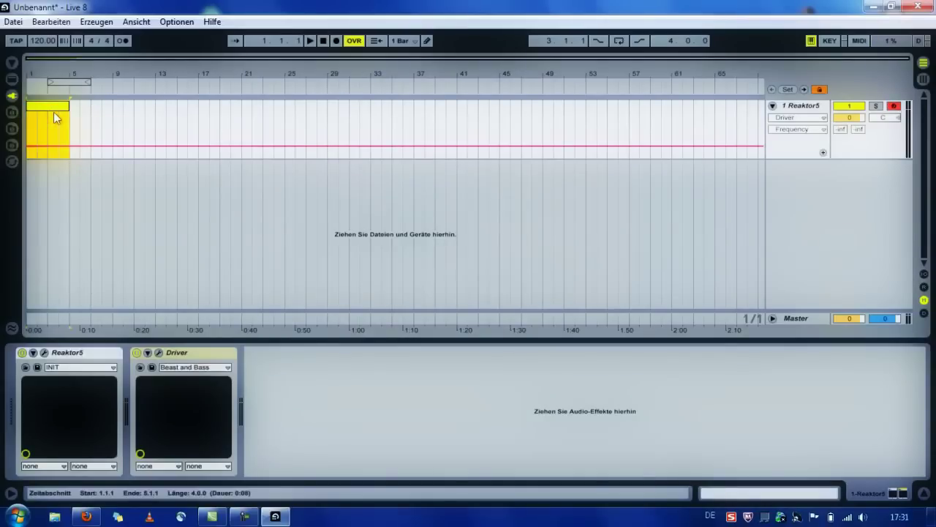
{"action": "key", "text": "ctrl+shift+m"}
{"action": "double_click", "coordinate": [49, 107]}
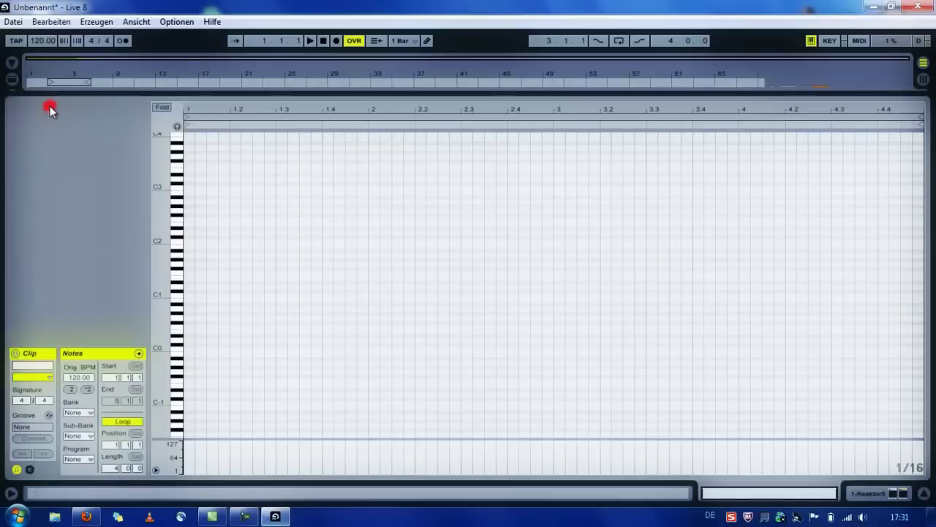
Set the tempo to 128 BPM and audition keys in the piano roll around A2 and A#2 to choose the bass note.
{"action": "left_click", "coordinate": [39, 41]}
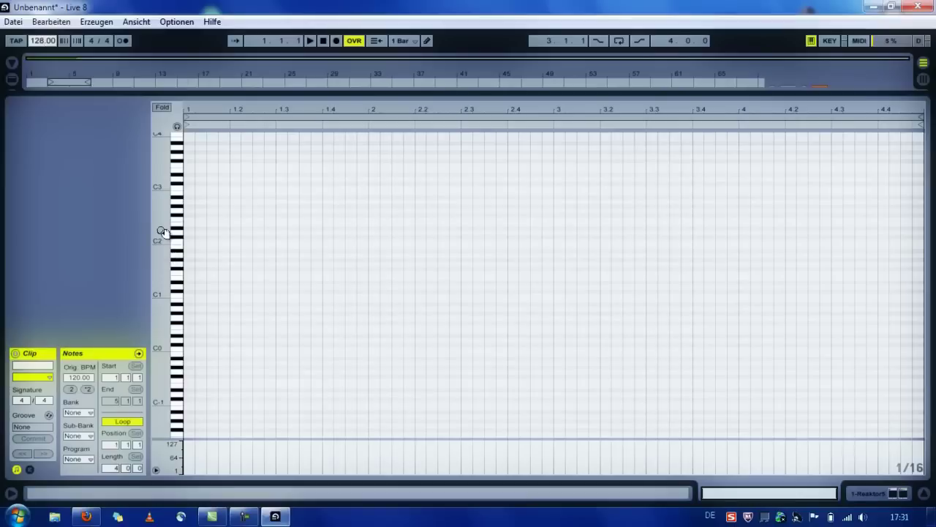
{"action": "left_click", "coordinate": [176, 126]}
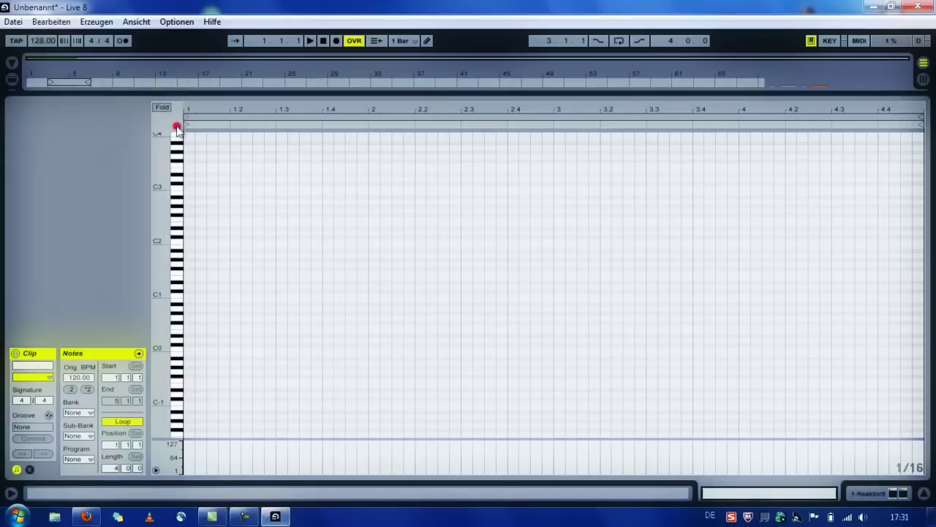
{"action": "left_click", "coordinate": [179, 218]}
{"action": "left_click_drag", "start_coordinate": [159, 205], "coordinate": [162, 198]}
{"action": "left_click", "coordinate": [176, 243]}
{"action": "left_click", "coordinate": [177, 257]}
{"action": "left_click", "coordinate": [177, 274]}
{"action": "left_click", "coordinate": [178, 293]}
{"action": "left_click", "coordinate": [179, 298]}
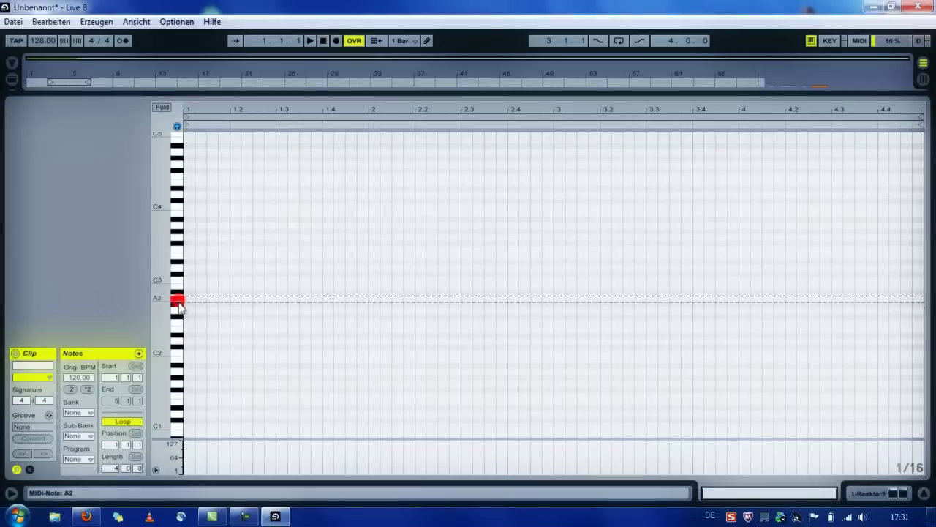
{"action": "left_click", "coordinate": [178, 314]}
{"action": "left_click", "coordinate": [177, 289]}
{"action": "left_click", "coordinate": [178, 293]}
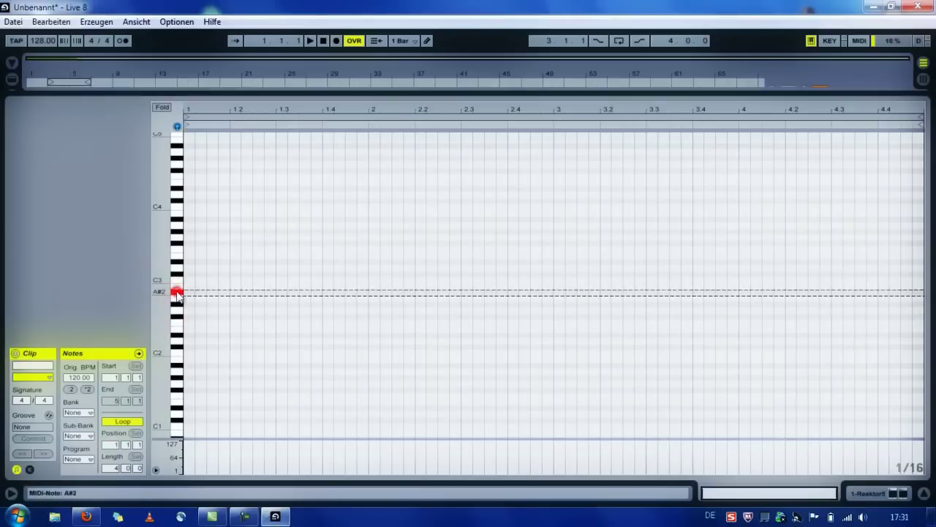
Switch on the metronome and draw a sixteenth A#2 note at 1.1.3 in the clip.
{"action": "key", "text": "space"}
{"action": "key", "text": "space"}
{"action": "left_click", "coordinate": [124, 42]}
{"action": "left_click", "coordinate": [185, 292]}
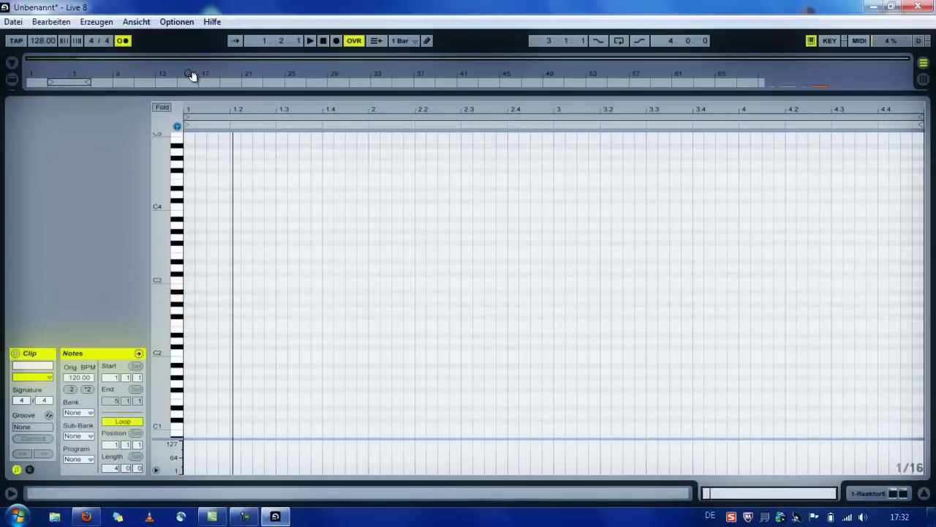
{"action": "left_click", "coordinate": [179, 292]}
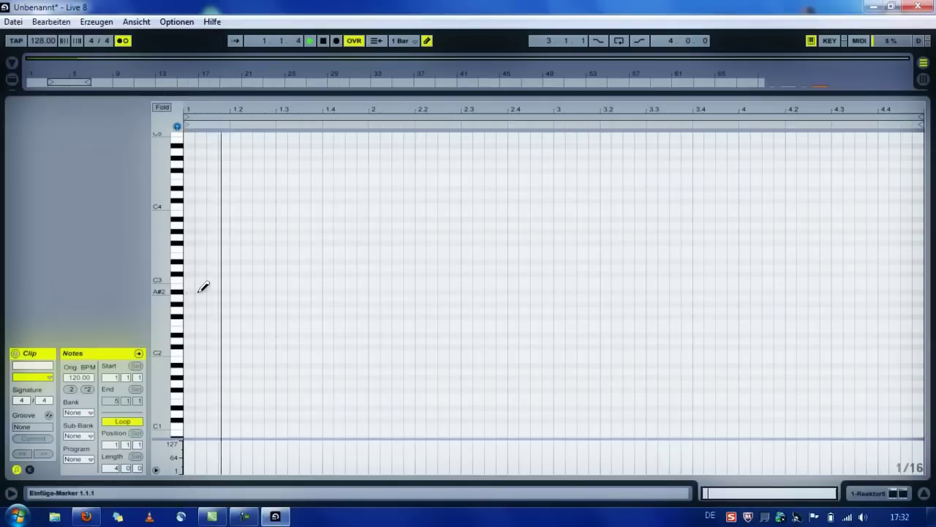
{"action": "left_click", "coordinate": [212, 289]}
{"action": "left_click", "coordinate": [211, 290]}
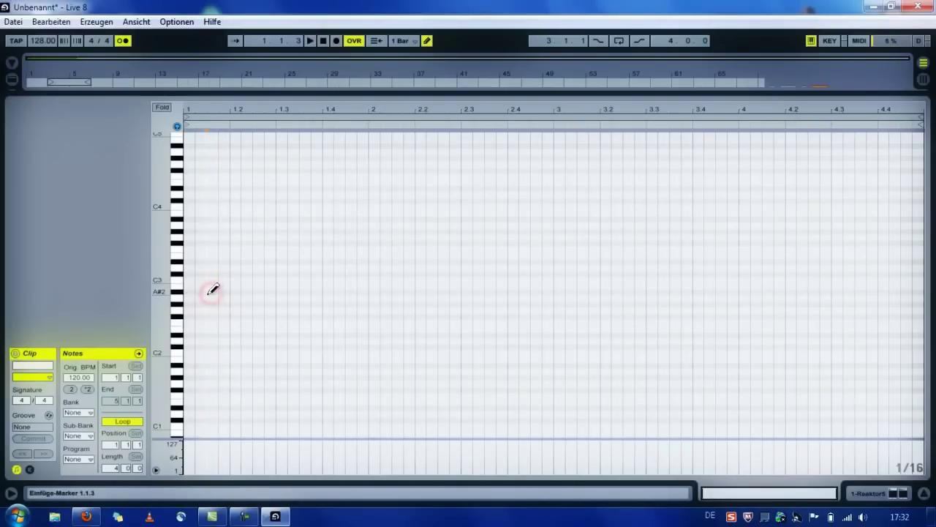
{"action": "left_click", "coordinate": [211, 290]}
{"action": "key", "text": "space"}
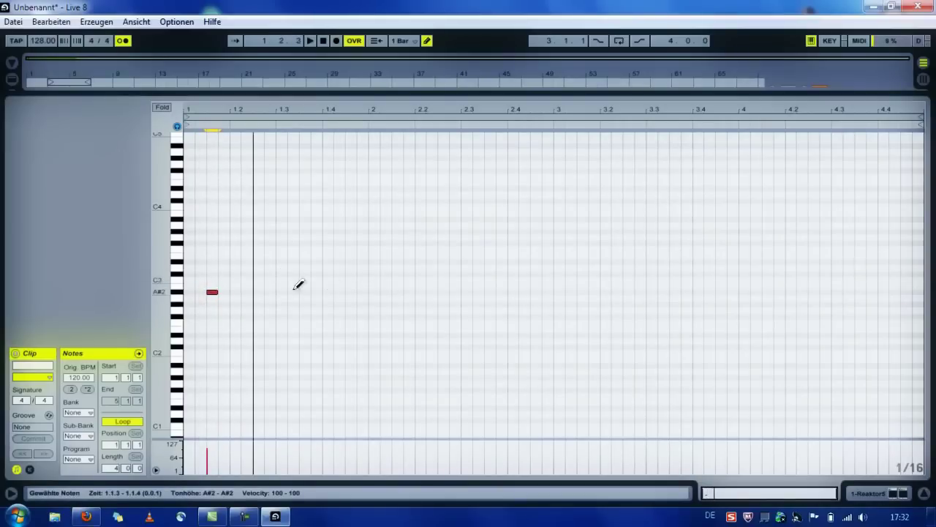
Place sixteenth A#2 notes at 1.2.3 and 1.3.3, checking the rhythm against playback.
{"action": "left_click", "coordinate": [246, 292]}
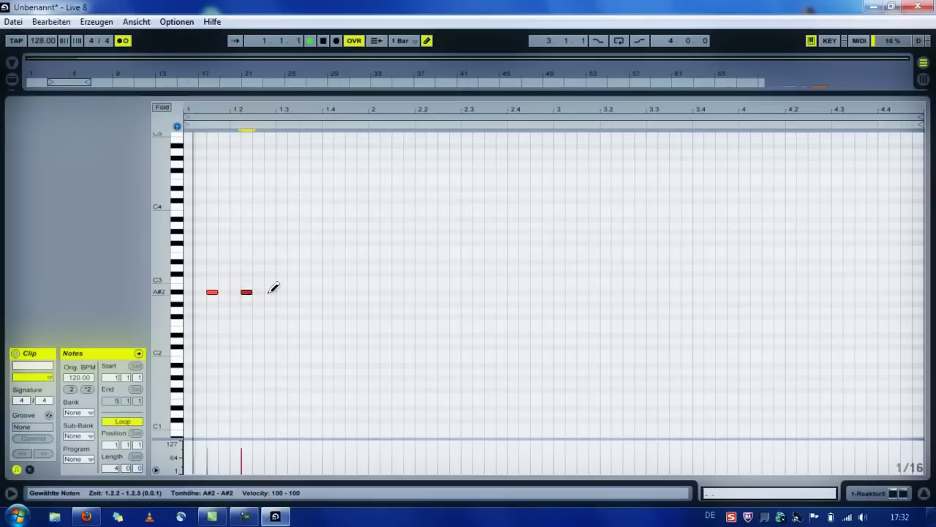
{"action": "key", "text": "space"}
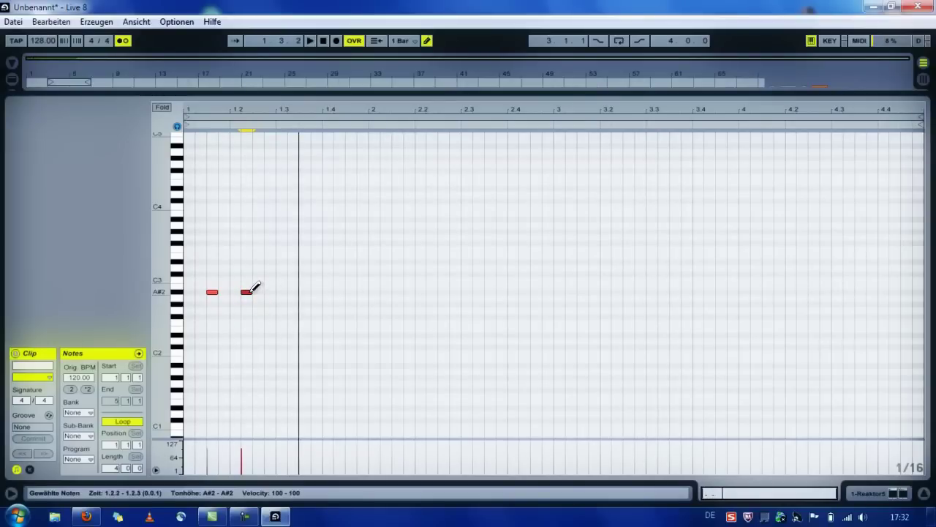
{"action": "left_click_drag", "start_coordinate": [251, 292], "coordinate": [261, 292]}
{"action": "key", "text": "space"}
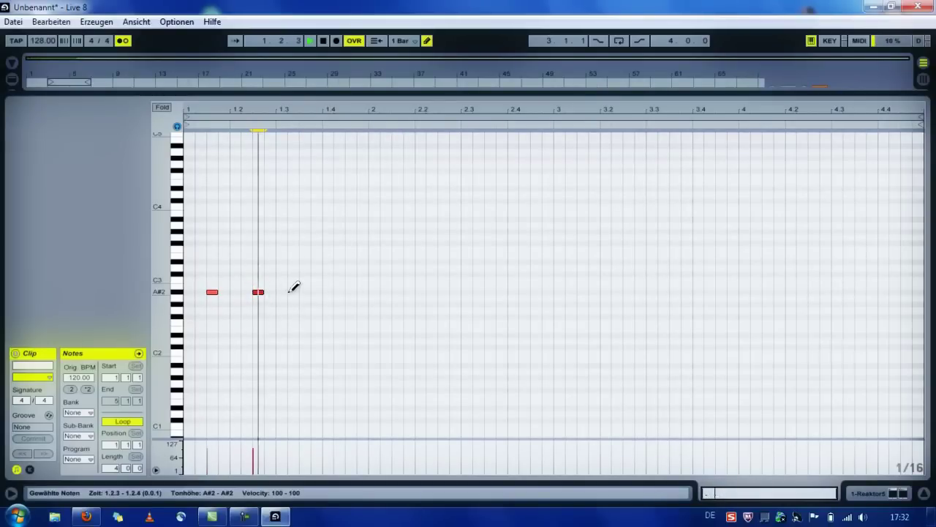
{"action": "left_click", "coordinate": [305, 292]}
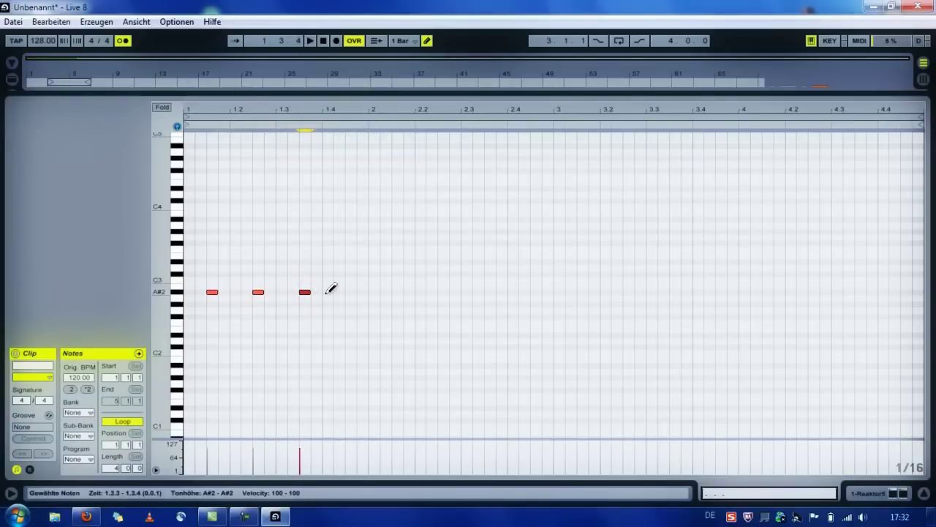
Add a fourth A#2 note and shift the last two notes to 1.3.4 and 1.4.2, checking the rhythm in playback.
{"action": "left_click", "coordinate": [328, 292]}
{"action": "key", "text": "b"}
{"action": "key", "text": "space"}
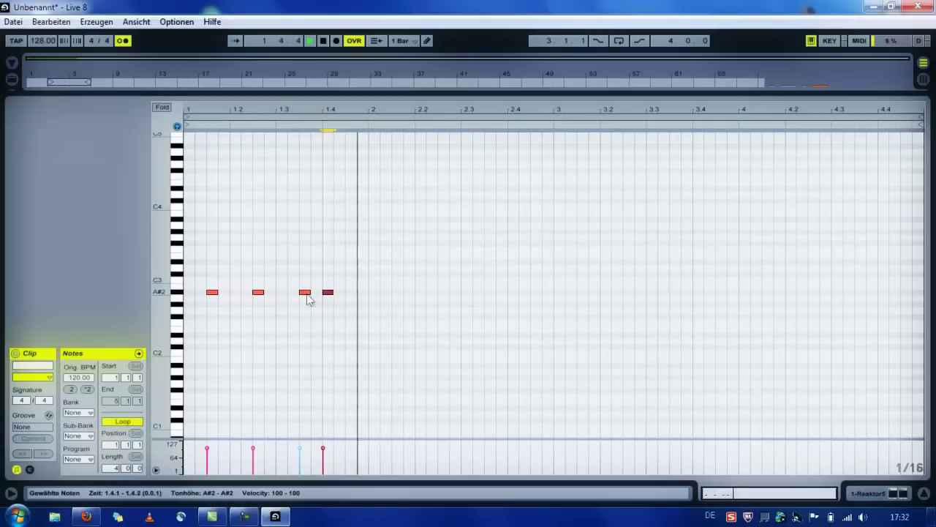
{"action": "mouse_move", "coordinate": [328, 294]}
{"action": "left_mouse_down"}
{"action": "mouse_move", "coordinate": [337, 297]}
{"action": "mouse_move", "coordinate": [317, 296]}
{"action": "left_mouse_up"}
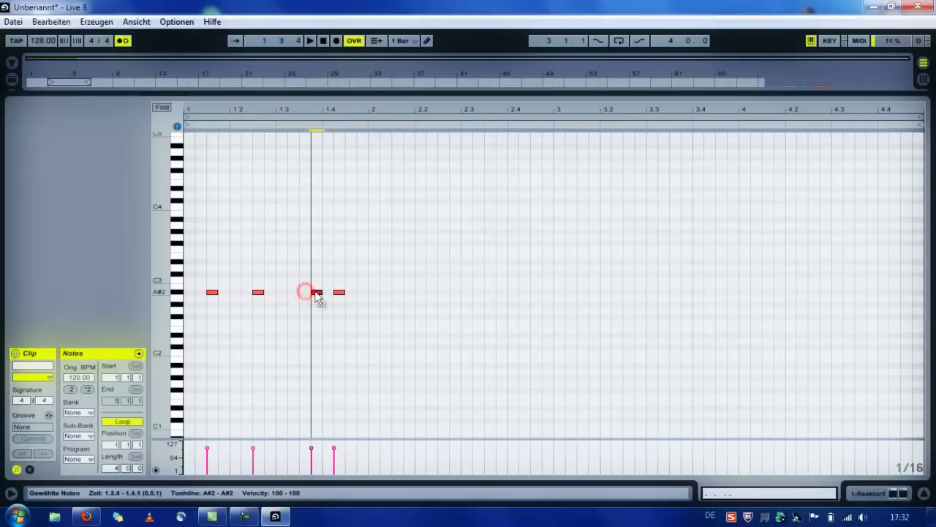
{"action": "key", "text": "space"}
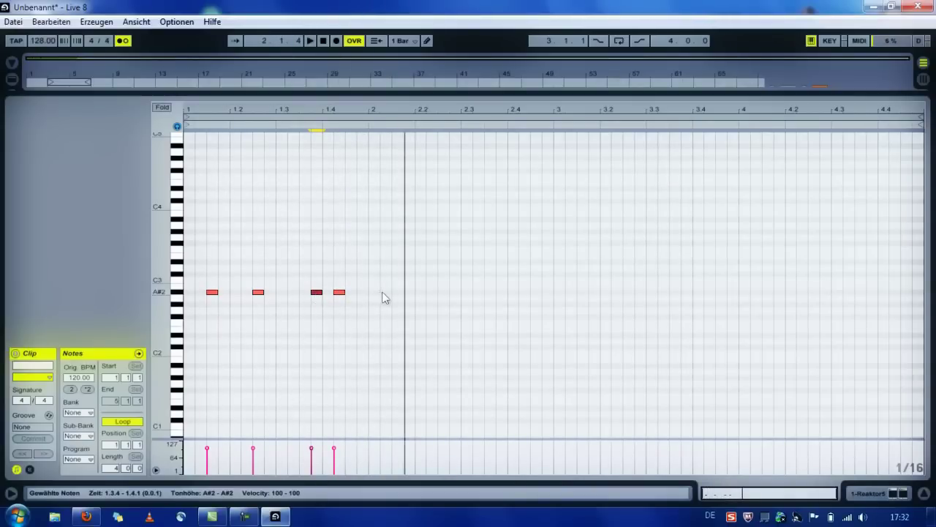
{"action": "key", "text": "space"}
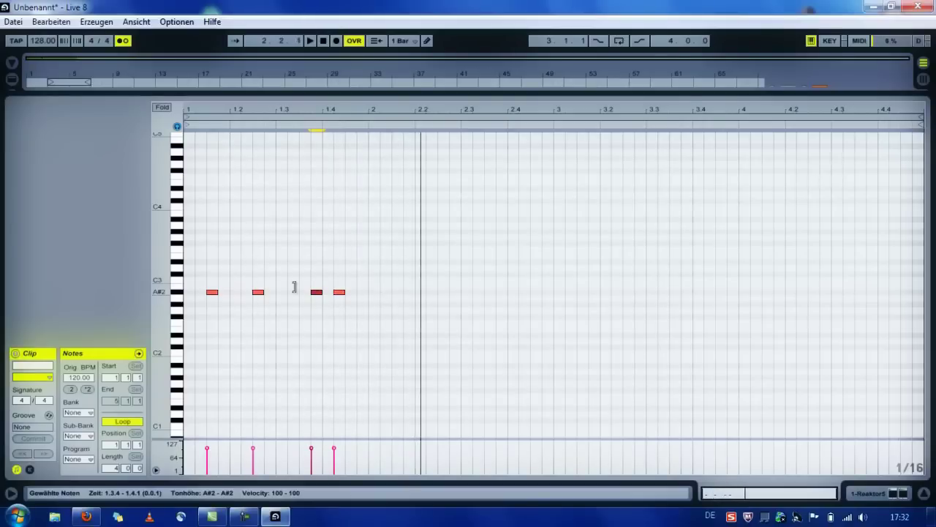
Duplicate the four notes of bar 1 into bar 2 of the clip.
{"action": "left_click_drag", "start_coordinate": [193, 272], "coordinate": [354, 340]}
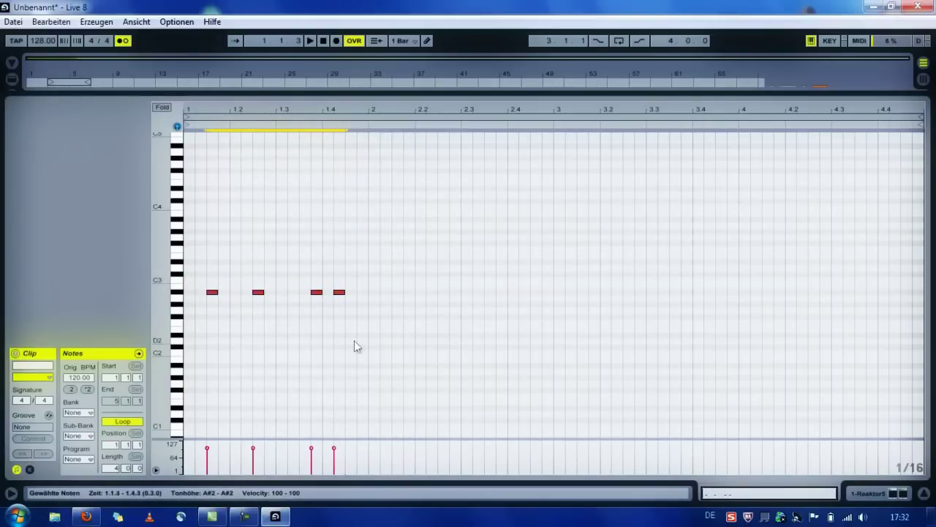
{"action": "key", "text": "ctrl+d"}
{"action": "key", "text": "space"}
{"action": "key", "text": "Right"}
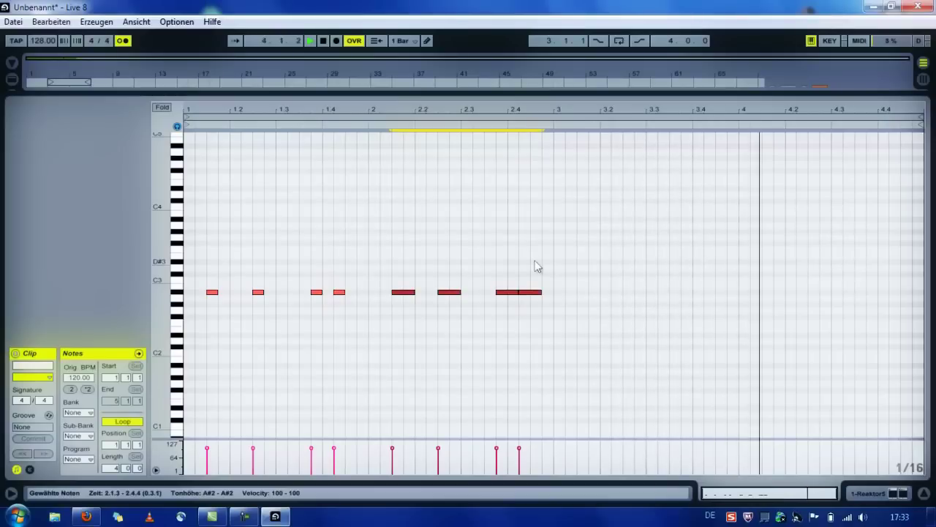
Copy the four-note pattern from bar 2 and move the copy into bar 3, starting at 3.1.3.
{"action": "key", "text": "space"}
{"action": "key", "text": "ctrl+c"}
{"action": "key", "text": "ctrl+v"}
{"action": "key", "text": "Right"}
{"action": "key", "text": "Right"}
{"action": "key", "text": "Right"}
{"action": "key", "text": "Right"}
{"action": "key", "text": "Right"}
{"action": "key", "text": "Right"}
{"action": "key", "text": "Right"}
{"action": "key", "text": "Right"}
{"action": "key", "text": "Right"}
{"action": "key", "text": "Right"}
{"action": "key", "text": "Right"}
{"action": "key", "text": "Right"}
{"action": "key", "text": "Right"}
{"action": "key", "text": "Right"}
{"action": "key", "text": "Right"}
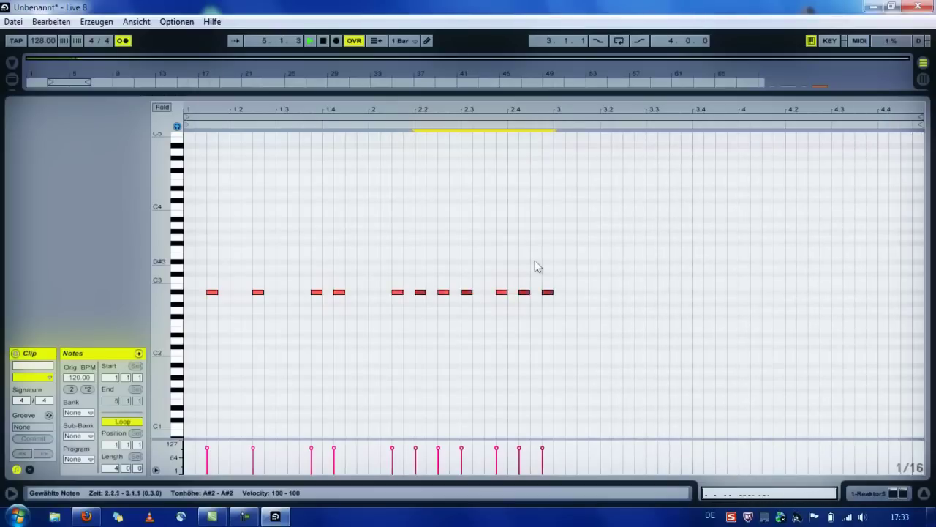
{"action": "key", "text": "Right"}
{"action": "key", "text": "space"}
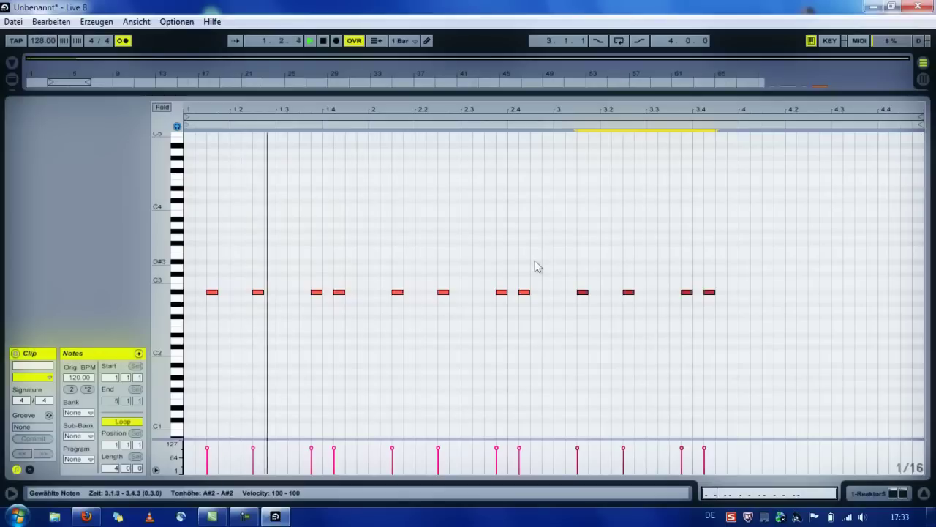
Copy the bar 3 pattern and move the copy into bar 4, starting at 4.1.3.
{"action": "key", "text": "ctrl+c"}
{"action": "key", "text": "ctrl+v"}
{"action": "key", "text": "Right"}
{"action": "key", "text": "Right"}
{"action": "key", "text": "Right"}
{"action": "key", "text": "Right"}
{"action": "key", "text": "Right"}
{"action": "key", "text": "Right"}
{"action": "key", "text": "Right"}
{"action": "key", "text": "Right"}
{"action": "key", "text": "Right"}
{"action": "key", "text": "Right"}
{"action": "key", "text": "Right"}
{"action": "key", "text": "Right"}
{"action": "key", "text": "Right"}
{"action": "key", "text": "Right"}
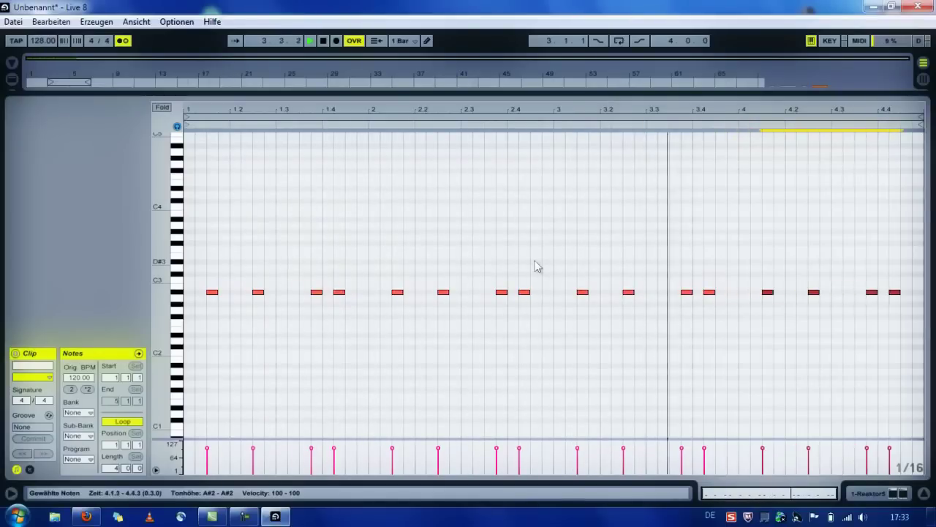
{"action": "key", "text": "Right"}
{"action": "key", "text": "Right"}
{"action": "key", "text": "ctrl+c"}
{"action": "key", "text": "ctrl+v"}
{"action": "key", "text": "Right"}
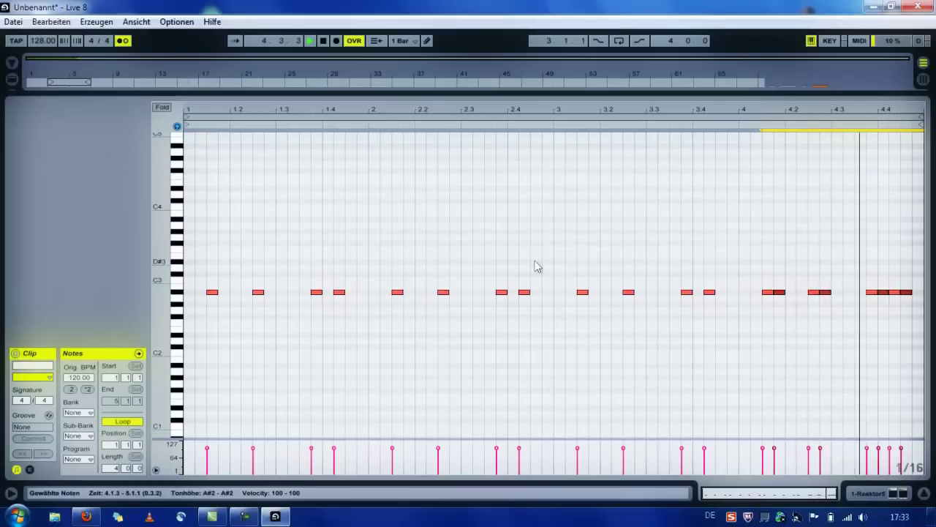
{"action": "key", "text": "Left"}
{"action": "key", "text": "space"}
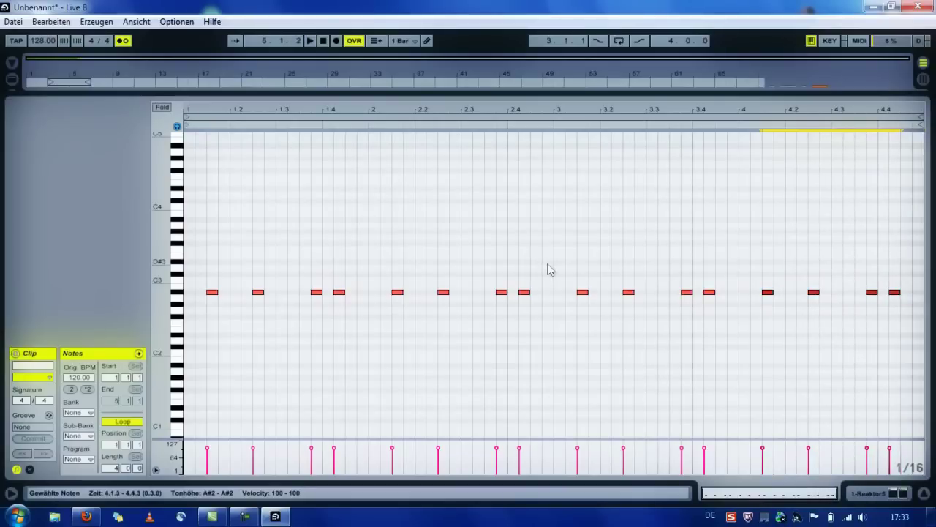
Hide the clip's note editor and add a second MIDI track below the Reaktor5 track, unfolding it.
{"action": "left_click", "coordinate": [923, 495]}
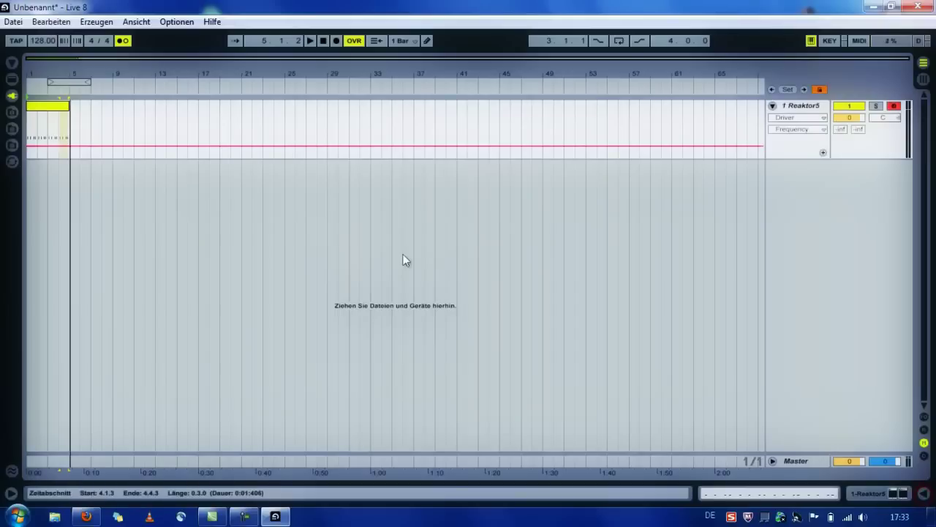
{"action": "left_click", "coordinate": [34, 180]}
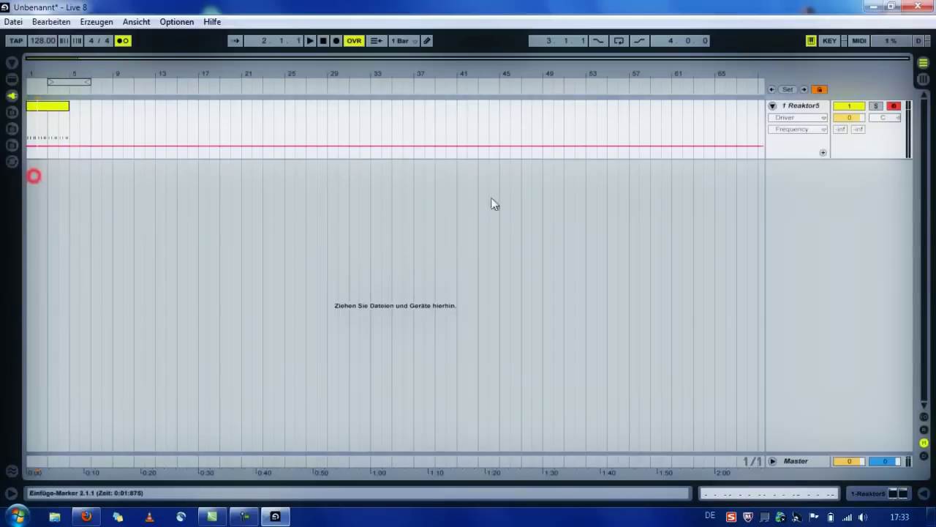
{"action": "right_click", "coordinate": [812, 208]}
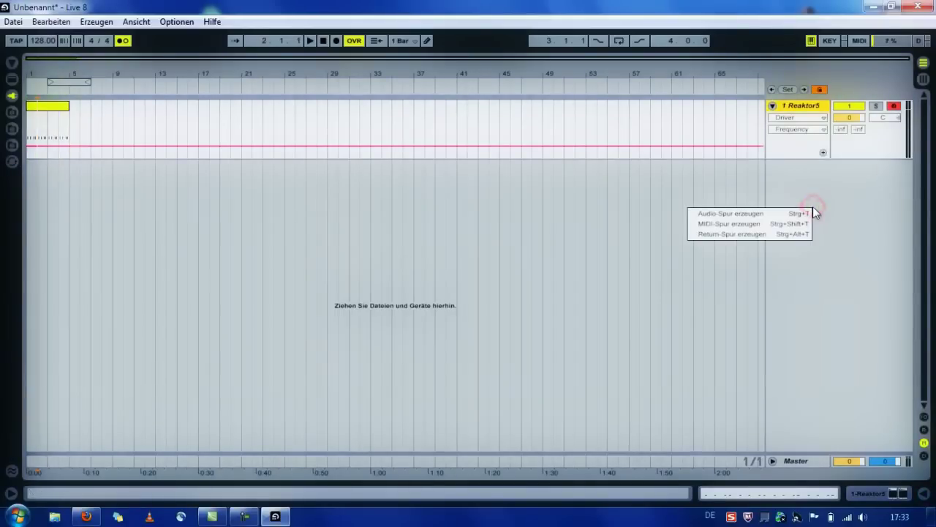
{"action": "left_click", "coordinate": [761, 222]}
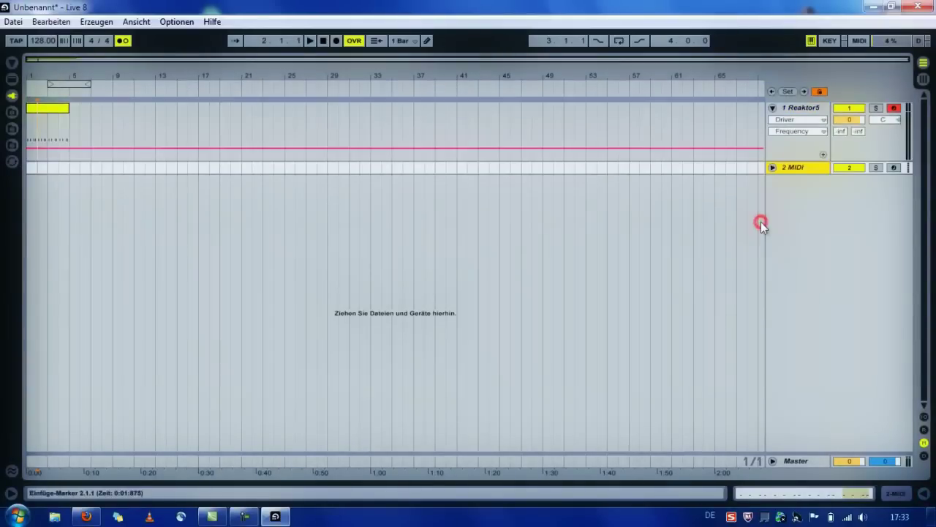
{"action": "left_click", "coordinate": [768, 167]}
Load a Drum Rack from Live's built-in instruments onto the second MIDI track.
{"action": "left_click", "coordinate": [55, 144]}
{"action": "double_click", "coordinate": [51, 150]}
{"action": "key", "text": "ctrl+alt+l"}
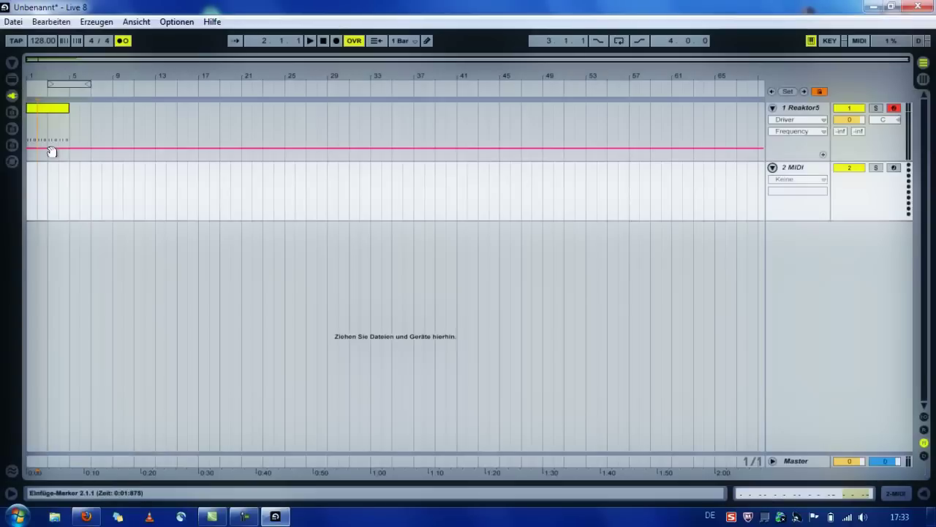
{"action": "key", "text": "ctrl+alt+p"}
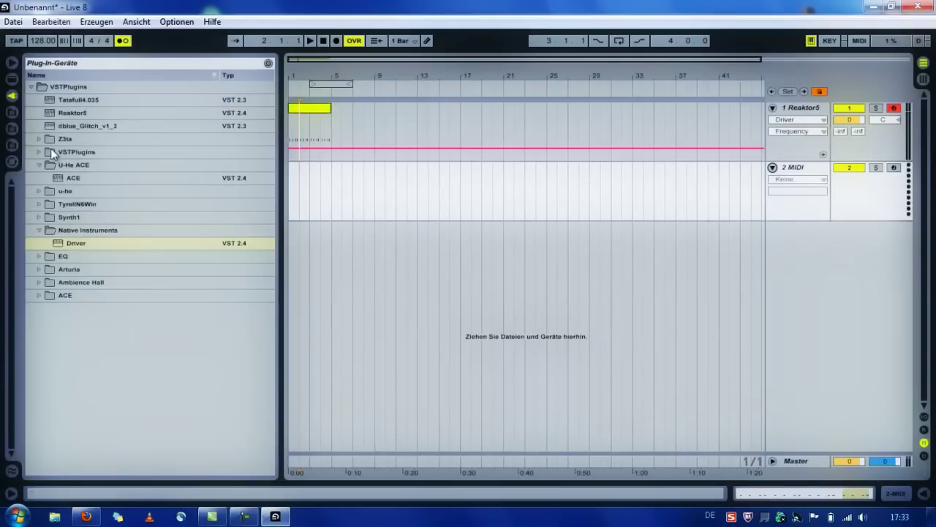
{"action": "left_click", "coordinate": [13, 81]}
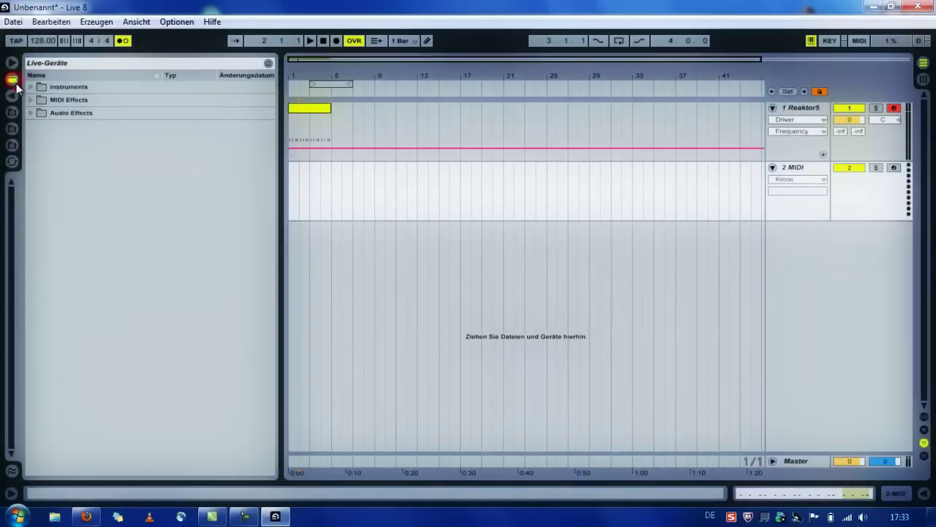
{"action": "left_click", "coordinate": [30, 112]}
{"action": "left_click", "coordinate": [30, 113]}
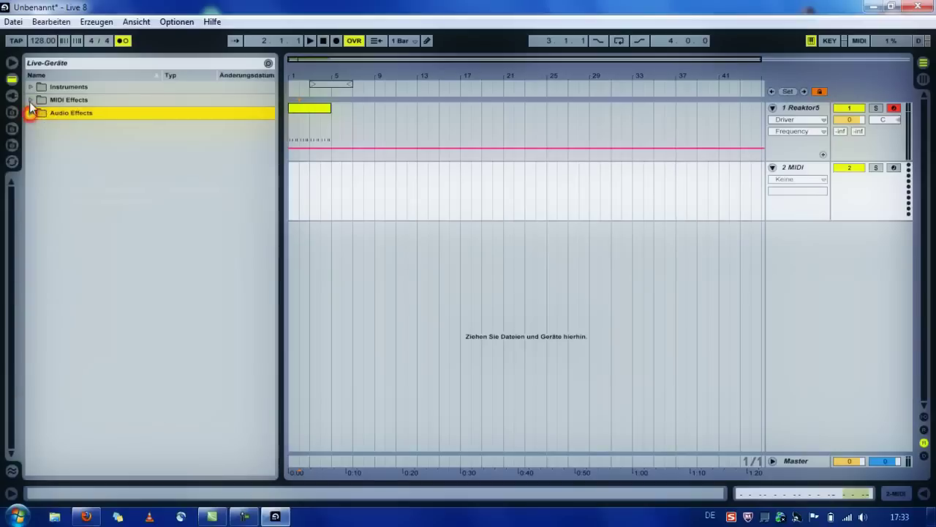
{"action": "left_click", "coordinate": [30, 86]}
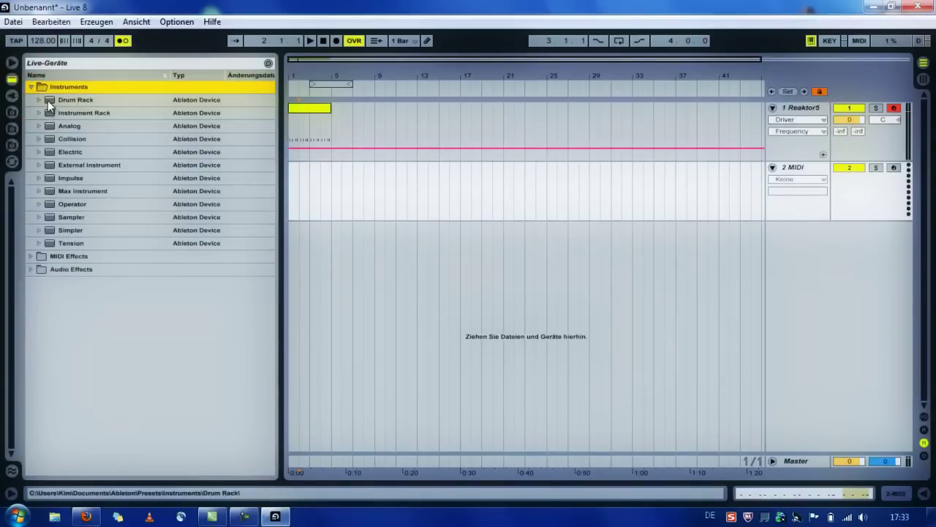
{"action": "left_click", "coordinate": [48, 100]}
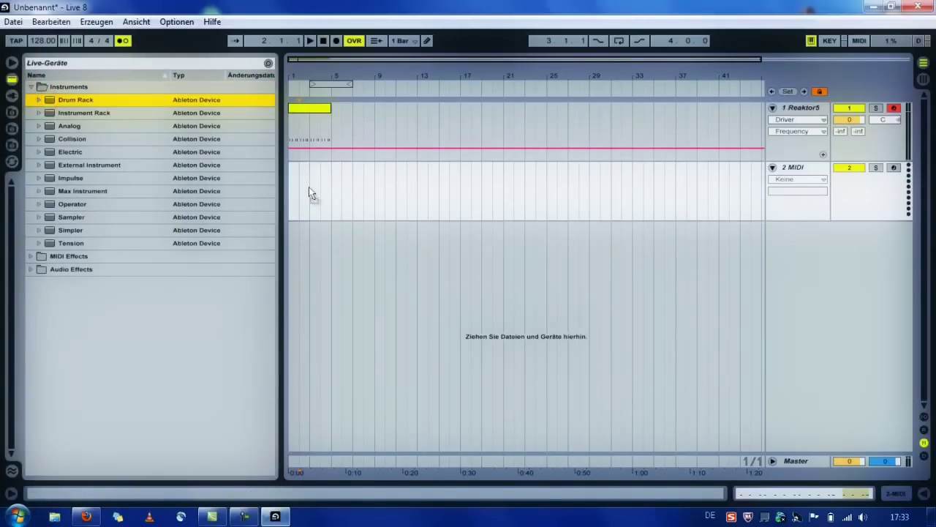
{"action": "left_click_drag", "start_coordinate": [309, 192], "coordinate": [309, 192]}
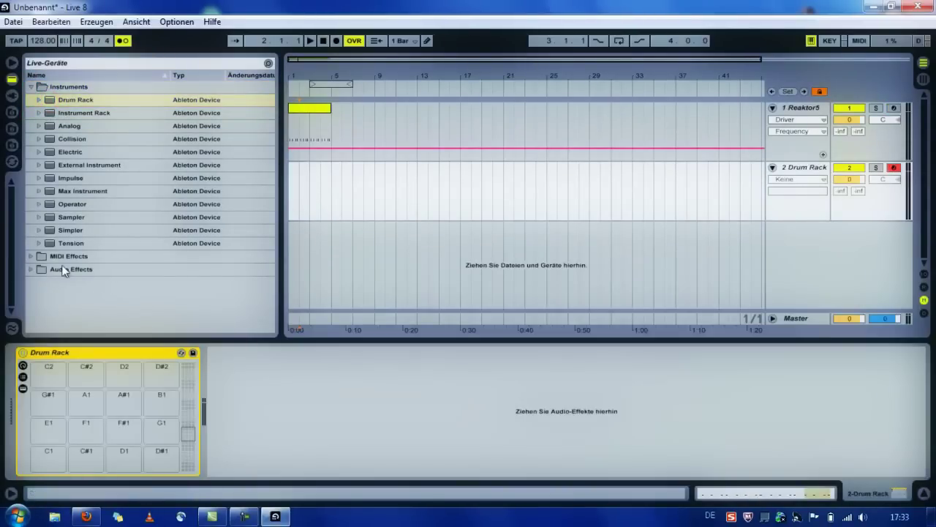
Browse the VEC 4 final sample library to the VEC4 Electro Kicks folder within VEC4 Bassdrums, collapsing the VEC4 Cymbals folder.
{"action": "left_click", "coordinate": [12, 111]}
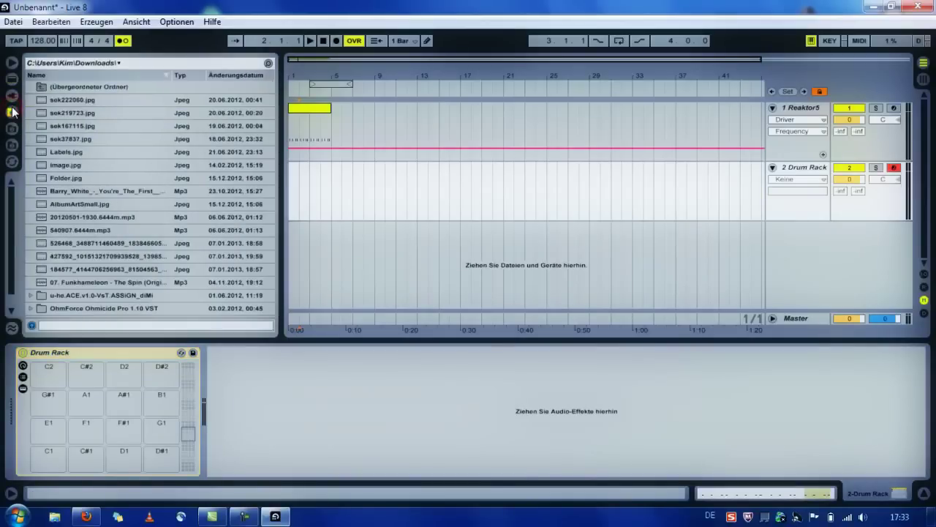
{"action": "left_click", "coordinate": [11, 128]}
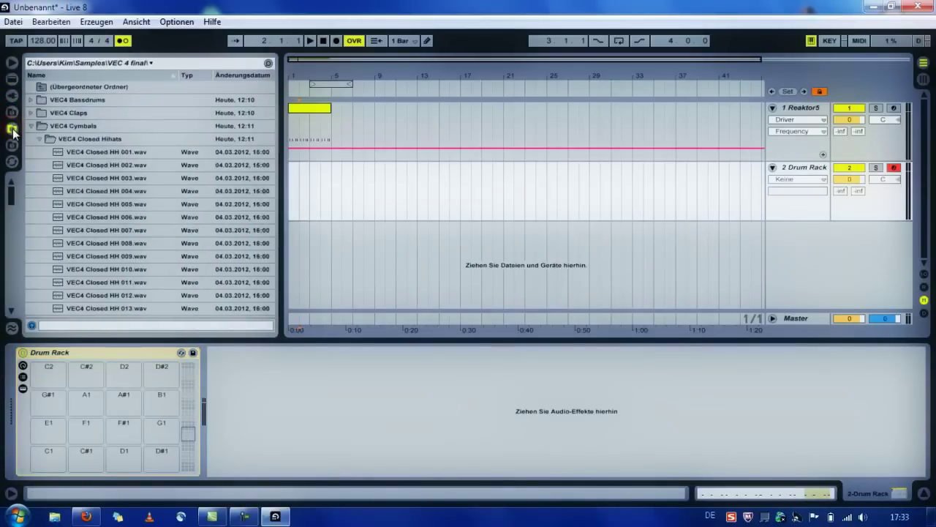
{"action": "left_click", "coordinate": [39, 138]}
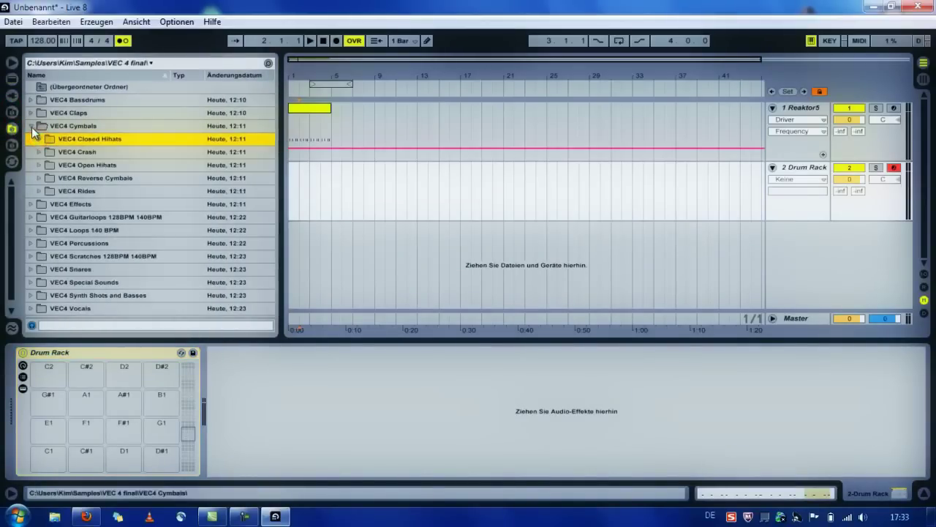
{"action": "left_click", "coordinate": [31, 127]}
{"action": "left_click", "coordinate": [32, 98]}
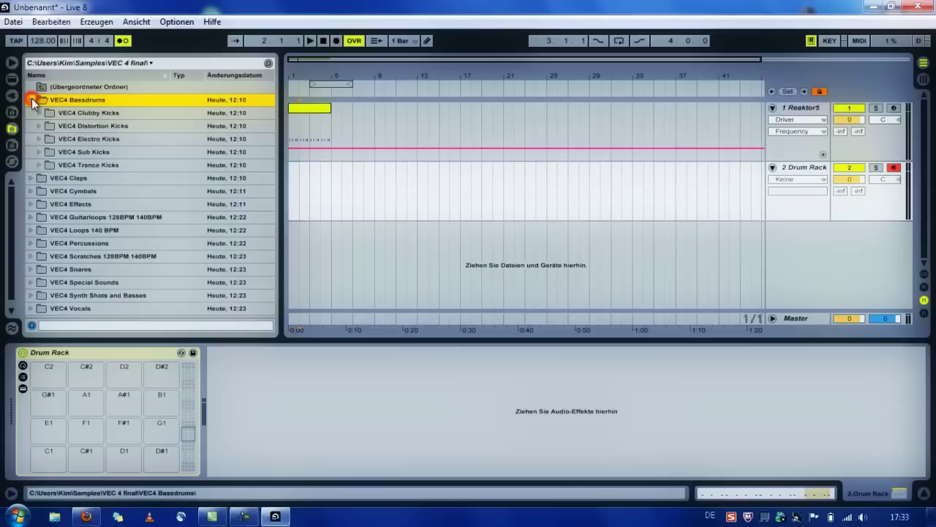
{"action": "left_click", "coordinate": [39, 138]}
Audition the VEC4 Electro Kicks samples from 01 to 05 and select VEC4 Electro Kicks 04.wav.
{"action": "left_click", "coordinate": [102, 156]}
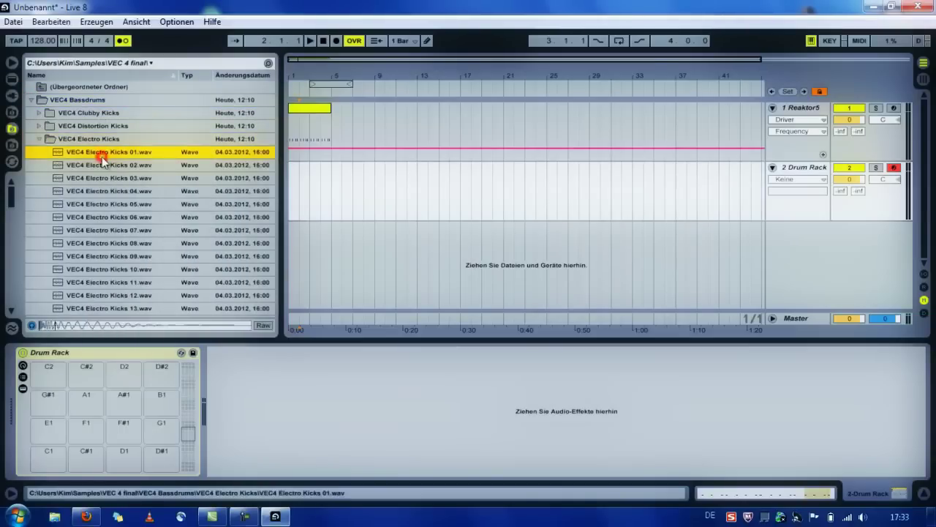
{"action": "key", "text": "Down"}
{"action": "key", "text": "Down"}
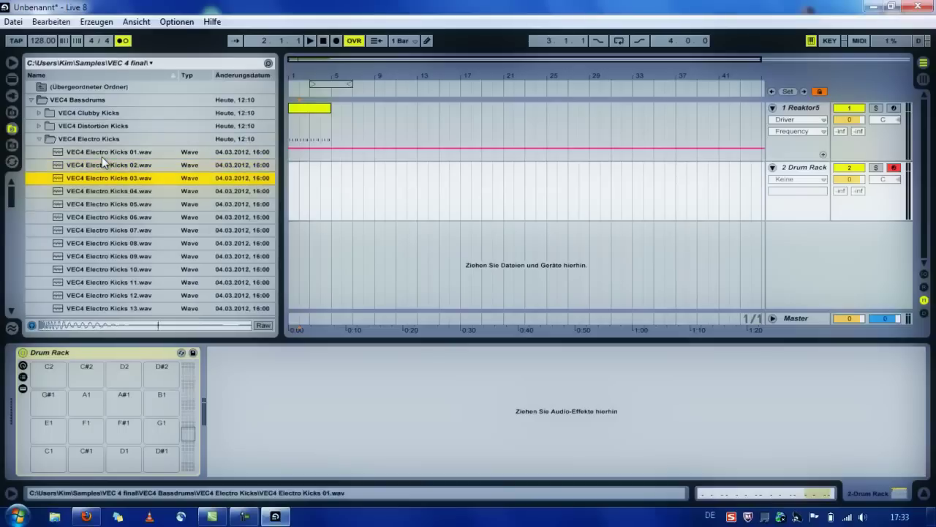
{"action": "key", "text": "Down"}
{"action": "key", "text": "Down"}
{"action": "key", "text": "Up"}
Insert an empty two-bar MIDI clip from 1.1.1 to 3.1.1 on the Drum Rack track and open it.
{"action": "left_click", "coordinate": [297, 206]}
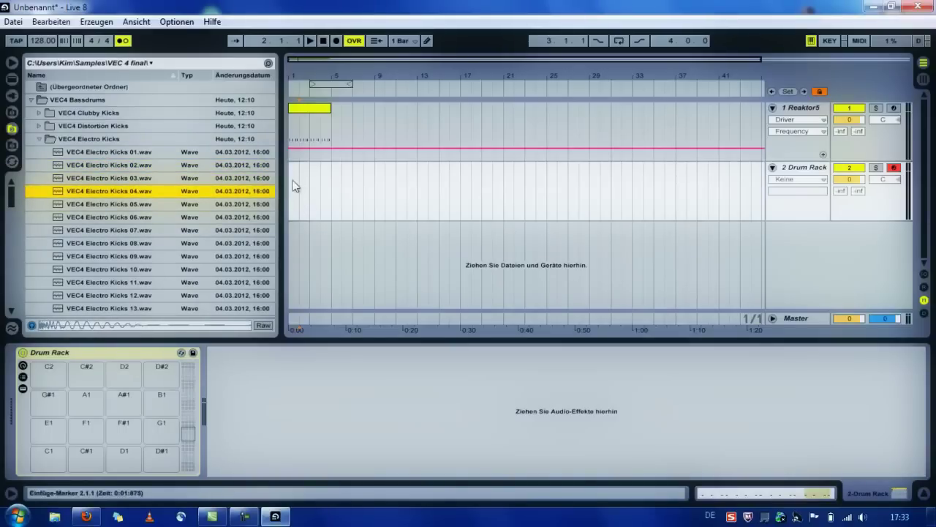
{"action": "left_click_drag", "start_coordinate": [292, 179], "coordinate": [305, 180]}
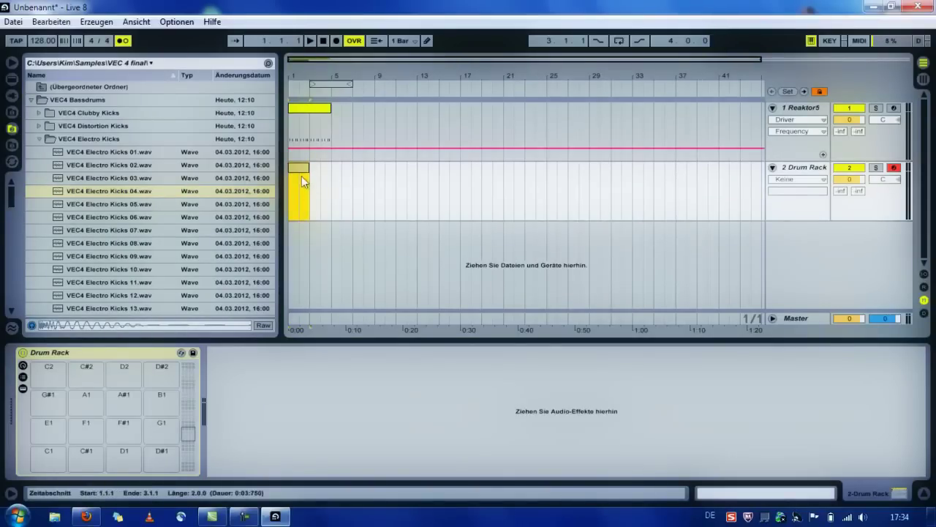
{"action": "key", "text": "ctrl+shift+m"}
{"action": "double_click", "coordinate": [299, 167]}
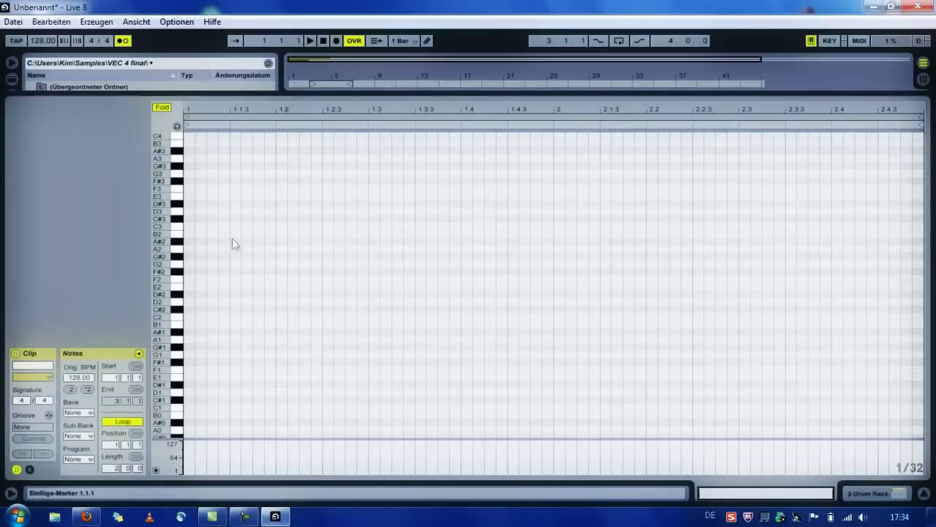
Show the Drum Rack and load VEC4 Electro Kicks 04.wav onto its C2 pad.
{"action": "left_click", "coordinate": [923, 496]}
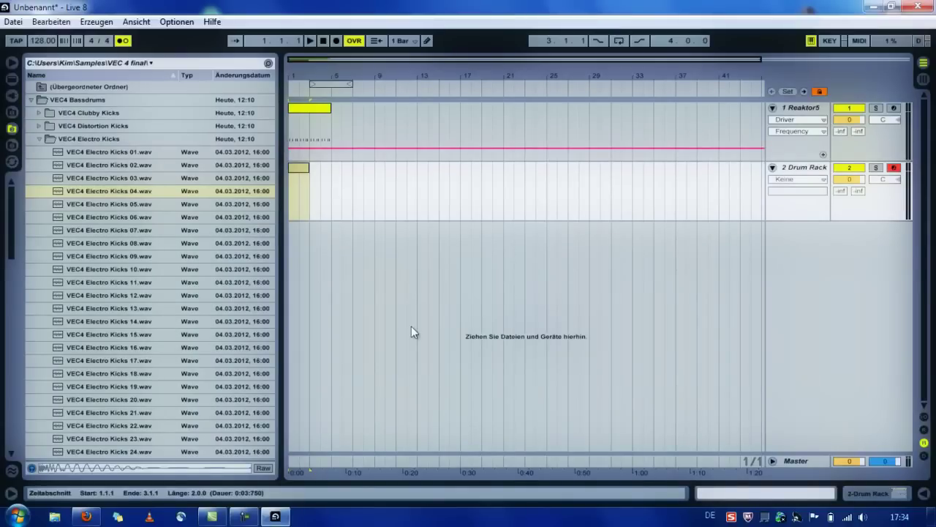
{"action": "key", "text": "ctrl+alt+b"}
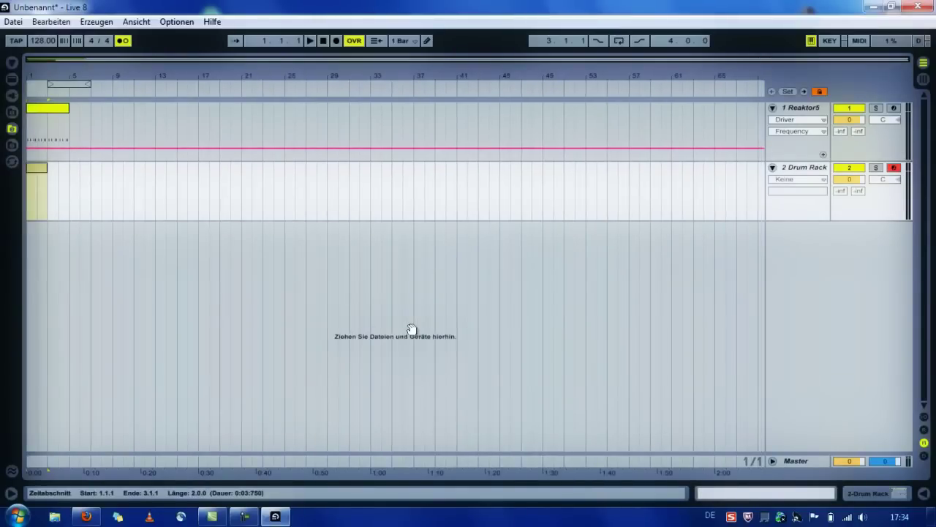
{"action": "key", "text": "ctrl+alt+b"}
{"action": "key", "text": "ctrl+alt+l"}
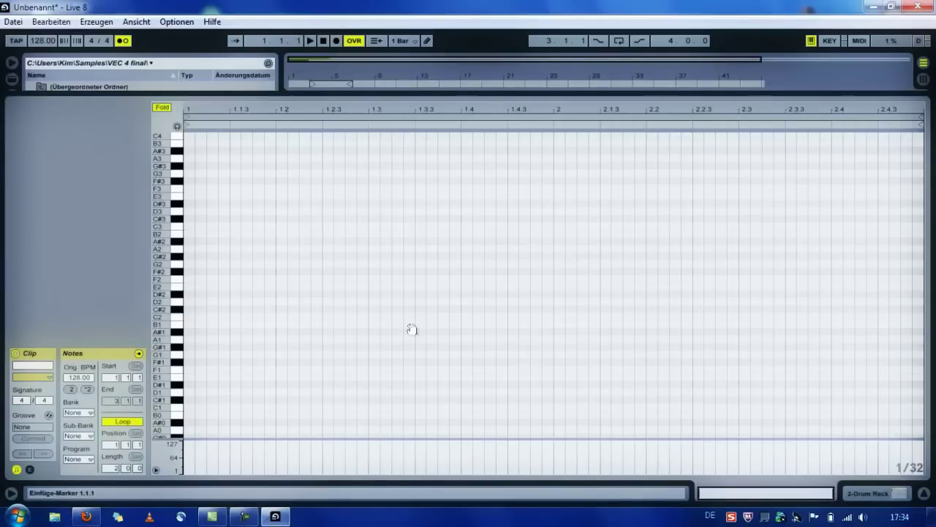
{"action": "key", "text": "shift+Tab"}
{"action": "left_click", "coordinate": [42, 367]}
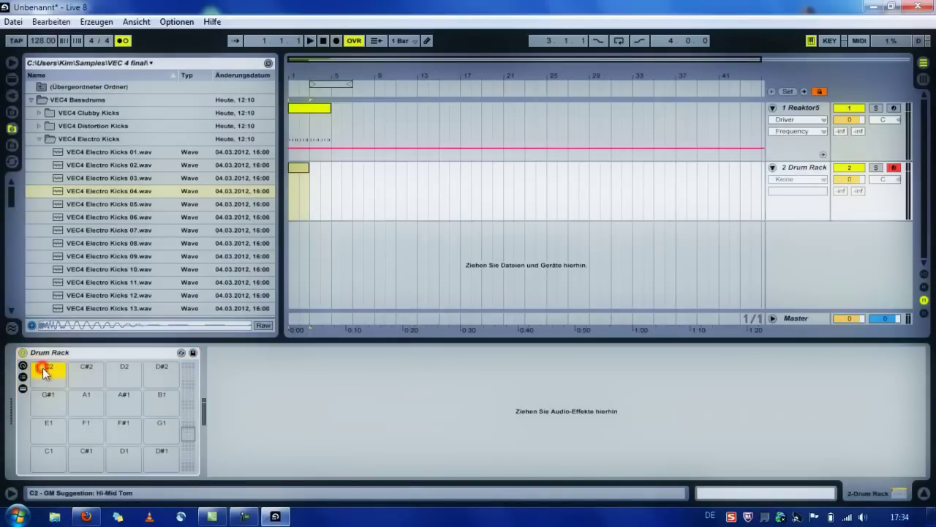
{"action": "left_click", "coordinate": [88, 191]}
{"action": "key", "text": "Return"}
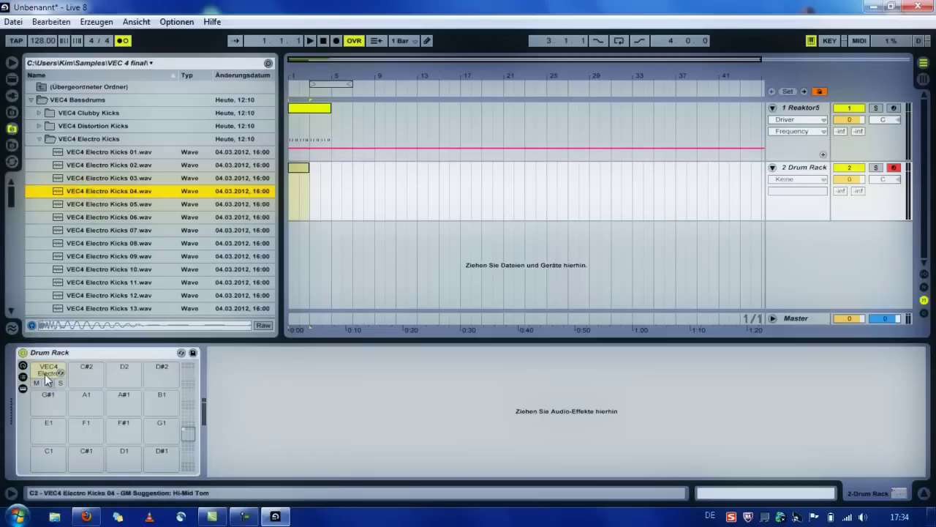
Open the two-bar drum clip's note editor and fold it to show only the VEC4 Electro Kicks 04 row.
{"action": "double_click", "coordinate": [305, 172]}
{"action": "left_click", "coordinate": [230, 140]}
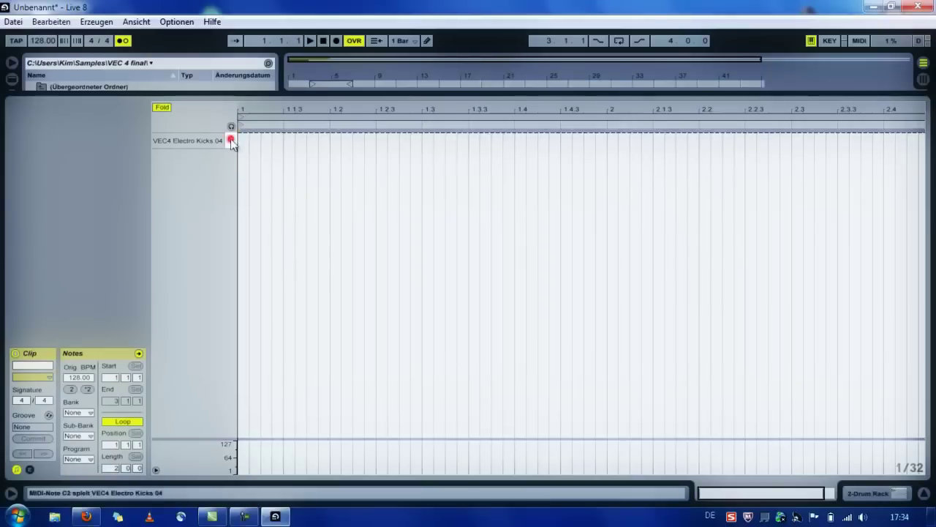
{"action": "left_click", "coordinate": [161, 107]}
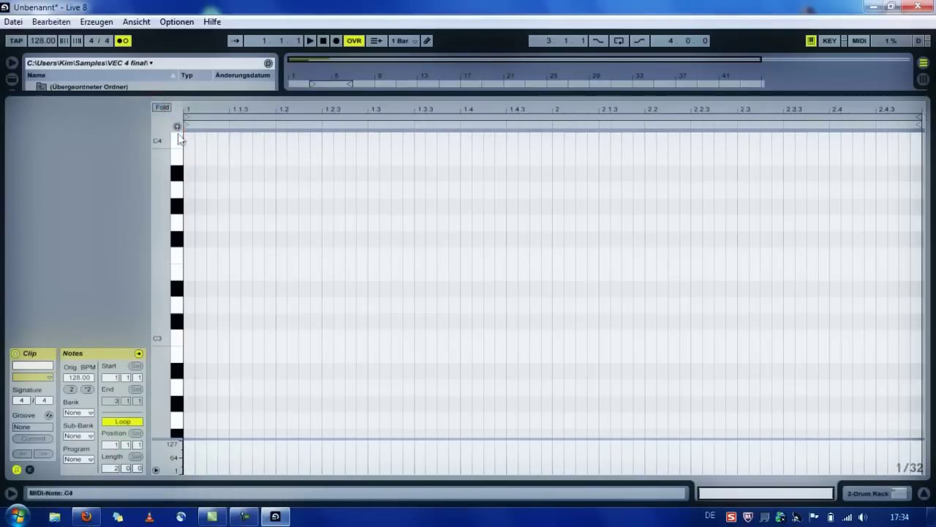
{"action": "left_click", "coordinate": [162, 107]}
{"action": "left_click", "coordinate": [161, 107]}
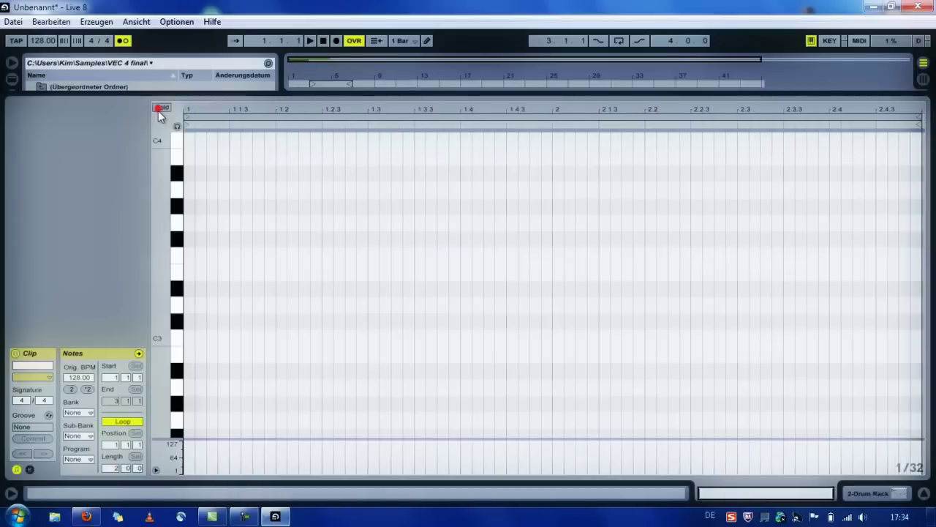
{"action": "mouse_move", "coordinate": [161, 269]}
{"action": "left_mouse_down"}
{"action": "mouse_move", "coordinate": [146, 268]}
{"action": "mouse_move", "coordinate": [162, 269]}
{"action": "left_mouse_up"}
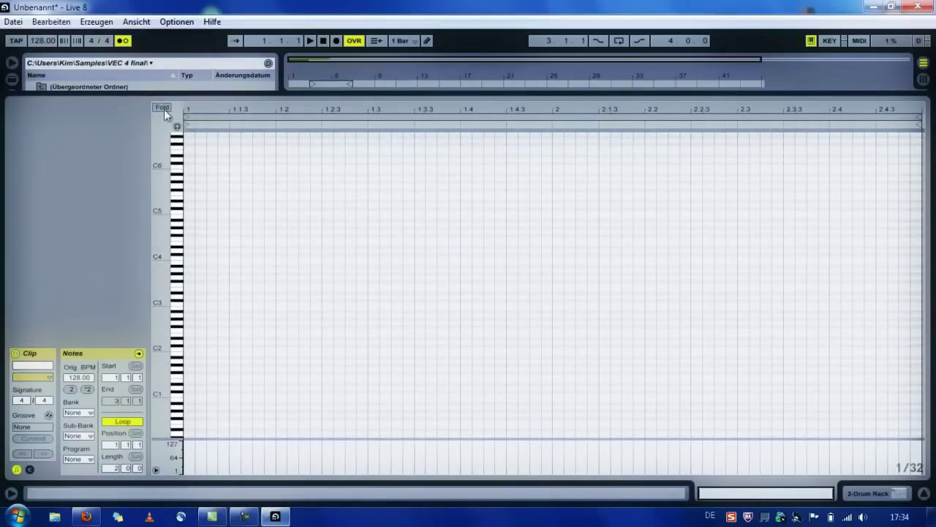
{"action": "left_click", "coordinate": [161, 108]}
Add two kick notes at 1.1.1 and 1.2.1, extending them to 1.1.3 and 1.2.3.
{"action": "double_click", "coordinate": [246, 141]}
{"action": "key", "text": "space"}
{"action": "left_click_drag", "start_coordinate": [247, 141], "coordinate": [284, 140]}
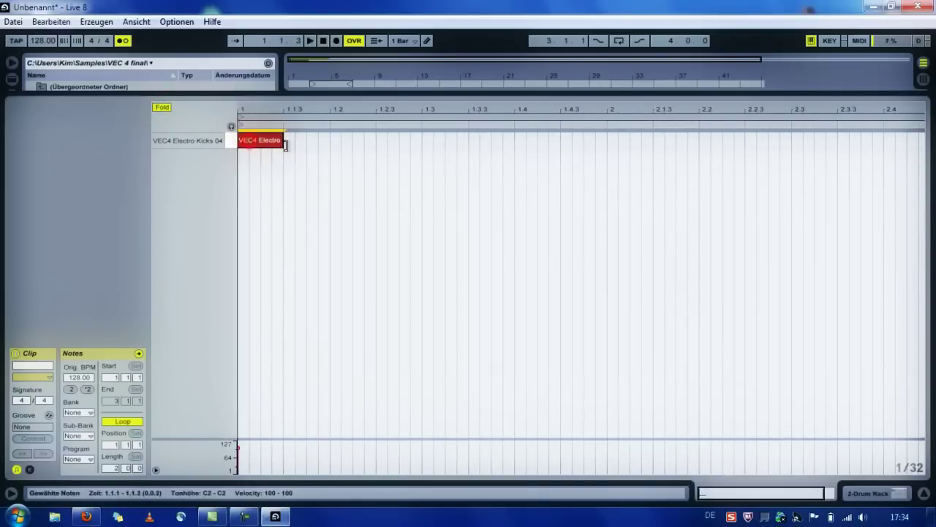
{"action": "double_click", "coordinate": [332, 140]}
{"action": "left_click_drag", "start_coordinate": [342, 140], "coordinate": [374, 142]}
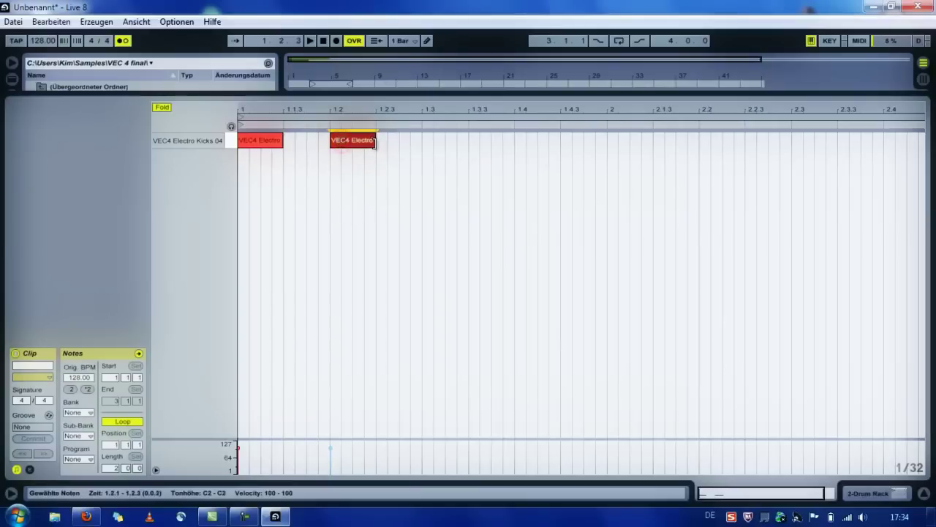
Lengthen the two kick notes to end at 1.1.4 and 1.2.4 and play them back briefly.
{"action": "left_click_drag", "start_coordinate": [285, 147], "coordinate": [316, 150]}
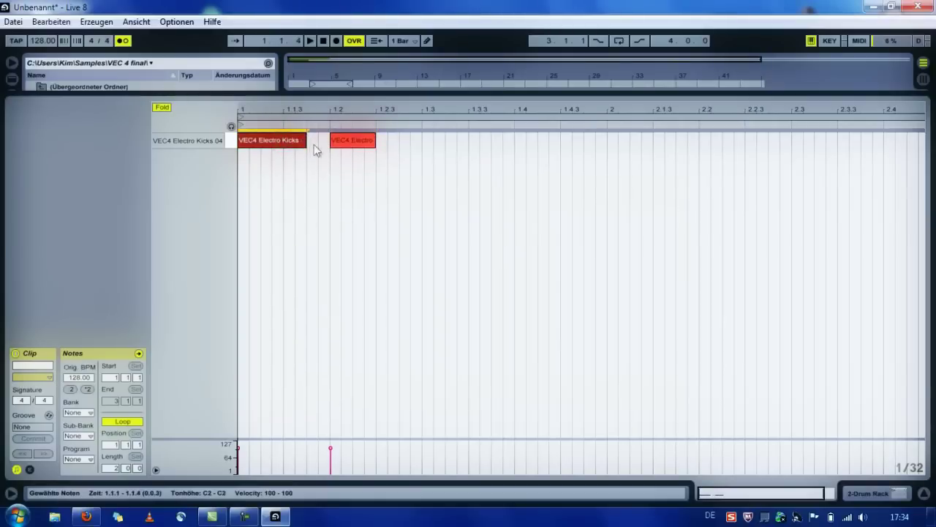
{"action": "left_click_drag", "start_coordinate": [375, 140], "coordinate": [400, 143]}
{"action": "key", "text": "space"}
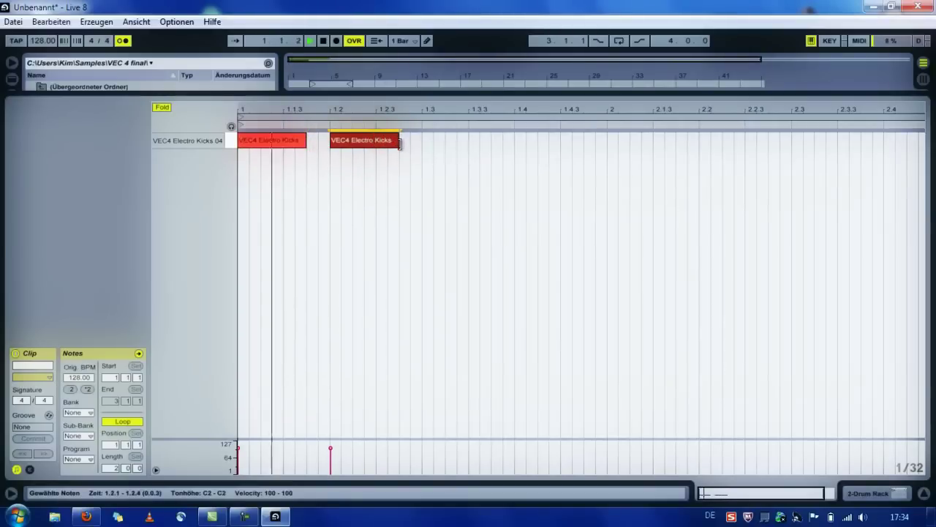
{"action": "key", "text": "space"}
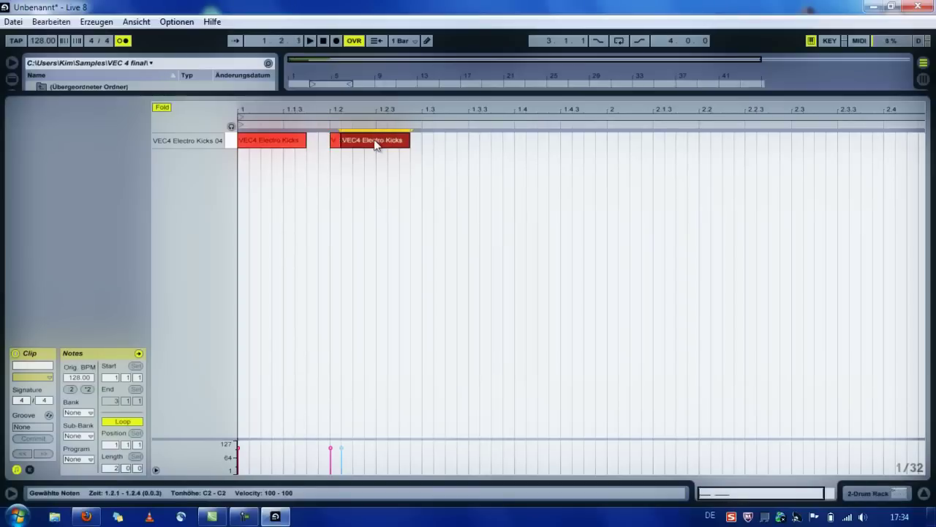
Duplicate the kick note at 1.2.1 onto each following beat from 1.3.1 through 2.3.1.
{"action": "key", "text": "ctrl+d"}
{"action": "key", "text": "Left"}
{"action": "key", "text": "ctrl+d"}
{"action": "key", "text": "Right"}
{"action": "key", "text": "Right"}
{"action": "key", "text": "Right"}
{"action": "key", "text": "Right"}
{"action": "key", "text": "Right"}
{"action": "key", "text": "Right"}
{"action": "key", "text": "Right"}
{"action": "key", "text": "Right"}
{"action": "key", "text": "Left"}
{"action": "key", "text": "ctrl+d"}
{"action": "key", "text": "Right"}
{"action": "key", "text": "Right"}
{"action": "key", "text": "Right"}
{"action": "key", "text": "Right"}
{"action": "key", "text": "Right"}
{"action": "key", "text": "Right"}
{"action": "key", "text": "Right"}
{"action": "key", "text": "Right"}
{"action": "key", "text": "Left"}
{"action": "key", "text": "ctrl+d"}
{"action": "key", "text": "Right"}
{"action": "key", "text": "Right"}
{"action": "key", "text": "Right"}
{"action": "key", "text": "Right"}
{"action": "key", "text": "Right"}
{"action": "key", "text": "Right"}
{"action": "key", "text": "ctrl+d"}
{"action": "key", "text": "Right"}
{"action": "key", "text": "Right"}
{"action": "key", "text": "Right"}
{"action": "key", "text": "Right"}
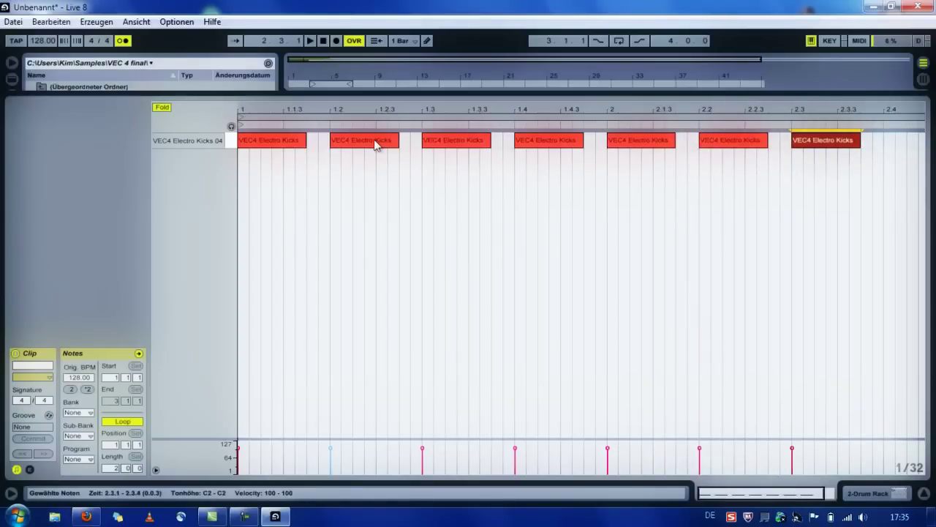
Play the clip, copy the last kick note to beat 2.4.1 and return to the Drum Rack's pads.
{"action": "key", "text": "space"}
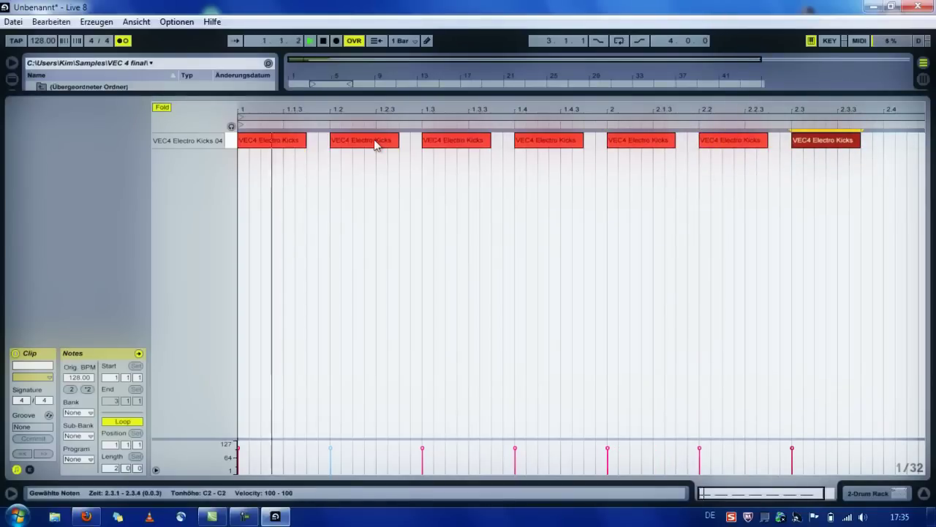
{"action": "left_click_drag", "start_coordinate": [384, 109], "coordinate": [385, 104]}
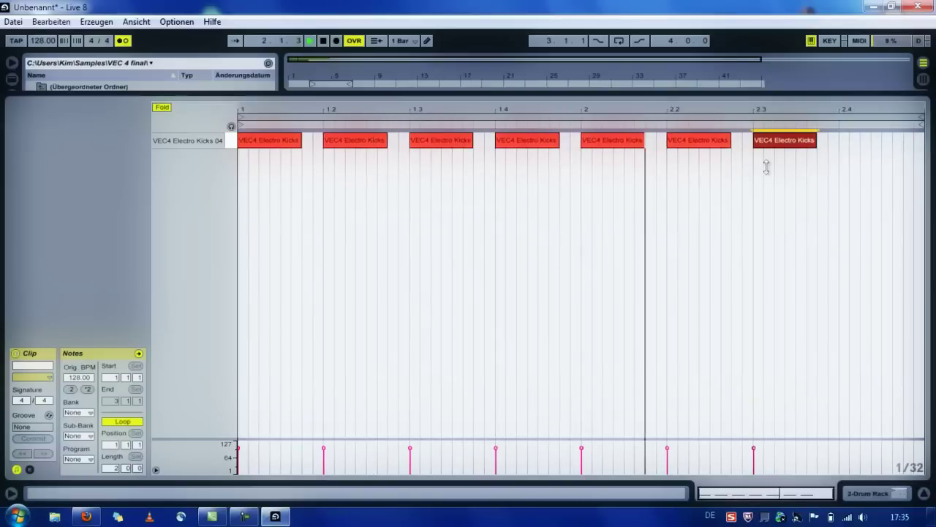
{"action": "key", "text": "ctrl+d"}
{"action": "key", "text": "Right"}
{"action": "key", "text": "Right"}
{"action": "key", "text": "Right"}
{"action": "key", "text": "Right"}
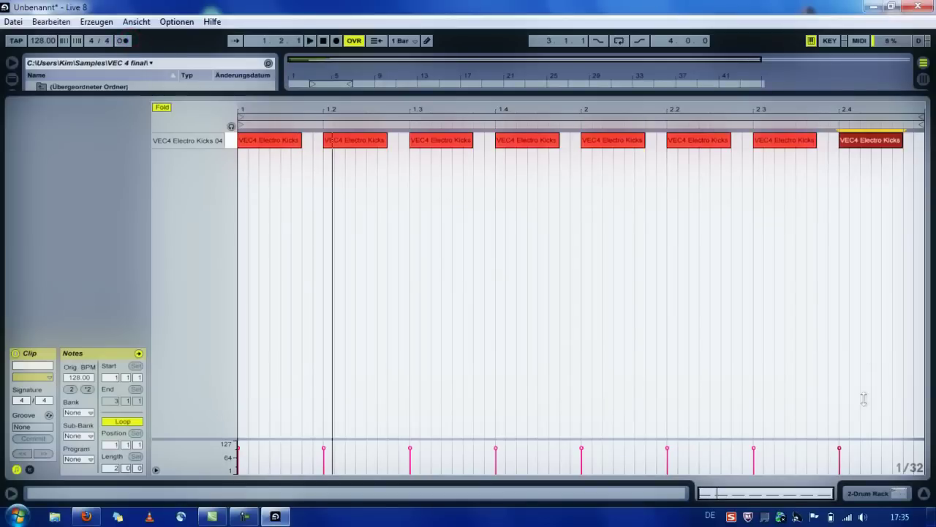
{"action": "left_click", "coordinate": [892, 492]}
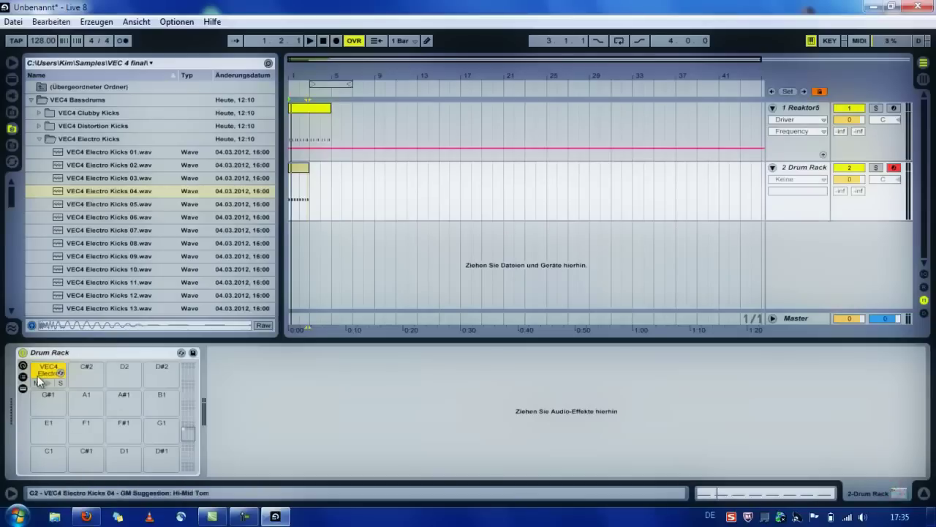
Hot-swap the C2 pad's kick through the VEC4 Electro Kicks samples, settle on VEC4 Electro Kicks 25.wav and play the beat.
{"action": "left_click", "coordinate": [60, 373]}
{"action": "key", "text": "Down"}
{"action": "key", "text": "Down"}
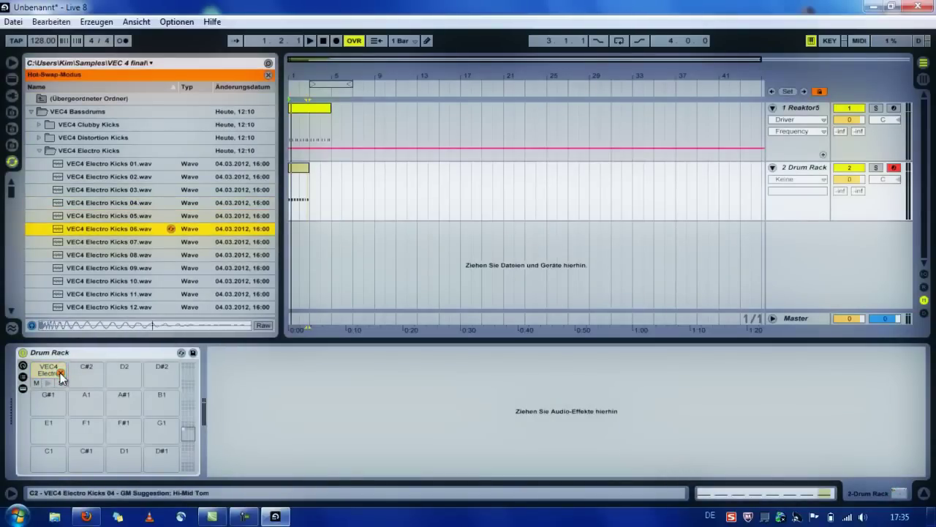
{"action": "key", "text": "Down"}
{"action": "key", "text": "Down"}
{"action": "key", "text": "Down"}
{"action": "key", "text": "Down"}
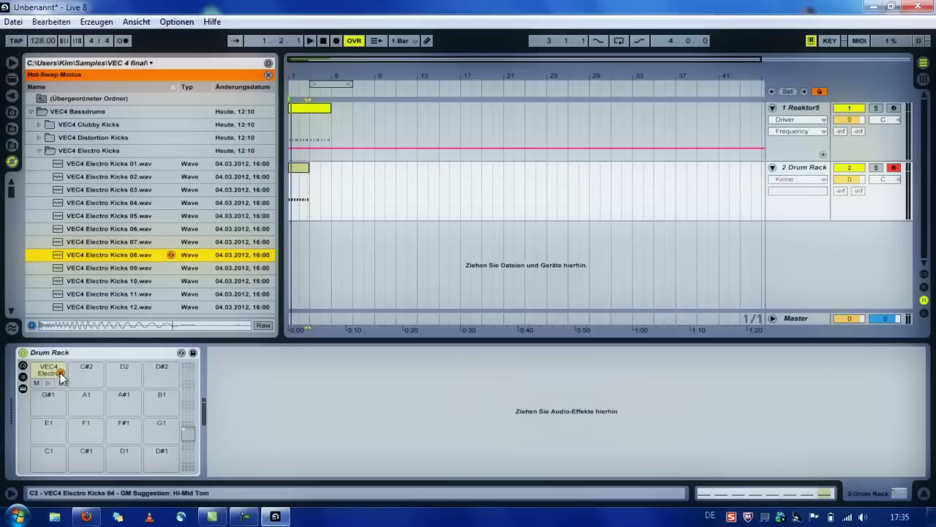
{"action": "key", "text": "Down"}
{"action": "key", "text": "Down"}
{"action": "key", "text": "Down"}
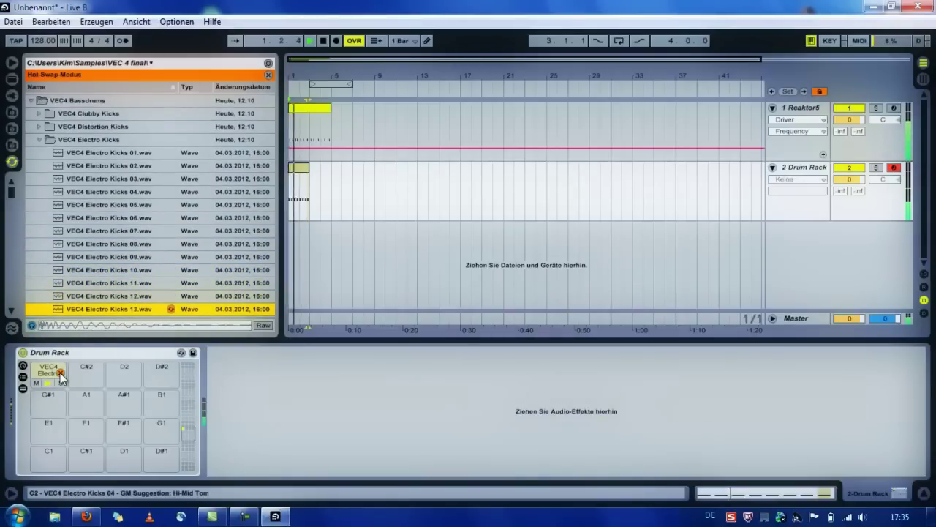
{"action": "key", "text": "Down"}
{"action": "key", "text": "Down"}
{"action": "key", "text": "Down"}
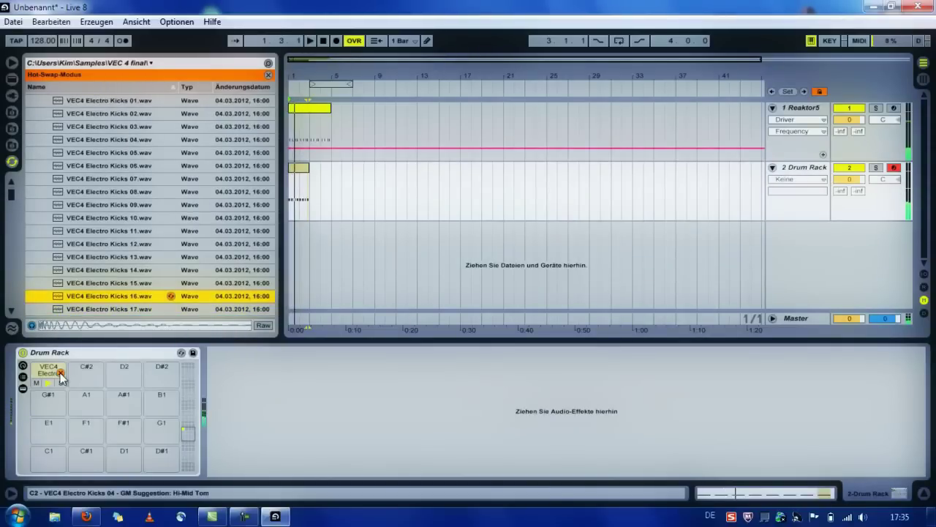
{"action": "key", "text": "Down"}
{"action": "key", "text": "Down"}
{"action": "key", "text": "Down"}
{"action": "key", "text": "Down"}
{"action": "key", "text": "Down"}
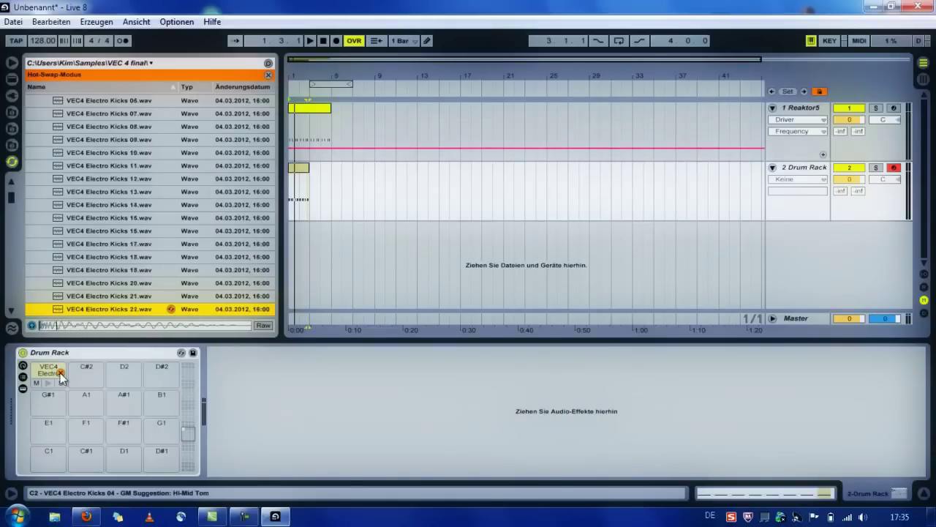
{"action": "key", "text": "Down"}
{"action": "key", "text": "Down"}
{"action": "key", "text": "Down"}
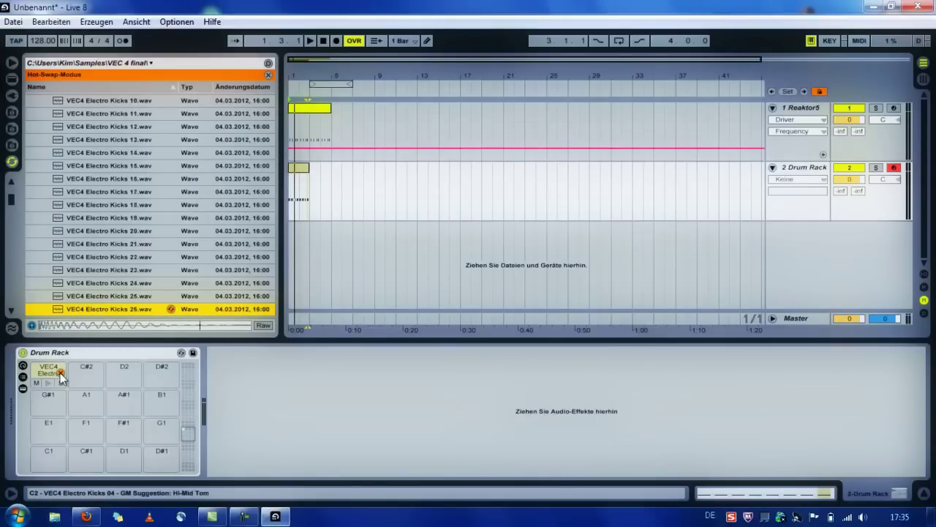
{"action": "key", "text": "space"}
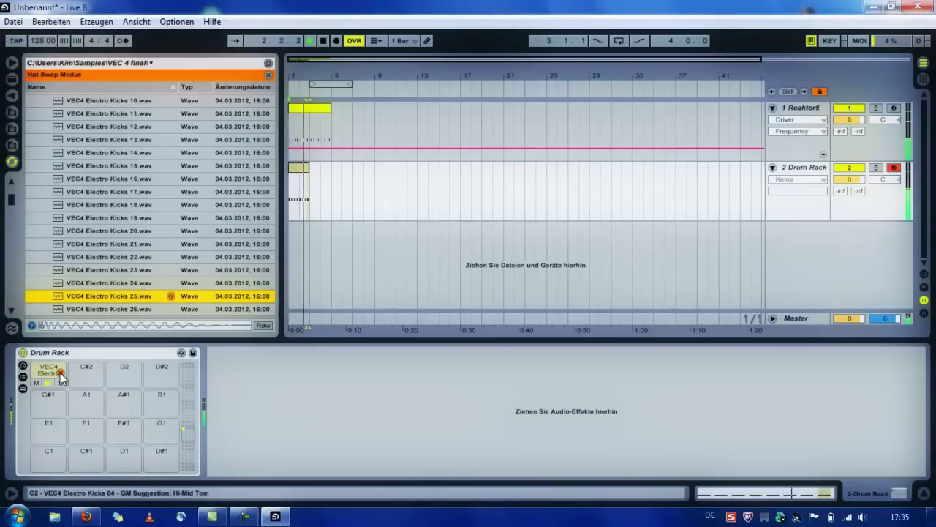
{"action": "key", "text": "space"}
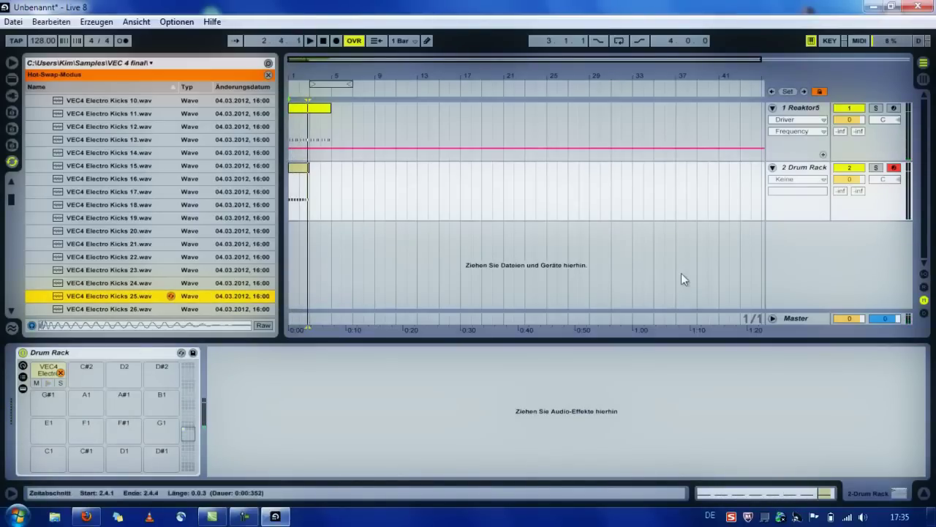
Leave hot-swap mode, show the Drum Rack's chain list and set the kick chain's volume to 6.0 dB during playback.
{"action": "left_click", "coordinate": [801, 169]}
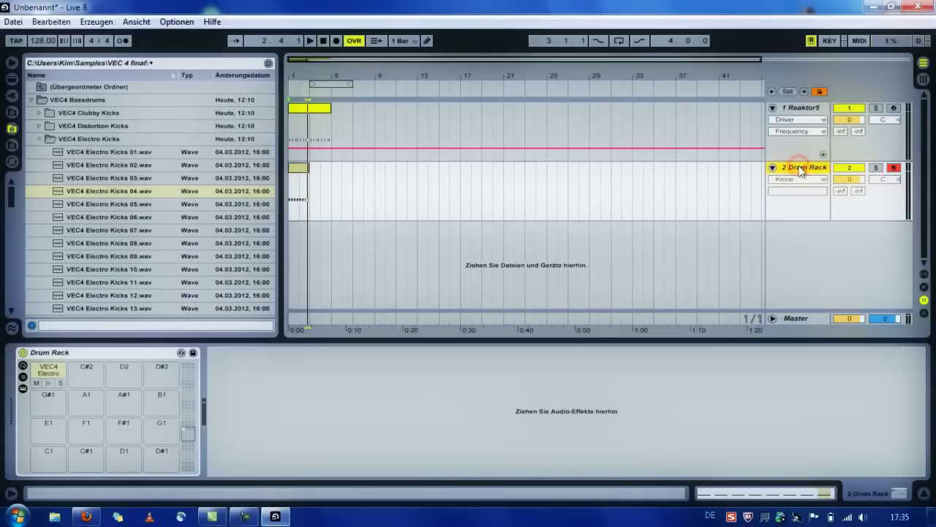
{"action": "left_click", "coordinate": [22, 377]}
{"action": "left_click", "coordinate": [23, 376]}
{"action": "left_click", "coordinate": [23, 376]}
{"action": "key", "text": "space"}
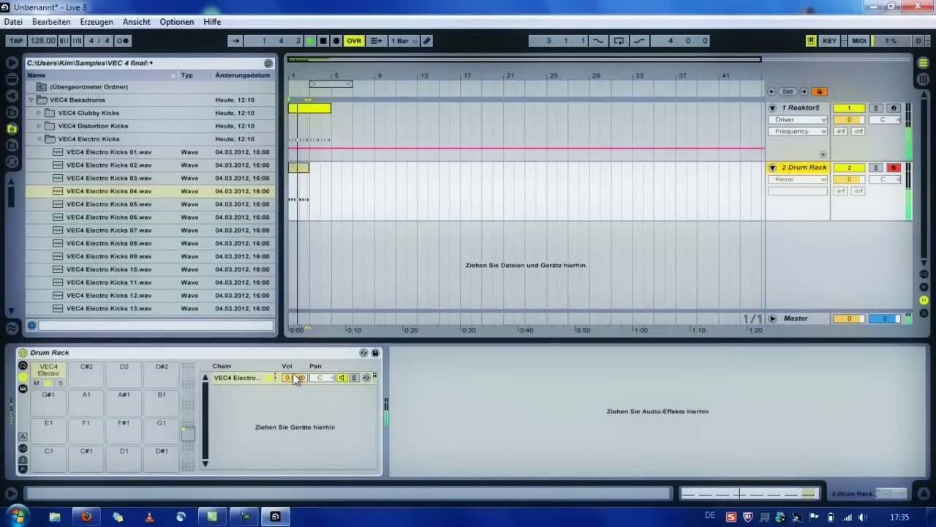
{"action": "left_click", "coordinate": [294, 377]}
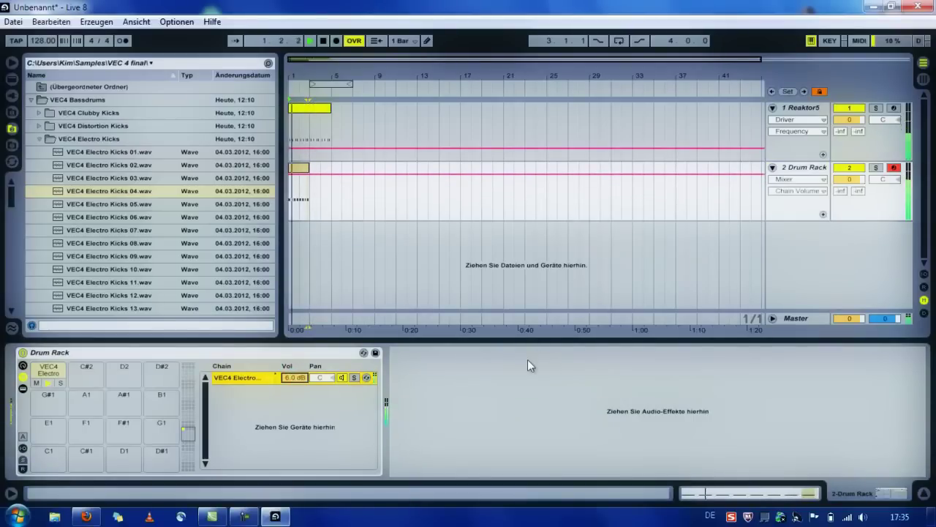
Audition the Electro Kicks samples from 05 onward, load VEC4 Electro Kicks 37.wav onto the C2 pad and play the beat.
{"action": "left_click", "coordinate": [93, 204]}
{"action": "key", "text": "Down"}
{"action": "key", "text": "Down"}
{"action": "key", "text": "Down"}
{"action": "key", "text": "Down"}
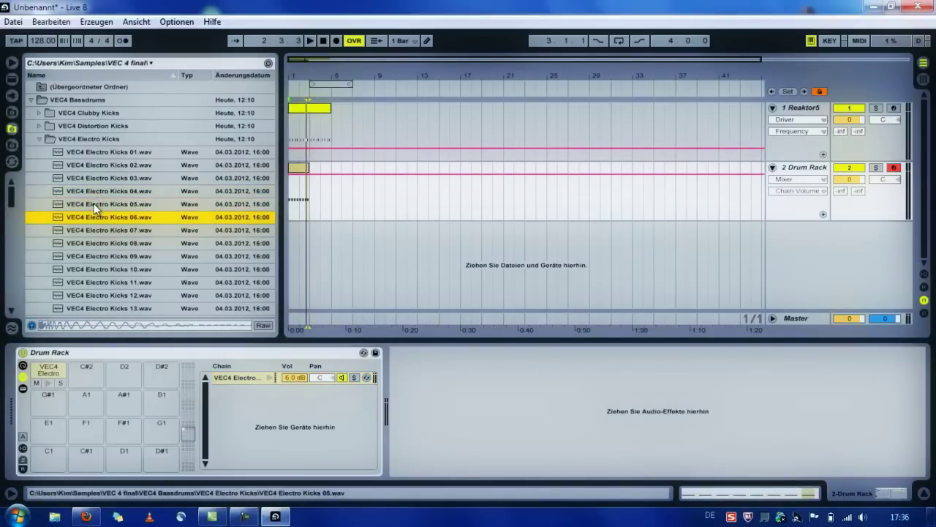
{"action": "key", "text": "Down"}
{"action": "key", "text": "Down"}
{"action": "key", "text": "Down"}
{"action": "key", "text": "Down"}
{"action": "key", "text": "Down"}
{"action": "key", "text": "Down"}
{"action": "key", "text": "Down"}
{"action": "key", "text": "Down"}
{"action": "key", "text": "Down"}
{"action": "key", "text": "Down"}
{"action": "key", "text": "Down"}
{"action": "key", "text": "Down"}
{"action": "key", "text": "Down"}
{"action": "key", "text": "Down"}
{"action": "key", "text": "Down"}
{"action": "key", "text": "Down"}
{"action": "key", "text": "Down"}
{"action": "key", "text": "Down"}
{"action": "key", "text": "Down"}
{"action": "key", "text": "Down"}
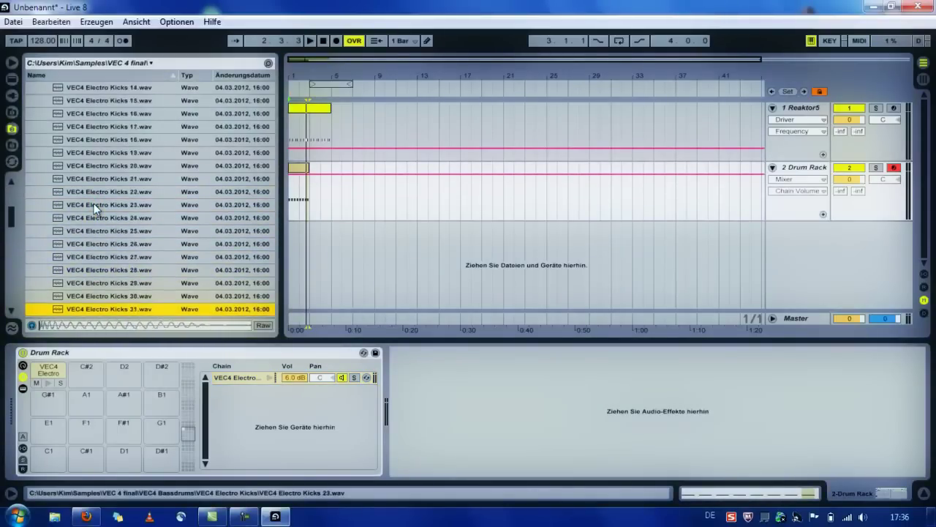
{"action": "key", "text": "Down"}
{"action": "key", "text": "Down"}
{"action": "key", "text": "Down"}
{"action": "key", "text": "Down"}
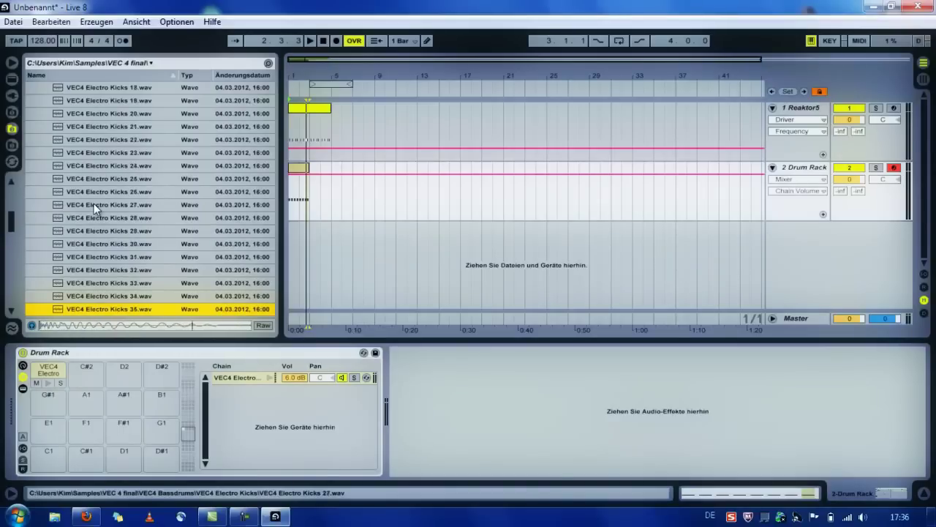
{"action": "key", "text": "Down"}
{"action": "key", "text": "Down"}
{"action": "key", "text": "Down"}
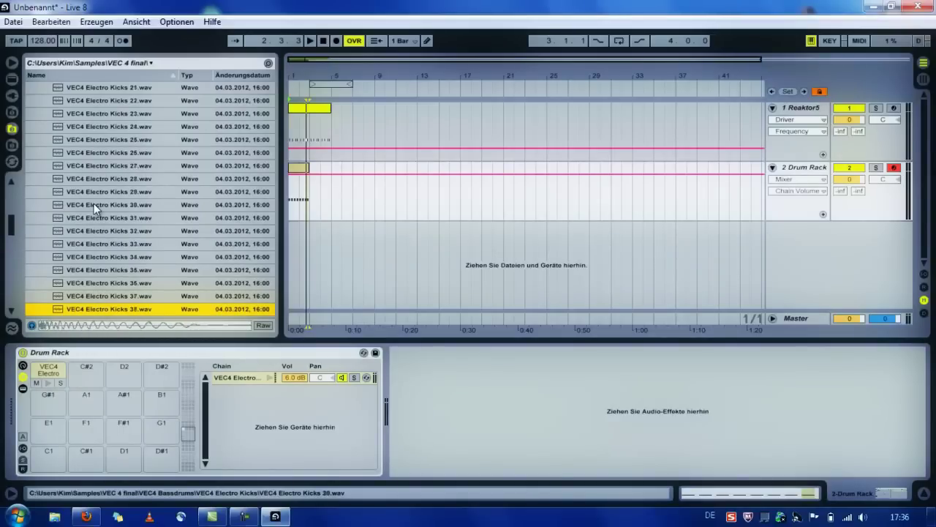
{"action": "key", "text": "Up"}
{"action": "key", "text": "Up"}
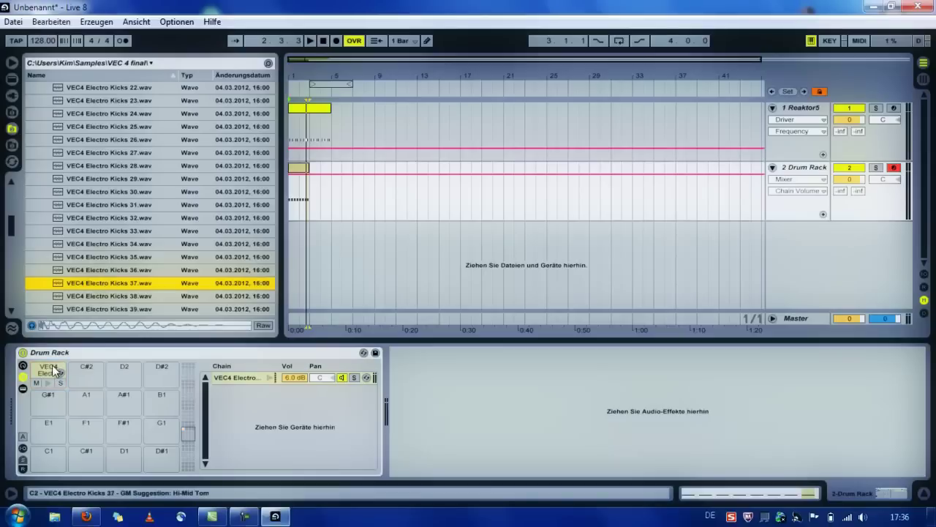
{"action": "key", "text": "space"}
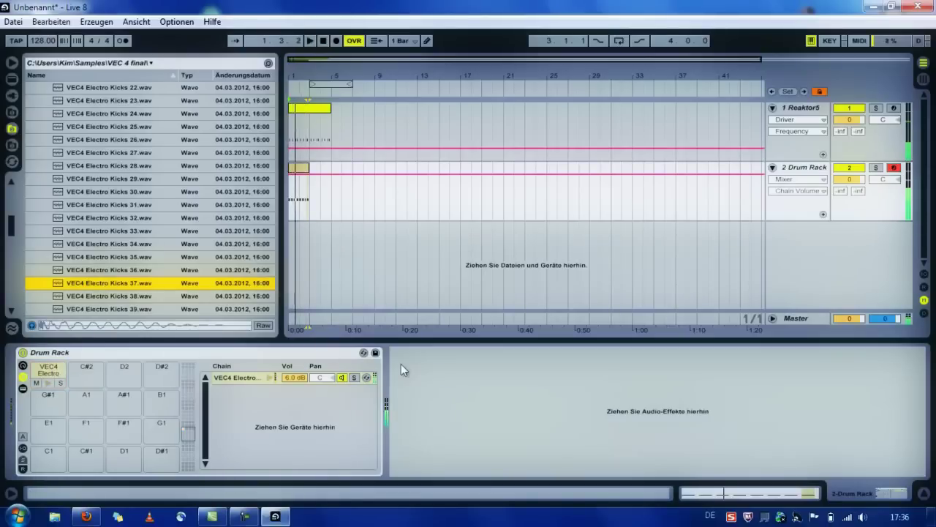
Replace the C2 pad's kick with VEC4 Electro Kicks 40.wav and play it with the bass.
{"action": "key", "text": "Down"}
{"action": "key", "text": "Down"}
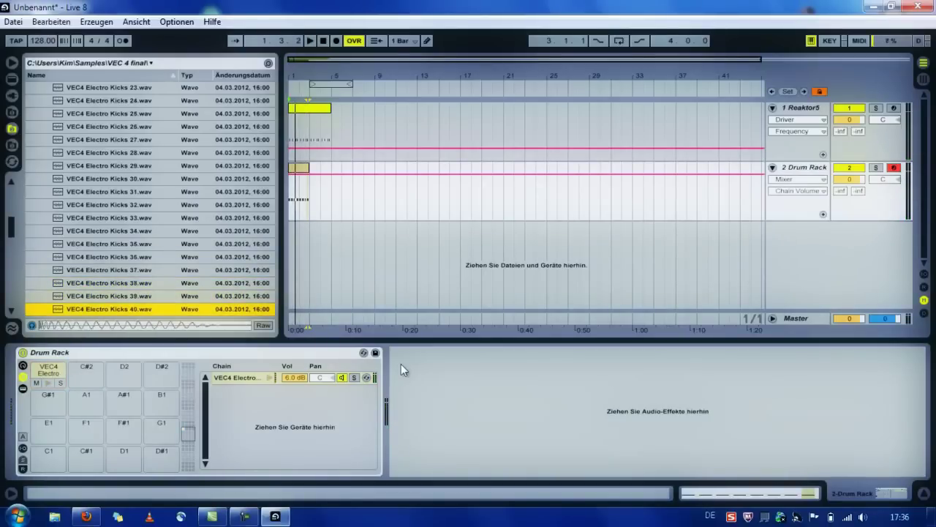
{"action": "key", "text": "Down"}
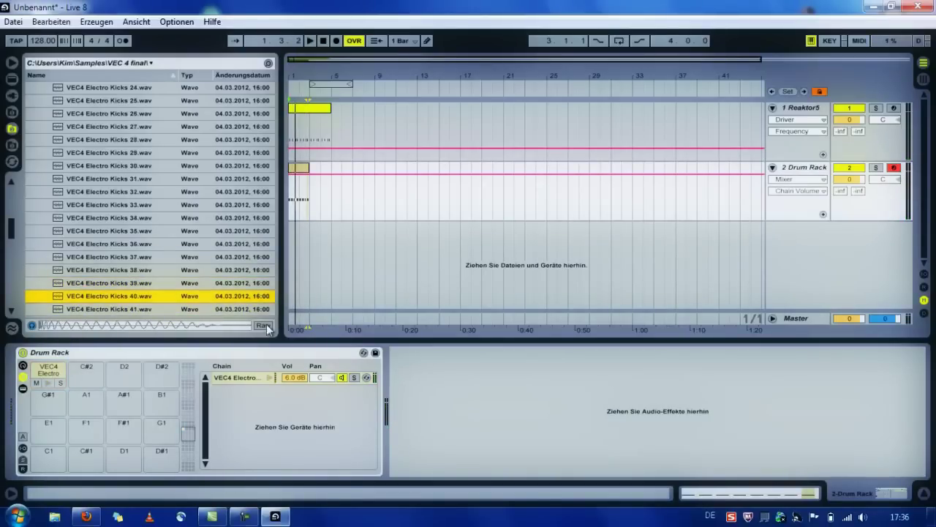
{"action": "left_click", "coordinate": [66, 354]}
{"action": "key", "text": "space"}
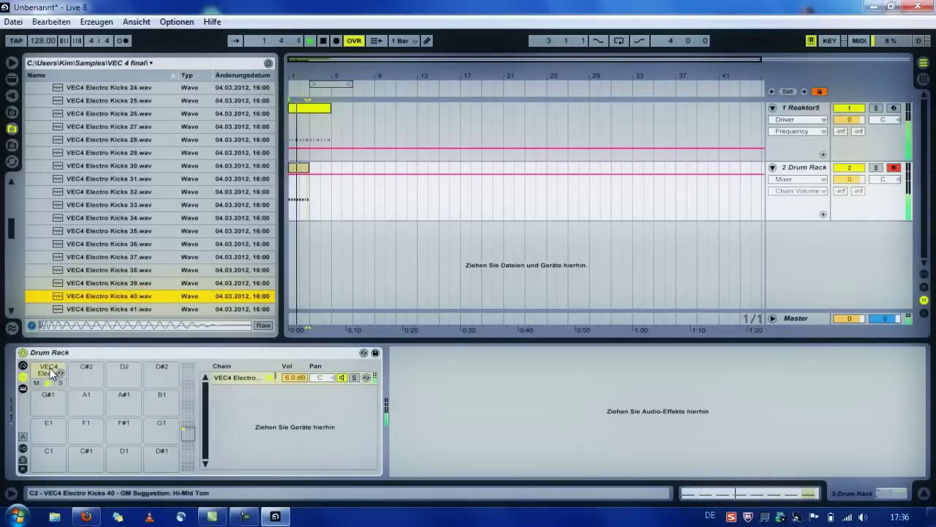
Audition the kicks from 41 to 46, load VEC4 Electro Kicks 45.wav onto the C2 pad and start playback.
{"action": "key", "text": "Down"}
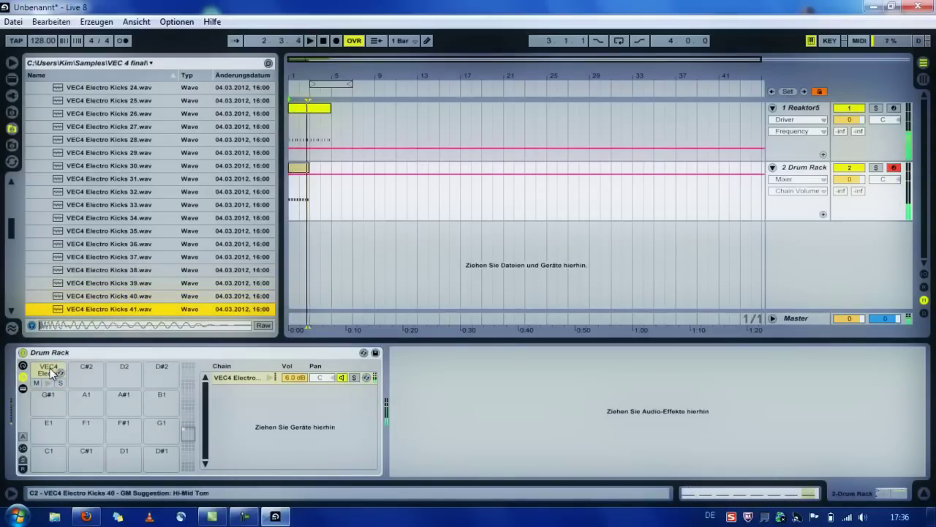
{"action": "key", "text": "Down"}
{"action": "key", "text": "Down"}
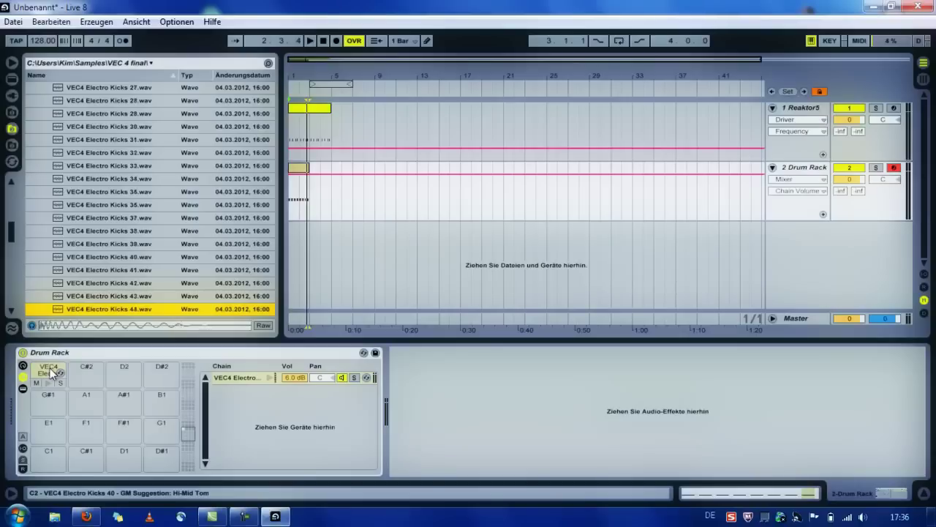
{"action": "key", "text": "Up"}
{"action": "key", "text": "Down"}
{"action": "key", "text": "Down"}
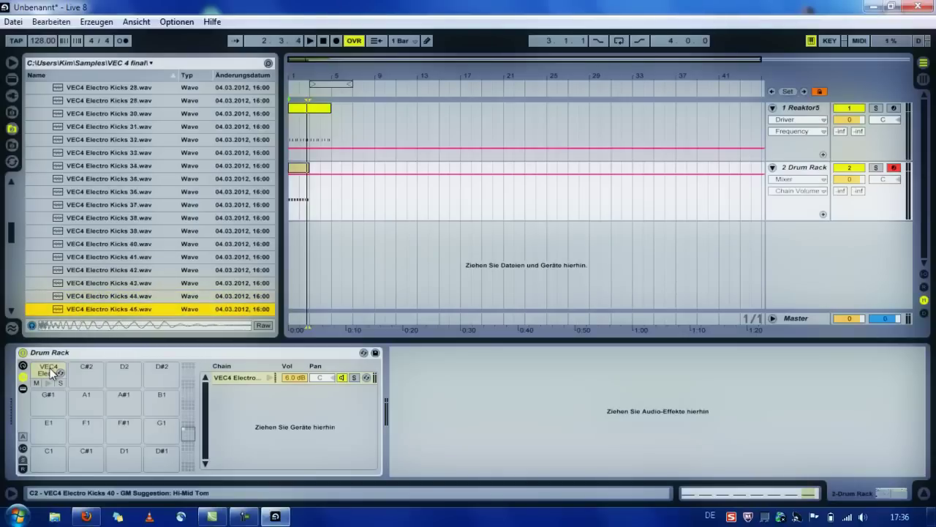
{"action": "key", "text": "Down"}
{"action": "key", "text": "Up"}
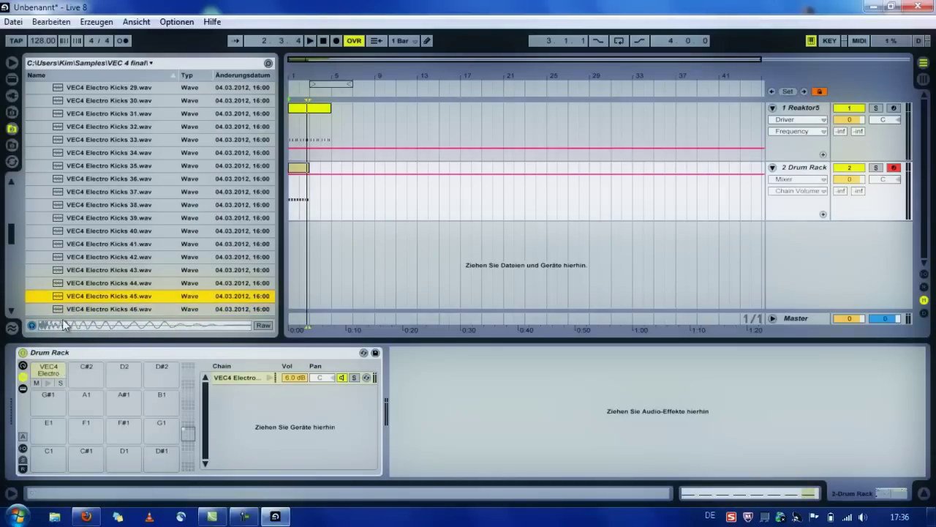
{"action": "left_click_drag", "start_coordinate": [66, 296], "coordinate": [56, 377]}
{"action": "key", "text": "space"}
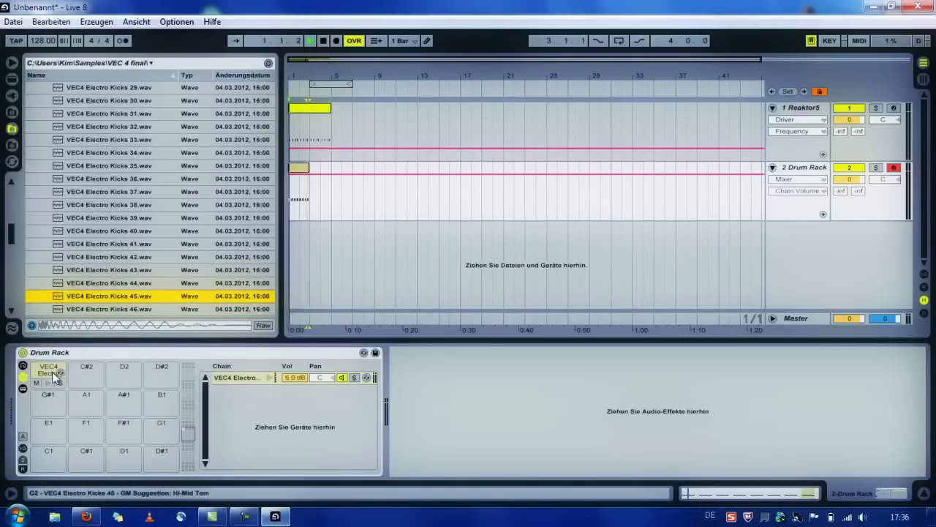
Audition the kicks from 46 onward, load VEC4 Electro Kicks 54.wav onto the C2 pad and solo the Drum Rack track during playback.
{"action": "key", "text": "Down"}
{"action": "key", "text": "Down"}
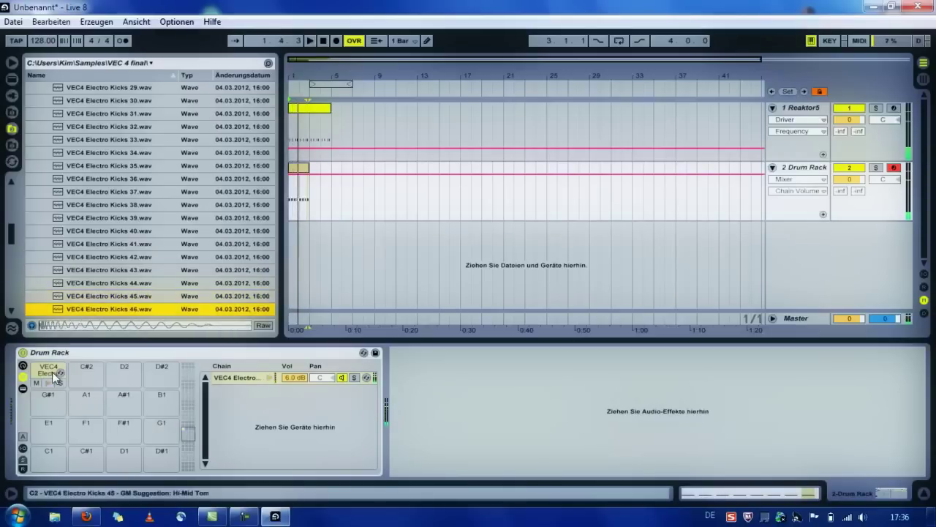
{"action": "key", "text": "Down"}
{"action": "key", "text": "Down"}
{"action": "key", "text": "Down"}
{"action": "key", "text": "Down"}
{"action": "key", "text": "Down"}
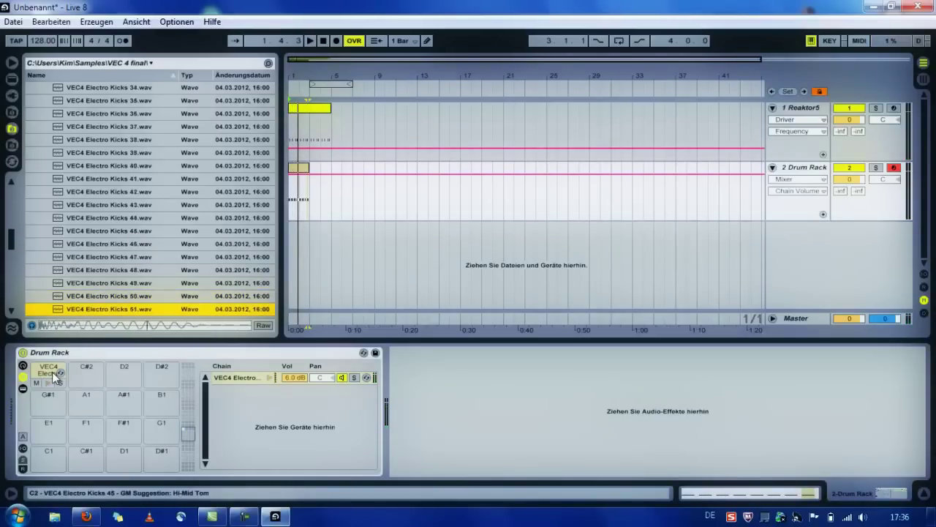
{"action": "key", "text": "Down"}
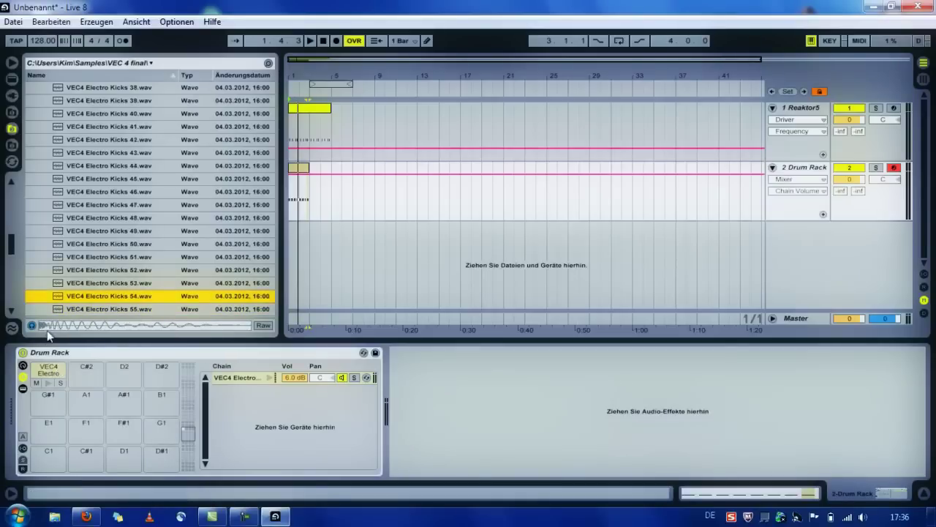
{"action": "left_click_drag", "start_coordinate": [74, 296], "coordinate": [51, 373]}
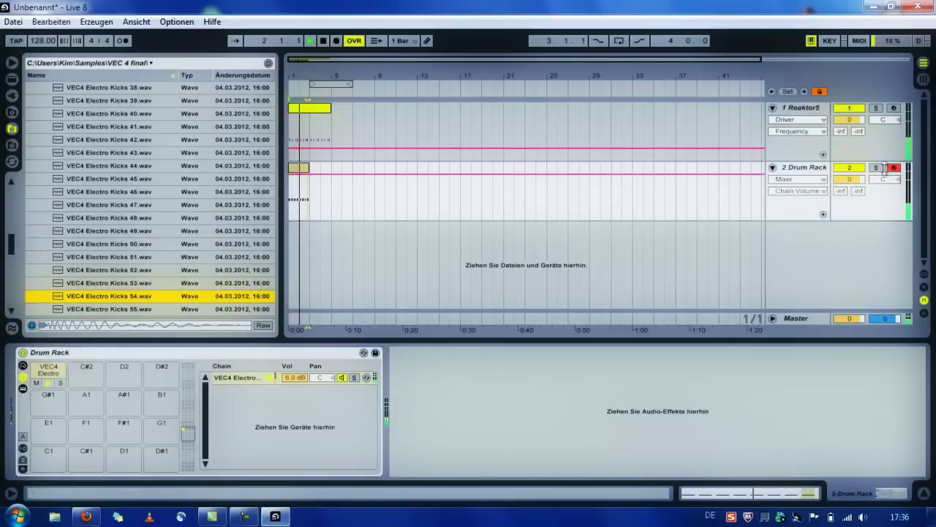
{"action": "left_click", "coordinate": [876, 167]}
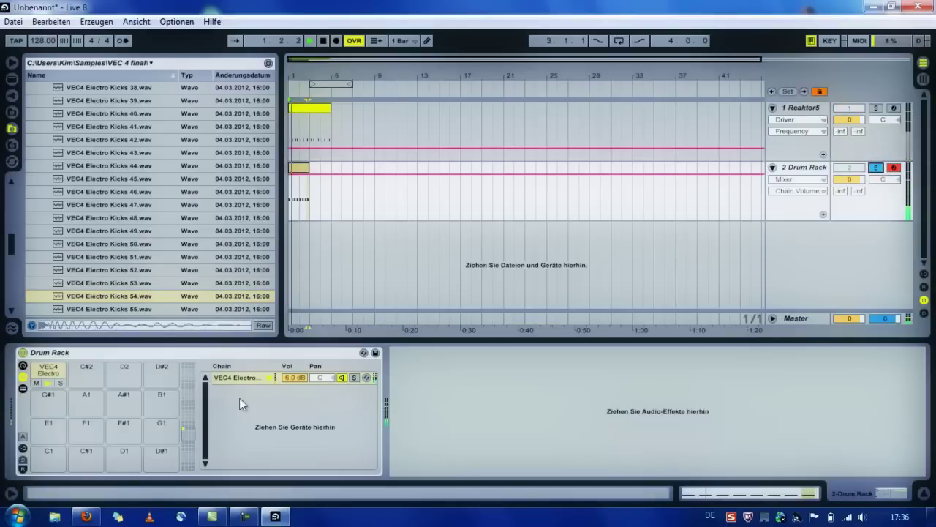
Stop playback, add a Compressor audio effect after the Drum Rack and show the rack's chain list.
{"action": "left_click", "coordinate": [23, 378]}
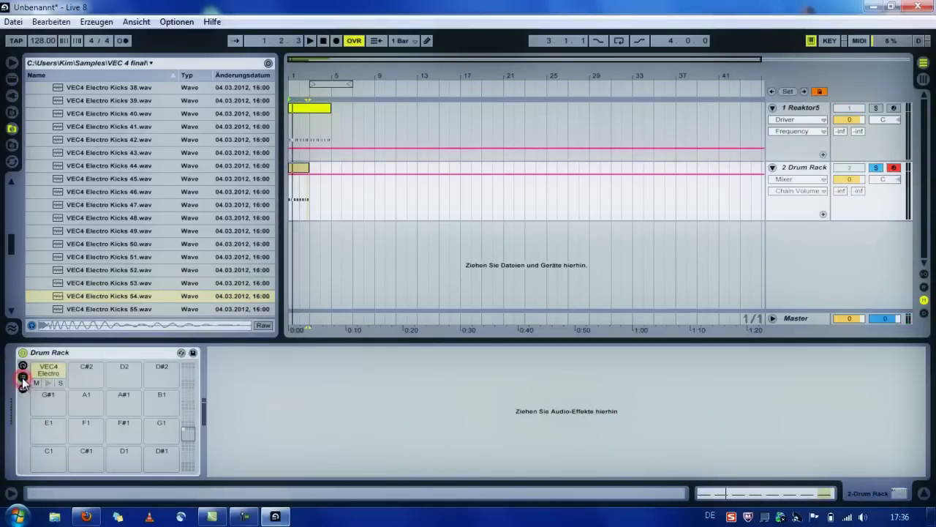
{"action": "left_click", "coordinate": [12, 79]}
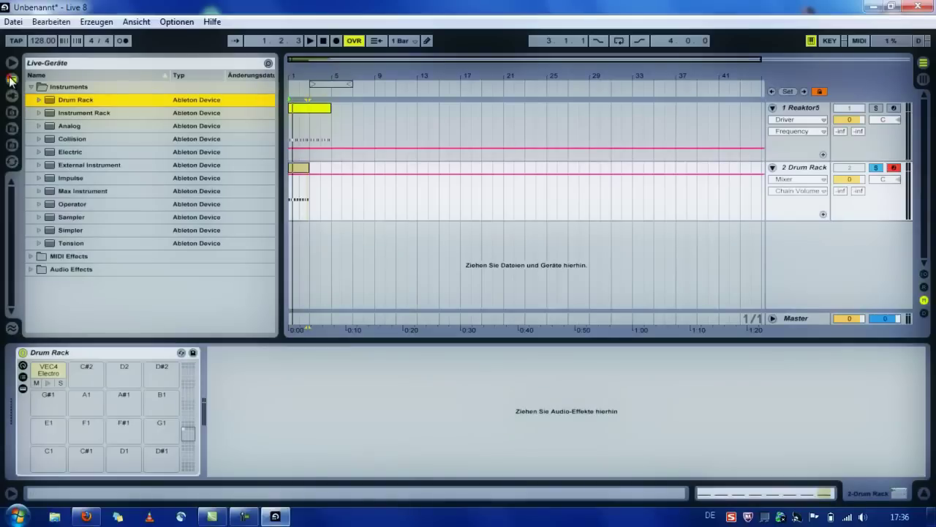
{"action": "left_click", "coordinate": [11, 79]}
{"action": "left_click", "coordinate": [30, 114]}
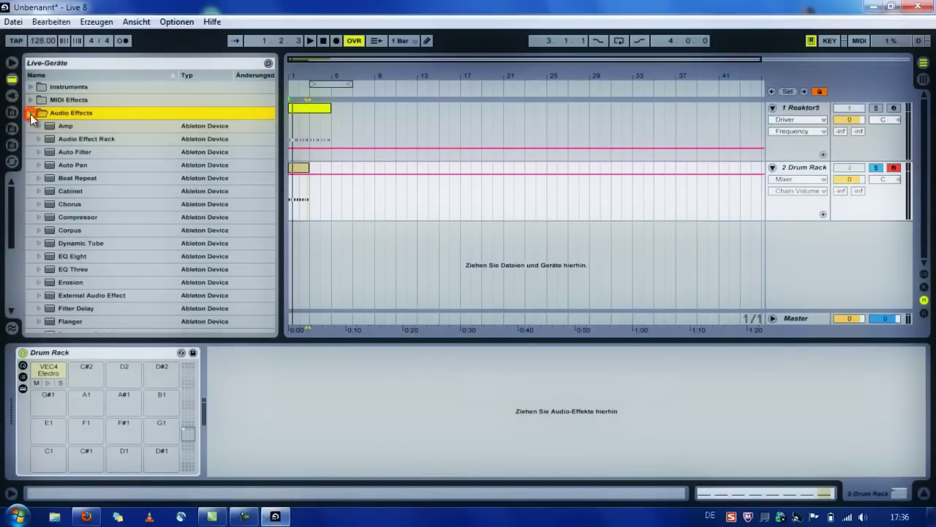
{"action": "left_click_drag", "start_coordinate": [49, 216], "coordinate": [244, 404]}
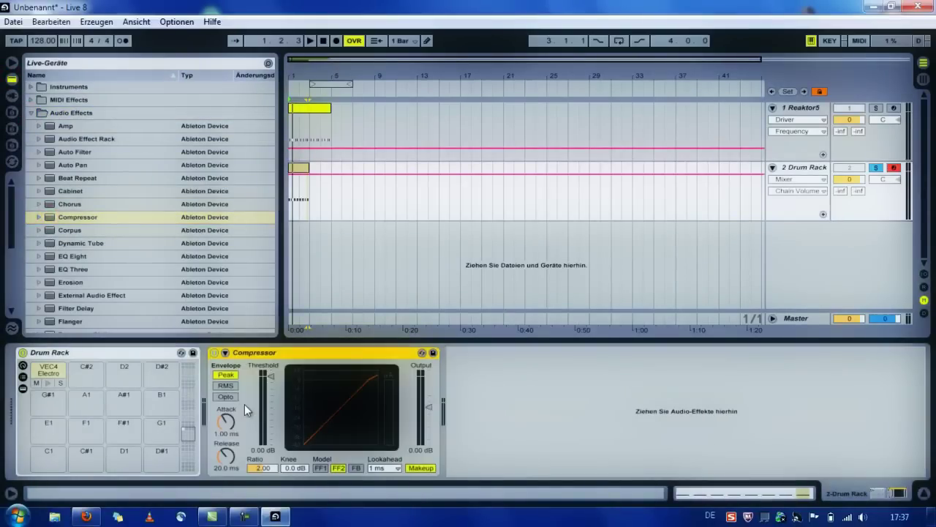
{"action": "left_click", "coordinate": [23, 376]}
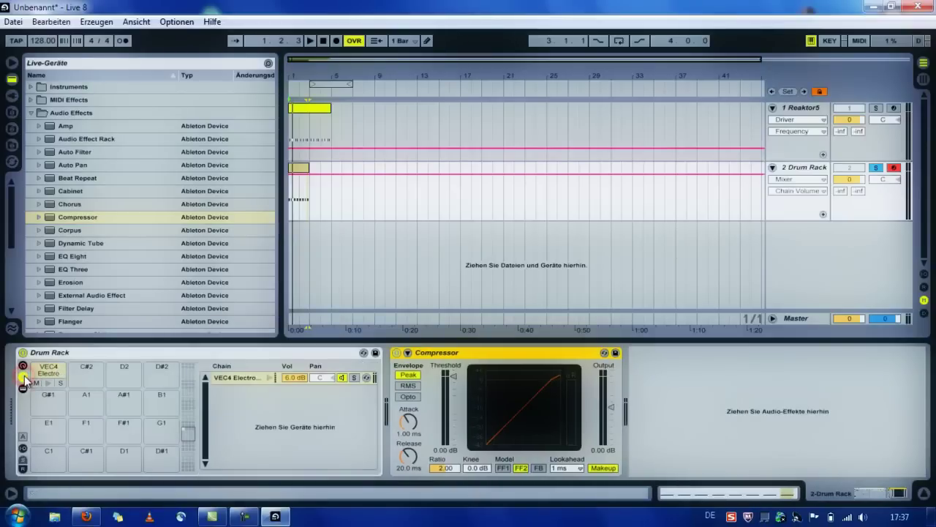
Move the Compressor into the C2 kick's chain, directly after its VEC4 Electro Kicks 54 Simpler.
{"action": "left_click_drag", "start_coordinate": [440, 354], "coordinate": [302, 407]}
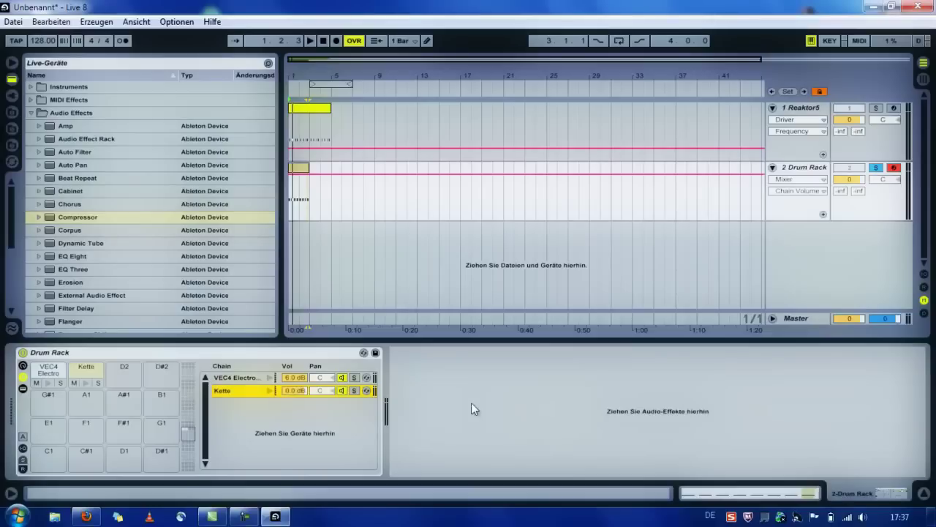
{"action": "key", "text": "ctrl+z"}
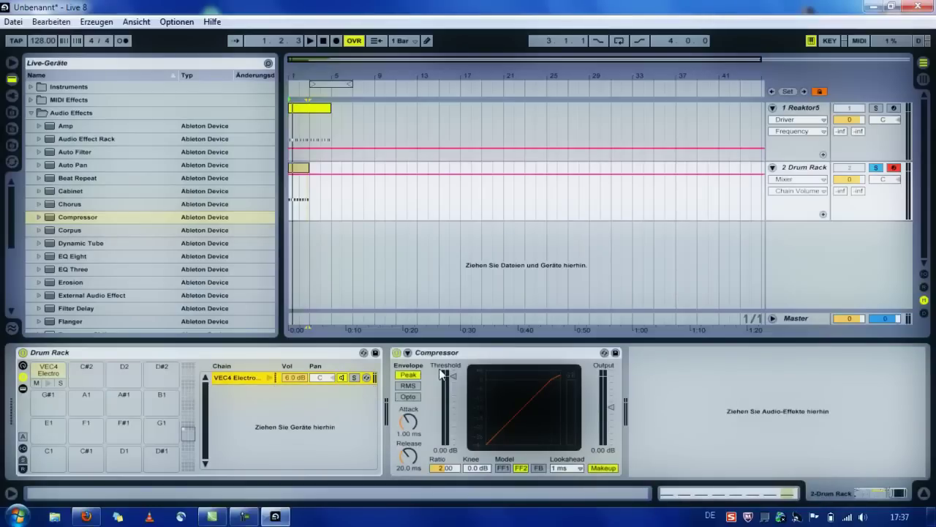
{"action": "left_click", "coordinate": [23, 385]}
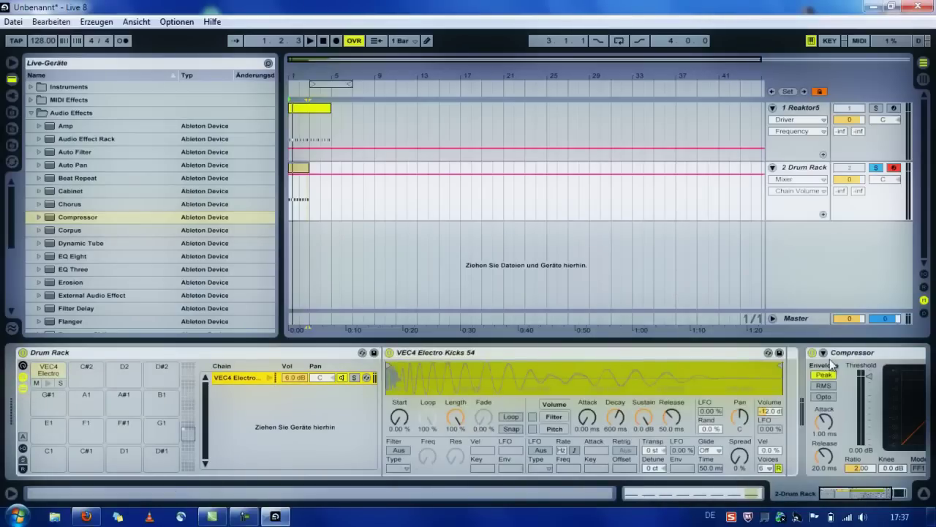
{"action": "left_click", "coordinate": [856, 353]}
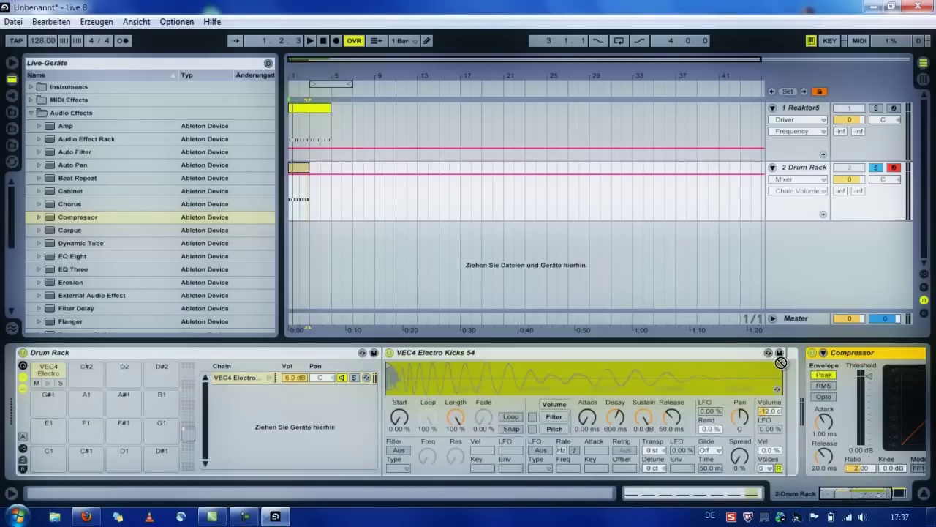
{"action": "scroll", "coordinate": [785, 361], "scroll_direction": "down", "scroll_amount": 3}
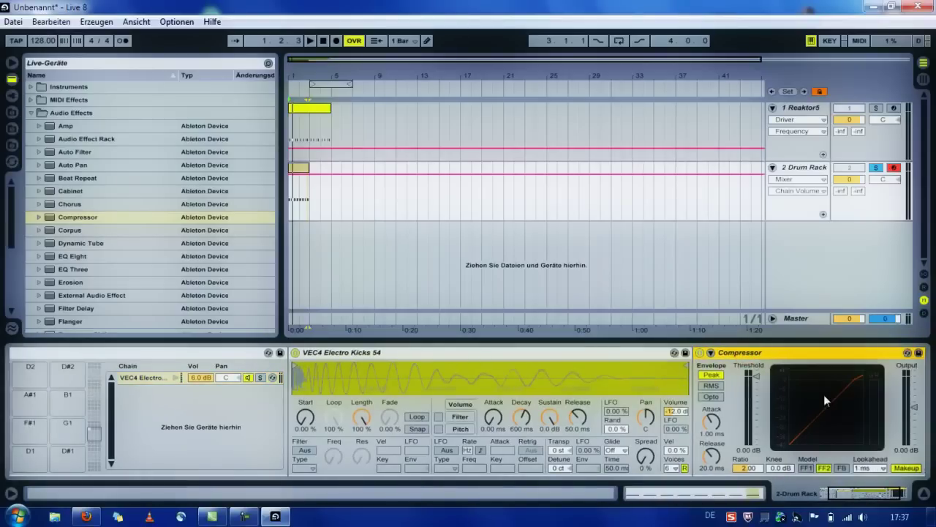
{"action": "left_click", "coordinate": [847, 489]}
Play the soloed beat, lower the Compressor threshold to -1.19 dB and loop the two-bar drum clip.
{"action": "key", "text": "space"}
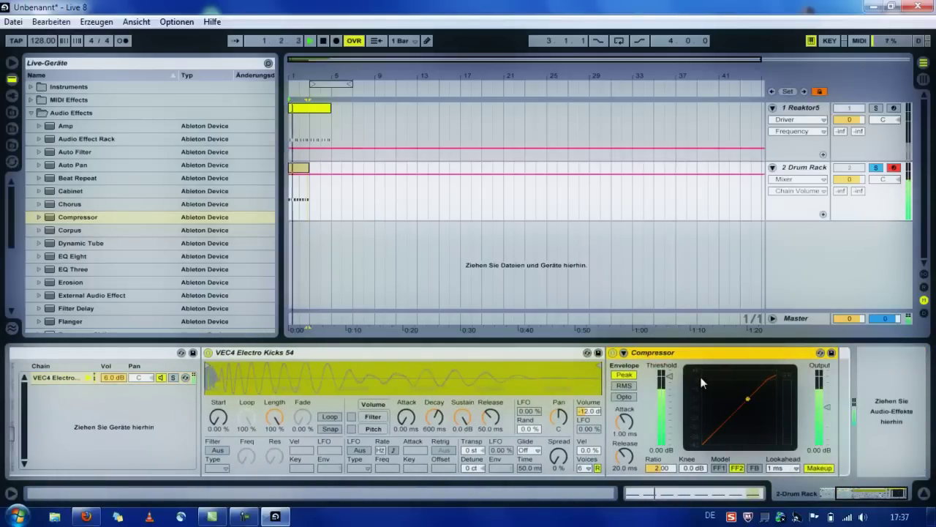
{"action": "key", "text": "XF86AudioRaiseVolume"}
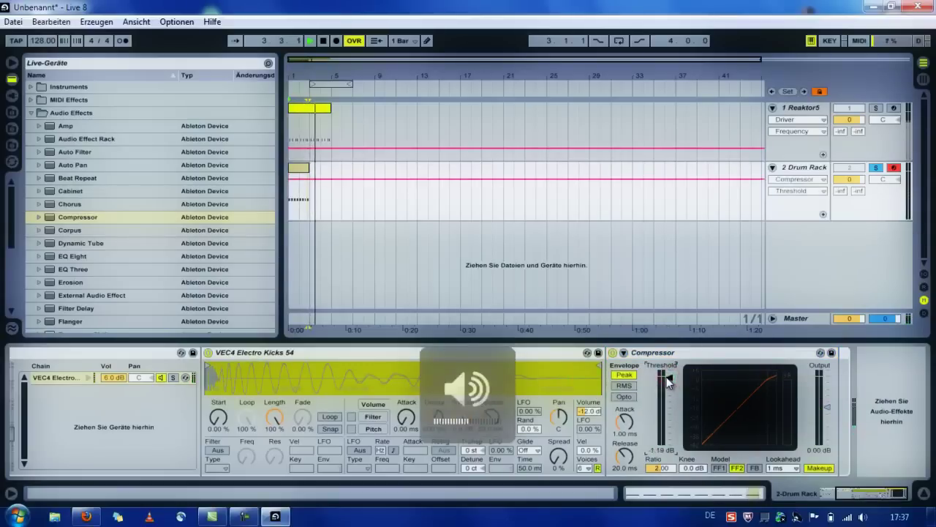
{"action": "left_click_drag", "start_coordinate": [666, 377], "coordinate": [667, 381]}
{"action": "key", "text": "space"}
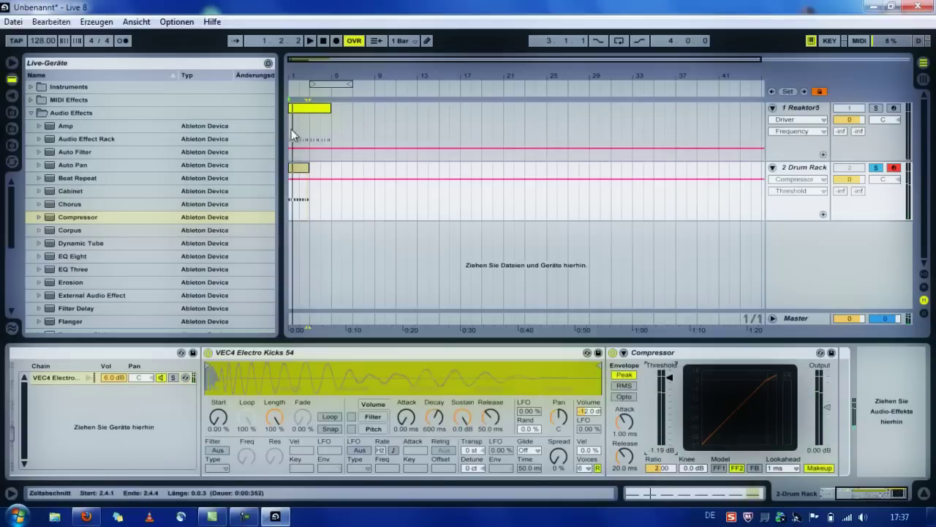
{"action": "left_click", "coordinate": [299, 168]}
{"action": "key", "text": "space"}
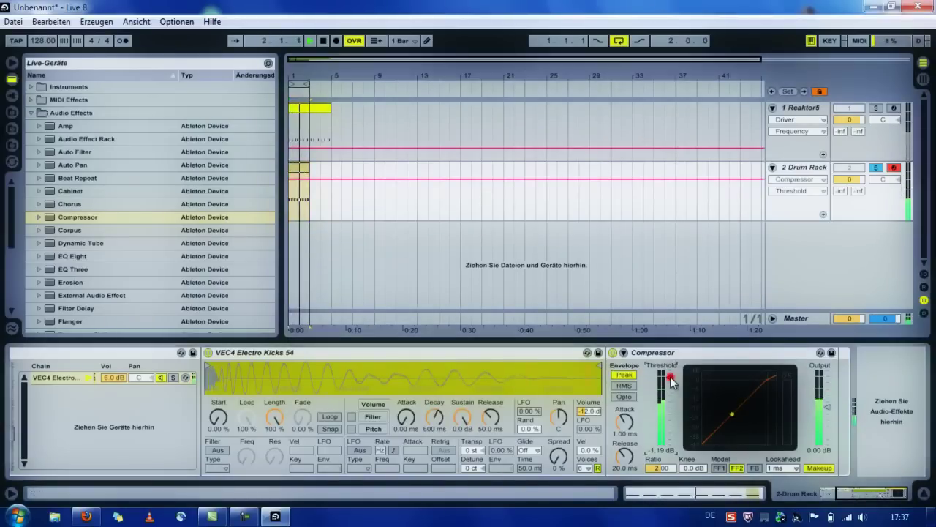
Turn off the Compressor's makeup gain and set its threshold to about -9 dB with the loop playing.
{"action": "left_click_drag", "start_coordinate": [670, 377], "coordinate": [667, 380]}
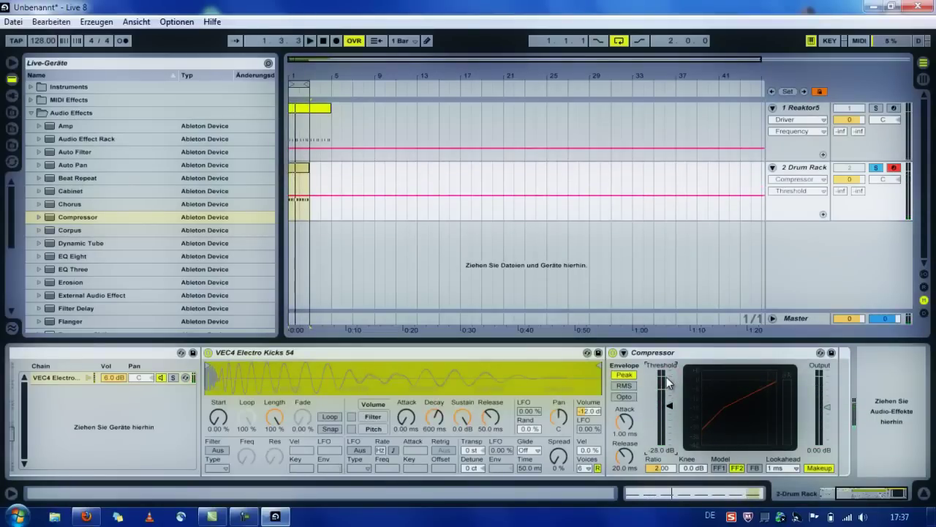
{"action": "left_click", "coordinate": [820, 468]}
{"action": "left_click_drag", "start_coordinate": [668, 405], "coordinate": [666, 391]}
{"action": "key", "text": "space"}
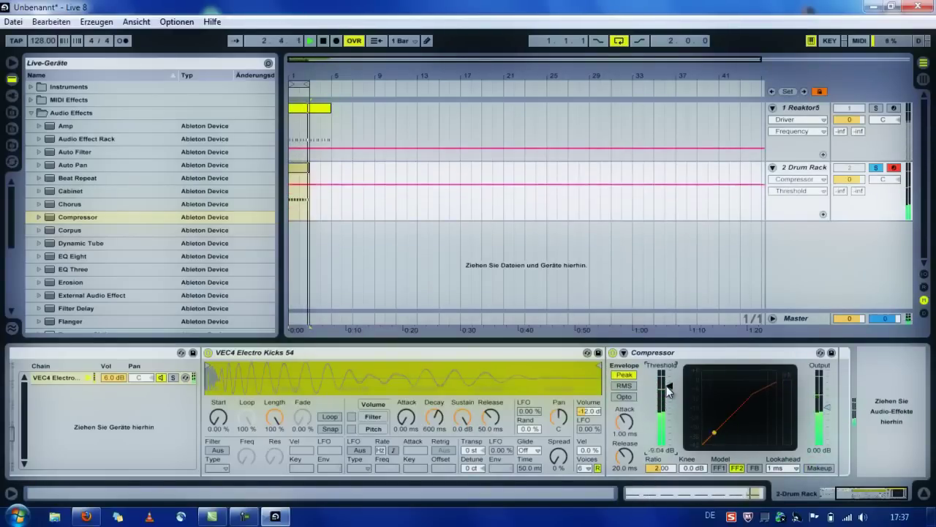
Set the Compressor's attack to 11.4 ms, its release to 60 ms and its threshold to -16.9 dB.
{"action": "left_click_drag", "start_coordinate": [624, 427], "coordinate": [624, 456]}
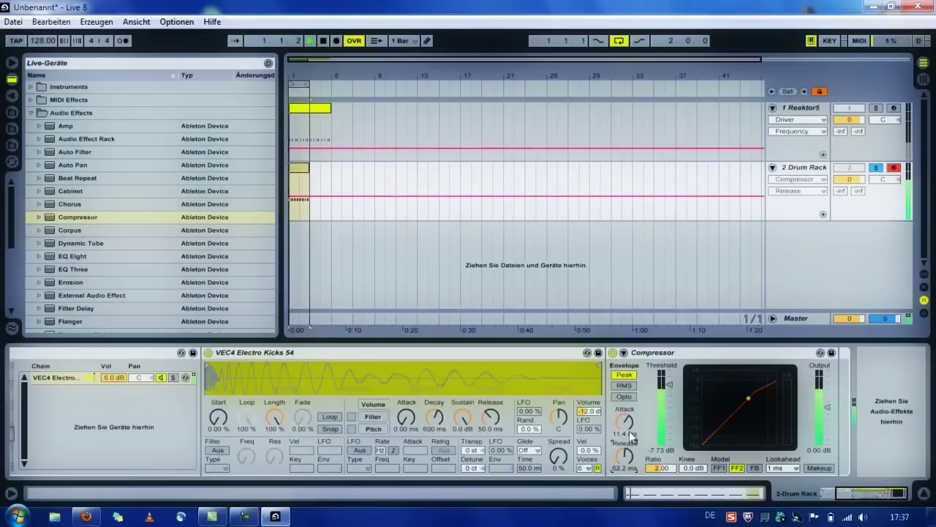
{"action": "type", "text": "60"}
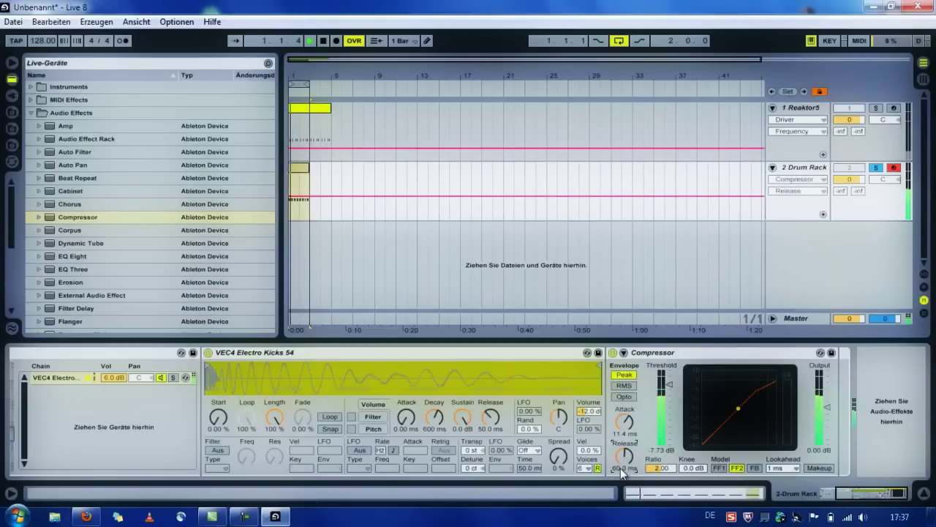
{"action": "left_click_drag", "start_coordinate": [666, 384], "coordinate": [666, 386]}
Set the Compressor's threshold to -42.4 dB, its attack to 53.7 ms and its release to 21.1 ms.
{"action": "left_click", "coordinate": [622, 430]}
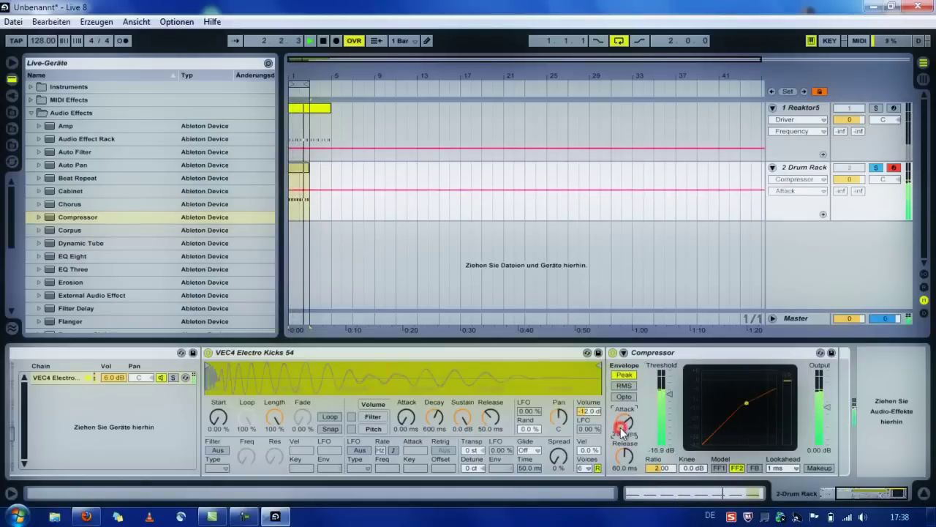
{"action": "left_click_drag", "start_coordinate": [668, 399], "coordinate": [666, 394]}
{"action": "left_click_drag", "start_coordinate": [623, 422], "coordinate": [624, 424]}
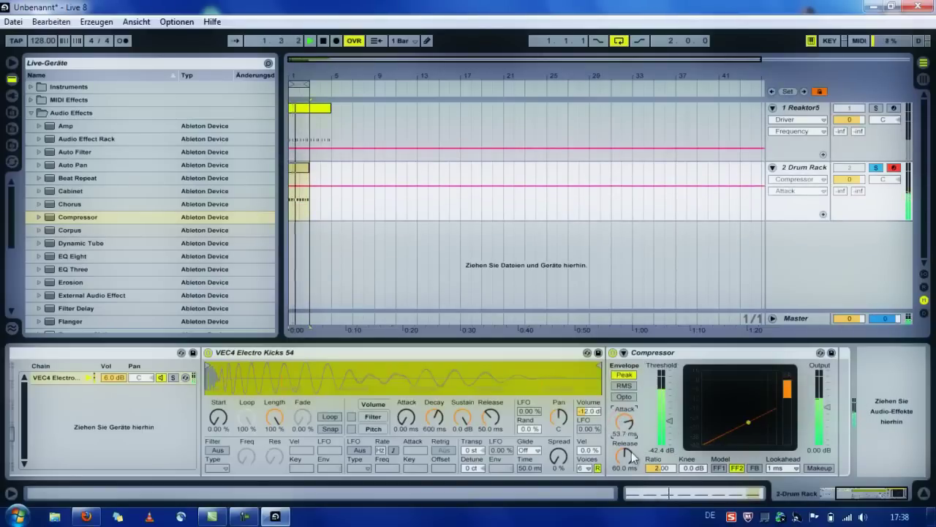
{"action": "left_click_drag", "start_coordinate": [625, 459], "coordinate": [625, 459]}
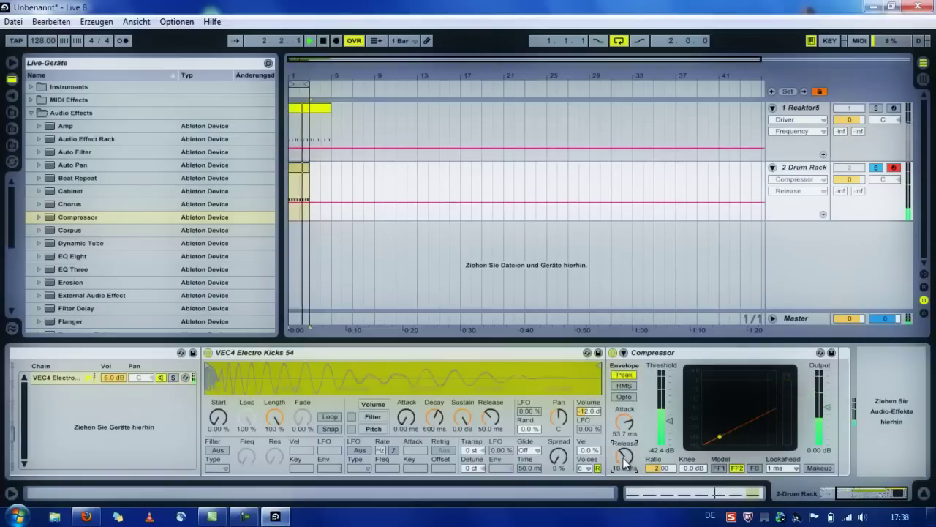
Set the Compressor's lookahead to 10 ms, enable makeup gain with output at -4.95 dB and compare the kick with the effect bypassed.
{"action": "left_click", "coordinate": [787, 468]}
{"action": "left_click", "coordinate": [781, 458]}
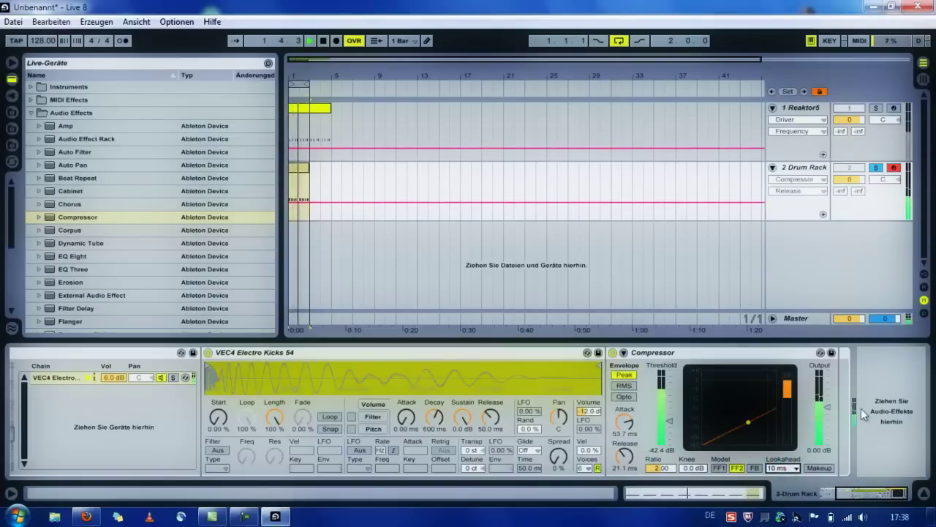
{"action": "left_click_drag", "start_coordinate": [832, 411], "coordinate": [825, 411]}
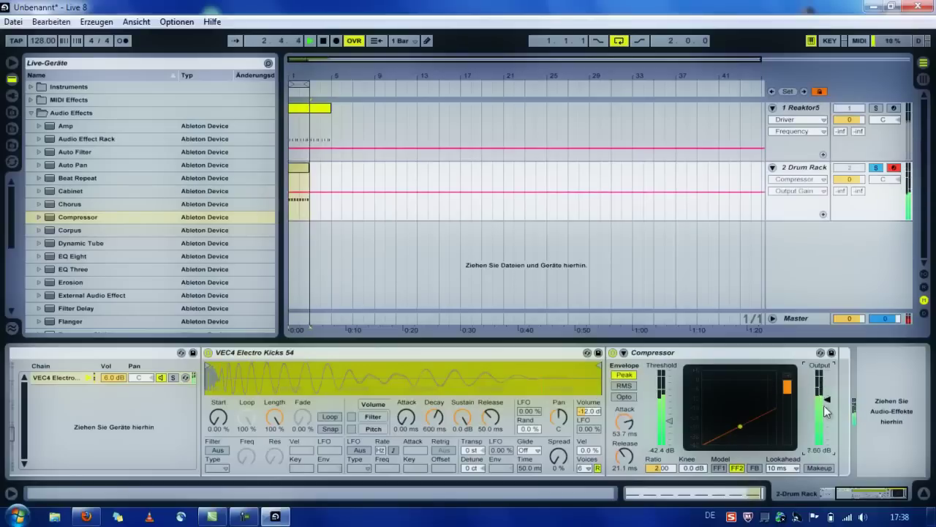
{"action": "left_click", "coordinate": [816, 467]}
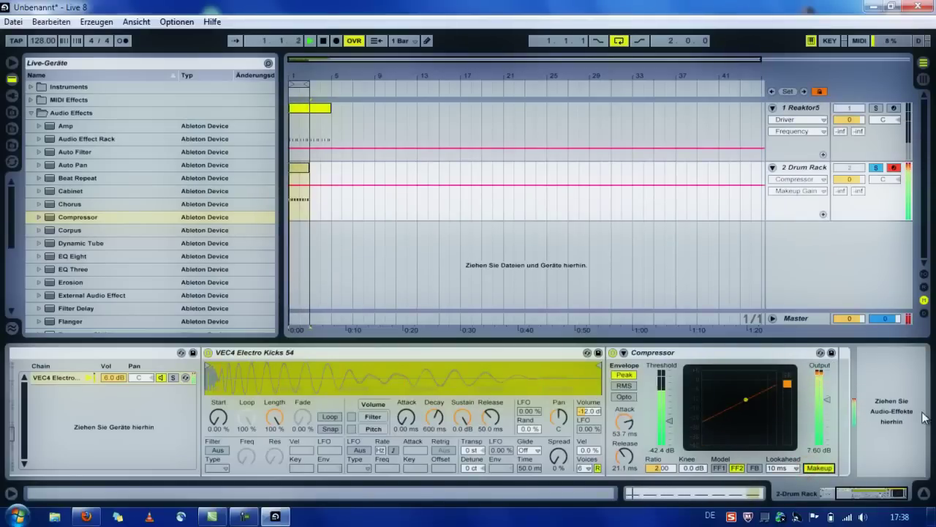
{"action": "left_click_drag", "start_coordinate": [828, 402], "coordinate": [827, 407]}
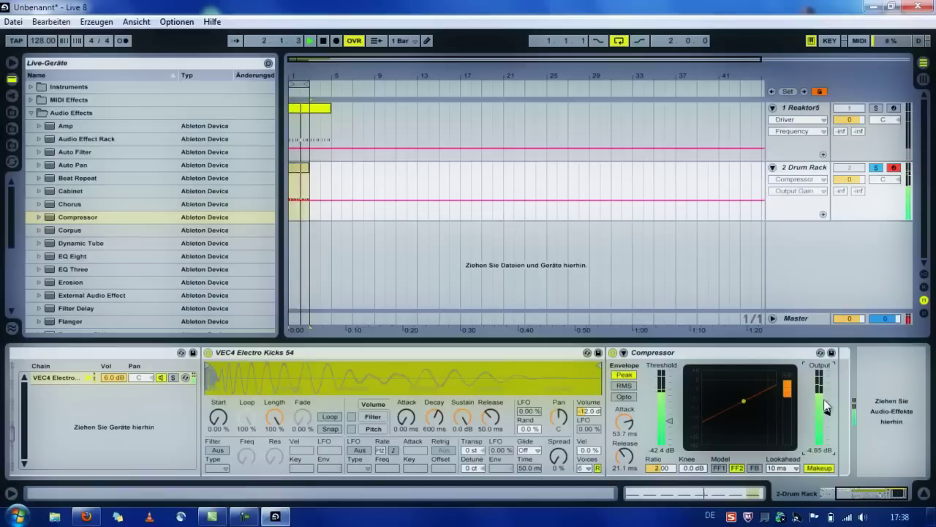
{"action": "left_click", "coordinate": [613, 353]}
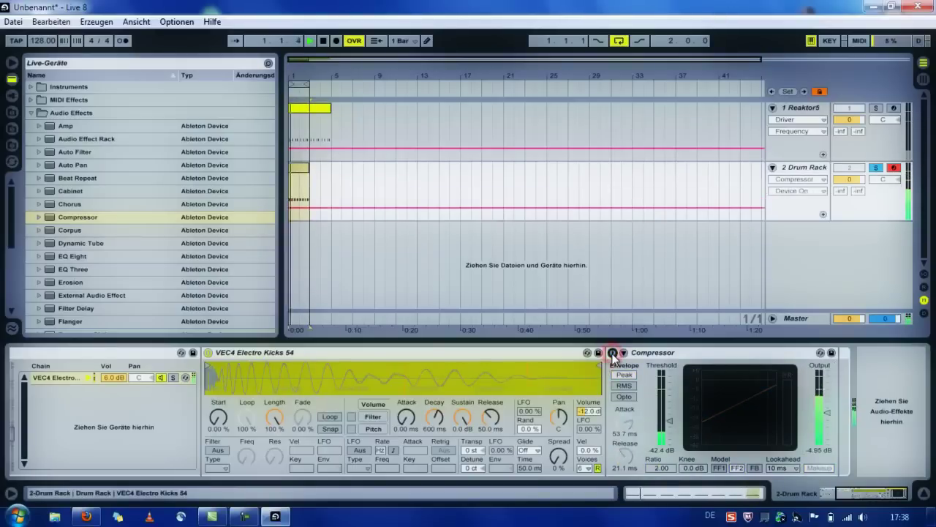
{"action": "left_click", "coordinate": [613, 353]}
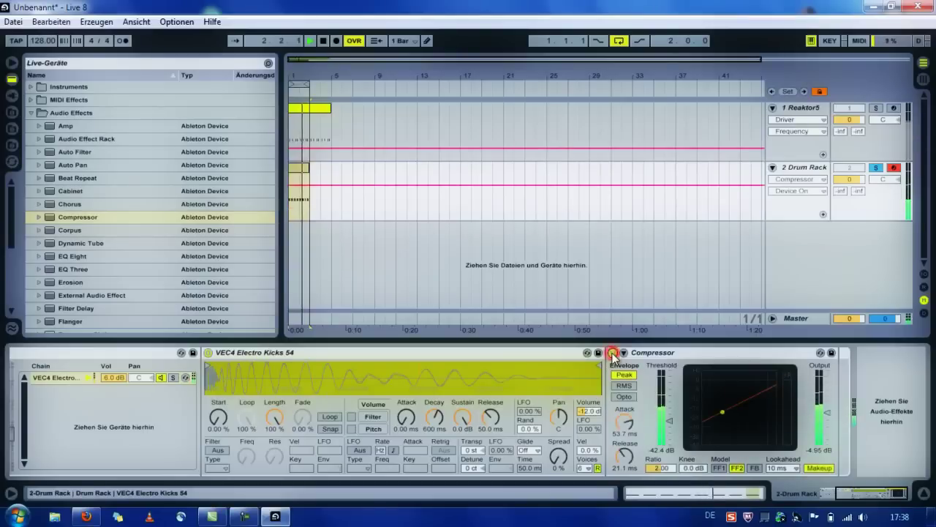
Set the Compressor to model FF1 with attack 10.4 ms, release 58.4 ms, threshold -53.5 dB and output 1.65 dB.
{"action": "left_click", "coordinate": [625, 424]}
{"action": "left_click_drag", "start_coordinate": [625, 426], "coordinate": [622, 455]}
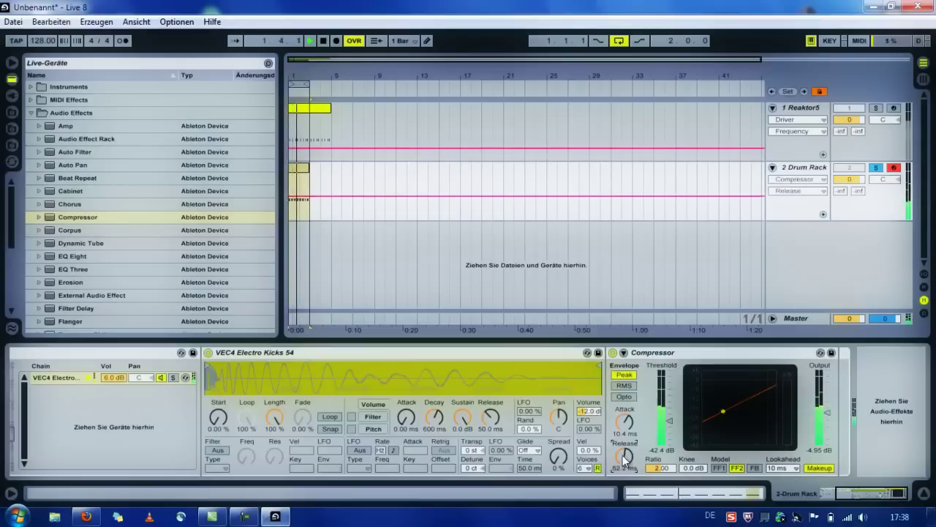
{"action": "left_click", "coordinate": [718, 468]}
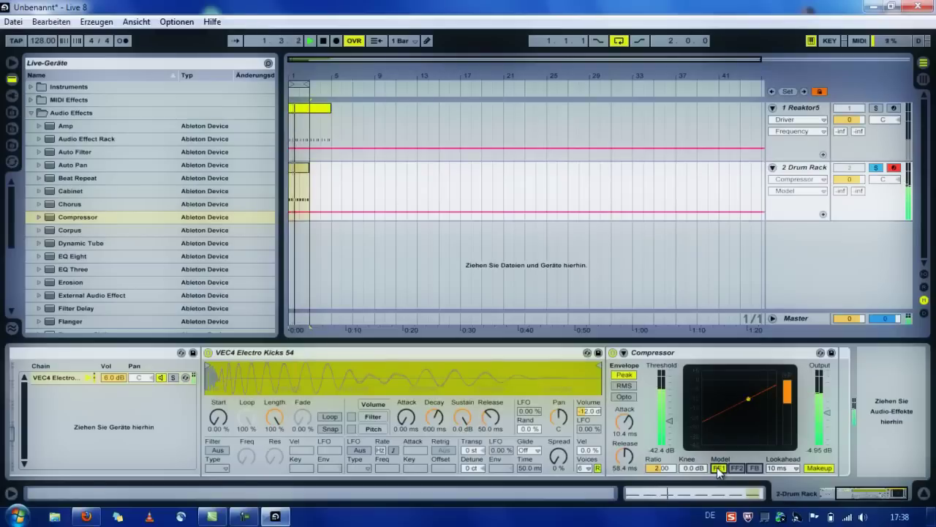
{"action": "left_click_drag", "start_coordinate": [670, 425], "coordinate": [668, 428]}
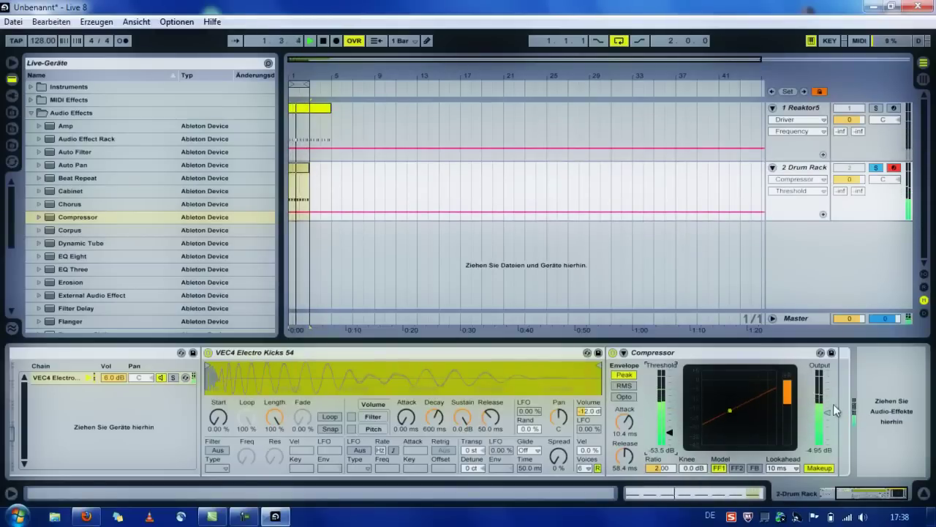
{"action": "left_click_drag", "start_coordinate": [825, 431], "coordinate": [825, 424]}
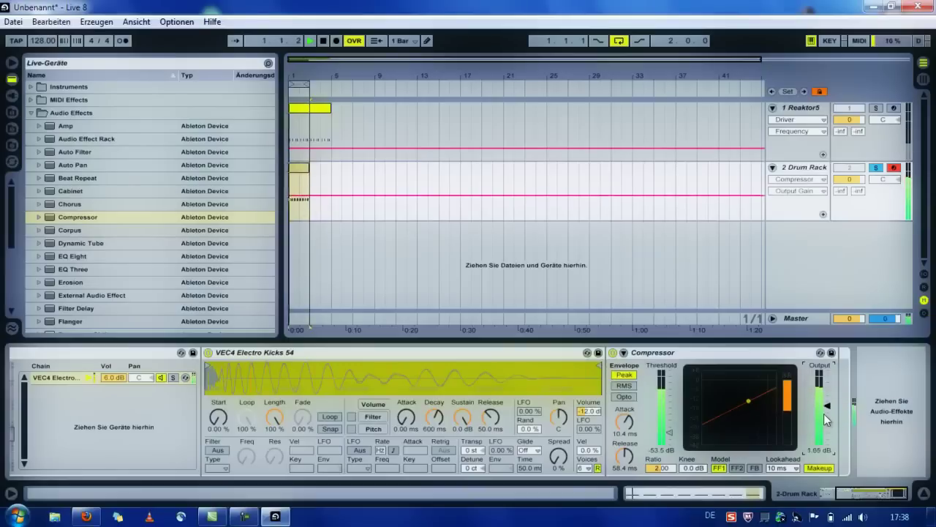
Shorten the Compressor's attack to 5.47 ms and compare the kick with the effect bypassed and active.
{"action": "left_click", "coordinate": [613, 354]}
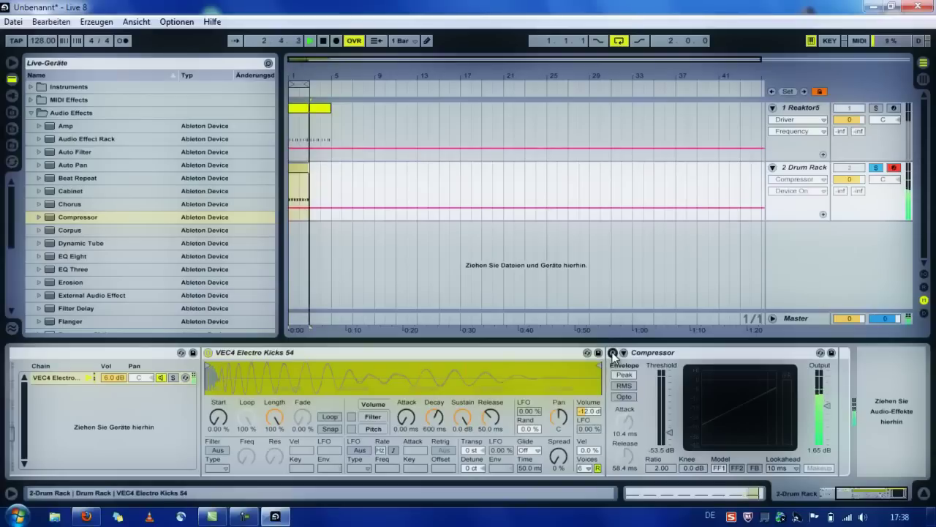
{"action": "left_click", "coordinate": [613, 353]}
{"action": "left_click_drag", "start_coordinate": [623, 422], "coordinate": [623, 425]}
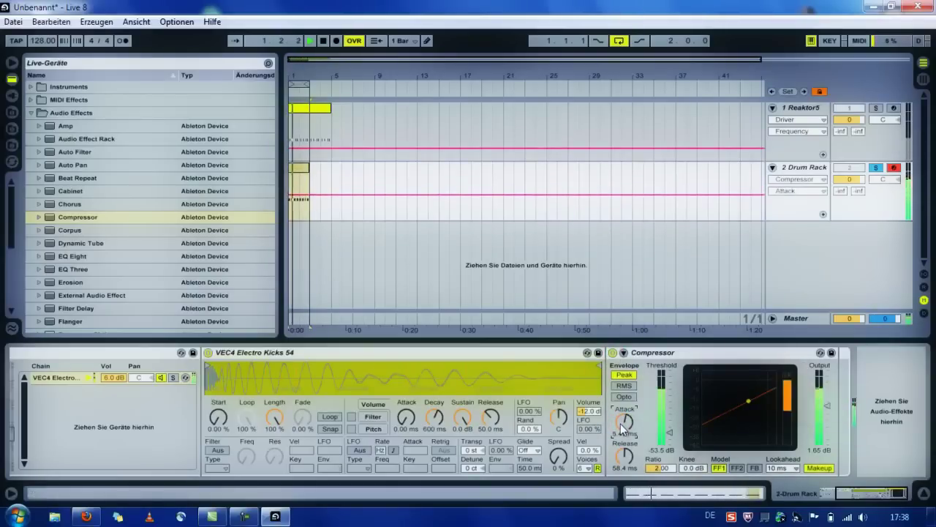
{"action": "left_click", "coordinate": [613, 352]}
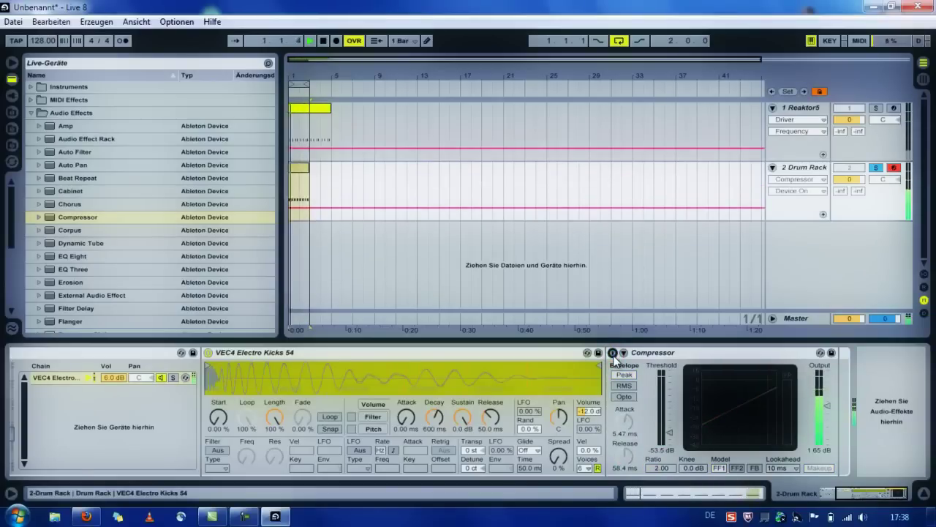
{"action": "left_click", "coordinate": [613, 353]}
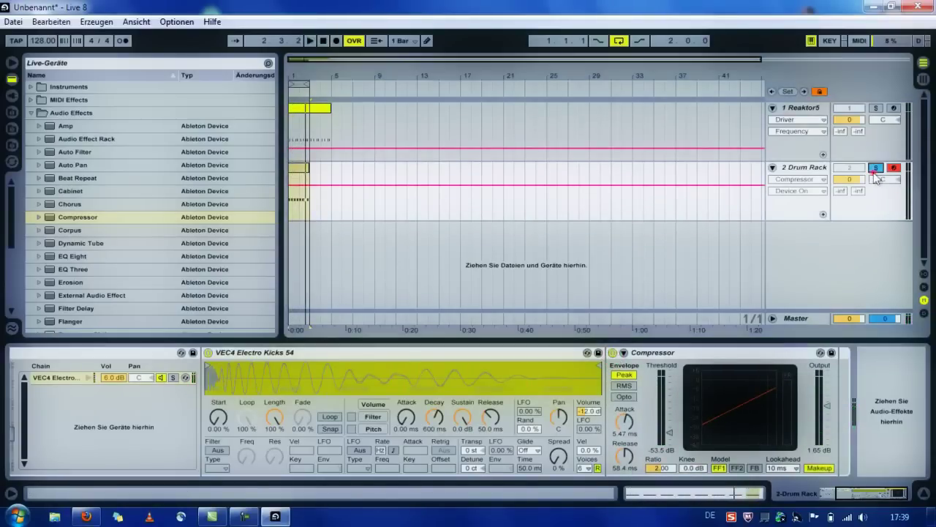
Unsolo the Drum Rack track, set its volume to 1.0 dB against the bass, and hide the device view and browser.
{"action": "left_click_drag", "start_coordinate": [850, 179], "coordinate": [851, 183]}
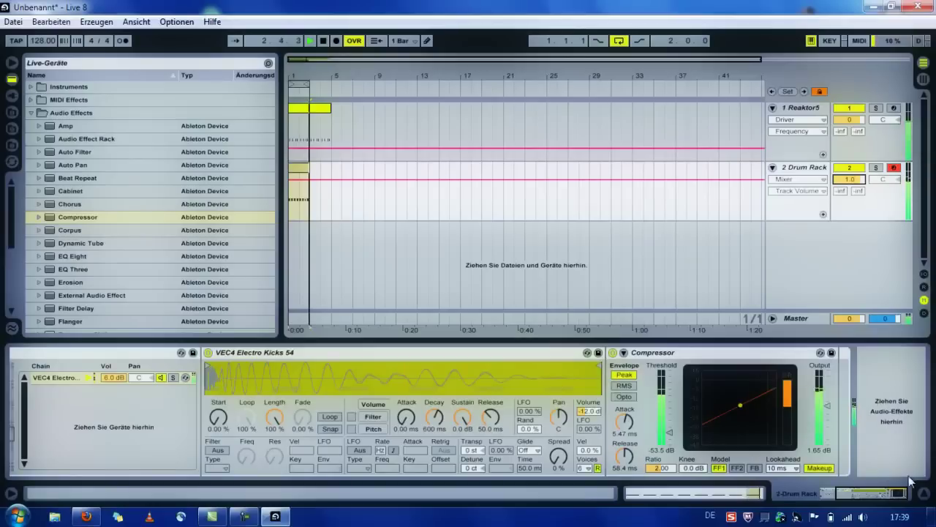
{"action": "left_click", "coordinate": [923, 495]}
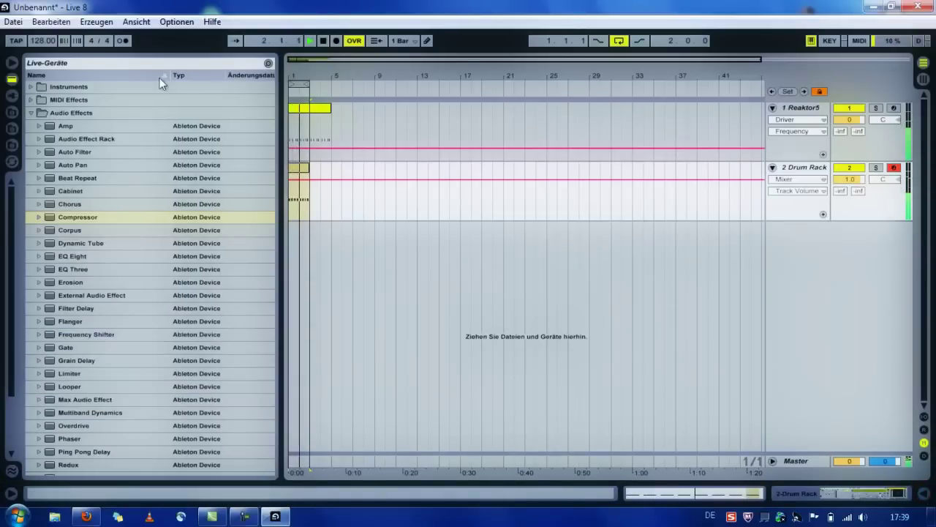
{"action": "left_click", "coordinate": [11, 64]}
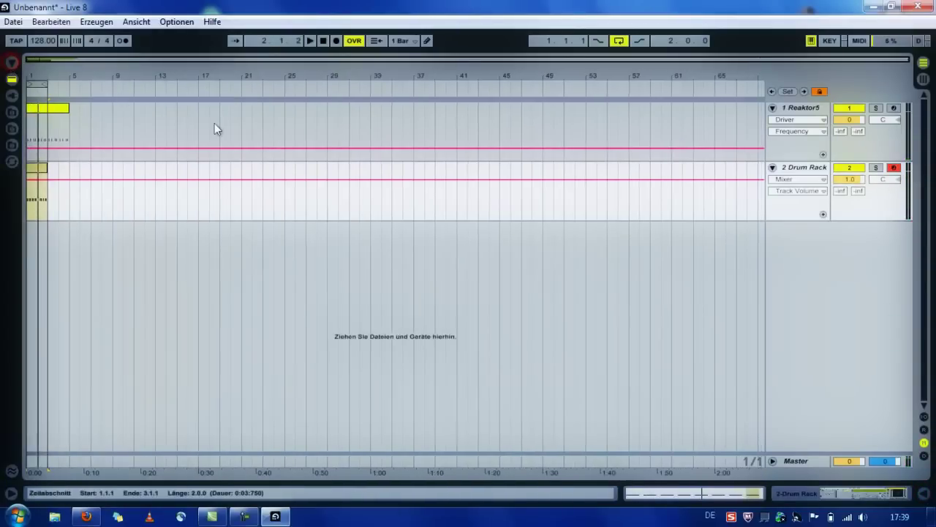
Look at the drum clip's kick notes and return to the Drum Rack track's device chain.
{"action": "double_click", "coordinate": [40, 169]}
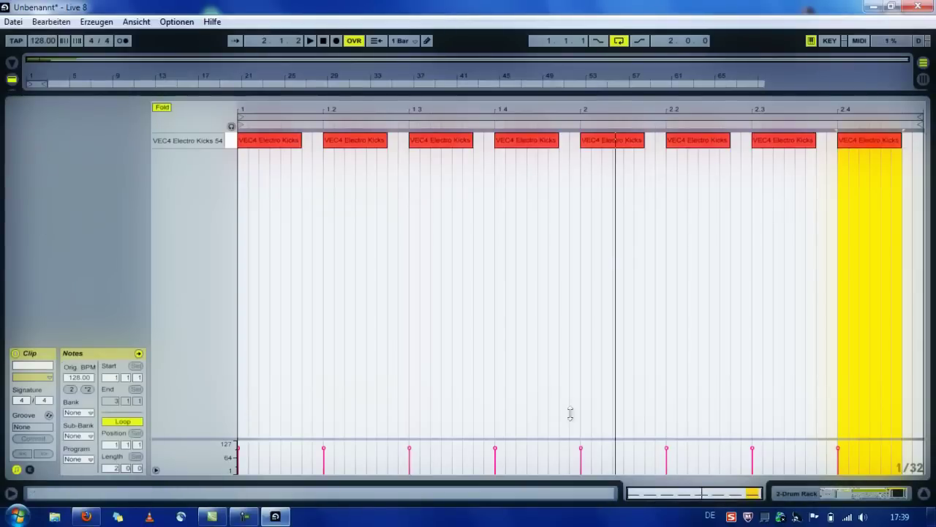
{"action": "key", "text": "shift+Tab"}
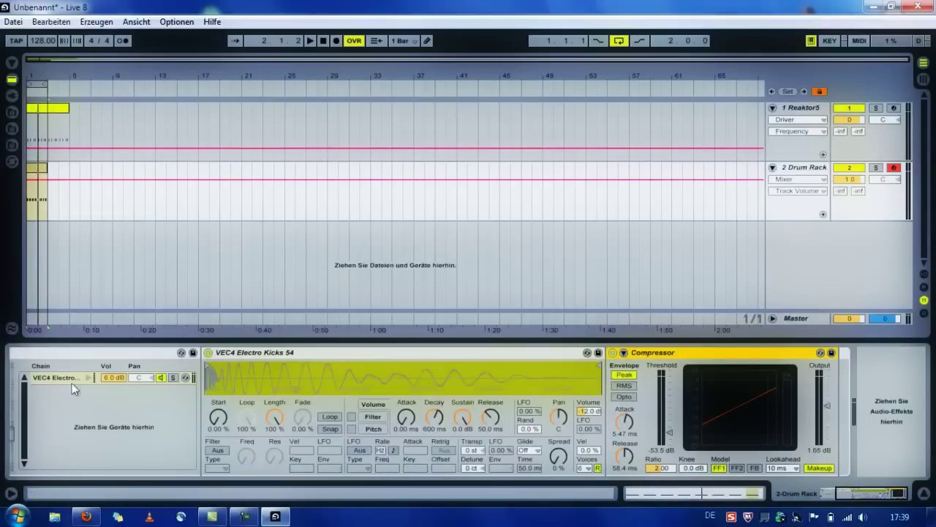
Select the empty C#2 pad in the Drum Rack and bring up the VEC 4 final sample folder.
{"action": "left_click", "coordinate": [875, 493]}
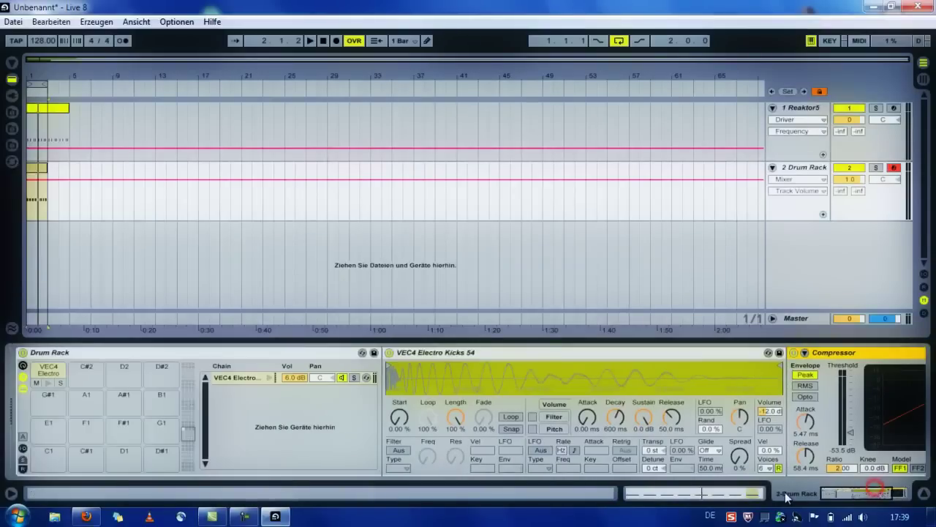
{"action": "left_click", "coordinate": [82, 371]}
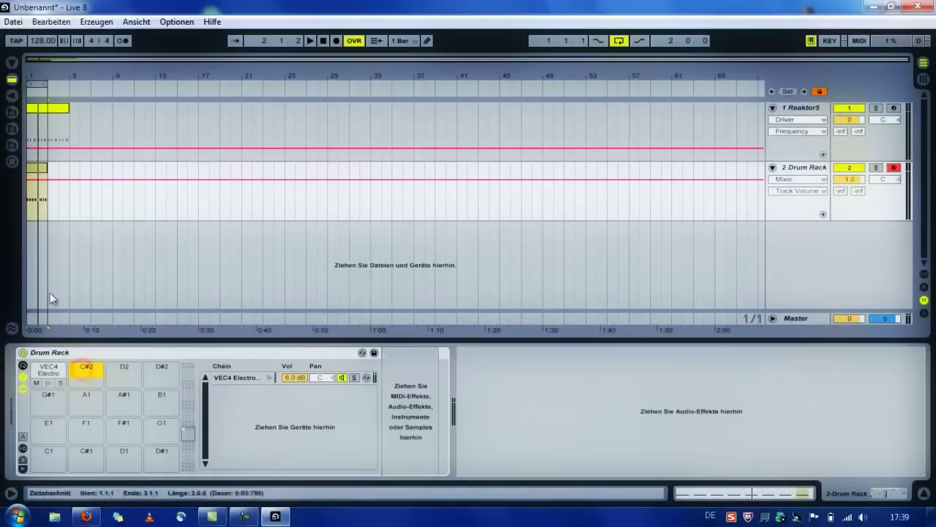
{"action": "left_click", "coordinate": [11, 114]}
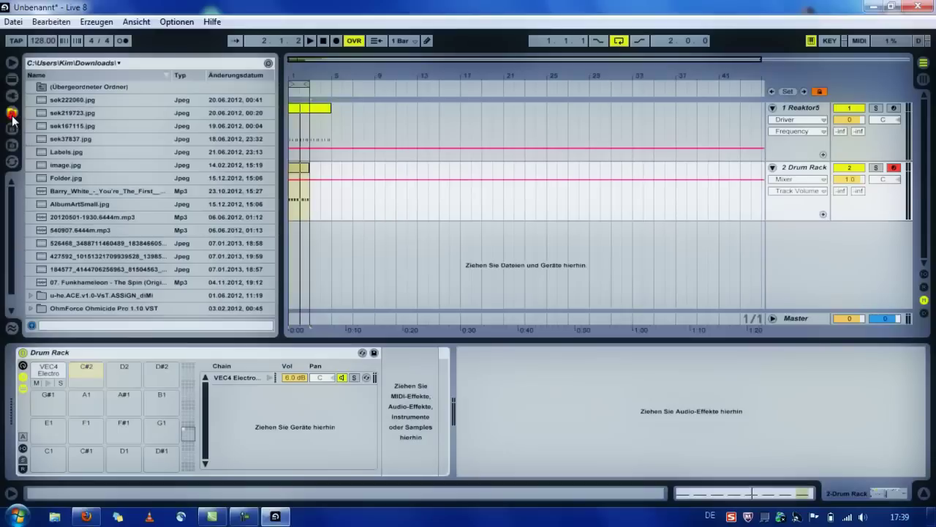
{"action": "left_click", "coordinate": [13, 129]}
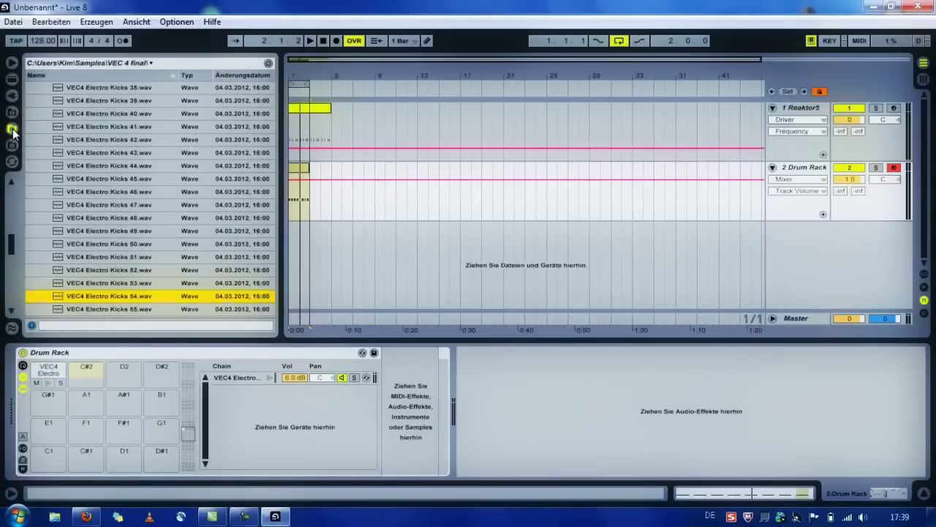
Collapse the VEC4 Electro Kicks and VEC4 Bassdrums folders and expand the VEC4 Claps folder.
{"action": "scroll", "coordinate": [110, 181], "scroll_direction": "up", "scroll_amount": 15}
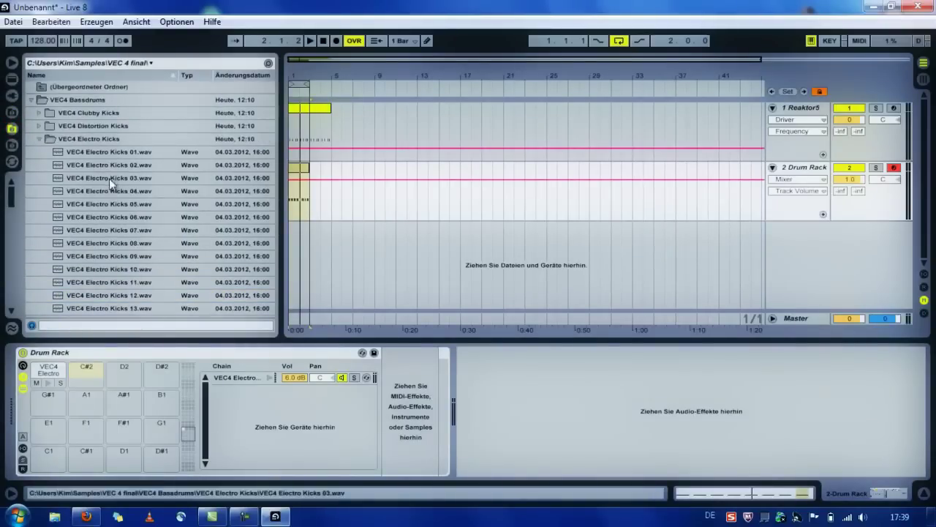
{"action": "left_click", "coordinate": [38, 140]}
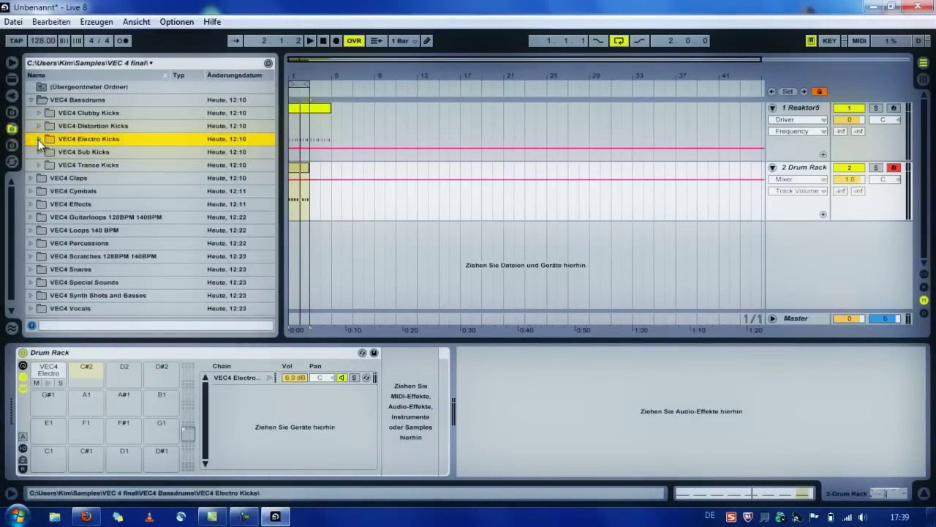
{"action": "key", "text": "Up"}
{"action": "key", "text": "Up"}
{"action": "key", "text": "Up"}
{"action": "key", "text": "Left"}
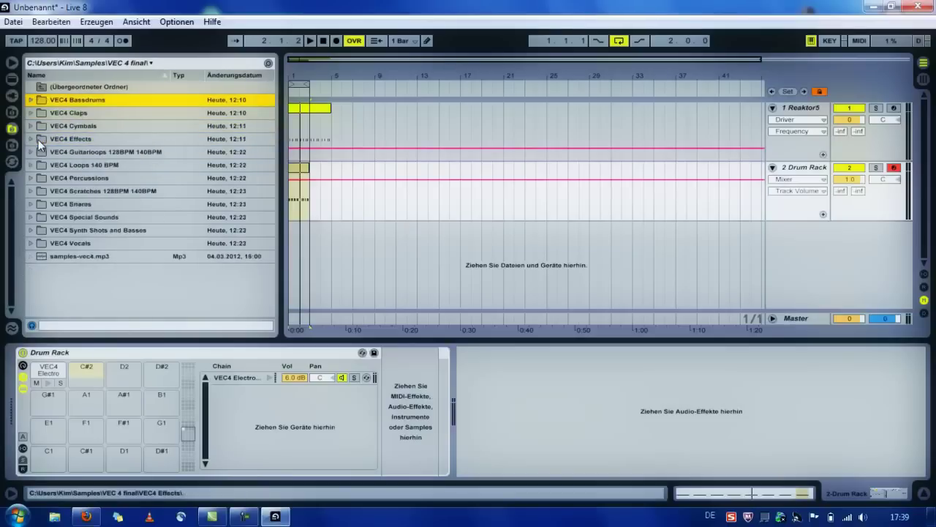
{"action": "key", "text": "Down"}
{"action": "key", "text": "Right"}
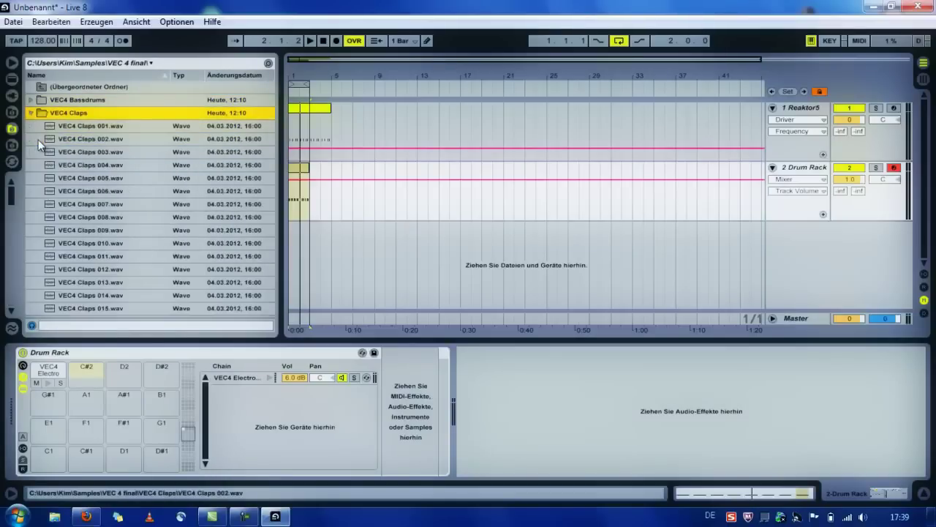
Audition the first clap samples in the VEC4 Claps folder, from 001 to 005.
{"action": "key", "text": "Down"}
{"action": "key", "text": "Down"}
{"action": "key", "text": "Down"}
{"action": "key", "text": "Down"}
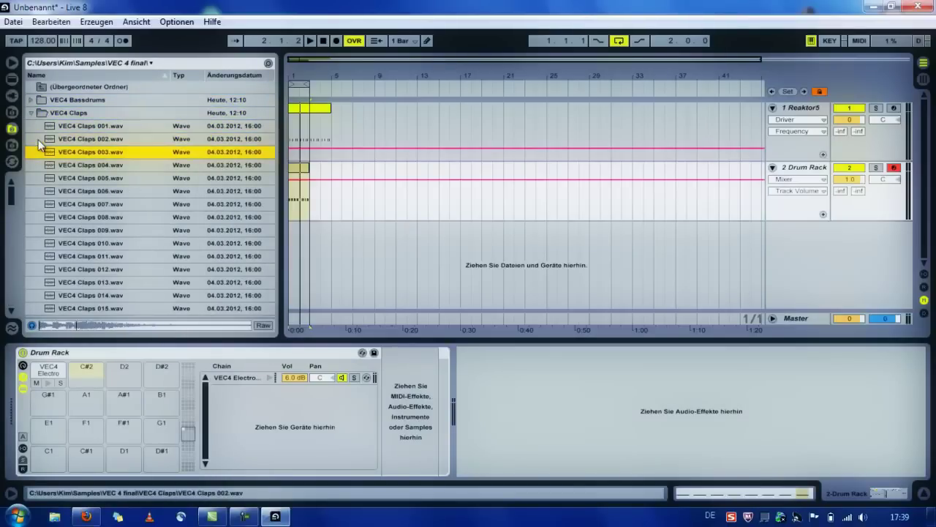
{"action": "key", "text": "Down"}
{"action": "key", "text": "Up"}
{"action": "key", "text": "Down"}
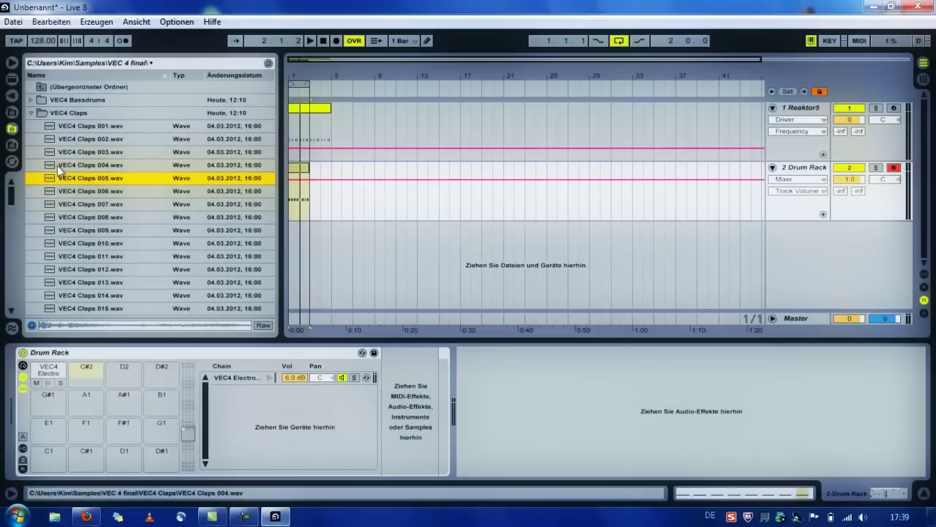
Load VEC4 Claps 004.wav onto the Drum Rack's C#2 pad and preview the pad.
{"action": "left_click", "coordinate": [57, 166]}
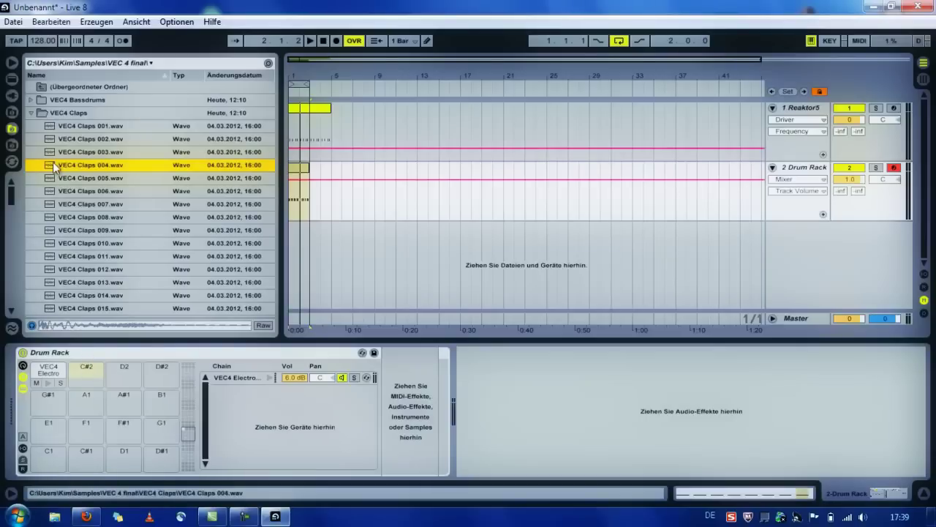
{"action": "left_click_drag", "start_coordinate": [53, 165], "coordinate": [86, 371]}
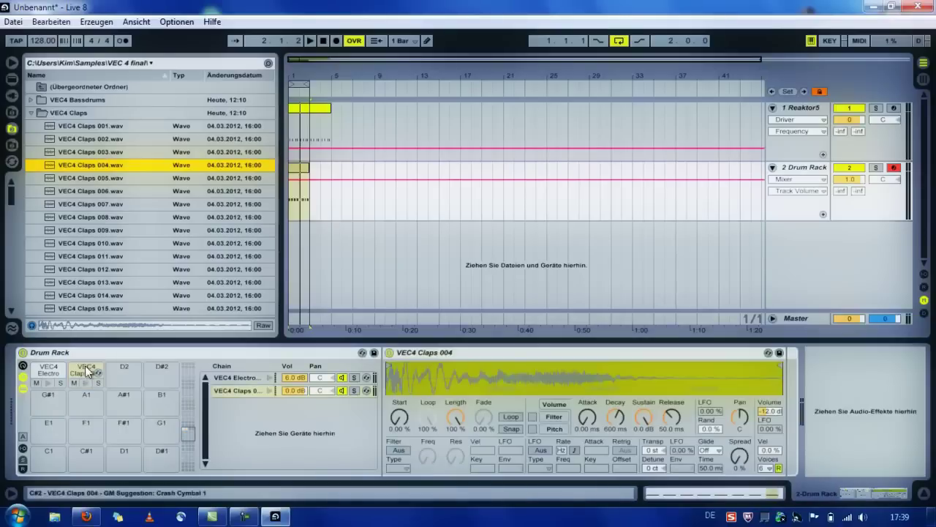
{"action": "left_click", "coordinate": [86, 383]}
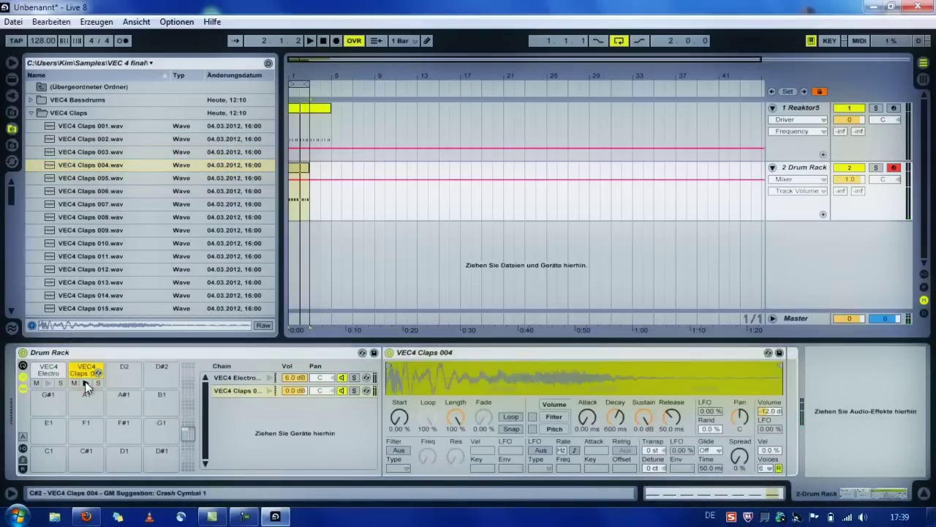
Add VEC4 Claps 004 notes to the drum clip at 1.2, 1.4, 2.2 and 2.4, each as long as the kick notes.
{"action": "left_click", "coordinate": [301, 169]}
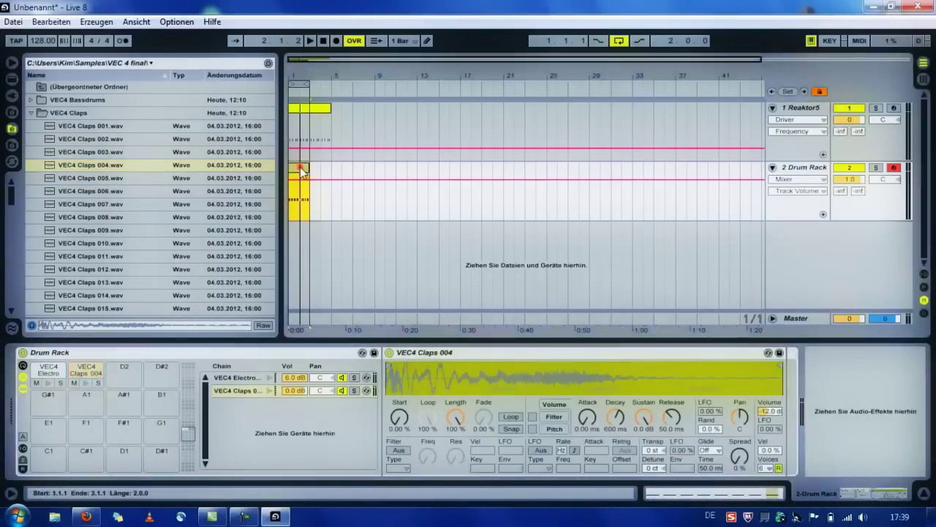
{"action": "double_click", "coordinate": [301, 169]}
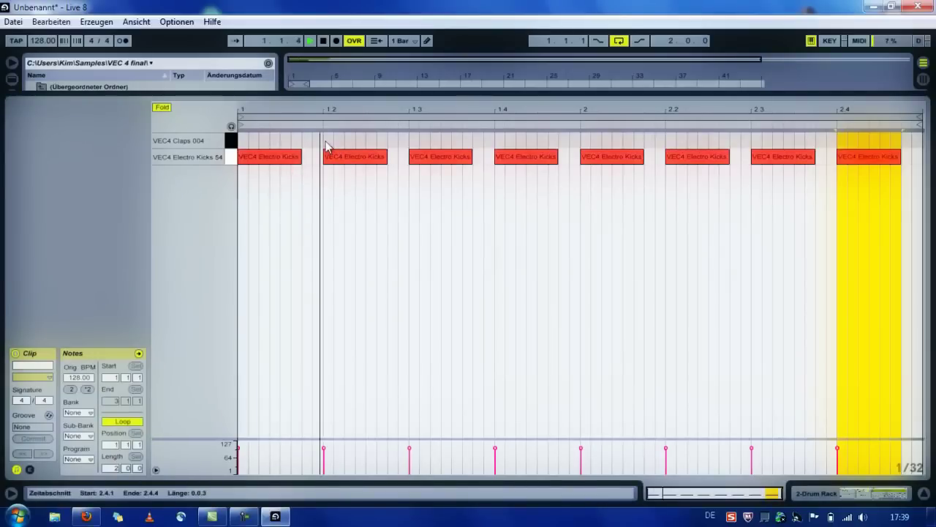
{"action": "double_click", "coordinate": [327, 141]}
{"action": "left_click_drag", "start_coordinate": [330, 139], "coordinate": [387, 139]}
{"action": "double_click", "coordinate": [500, 140]}
{"action": "left_click_drag", "start_coordinate": [515, 140], "coordinate": [558, 140]}
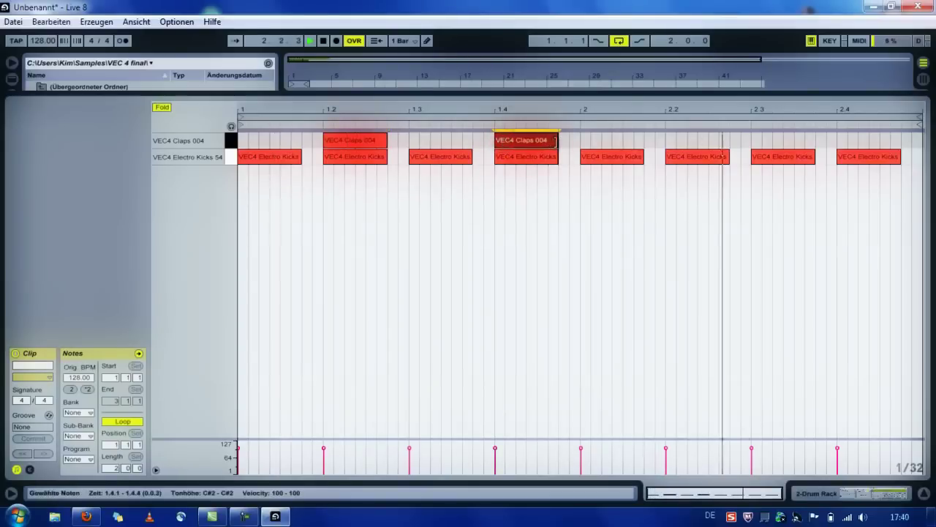
{"action": "double_click", "coordinate": [670, 139]}
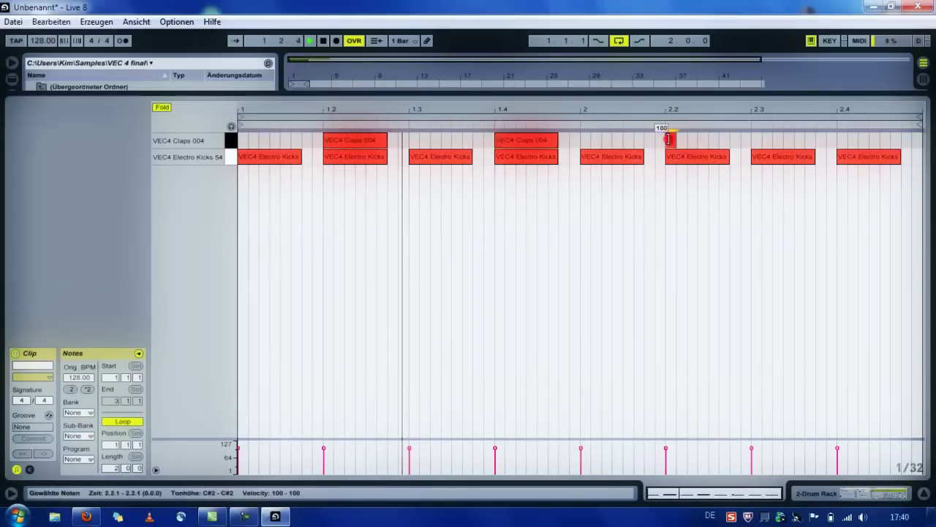
{"action": "left_click_drag", "start_coordinate": [687, 139], "coordinate": [727, 144]}
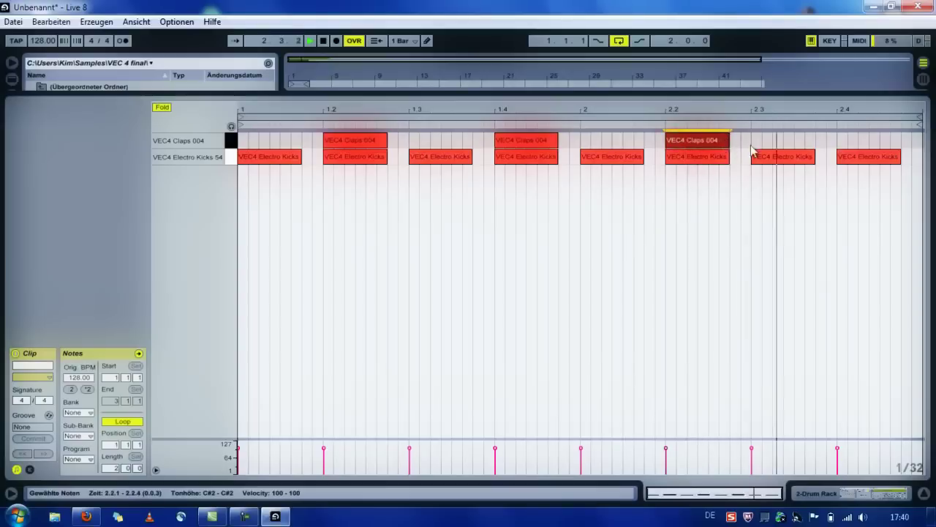
{"action": "double_click", "coordinate": [840, 139]}
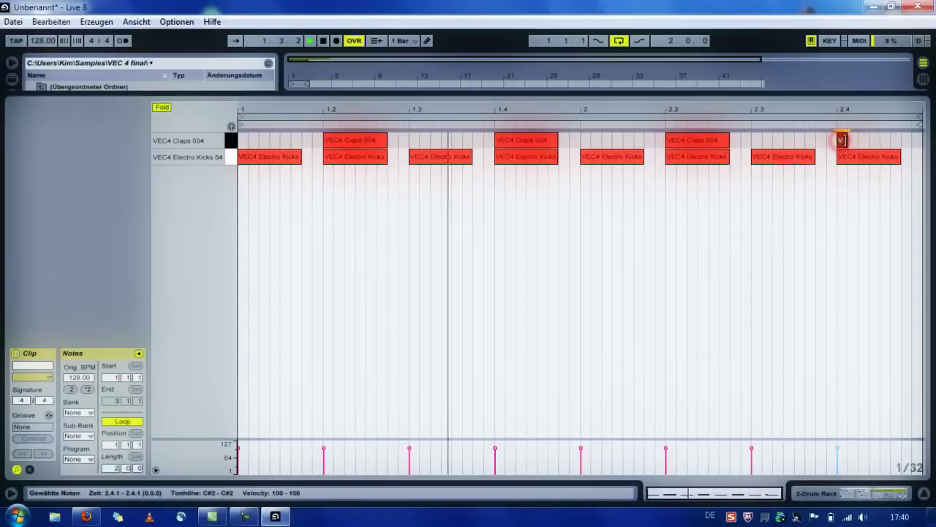
{"action": "left_click_drag", "start_coordinate": [840, 140], "coordinate": [900, 141]}
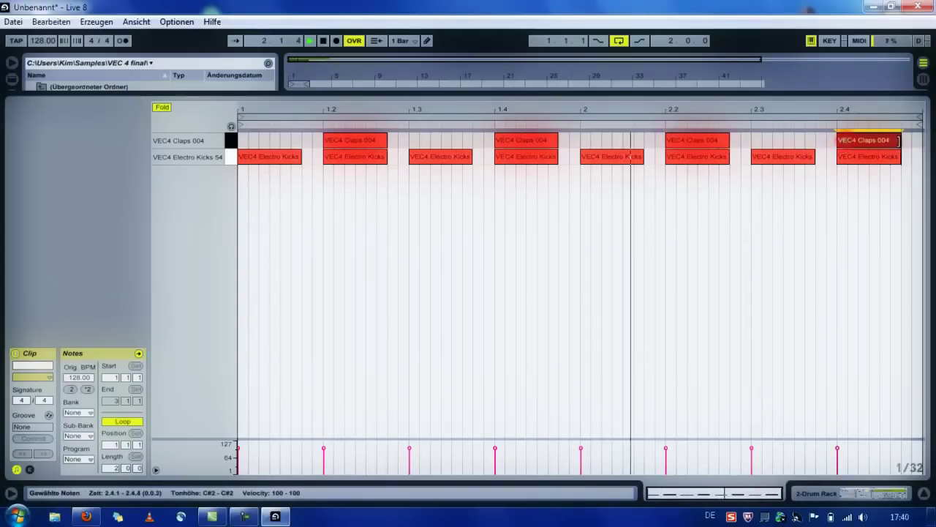
Set the VEC4 Claps 004 sampler's volume to -9.00 dB and its spread to 34 %.
{"action": "left_click", "coordinate": [860, 493]}
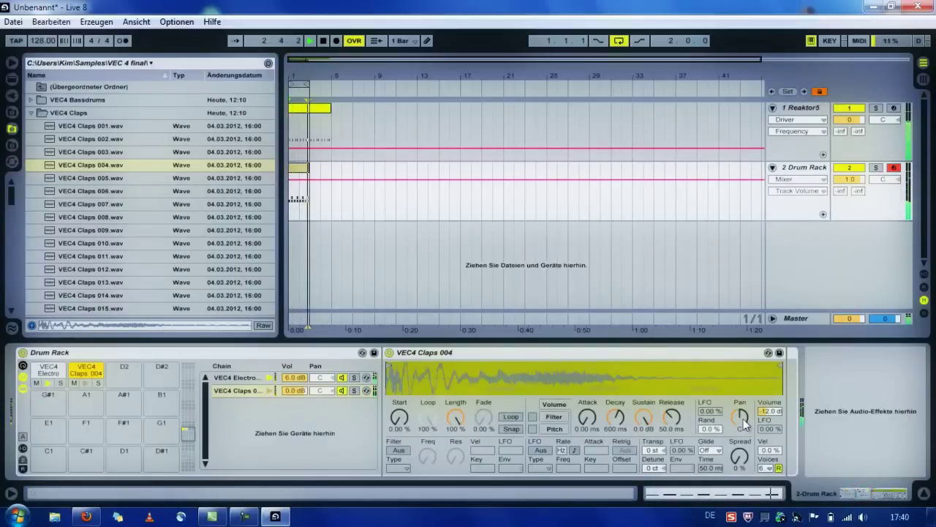
{"action": "left_click_drag", "start_coordinate": [768, 412], "coordinate": [770, 415]}
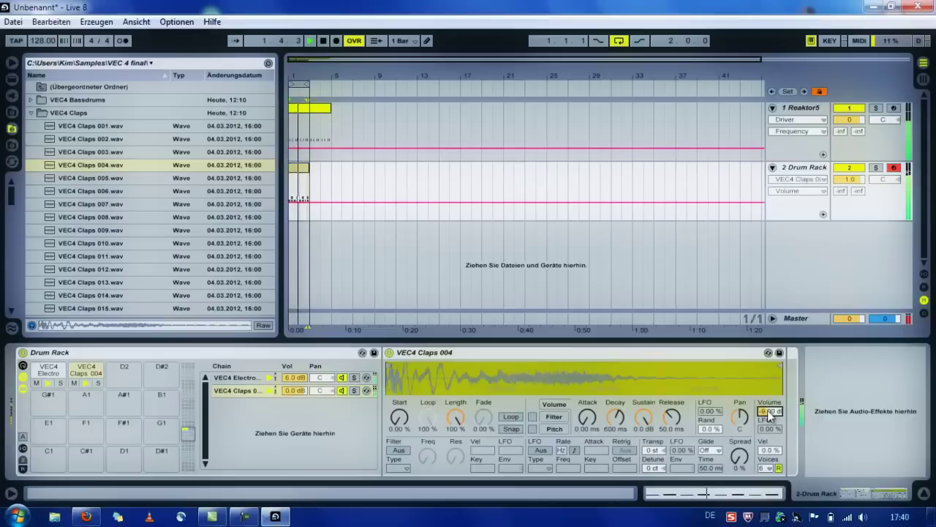
{"action": "left_click_drag", "start_coordinate": [740, 458], "coordinate": [745, 431]}
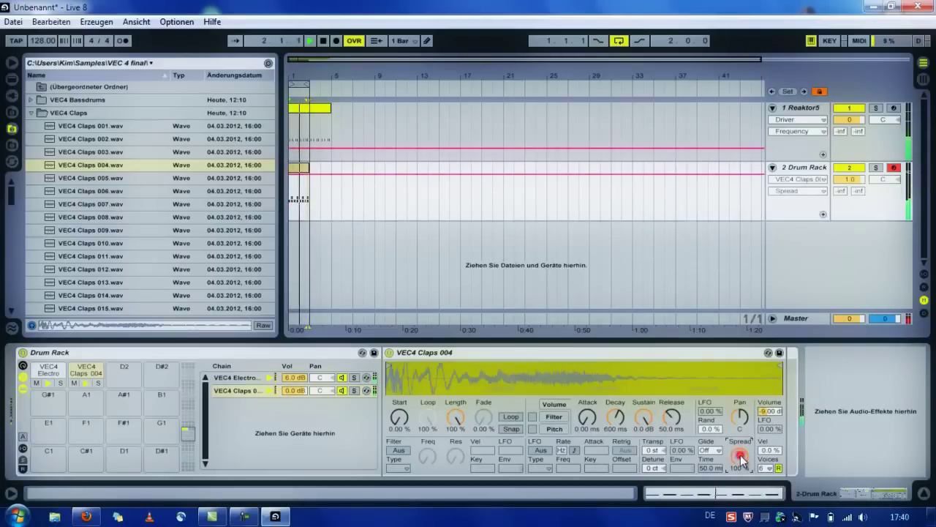
{"action": "left_click_drag", "start_coordinate": [743, 459], "coordinate": [742, 460]}
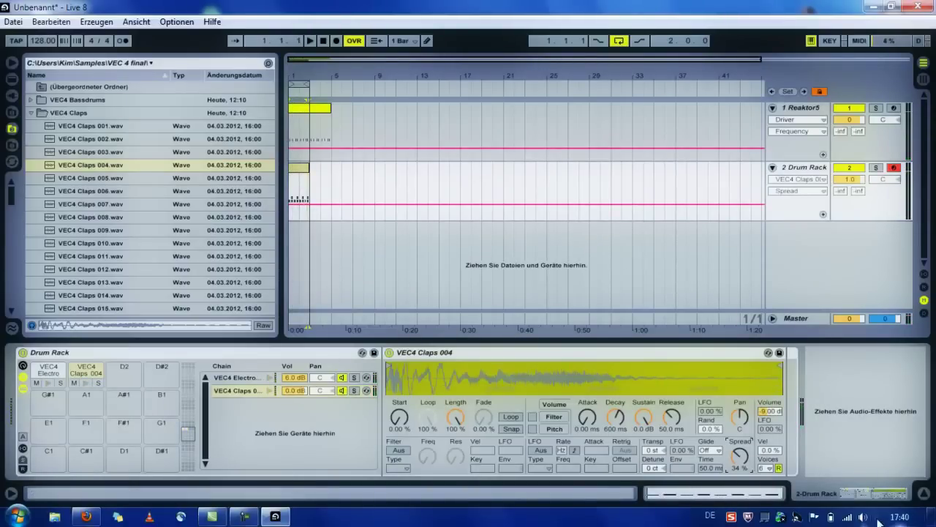
Hide the device view, extend the drum clip to four bars and lengthen the arrangement loop to four bars.
{"action": "left_click", "coordinate": [924, 495]}
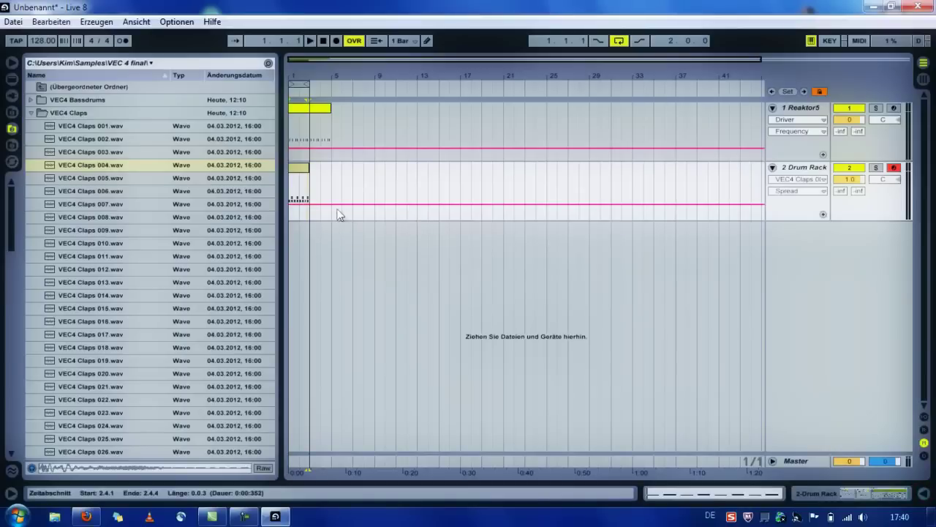
{"action": "left_click", "coordinate": [291, 216]}
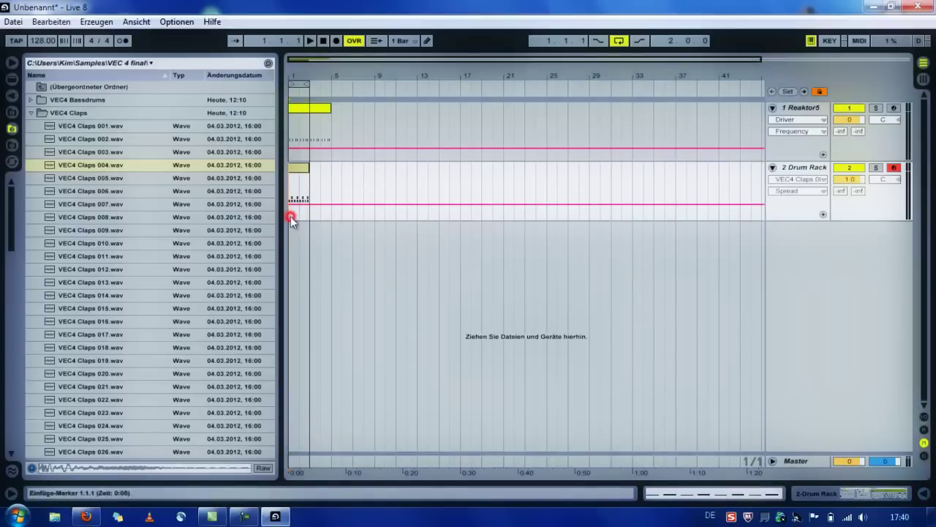
{"action": "left_click", "coordinate": [298, 168]}
{"action": "left_click_drag", "start_coordinate": [309, 166], "coordinate": [326, 167]}
{"action": "left_click_drag", "start_coordinate": [310, 82], "coordinate": [332, 83]}
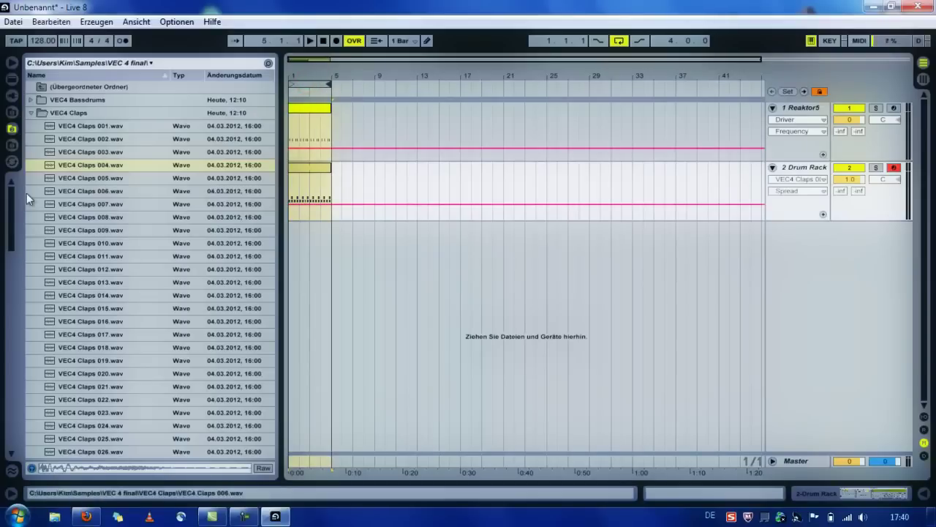
Collapse the VEC4 Claps folder and expand VEC4 Closed Hihats inside VEC4 Cymbals.
{"action": "left_click", "coordinate": [30, 114]}
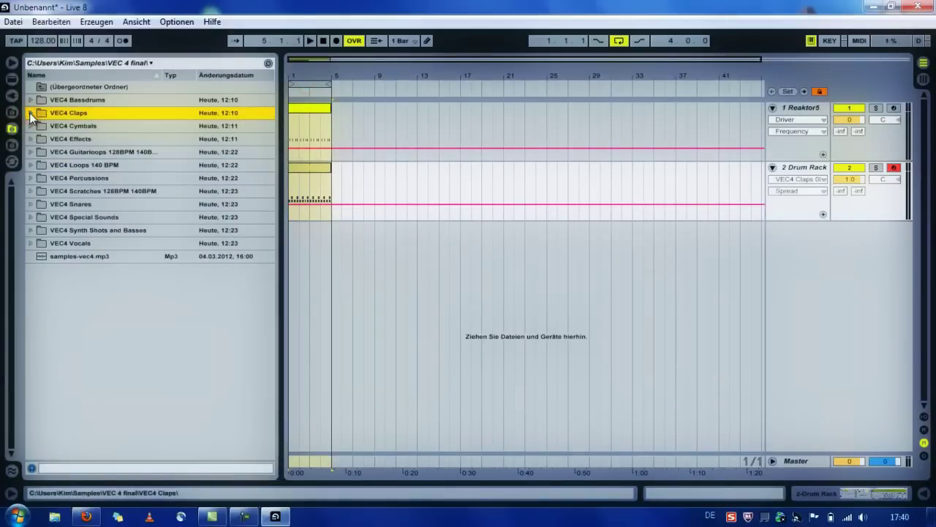
{"action": "key", "text": "Down"}
{"action": "key", "text": "Right"}
{"action": "key", "text": "Down"}
{"action": "key", "text": "Right"}
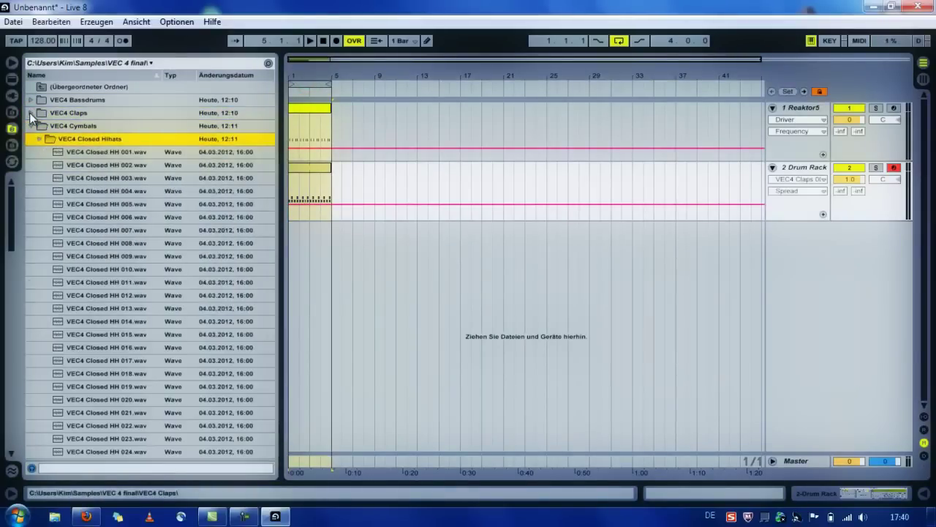
Audition the closed hi-hat samples one after another, from VEC4 Closed HH 001 to 033.
{"action": "key", "text": "Down"}
{"action": "key", "text": "Down"}
{"action": "key", "text": "Down"}
{"action": "key", "text": "Down"}
{"action": "key", "text": "Down"}
{"action": "key", "text": "Down"}
{"action": "key", "text": "Down"}
{"action": "key", "text": "Down"}
{"action": "key", "text": "Down"}
{"action": "key", "text": "Down"}
{"action": "key", "text": "Down"}
{"action": "key", "text": "Down"}
{"action": "key", "text": "Down"}
{"action": "key", "text": "Down"}
{"action": "key", "text": "Down"}
{"action": "key", "text": "Down"}
{"action": "key", "text": "Down"}
{"action": "key", "text": "Down"}
{"action": "key", "text": "Down"}
{"action": "key", "text": "Down"}
{"action": "key", "text": "Down"}
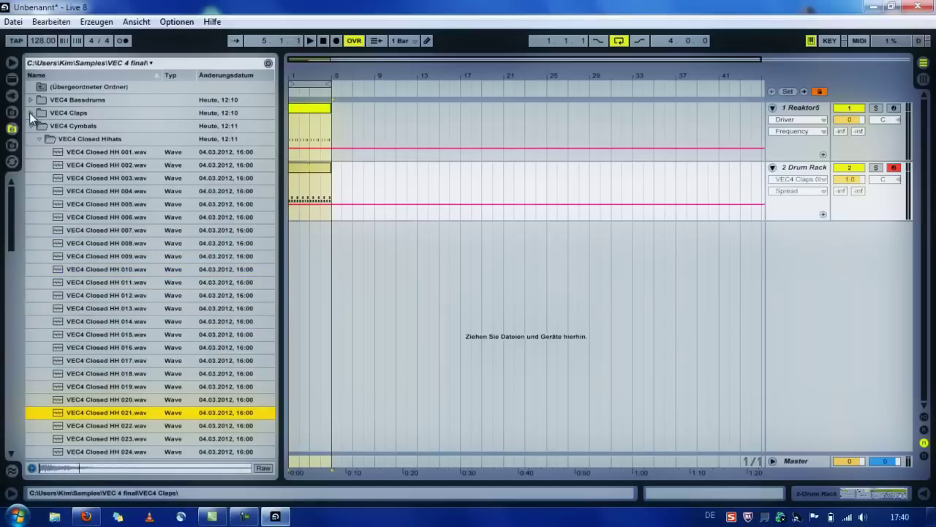
{"action": "key", "text": "Down"}
{"action": "key", "text": "Down"}
{"action": "key", "text": "Down"}
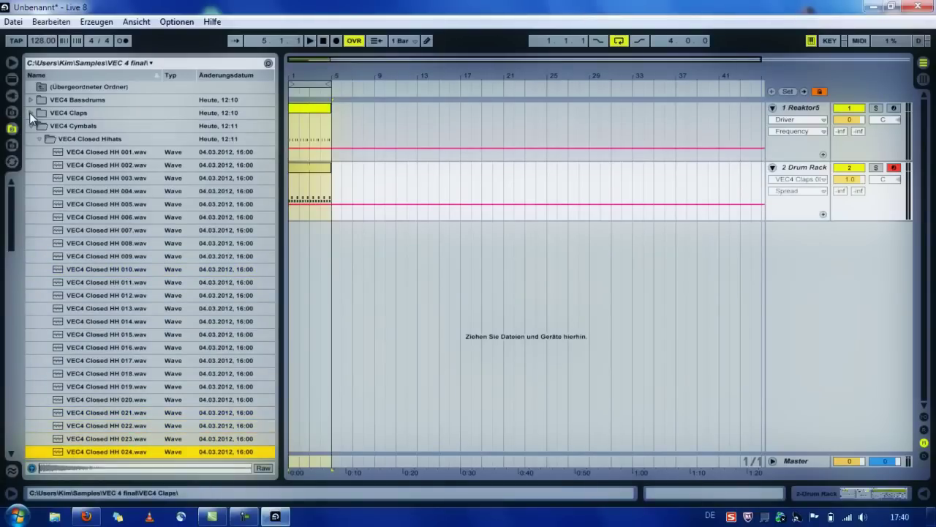
{"action": "key", "text": "Down"}
{"action": "key", "text": "Down"}
{"action": "key", "text": "Down"}
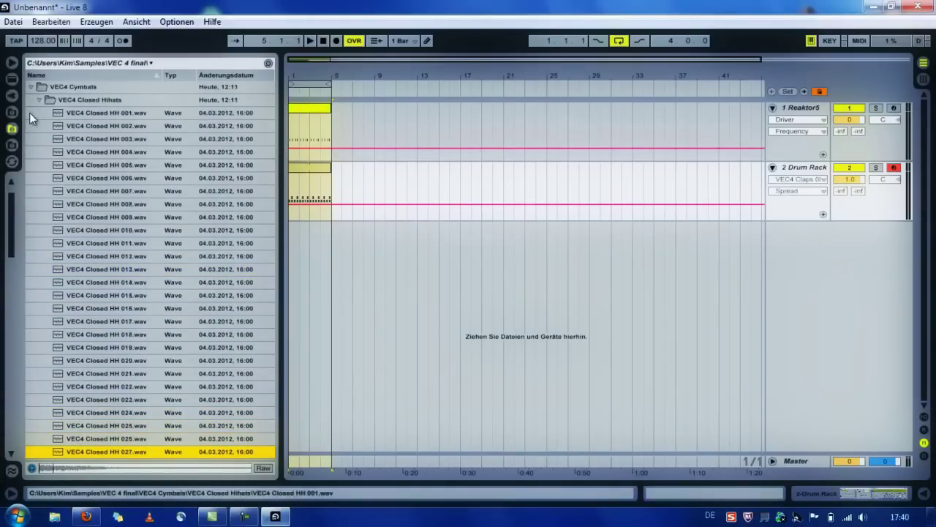
{"action": "key", "text": "Down"}
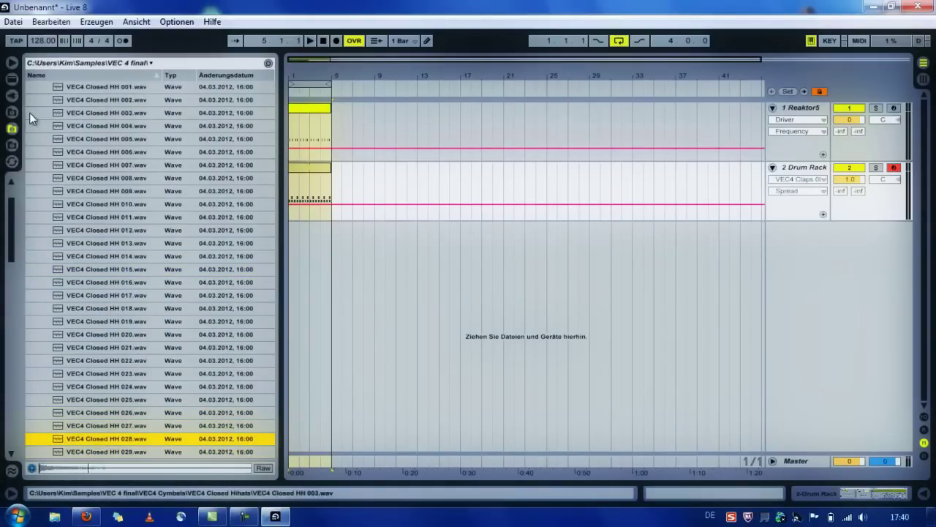
{"action": "key", "text": "Down"}
{"action": "key", "text": "Down"}
{"action": "key", "text": "Down"}
{"action": "key", "text": "Down"}
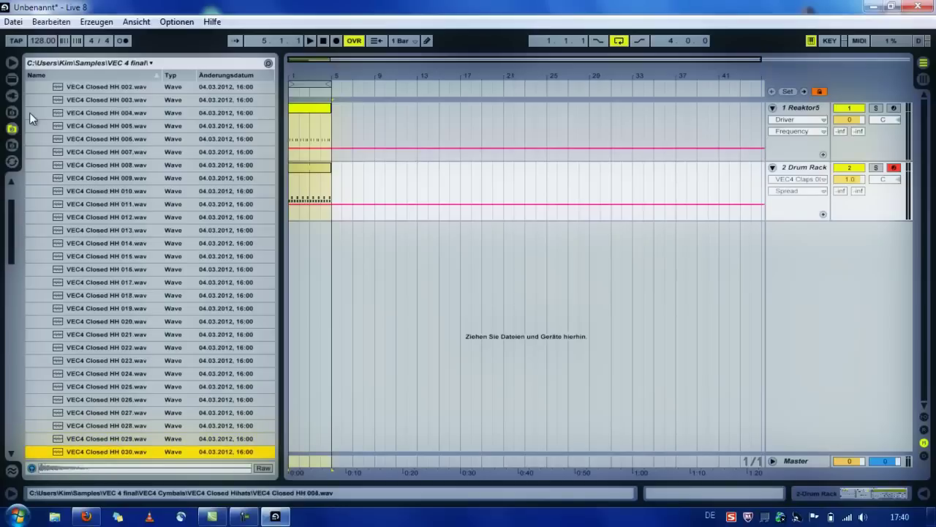
{"action": "key", "text": "Down"}
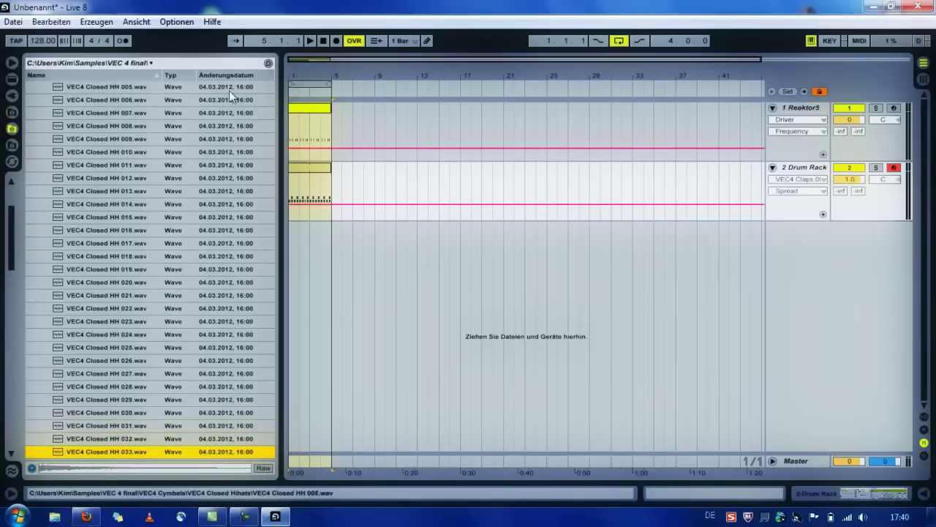
Show the Drum Rack track's devices and play its kick and clap pads.
{"action": "double_click", "coordinate": [792, 168]}
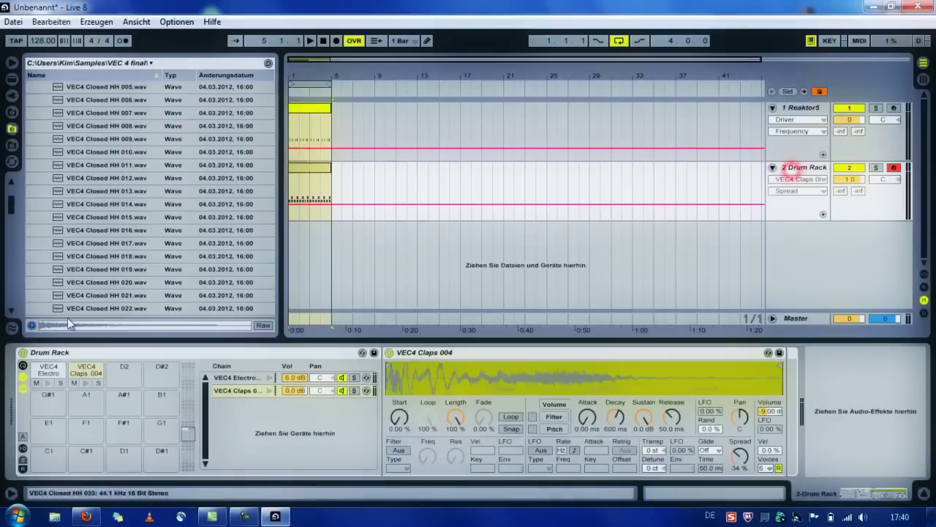
{"action": "key", "text": "a"}
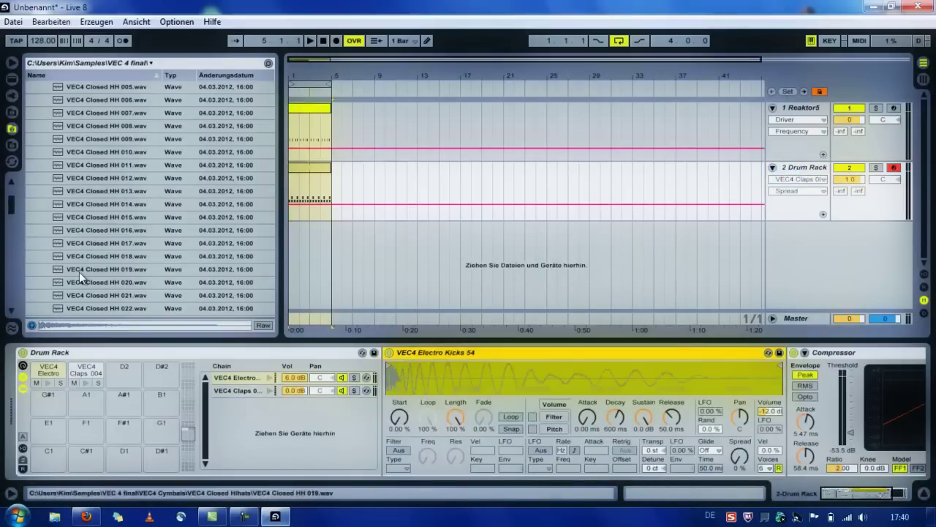
{"action": "key", "text": "w"}
{"action": "key", "text": "a"}
Audition the closed hi-hat samples one by one from VEC4 Closed HH 019 to 028.
{"action": "left_click", "coordinate": [79, 271]}
{"action": "key", "text": "Down"}
{"action": "key", "text": "Down"}
{"action": "key", "text": "Down"}
{"action": "key", "text": "Down"}
{"action": "key", "text": "Down"}
{"action": "key", "text": "Down"}
{"action": "key", "text": "Down"}
{"action": "key", "text": "Down"}
{"action": "key", "text": "Down"}
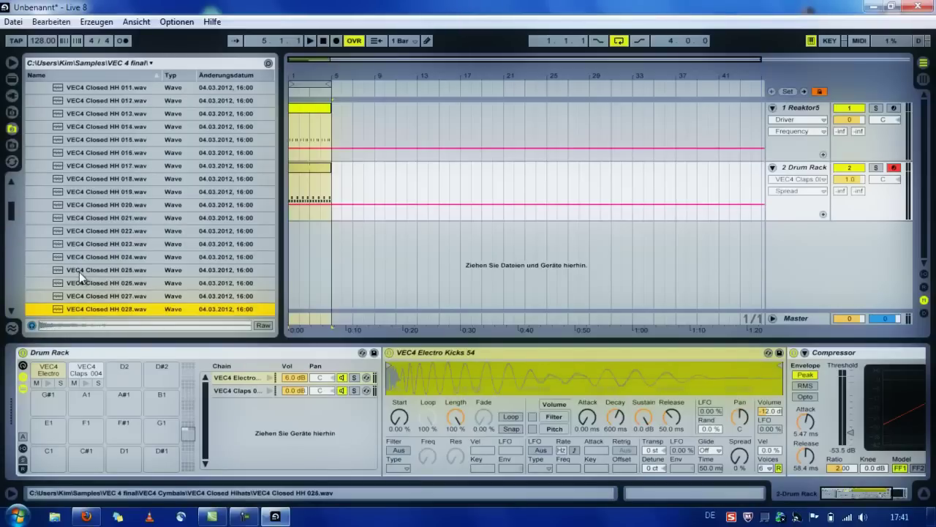
Load VEC4 Closed HH 028 onto the Drum Rack's D2 pad and hide the rack's chain list.
{"action": "scroll", "coordinate": [79, 271], "scroll_direction": "down", "scroll_amount": 1}
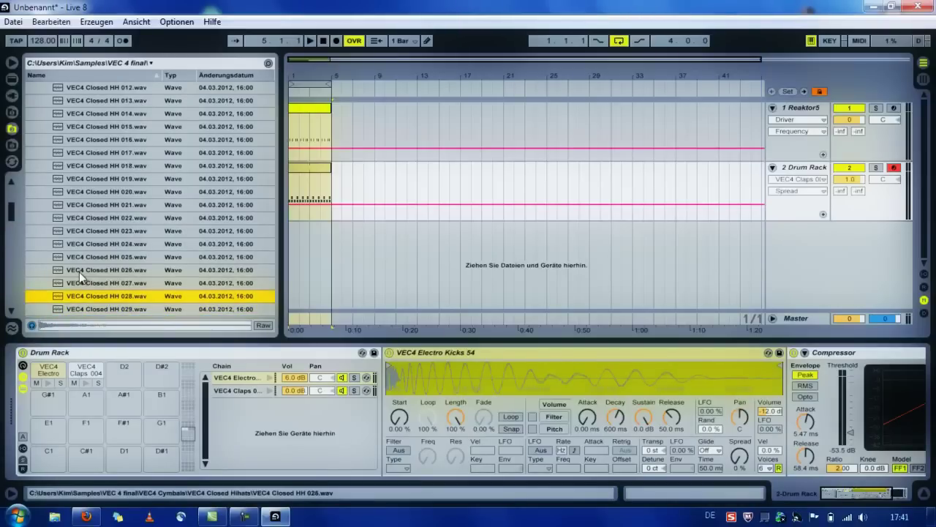
{"action": "left_click_drag", "start_coordinate": [86, 296], "coordinate": [124, 371]}
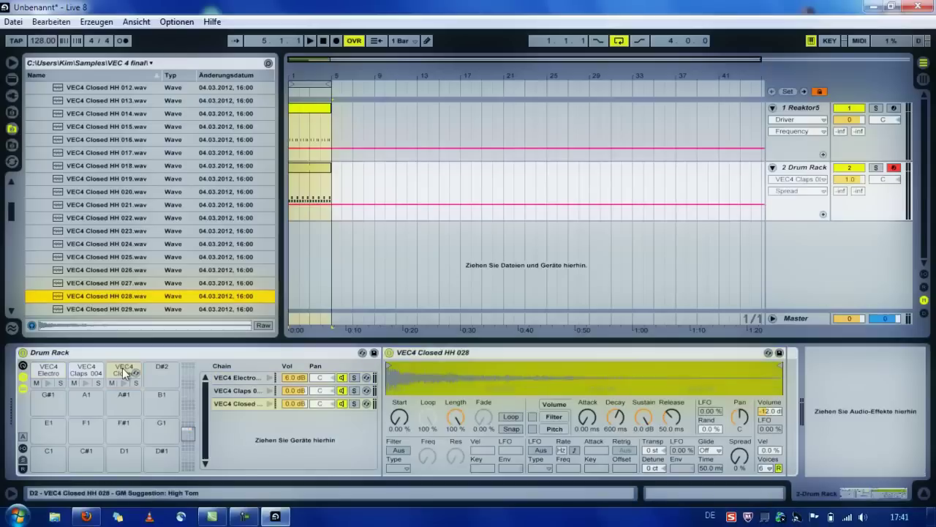
{"action": "left_click", "coordinate": [22, 378]}
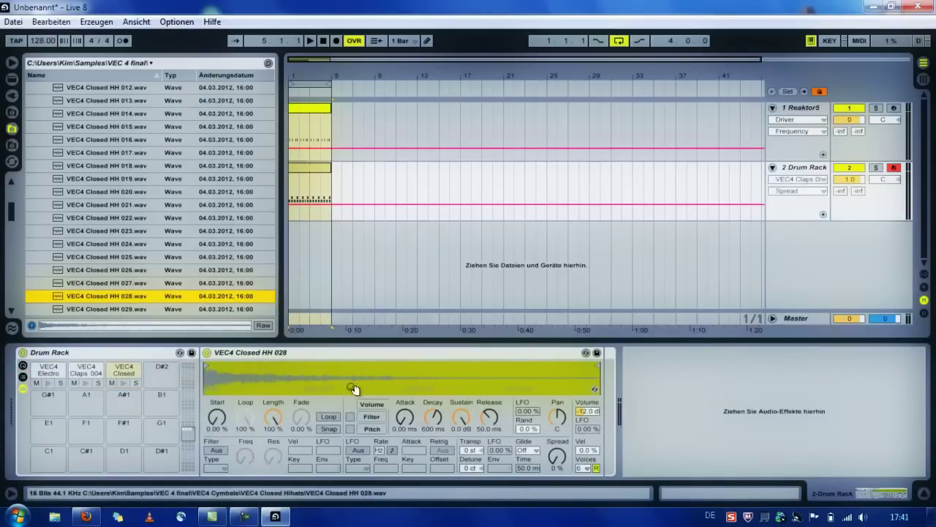
Show Live's built-in devices in the browser and look through the Audio Effects folder for an effect.
{"action": "left_click", "coordinate": [12, 111]}
{"action": "left_click", "coordinate": [12, 79]}
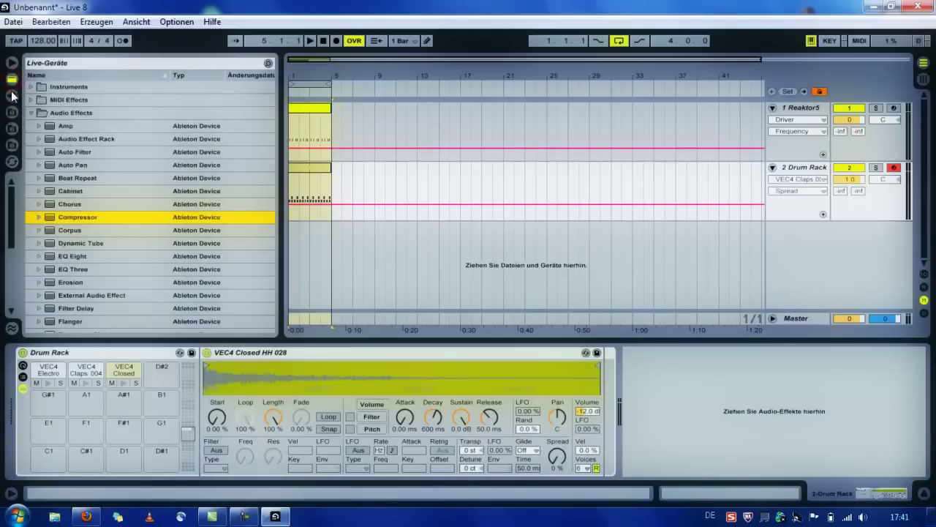
{"action": "left_click", "coordinate": [31, 113]}
{"action": "left_click", "coordinate": [31, 113]}
{"action": "scroll", "coordinate": [65, 162], "scroll_direction": "down", "scroll_amount": 5}
{"action": "scroll", "coordinate": [64, 162], "scroll_direction": "down", "scroll_amount": 4}
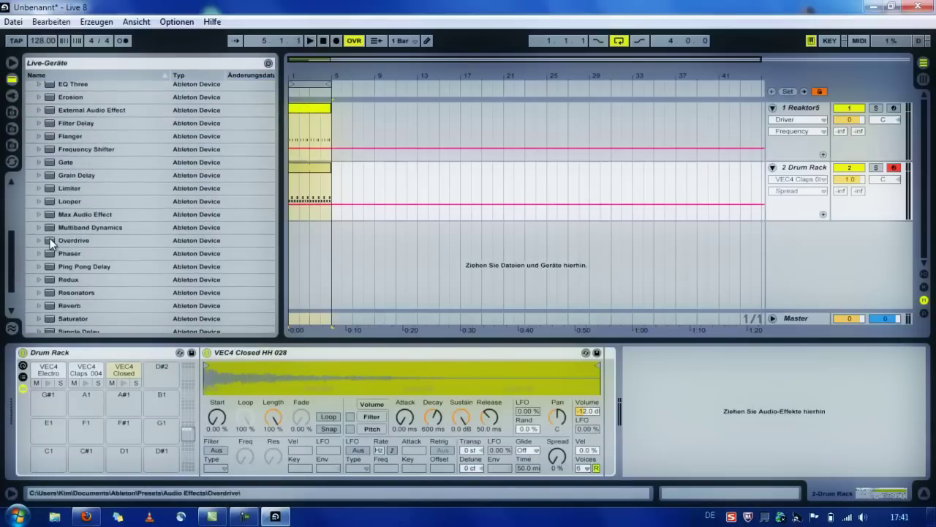
Add the Overdrive audio effect behind the VEC4 Closed HH 028 sample in the Drum Rack.
{"action": "left_click", "coordinate": [51, 241]}
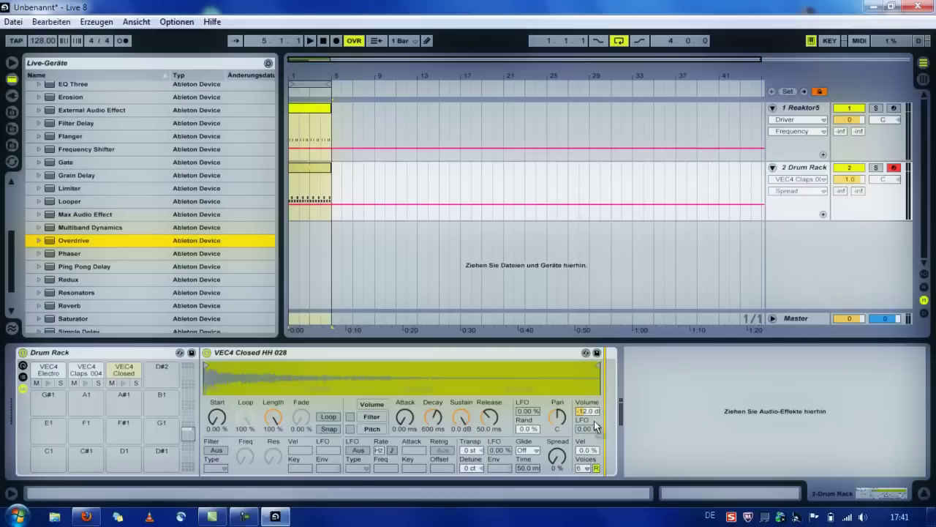
{"action": "left_click_drag", "start_coordinate": [604, 430], "coordinate": [604, 429]}
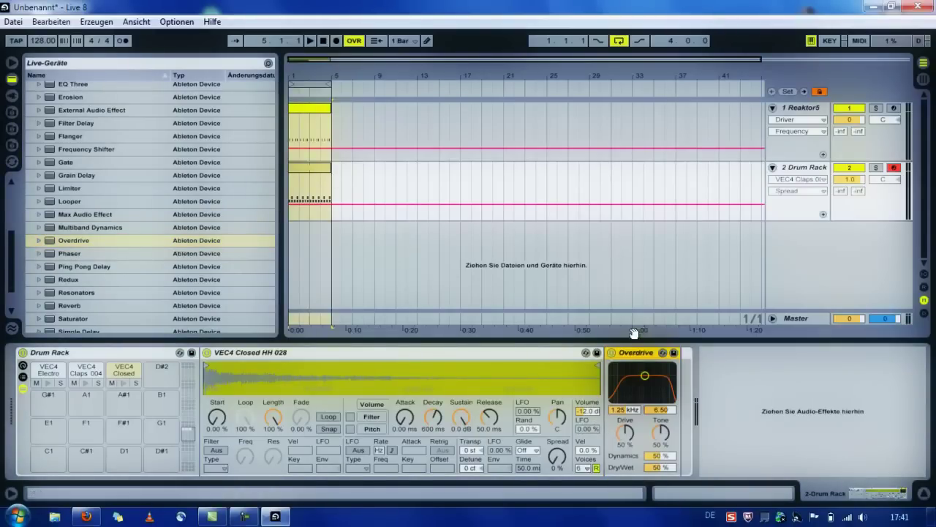
Open the Drum Rack clip and add a 1/32-long closed hi-hat note at 1.1.3.
{"action": "double_click", "coordinate": [309, 170]}
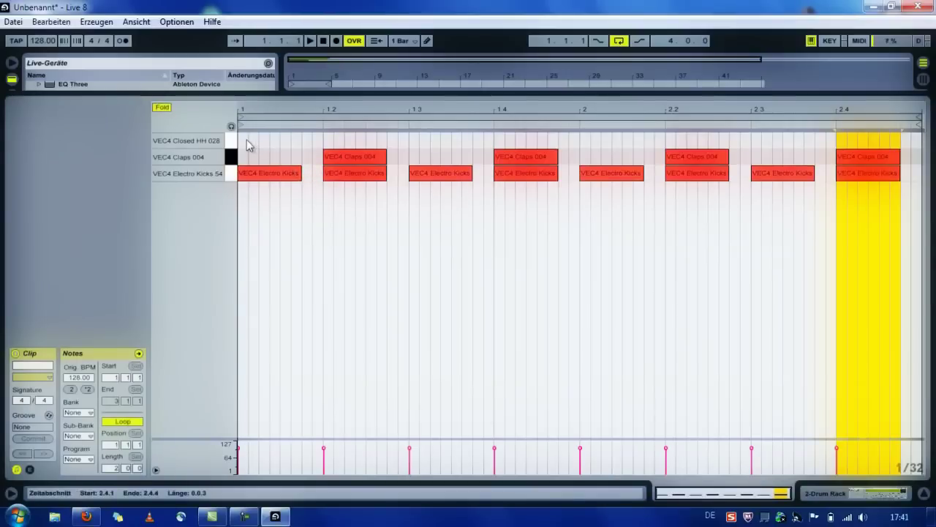
{"action": "key", "text": "space"}
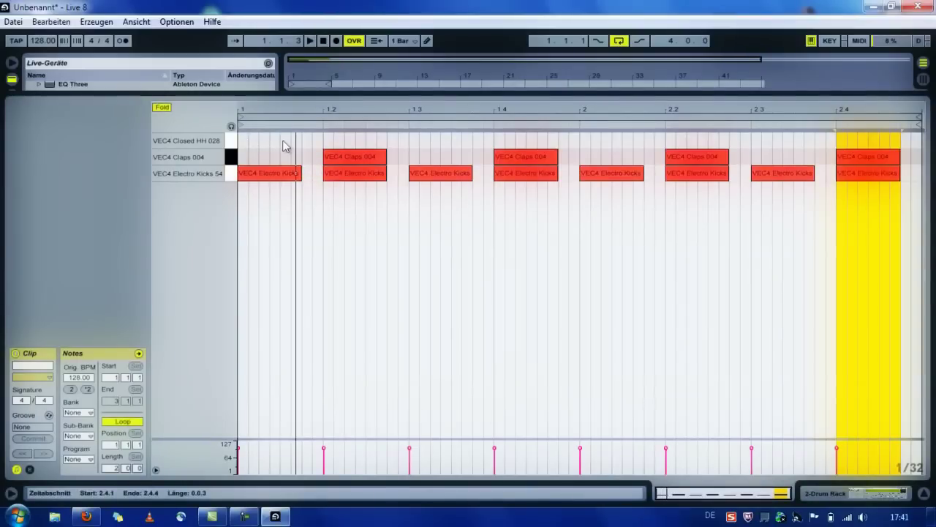
{"action": "left_click", "coordinate": [285, 143]}
{"action": "double_click", "coordinate": [286, 140]}
{"action": "key", "text": "space"}
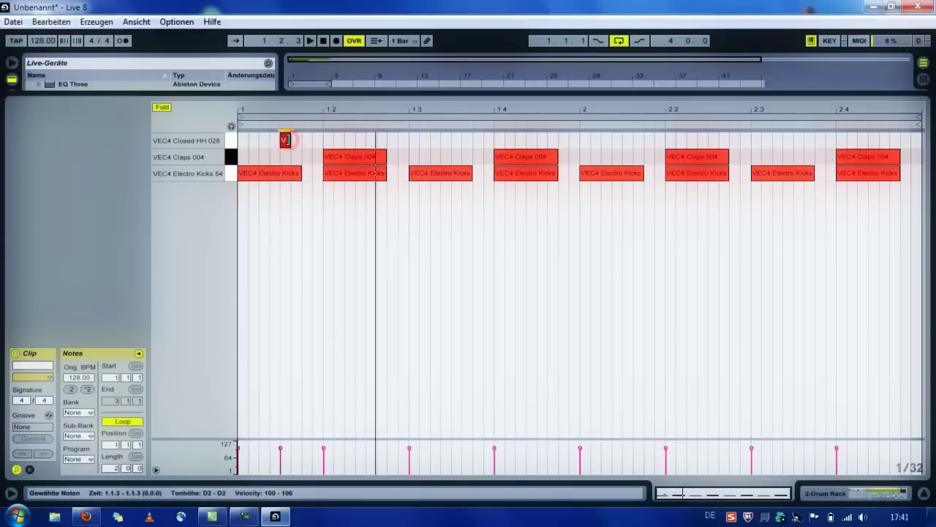
{"action": "left_click_drag", "start_coordinate": [299, 139], "coordinate": [323, 140]}
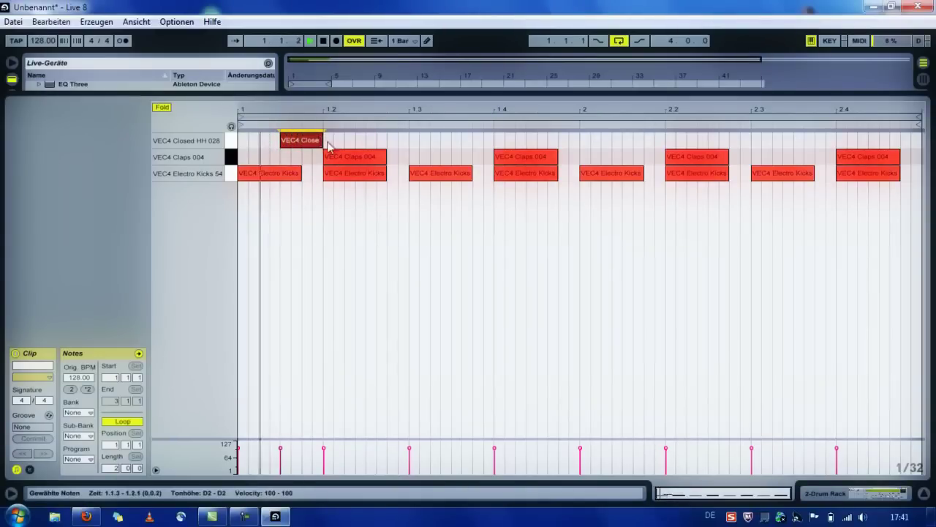
{"action": "left_click_drag", "start_coordinate": [323, 139], "coordinate": [302, 139]}
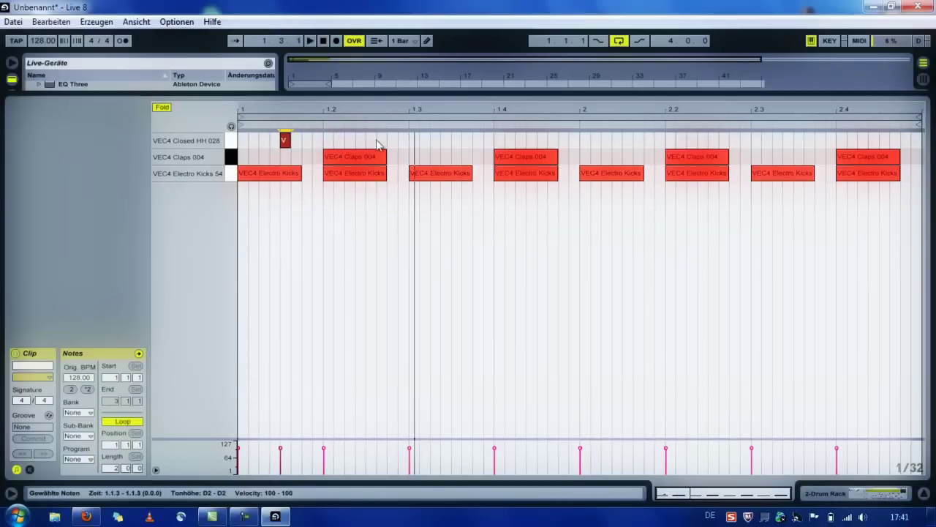
Add matching closed hi-hat notes on every remaining offbeat of the two-bar loop, up to 2.4.3, and play the pattern.
{"action": "double_click", "coordinate": [371, 139]}
{"action": "key", "text": "b"}
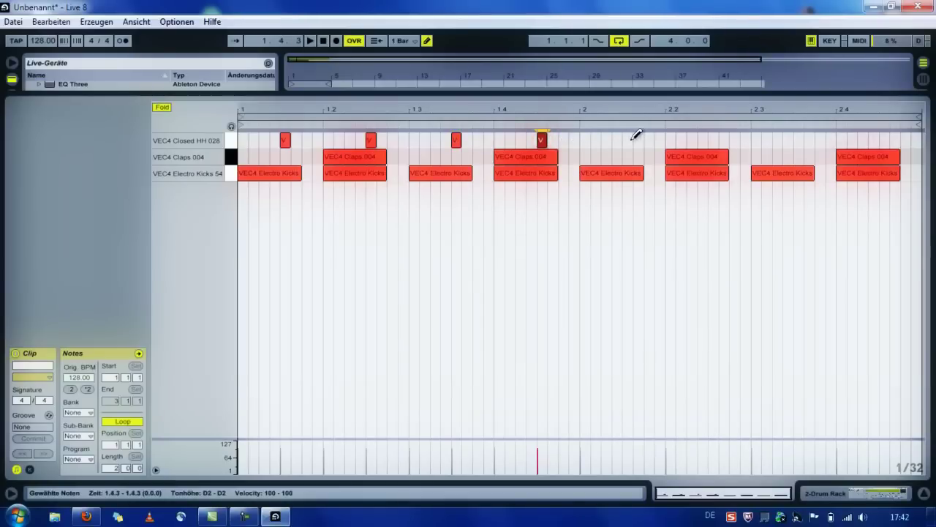
{"action": "left_click", "coordinate": [628, 139]}
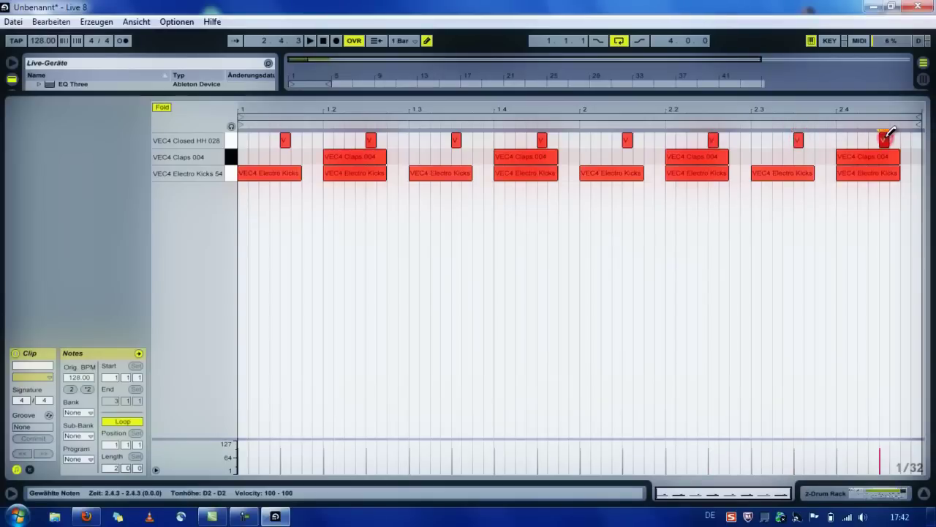
{"action": "key", "text": "b"}
{"action": "key", "text": "space"}
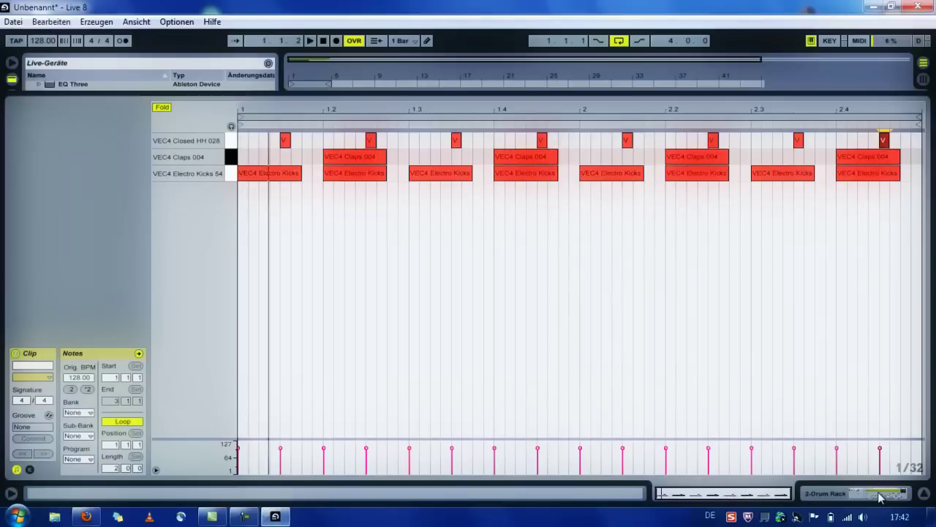
Return to the arrangement and show the VEC4 Electro Kicks 54 pad's device chain in the Drum Rack.
{"action": "left_click", "coordinate": [925, 496]}
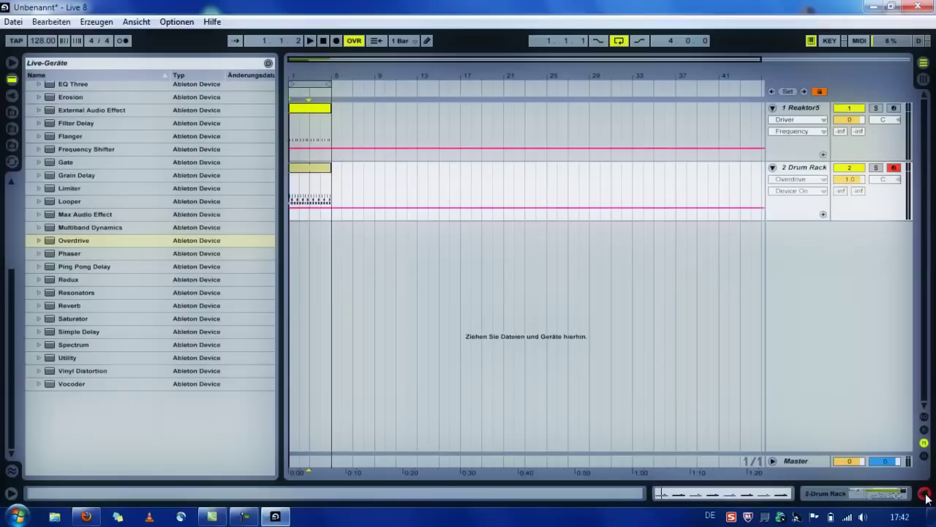
{"action": "double_click", "coordinate": [810, 171]}
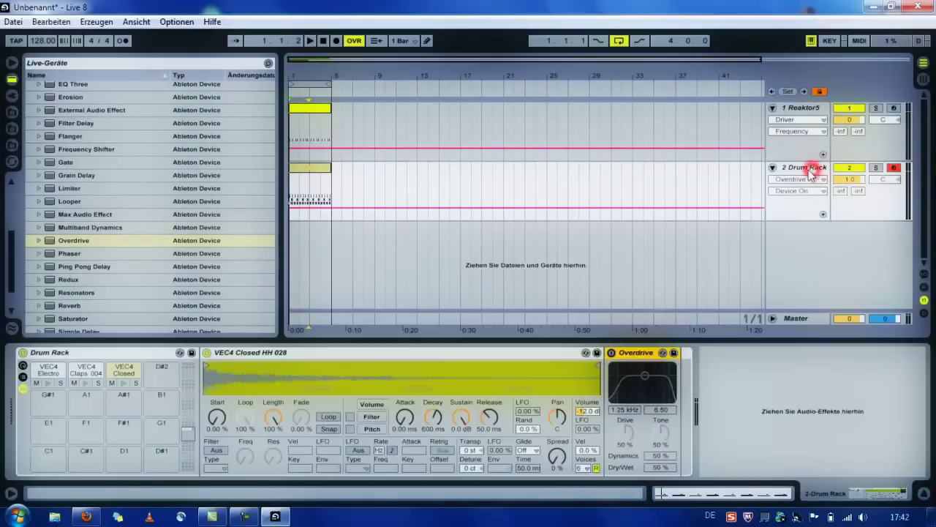
{"action": "left_click", "coordinate": [49, 372]}
{"action": "left_click", "coordinate": [50, 379]}
{"action": "left_click", "coordinate": [47, 382]}
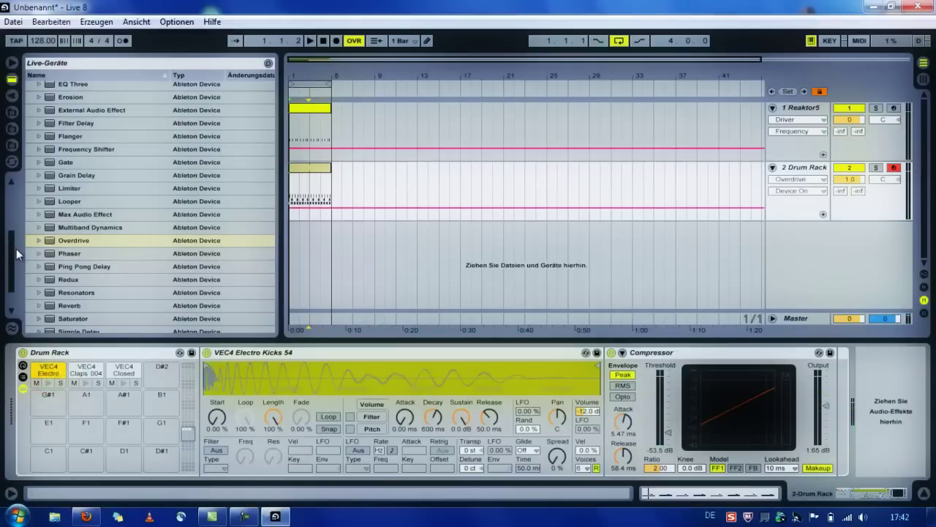
Add an EQ Eight after the Compressor in the kick's device chain.
{"action": "left_click", "coordinate": [68, 212]}
{"action": "scroll", "coordinate": [66, 209], "scroll_direction": "down", "scroll_amount": 3}
{"action": "scroll", "coordinate": [63, 207], "scroll_direction": "up", "scroll_amount": 5}
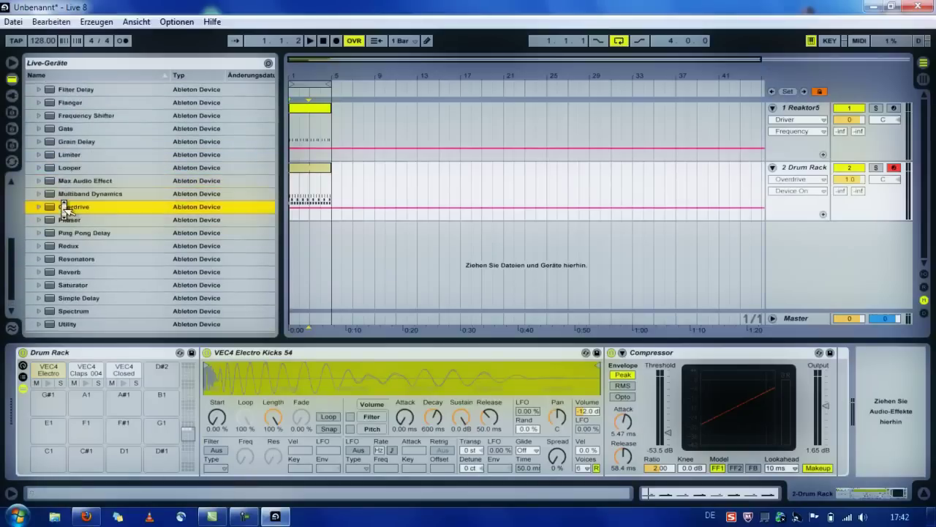
{"action": "scroll", "coordinate": [63, 208], "scroll_direction": "up", "scroll_amount": 3}
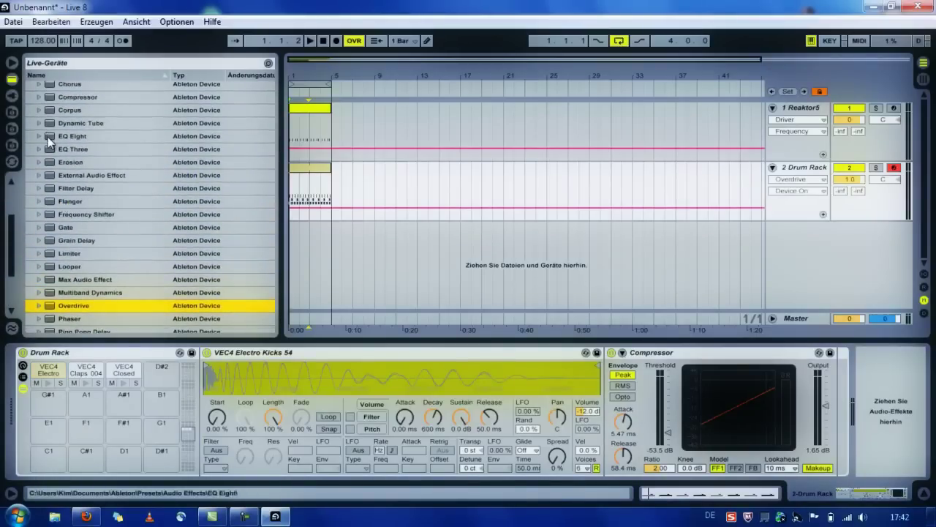
{"action": "left_click_drag", "start_coordinate": [48, 136], "coordinate": [833, 433]}
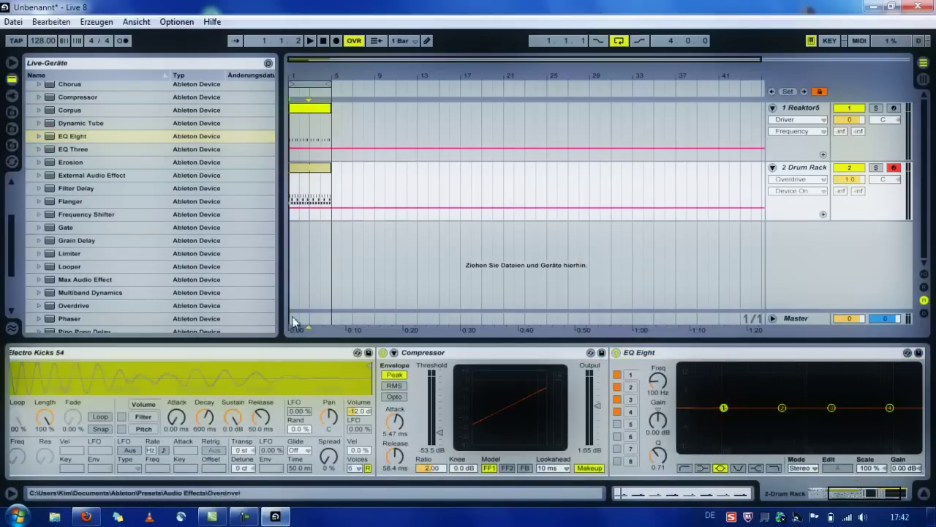
Add a Spectrum after the kick's EQ Eight, start playback and enlarge the analyzer display.
{"action": "left_click_drag", "start_coordinate": [10, 251], "coordinate": [839, 436]}
{"action": "key", "text": "space"}
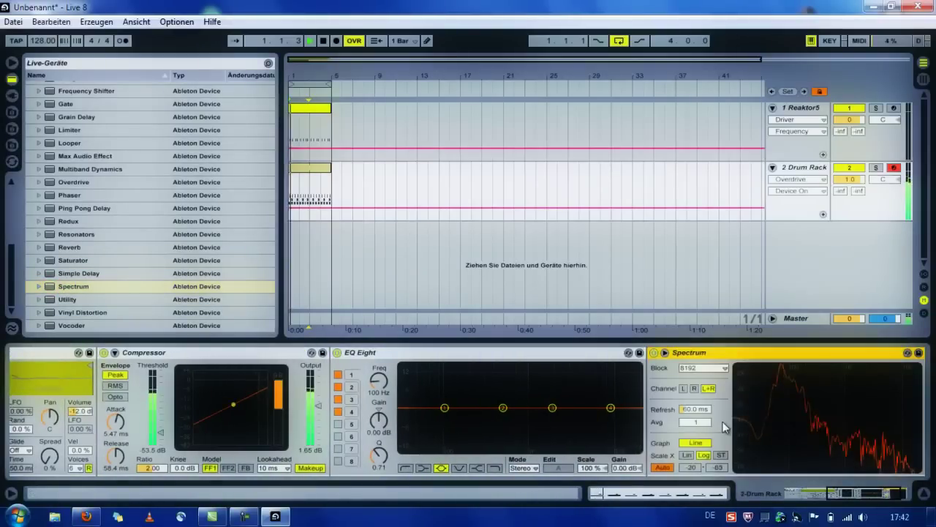
{"action": "double_click", "coordinate": [809, 414]}
Boost band 2 of the kick's EQ Eight to locate the resonance, setting its frequency to 62.4 Hz and Q to 1.09.
{"action": "left_click", "coordinate": [502, 408]}
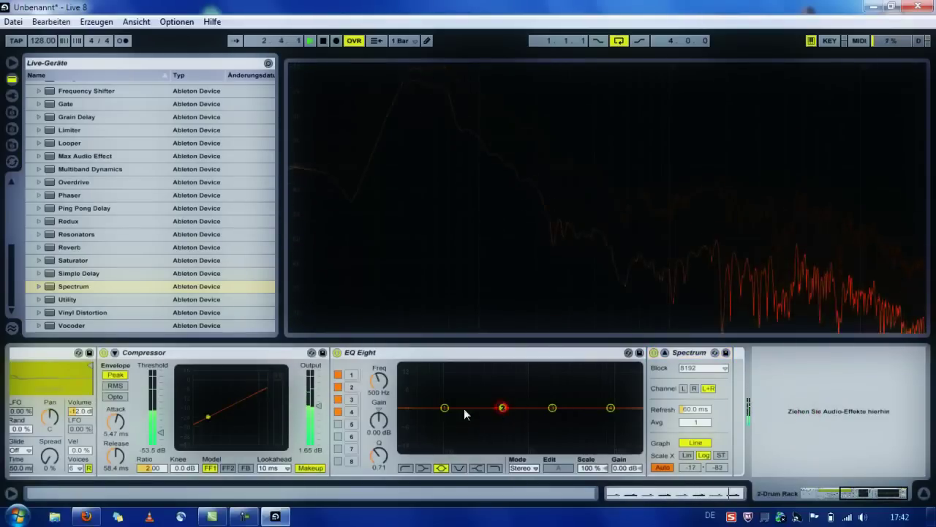
{"action": "left_click_drag", "start_coordinate": [378, 419], "coordinate": [376, 383]}
{"action": "left_click", "coordinate": [380, 455]}
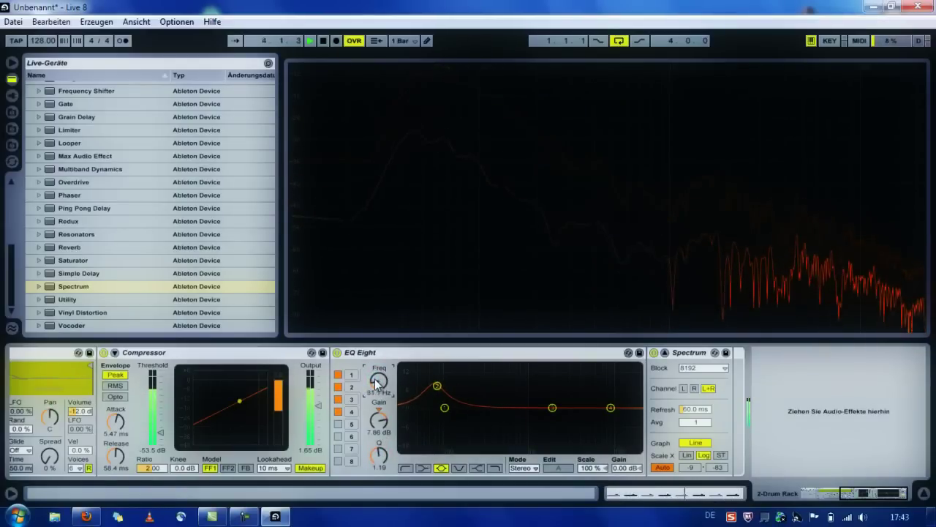
{"action": "left_click_drag", "start_coordinate": [374, 426], "coordinate": [375, 419]}
{"action": "left_click_drag", "start_coordinate": [373, 386], "coordinate": [374, 385]}
Reset the gain of EQ Eight band 2 and cut it to about -2.14 dB.
{"action": "mouse_move", "coordinate": [374, 436]}
{"action": "left_mouse_down"}
{"action": "mouse_move", "coordinate": [381, 442]}
{"action": "mouse_move", "coordinate": [378, 420]}
{"action": "left_mouse_up"}
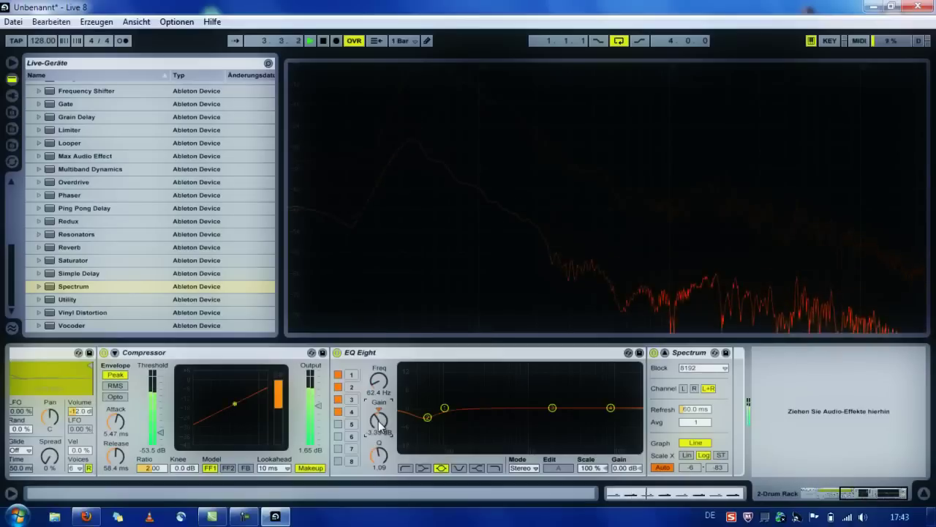
{"action": "double_click", "coordinate": [379, 418]}
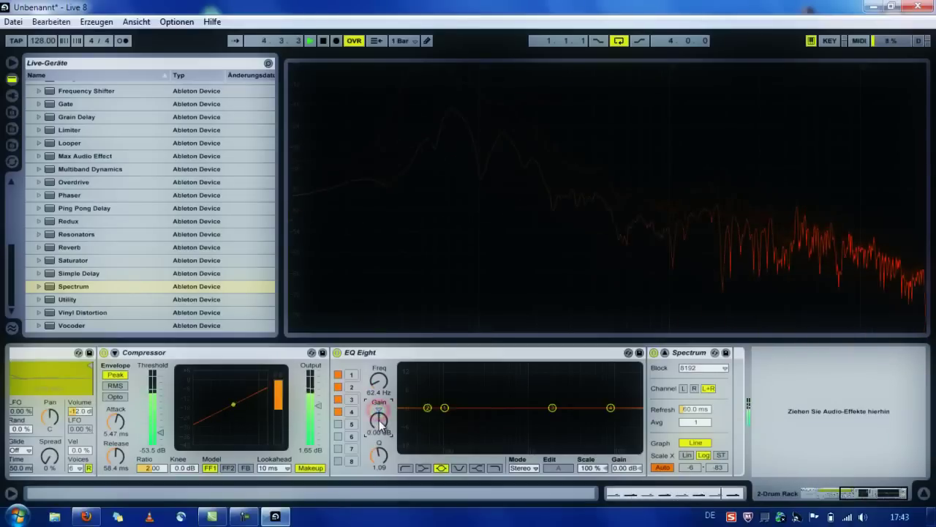
{"action": "left_click_drag", "start_coordinate": [379, 422], "coordinate": [383, 438]}
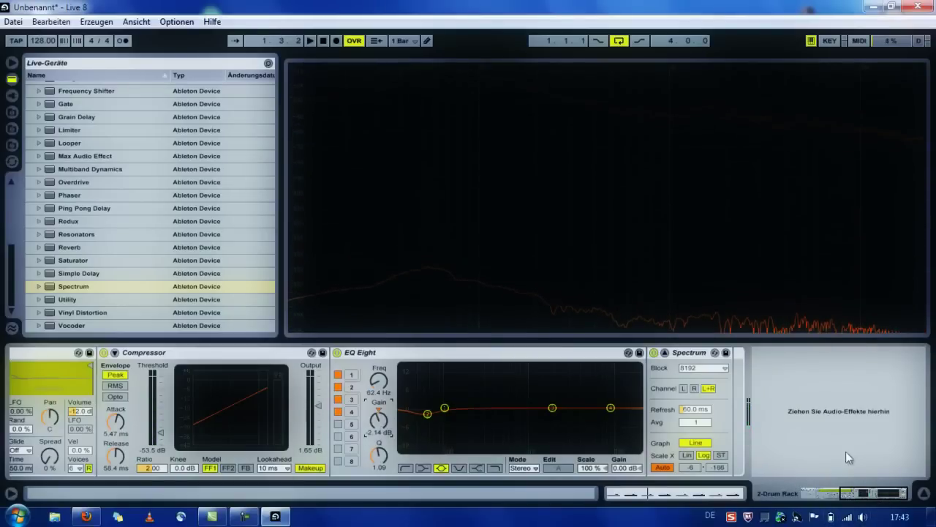
With the Drum Rack track soloed and playing, set the closed hi-hat's volume to -7.31 dB and its pan to 6L.
{"action": "left_click", "coordinate": [836, 494]}
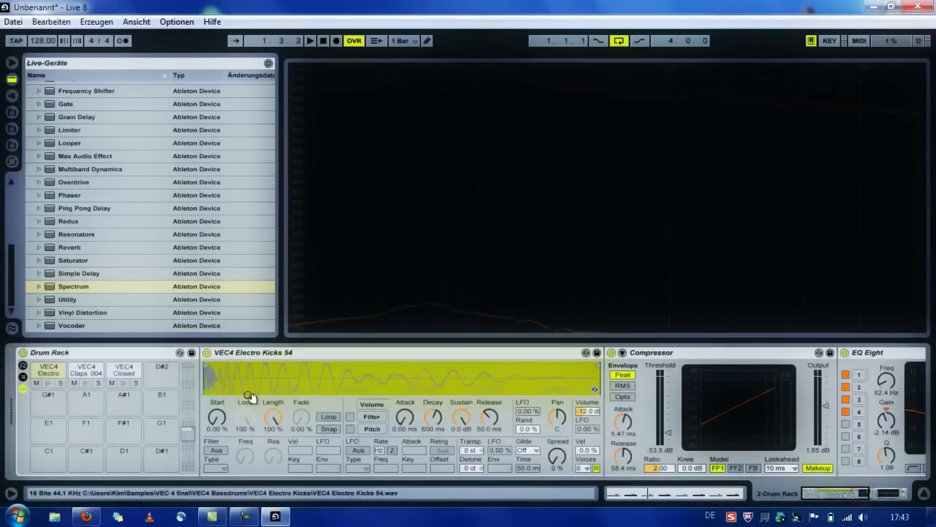
{"action": "left_click", "coordinate": [123, 373]}
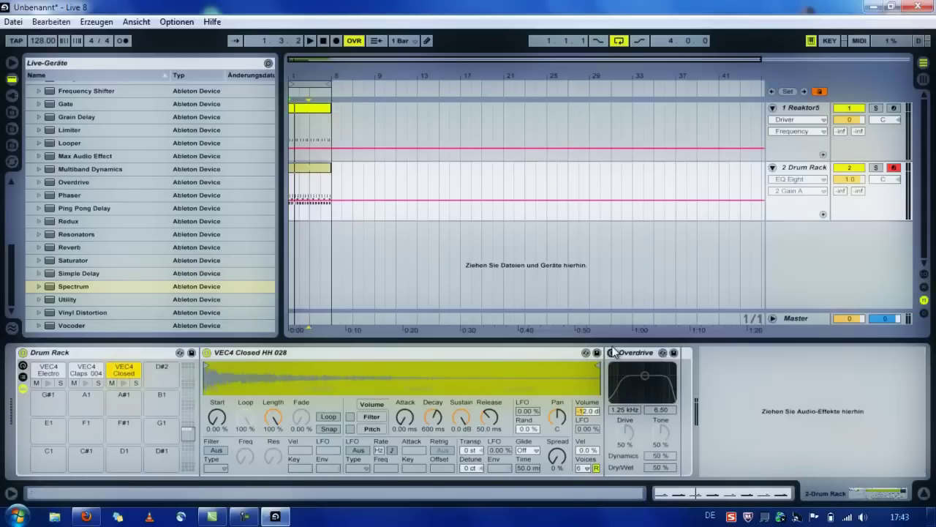
{"action": "key", "text": "space"}
{"action": "left_click", "coordinate": [877, 168]}
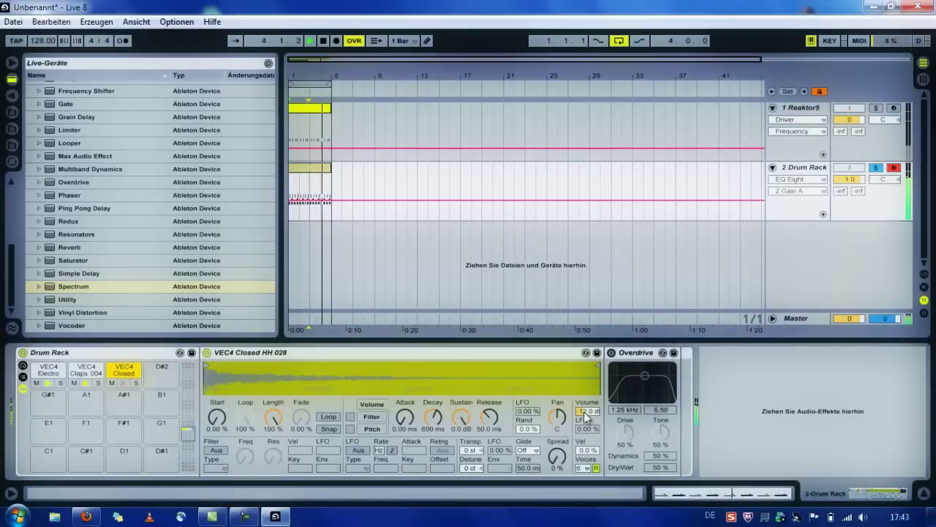
{"action": "left_click_drag", "start_coordinate": [586, 417], "coordinate": [560, 436]}
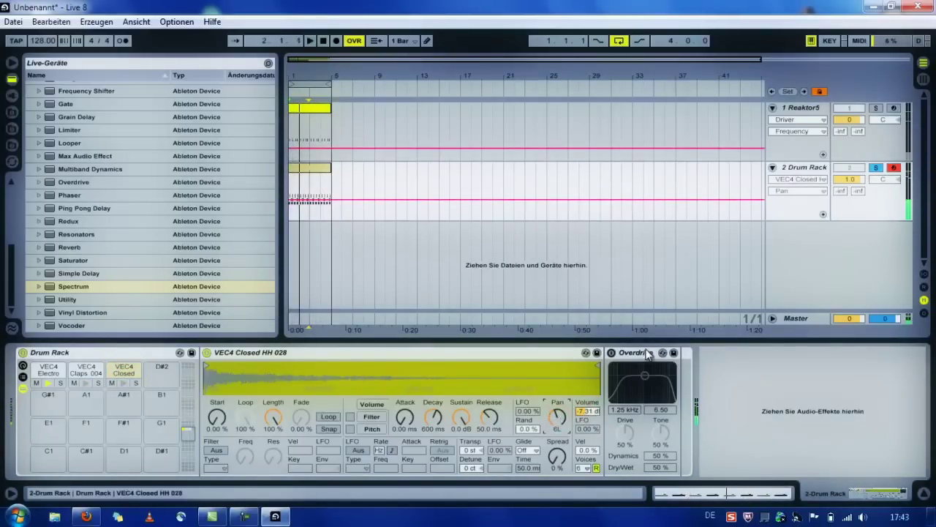
Solo the closed hi-hat pad and activate its Overdrive during playback.
{"action": "left_click", "coordinate": [136, 383]}
{"action": "key", "text": "space"}
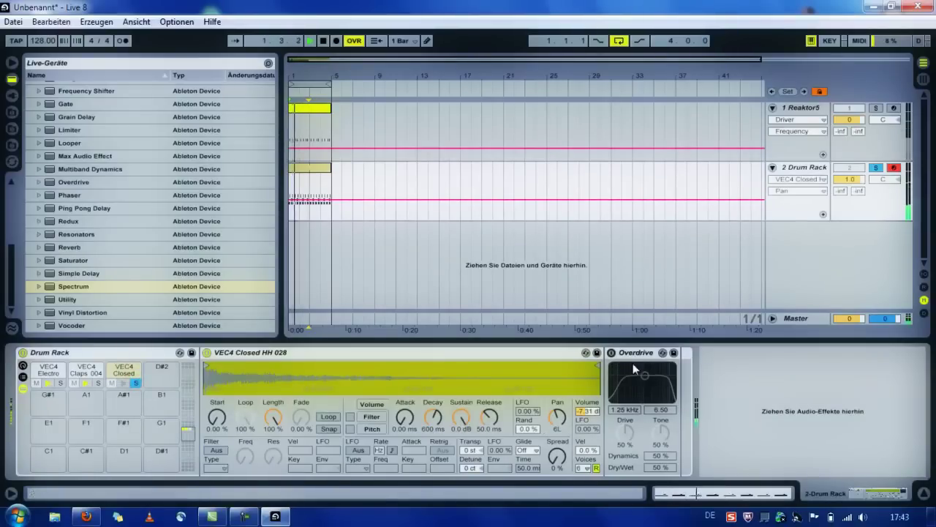
{"action": "left_click", "coordinate": [612, 353]}
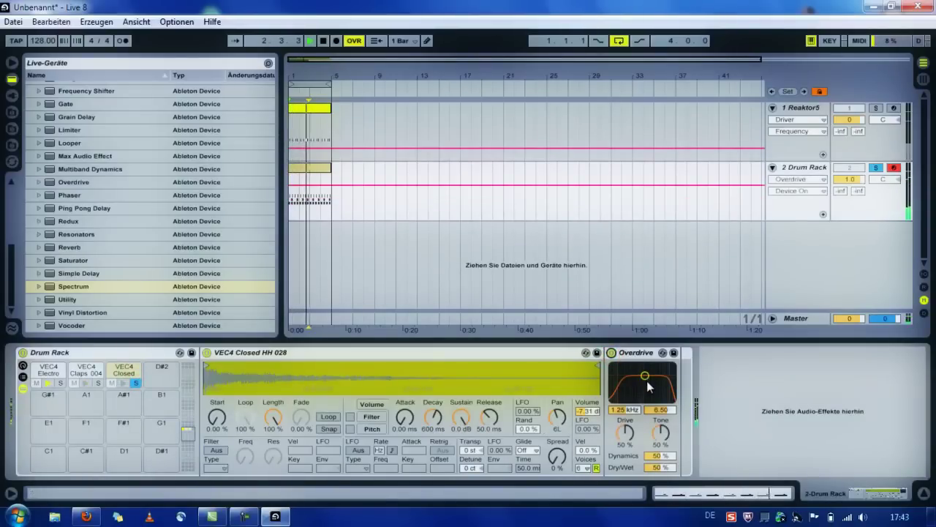
Audition the Overdrive presets Distort, Enhance, Mids Distort and Mids Overdrive on the closed hi-hat using hot-swap.
{"action": "left_click", "coordinate": [662, 354]}
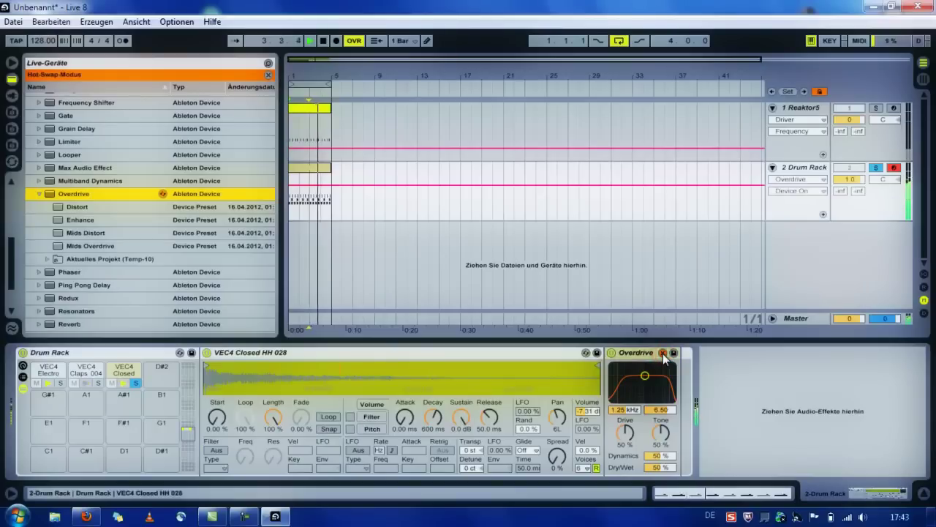
{"action": "key", "text": "Return"}
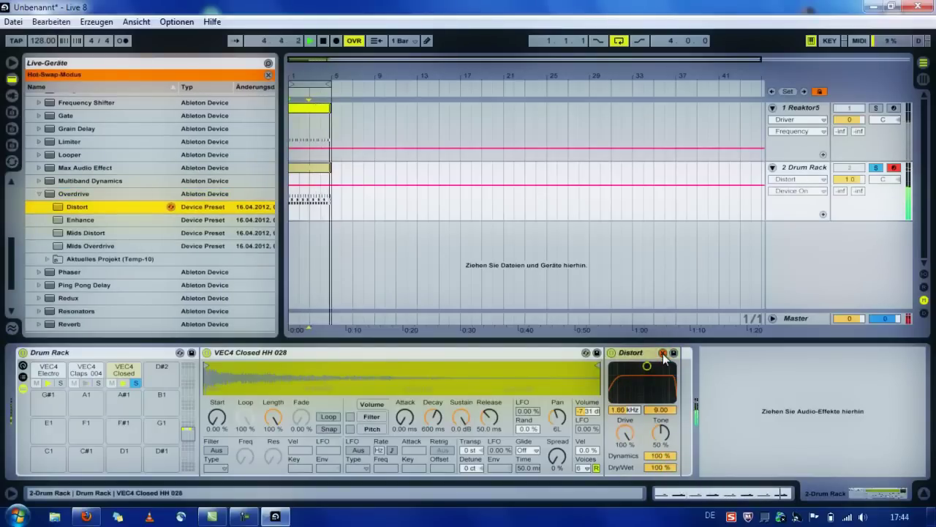
{"action": "key", "text": "Down"}
{"action": "key", "text": "Return"}
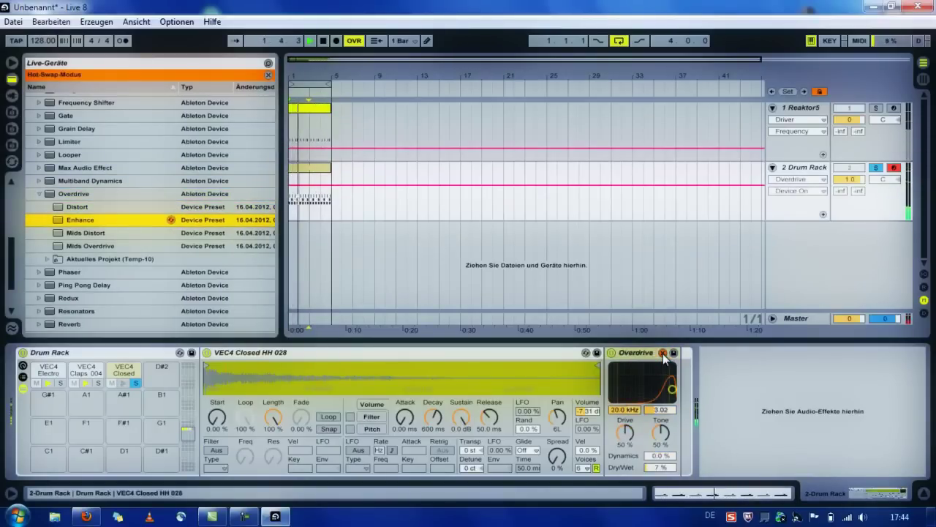
{"action": "key", "text": "Down"}
{"action": "key", "text": "Return"}
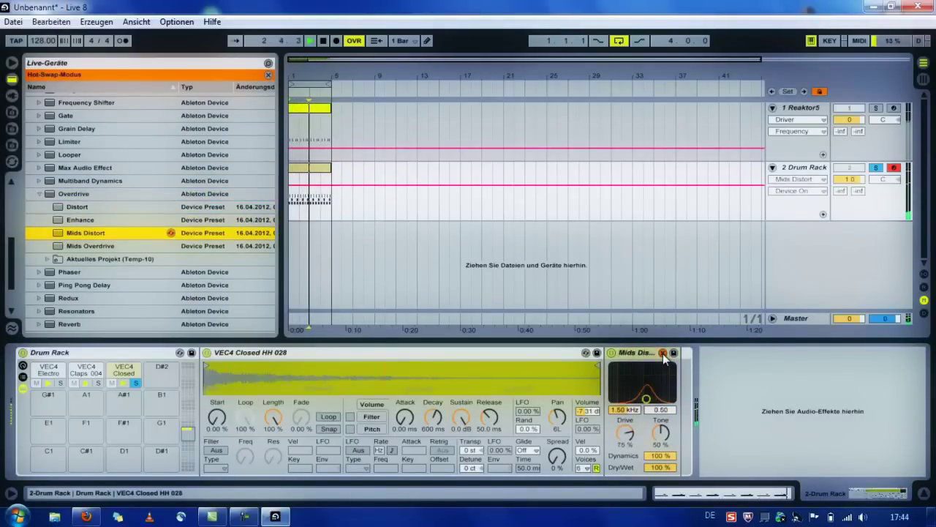
{"action": "key", "text": "Down"}
{"action": "key", "text": "Return"}
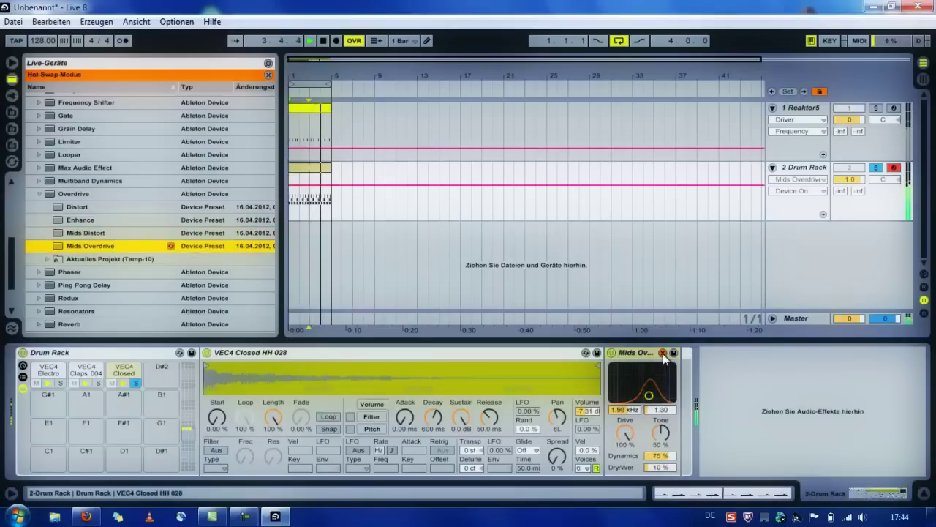
Load the Mids Distort preset on the hi-hat's Overdrive and set its filter to about 3.58 kHz with a bandwidth of 1.74.
{"action": "key", "text": "Up"}
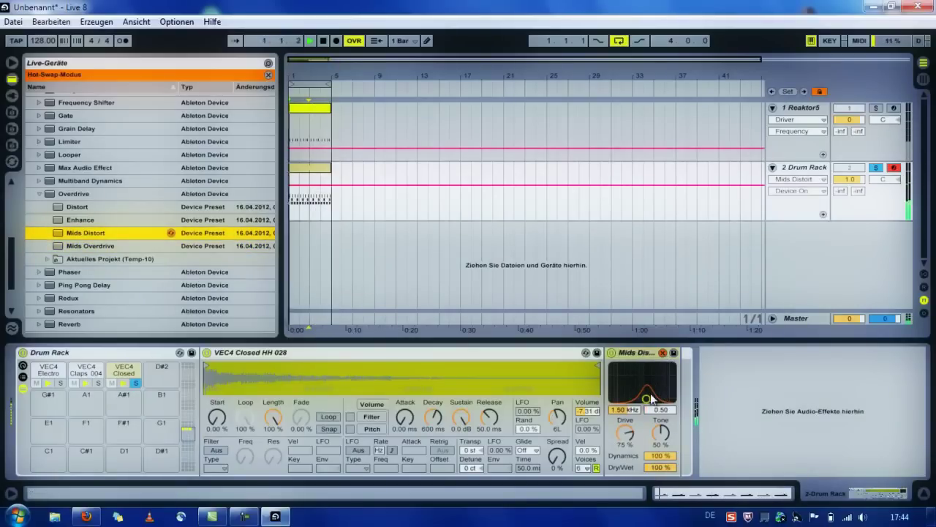
{"action": "key", "text": "Return"}
{"action": "mouse_move", "coordinate": [648, 401]}
{"action": "left_mouse_down"}
{"action": "mouse_move", "coordinate": [655, 389]}
{"action": "mouse_move", "coordinate": [656, 397]}
{"action": "left_mouse_up"}
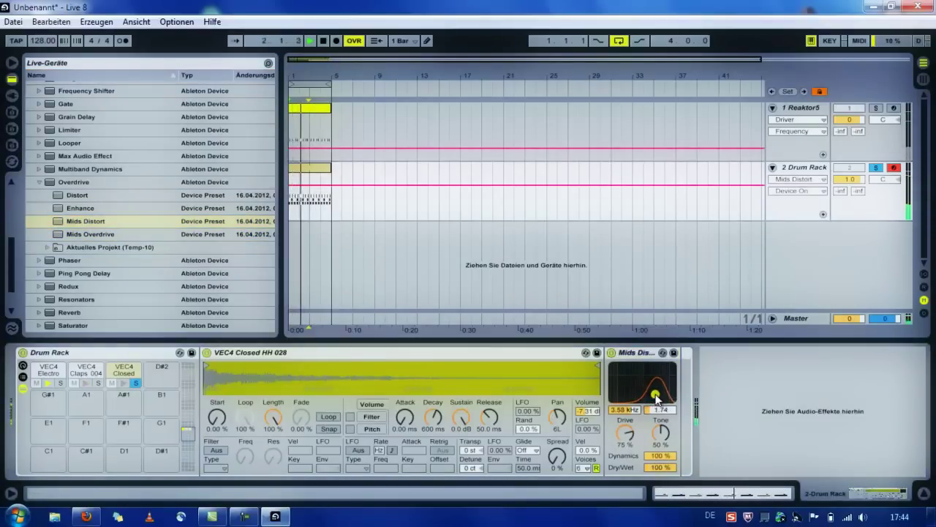
Unsolo the closed hi-hat pad and set its Overdrive filter to about 2.21 kHz with a bandwidth of 2.09.
{"action": "left_click", "coordinate": [136, 383]}
{"action": "key", "text": "space"}
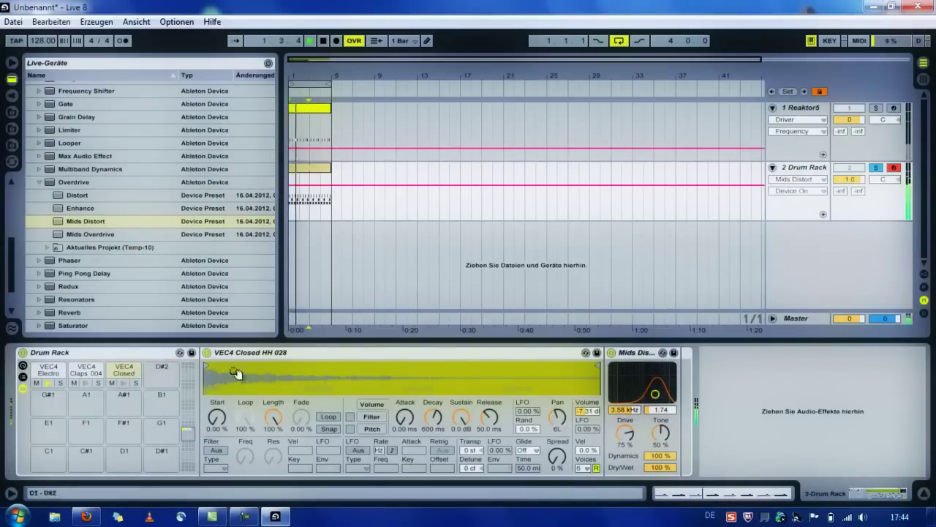
{"action": "left_click_drag", "start_coordinate": [655, 399], "coordinate": [651, 395]}
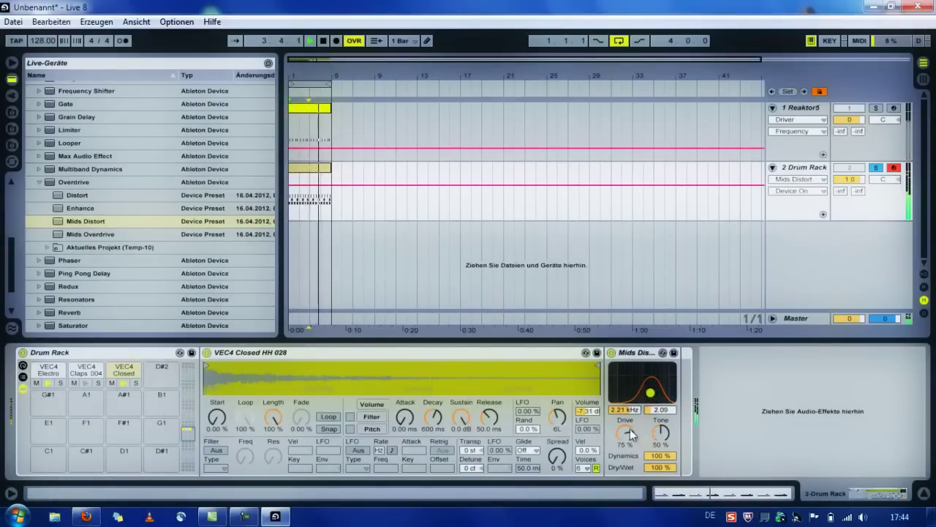
Set the closed hi-hat's volume to -12.4 dB, then unsolo the Drum Rack track and play the full mix.
{"action": "left_click", "coordinate": [581, 414]}
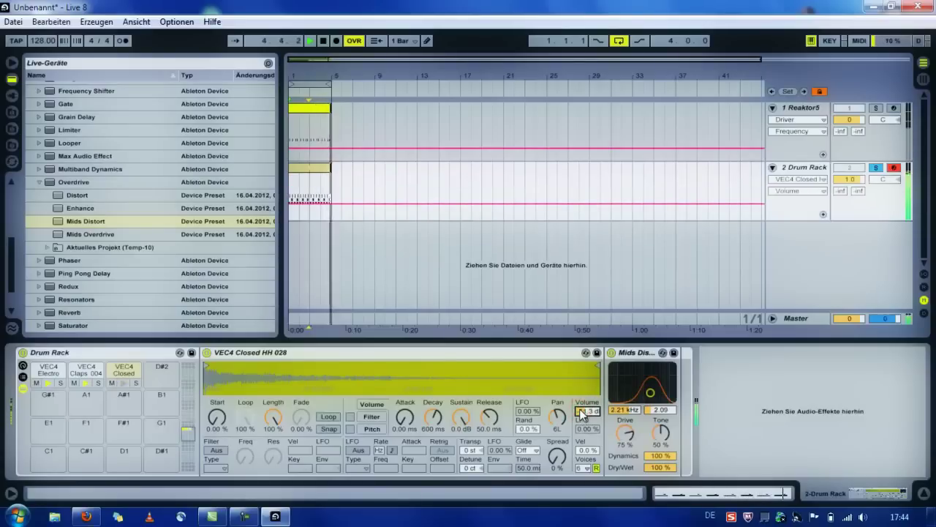
{"action": "scroll", "coordinate": [583, 414], "scroll_direction": "down", "scroll_amount": 3}
{"action": "scroll", "coordinate": [582, 414], "scroll_direction": "down", "scroll_amount": 5}
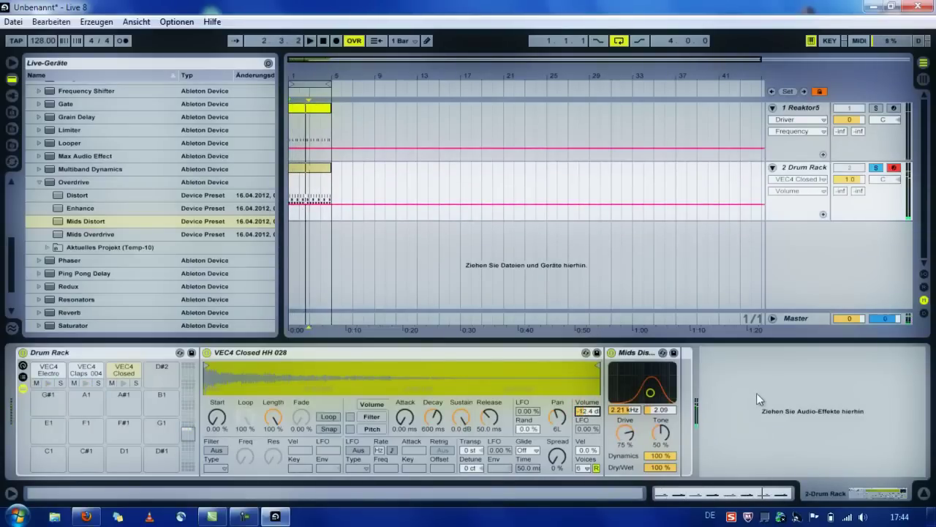
{"action": "left_click", "coordinate": [875, 169]}
{"action": "key", "text": "space"}
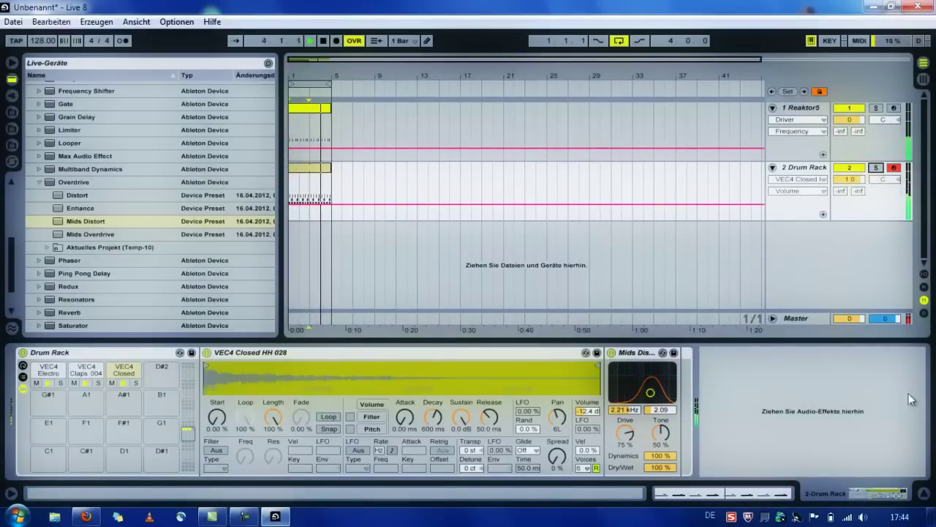
Hide the device view and show the VEC 4 final sample folder with its VEC4 Cymbals folder collapsed.
{"action": "key", "text": "ctrl+alt+l"}
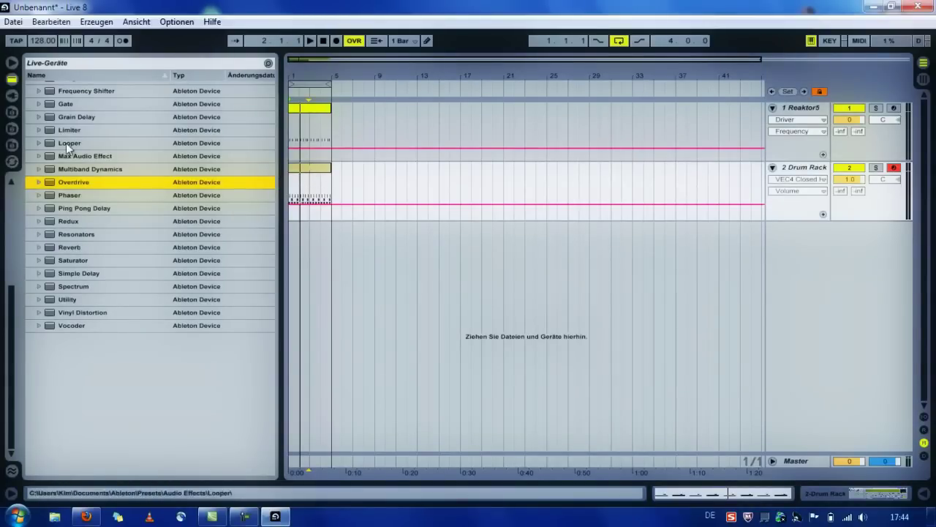
{"action": "left_click", "coordinate": [11, 112]}
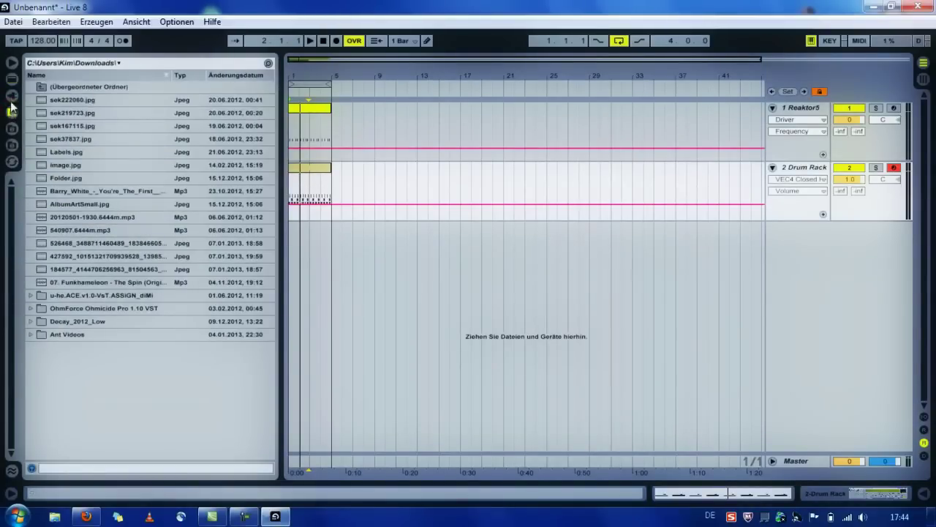
{"action": "left_click", "coordinate": [11, 95]}
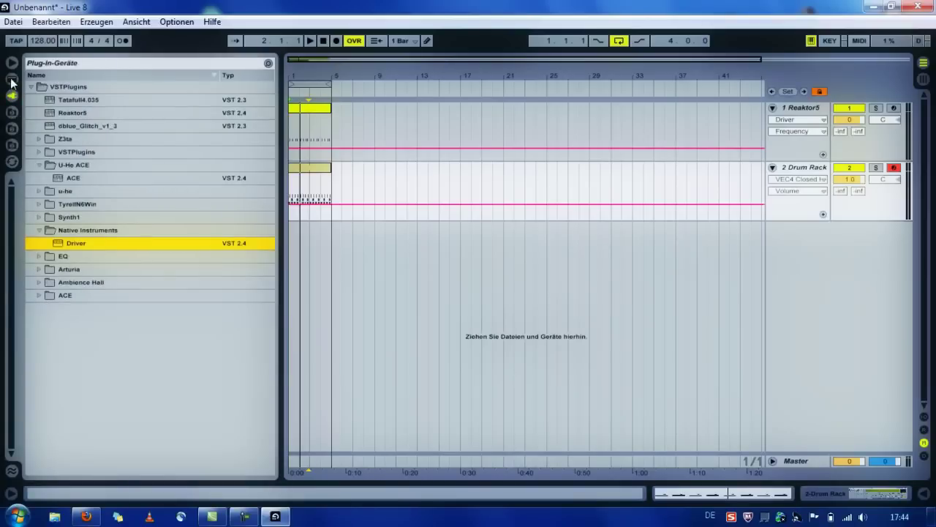
{"action": "left_click", "coordinate": [11, 112]}
{"action": "left_click", "coordinate": [11, 130]}
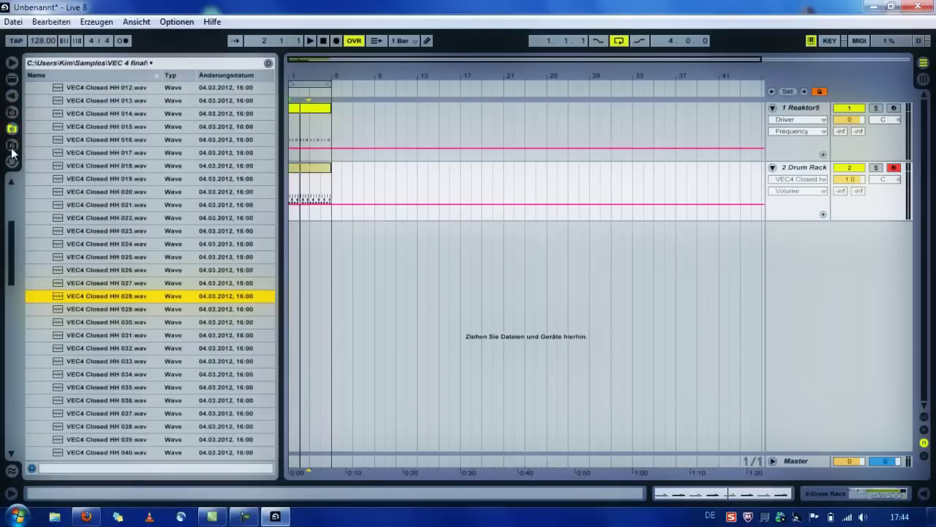
{"action": "left_click", "coordinate": [11, 145]}
{"action": "left_click", "coordinate": [11, 129]}
{"action": "scroll", "coordinate": [102, 203], "scroll_direction": "up", "scroll_amount": 3}
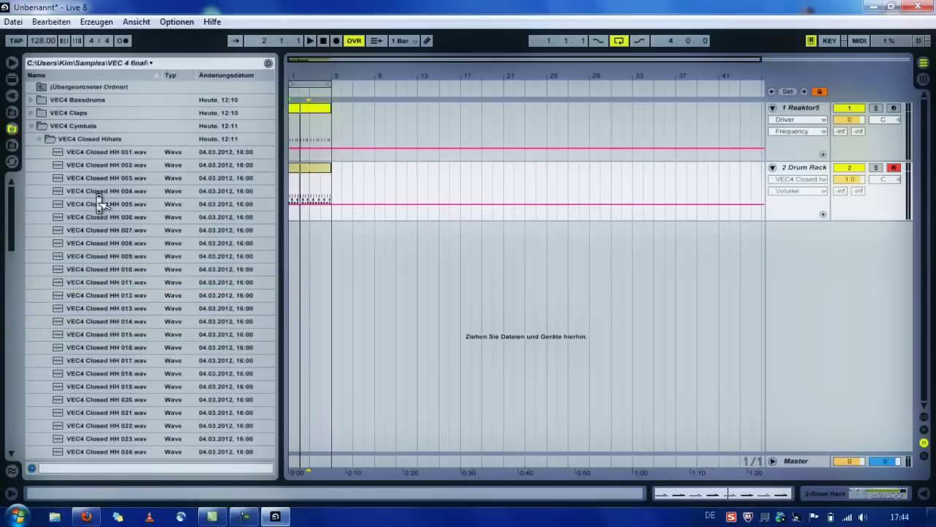
{"action": "left_click", "coordinate": [46, 140]}
{"action": "left_click", "coordinate": [45, 140]}
{"action": "key", "text": "Left"}
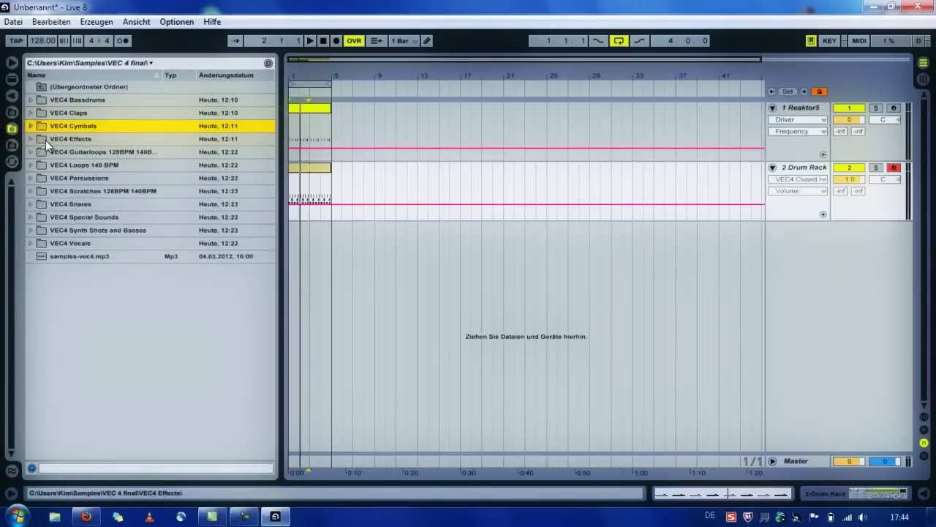
Expand the VEC4 Effects folder, look through its subfolders and collapse it.
{"action": "left_click", "coordinate": [45, 140]}
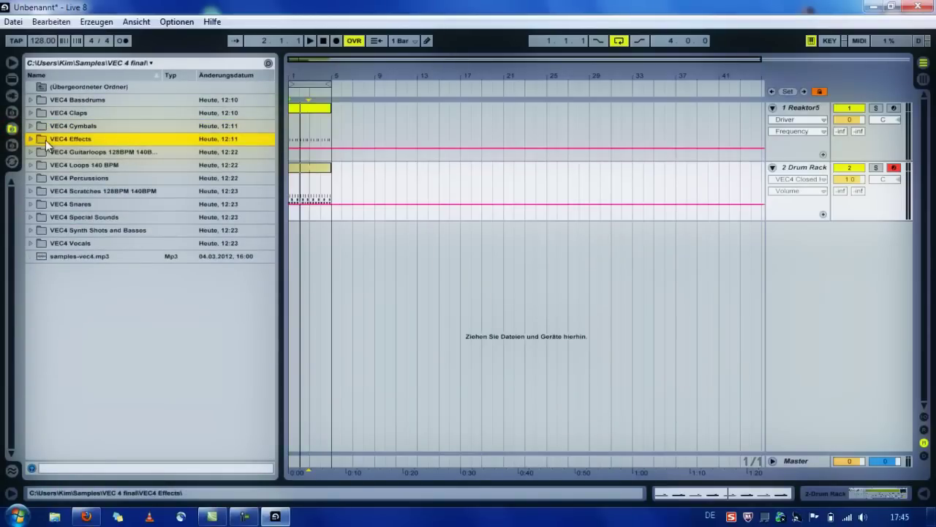
{"action": "left_click", "coordinate": [45, 140]}
{"action": "key", "text": "Down"}
{"action": "key", "text": "Down"}
{"action": "key", "text": "Down"}
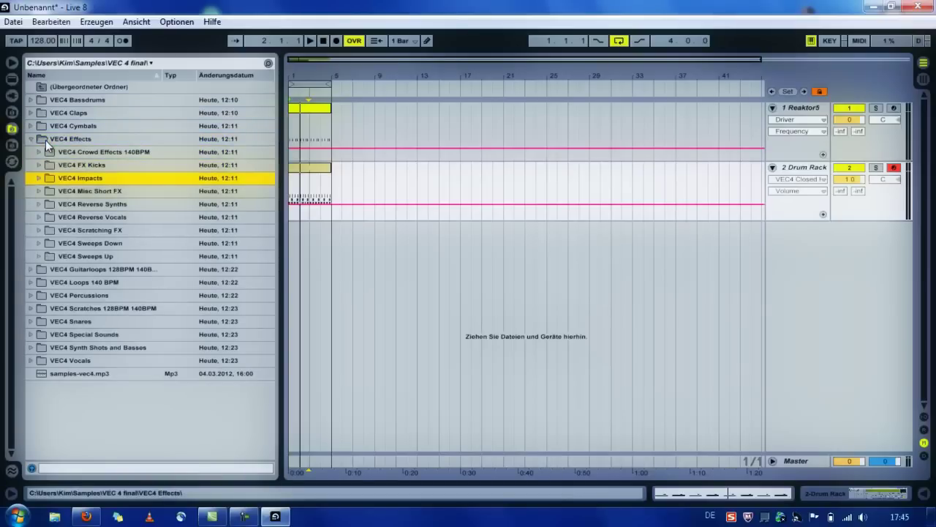
{"action": "key", "text": "Down"}
{"action": "key", "text": "Down"}
{"action": "key", "text": "Up"}
{"action": "key", "text": "Up"}
{"action": "key", "text": "Up"}
{"action": "key", "text": "Up"}
{"action": "key", "text": "Up"}
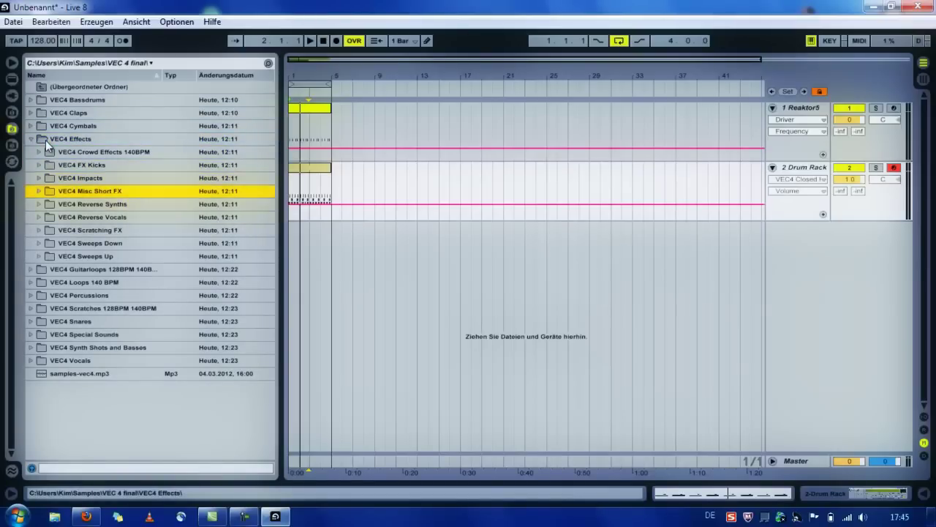
{"action": "key", "text": "Left"}
Browse the sample categories and expand the VEC4 Fills folder inside VEC4 Loops 140 BPM.
{"action": "key", "text": "Down"}
{"action": "key", "text": "Down"}
{"action": "key", "text": "Down"}
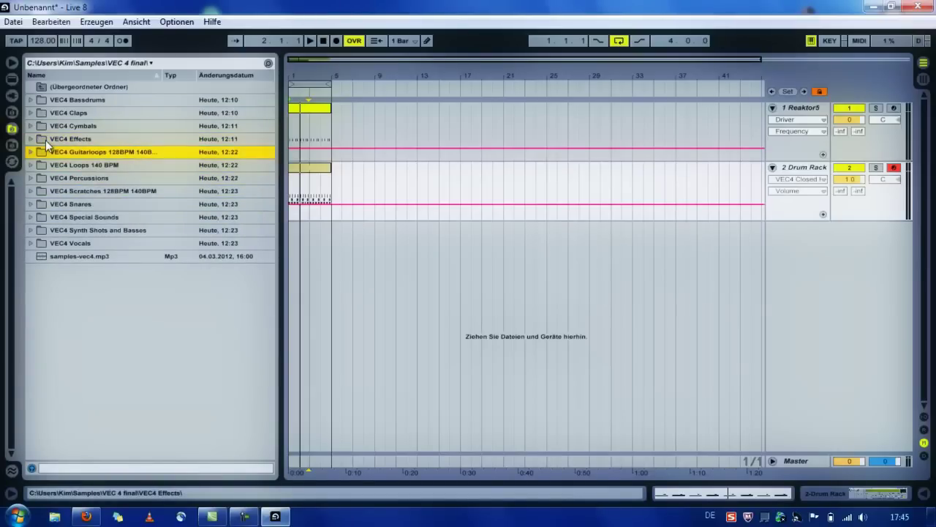
{"action": "key", "text": "Down"}
{"action": "key", "text": "Down"}
{"action": "key", "text": "Down"}
{"action": "key", "text": "Down"}
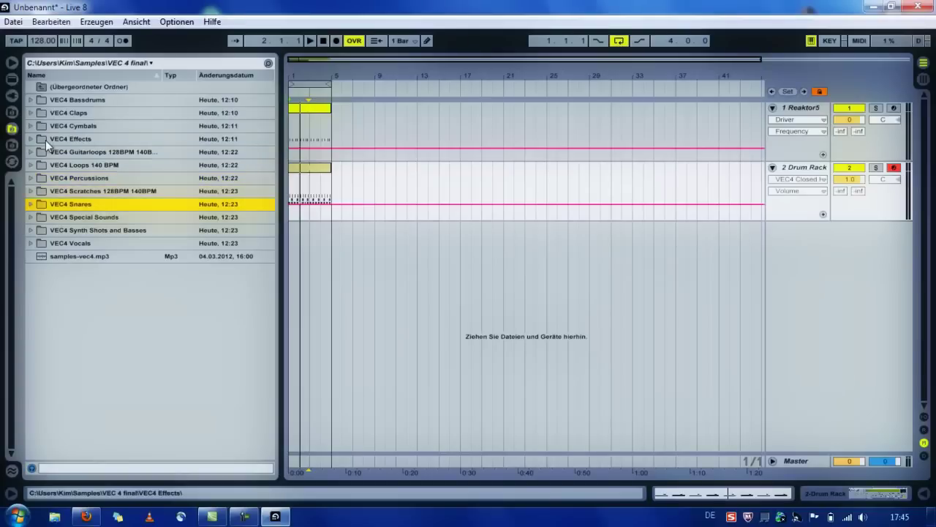
{"action": "key", "text": "Up"}
{"action": "key", "text": "Up"}
{"action": "key", "text": "Up"}
{"action": "key", "text": "Up"}
{"action": "key", "text": "Up"}
{"action": "key", "text": "Up"}
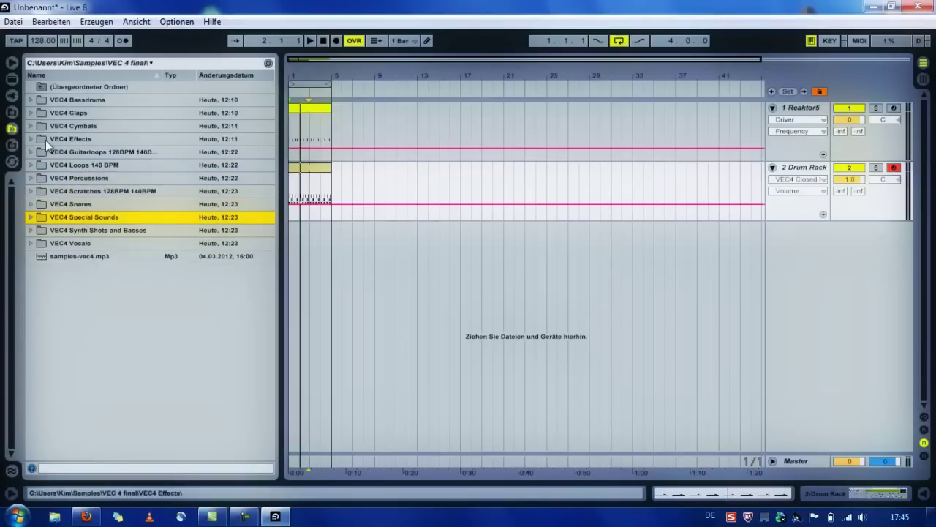
{"action": "key", "text": "Down"}
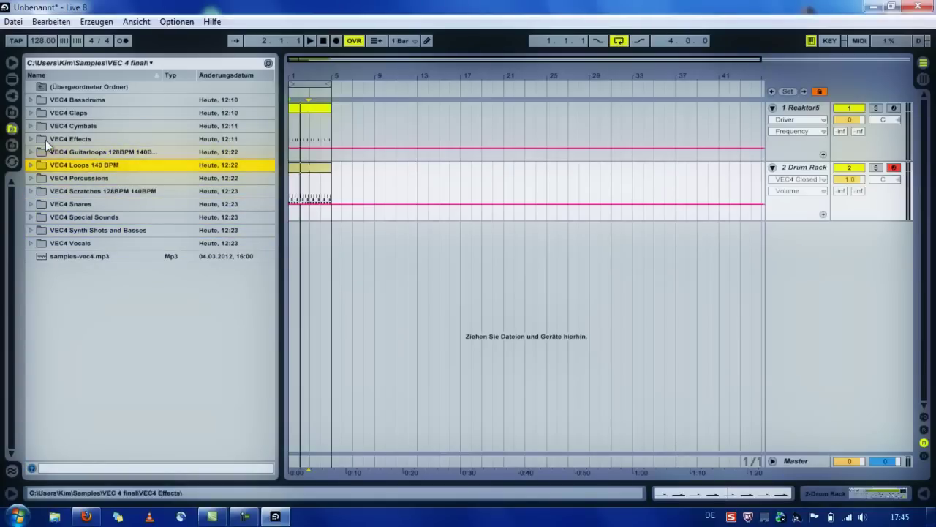
{"action": "key", "text": "Right"}
{"action": "key", "text": "Down"}
{"action": "key", "text": "Down"}
{"action": "key", "text": "Right"}
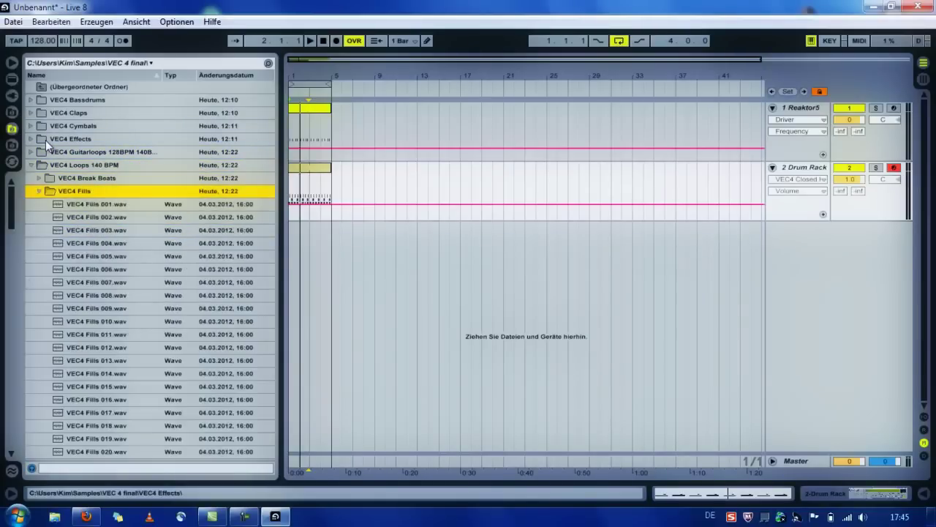
Preview the first three fill samples and select VEC4 Fills 001.wav.
{"action": "key", "text": "Down"}
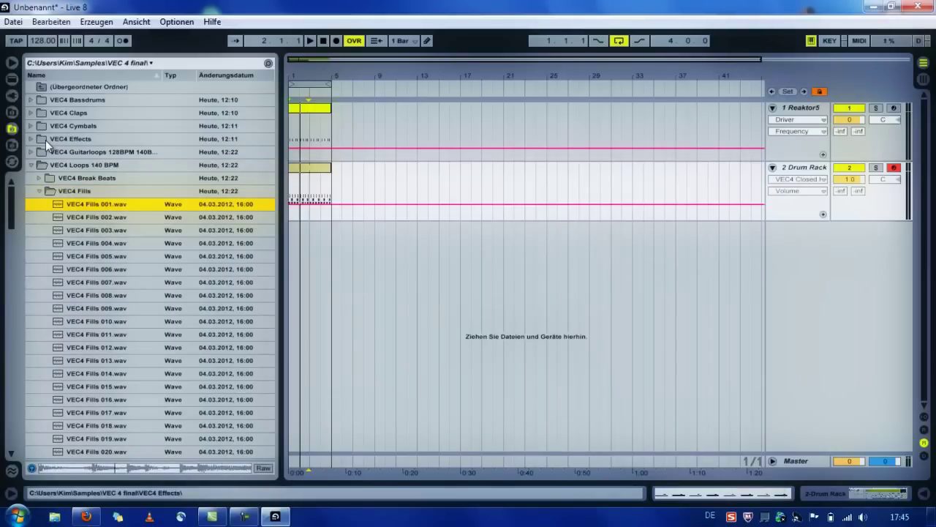
{"action": "key", "text": "Down"}
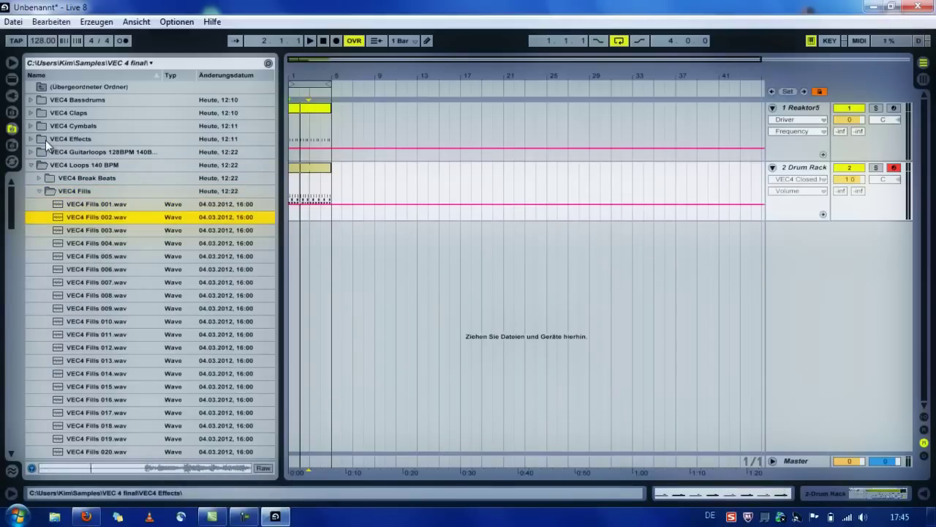
{"action": "key", "text": "Down"}
{"action": "key", "text": "Up"}
{"action": "key", "text": "Up"}
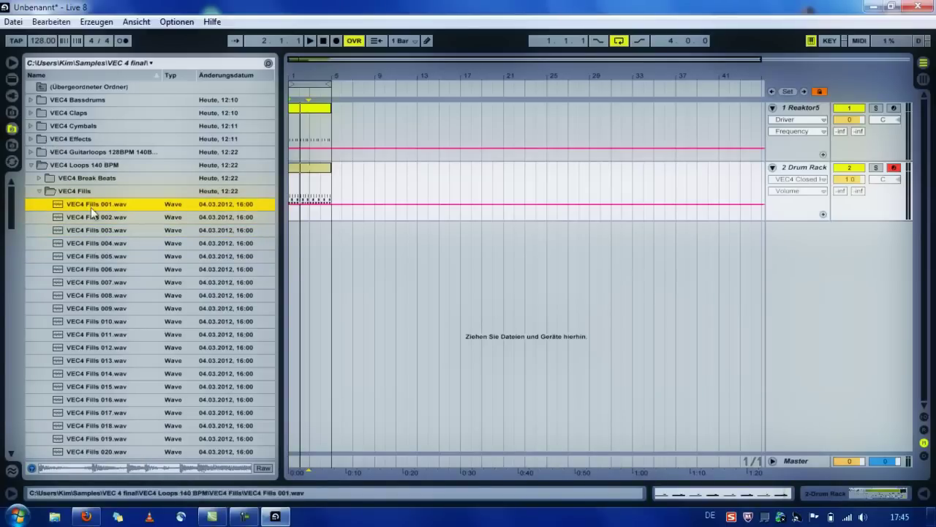
Show the Drum Rack's devices and load VEC4 Fills 001.wav onto the empty D#2 pad.
{"action": "left_click", "coordinate": [795, 170]}
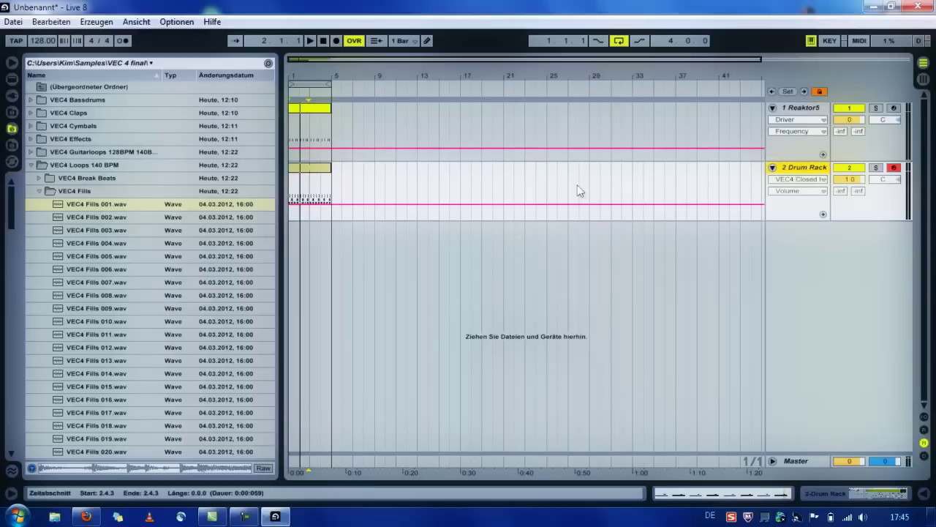
{"action": "double_click", "coordinate": [804, 167]}
{"action": "left_click_drag", "start_coordinate": [65, 209], "coordinate": [163, 374]}
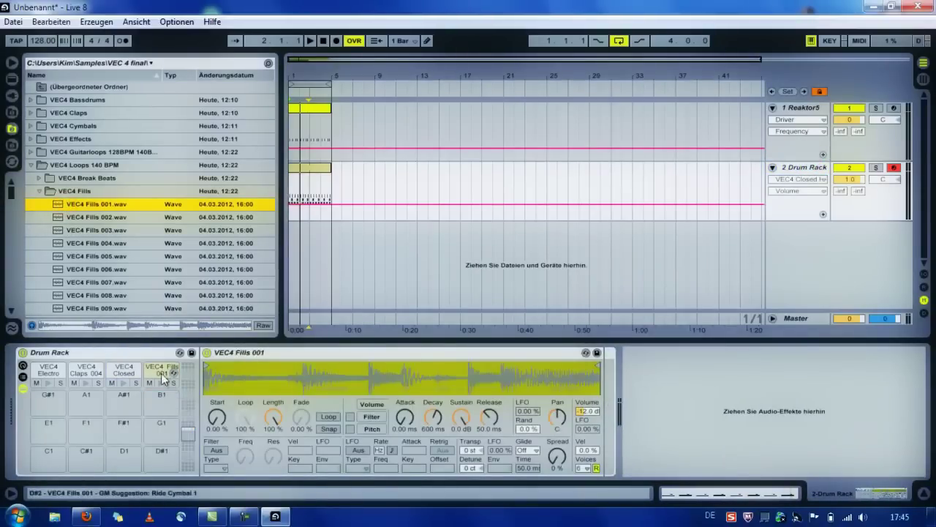
Add a one-bar VEC4 Fills 001 note at the start of the Drum Rack clip and play it back.
{"action": "double_click", "coordinate": [303, 171]}
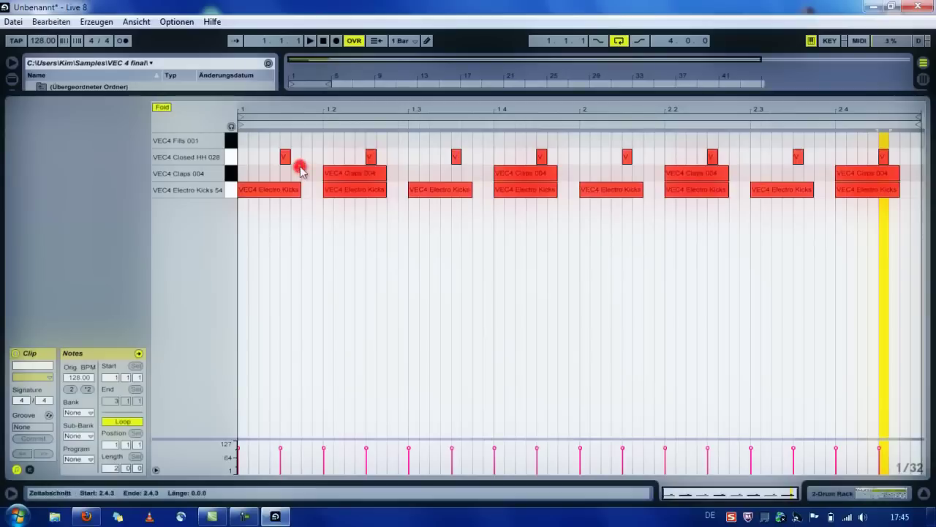
{"action": "double_click", "coordinate": [243, 140]}
{"action": "left_click_drag", "start_coordinate": [247, 139], "coordinate": [579, 139]}
{"action": "key", "text": "space"}
{"action": "key", "text": "space"}
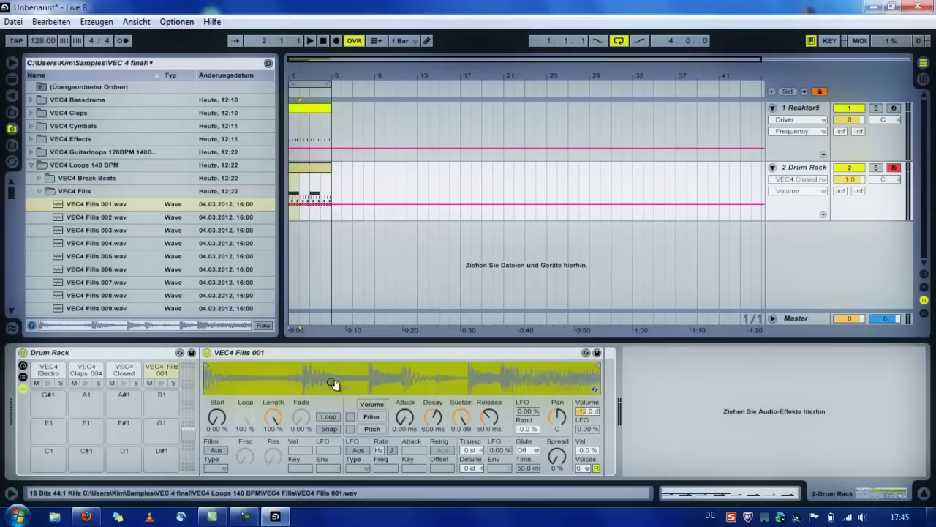
{"action": "key", "text": "space"}
Collapse the VEC4 Fills folder, look through the other loop folders including VEC4 Hihat Percussion Loops, and collapse VEC4 Loops 140 BPM.
{"action": "left_click", "coordinate": [73, 206]}
{"action": "key", "text": "Up"}
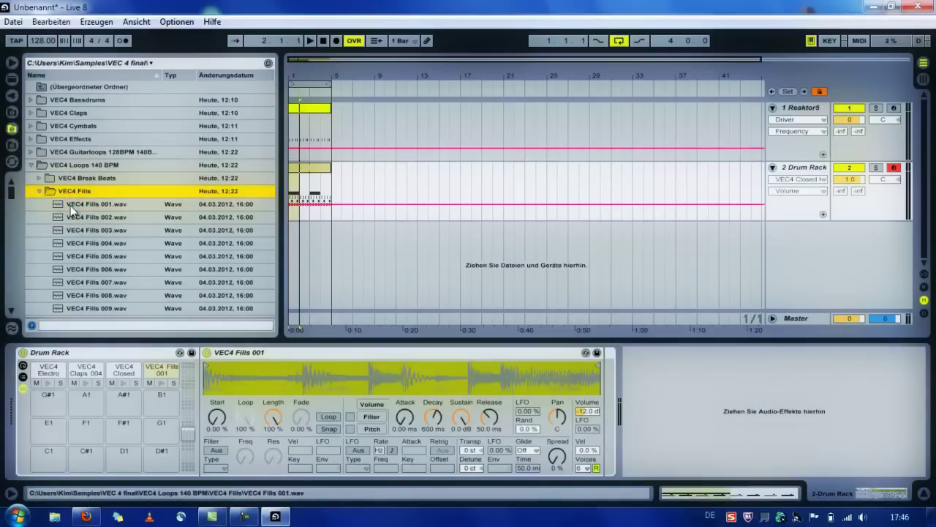
{"action": "key", "text": "Left"}
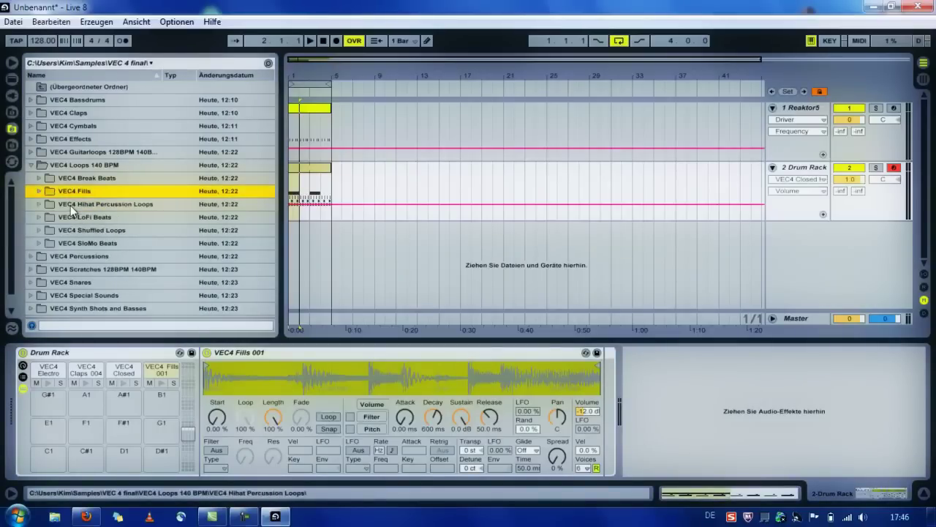
{"action": "key", "text": "Down"}
{"action": "key", "text": "Right"}
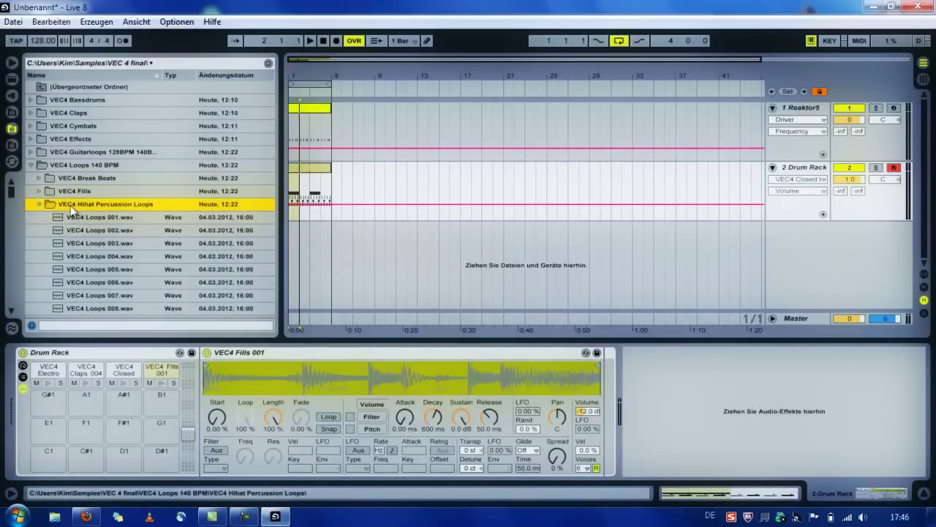
{"action": "key", "text": "Left"}
{"action": "key", "text": "Down"}
{"action": "key", "text": "Down"}
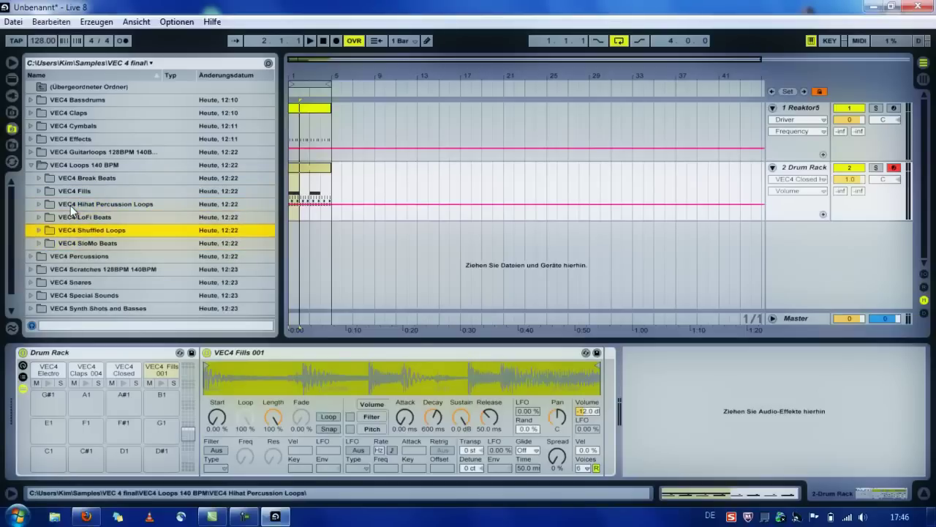
{"action": "key", "text": "Up"}
{"action": "key", "text": "Up"}
{"action": "key", "text": "Up"}
{"action": "key", "text": "Up"}
{"action": "key", "text": "Up"}
{"action": "key", "text": "Up"}
{"action": "key", "text": "Up"}
{"action": "key", "text": "Down"}
{"action": "key", "text": "Down"}
{"action": "key", "text": "Left"}
{"action": "key", "text": "Up"}
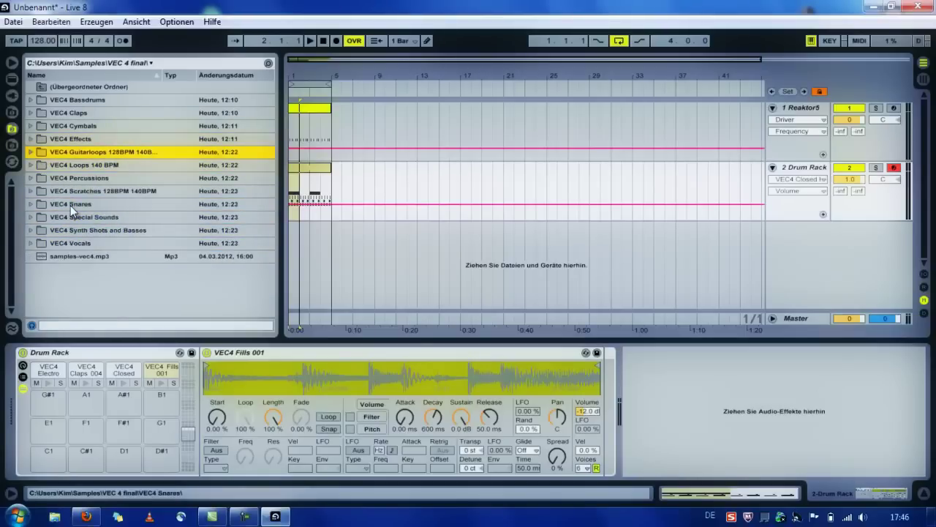
Check the subfolders of the VEC4 Guitarloops folder, collapse it and browse the remaining sample categories.
{"action": "key", "text": "Right"}
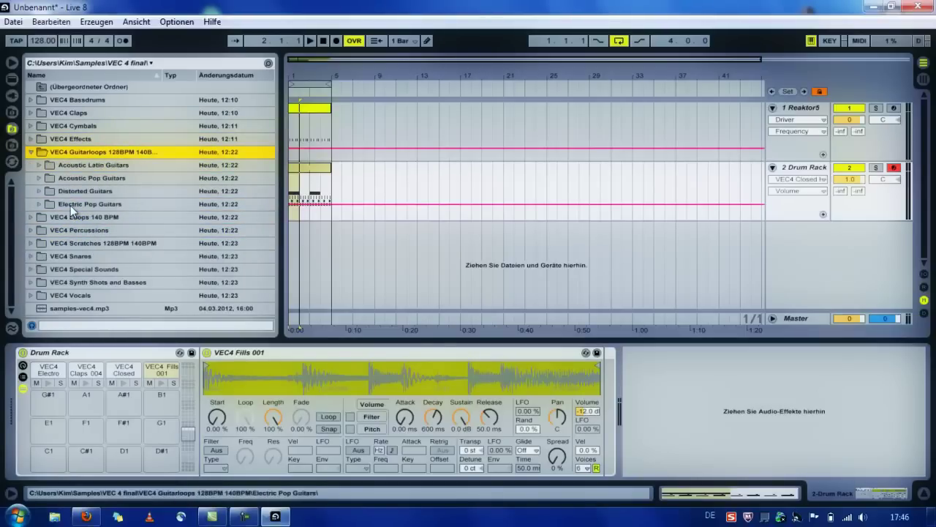
{"action": "key", "text": "Left"}
{"action": "key", "text": "Up"}
{"action": "key", "text": "Down"}
{"action": "key", "text": "Down"}
{"action": "key", "text": "Down"}
{"action": "key", "text": "Down"}
{"action": "key", "text": "Down"}
{"action": "key", "text": "Down"}
{"action": "key", "text": "Down"}
{"action": "key", "text": "Down"}
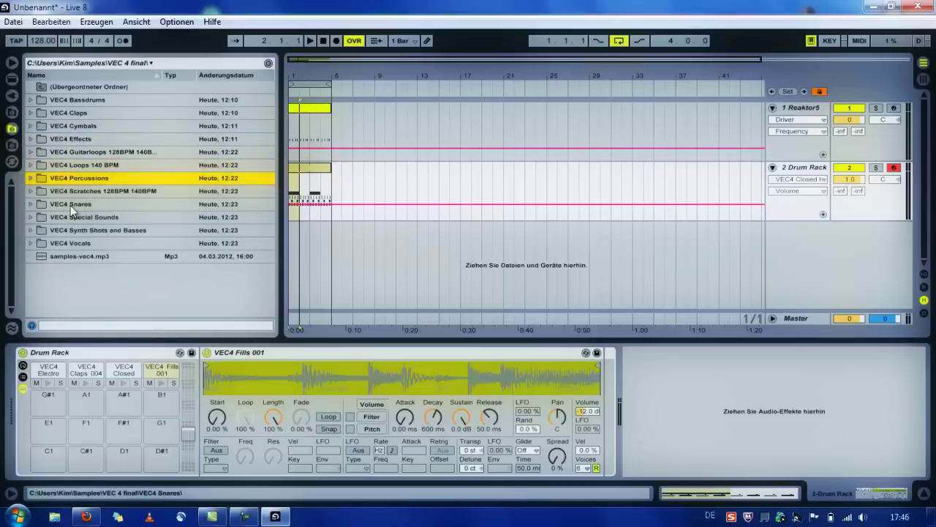
Go back up the sample folder list and expand the VEC4 Effects folder.
{"action": "key", "text": "Up"}
{"action": "key", "text": "Up"}
{"action": "key", "text": "Up"}
{"action": "key", "text": "Up"}
{"action": "key", "text": "Up"}
{"action": "key", "text": "Up"}
{"action": "key", "text": "Up"}
{"action": "key", "text": "Up"}
{"action": "key", "text": "Up"}
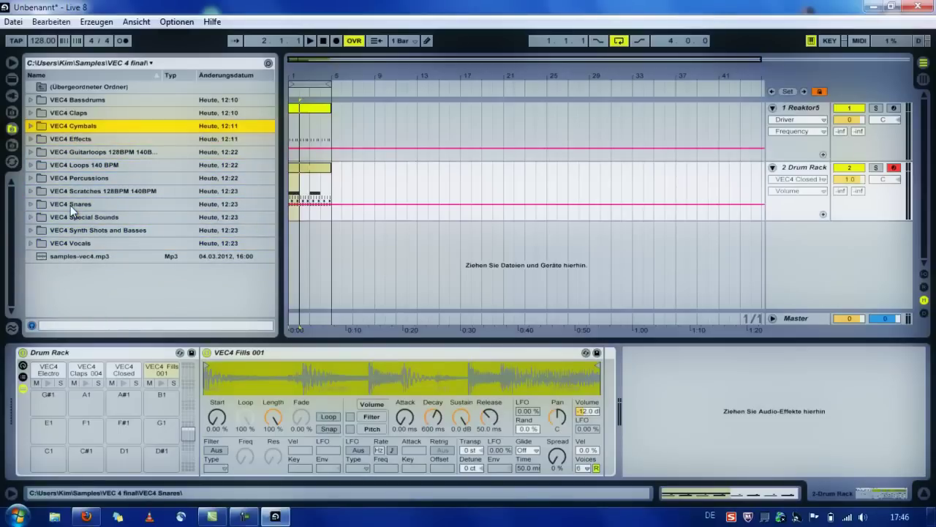
{"action": "key", "text": "Down"}
{"action": "key", "text": "Right"}
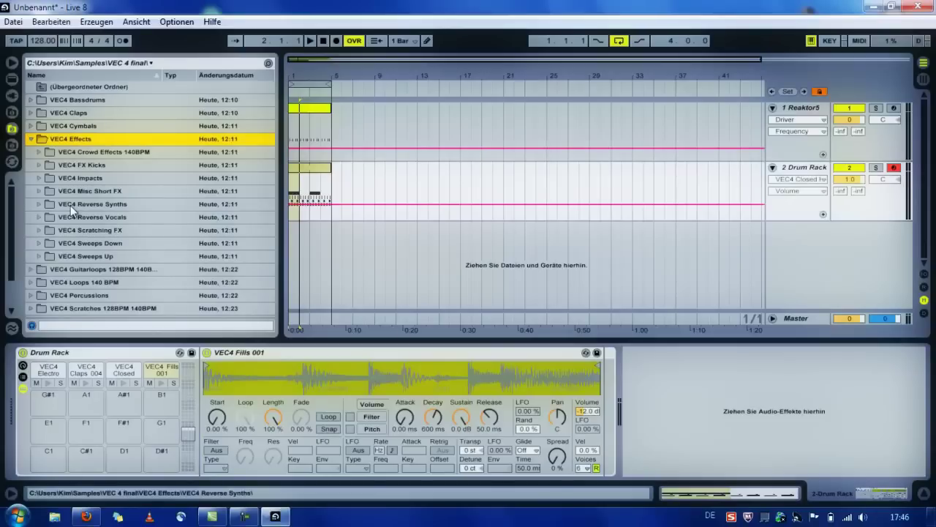
Expand the VEC4 Misc Short FX folder inside VEC4 Effects and preview its first samples.
{"action": "key", "text": "Down"}
{"action": "key", "text": "Down"}
{"action": "key", "text": "Down"}
{"action": "key", "text": "Down"}
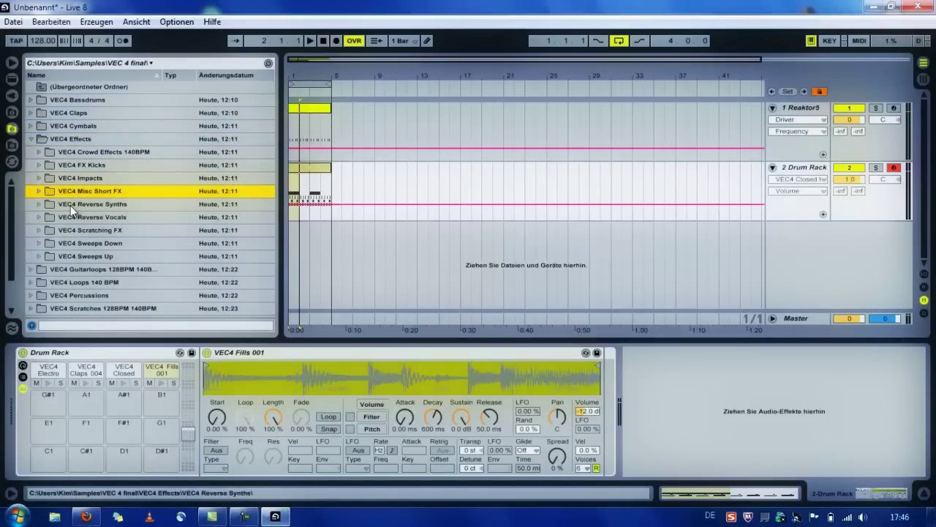
{"action": "key", "text": "Right"}
{"action": "key", "text": "Down"}
{"action": "key", "text": "Down"}
{"action": "key", "text": "Up"}
{"action": "key", "text": "Up"}
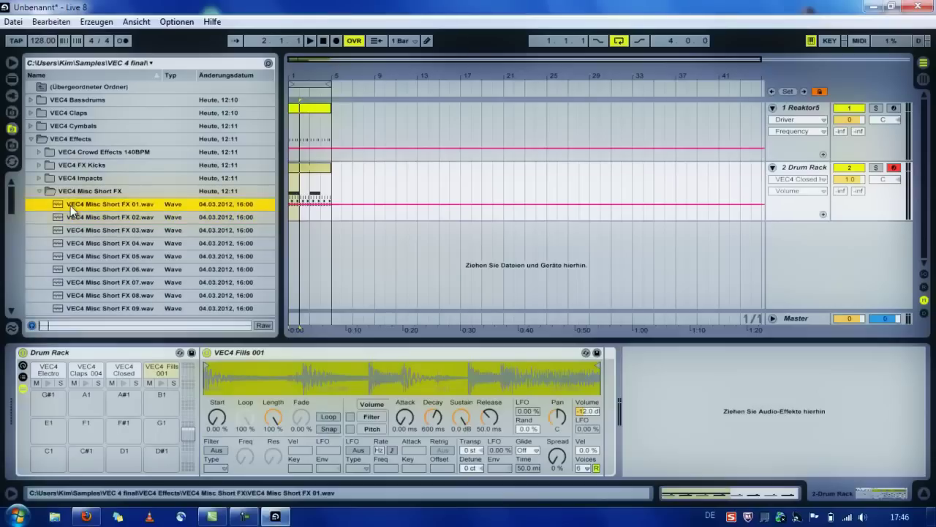
Collapse the VEC4 Misc Short FX folder and its parent folder VEC4 Effects.
{"action": "key", "text": "Left"}
{"action": "key", "text": "Up"}
{"action": "key", "text": "Up"}
{"action": "key", "text": "Up"}
{"action": "key", "text": "Up"}
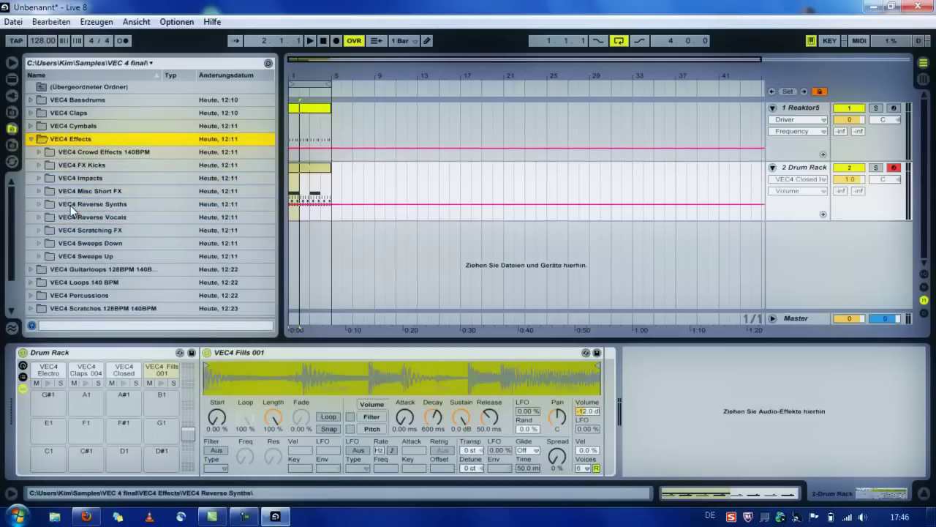
{"action": "key", "text": "Left"}
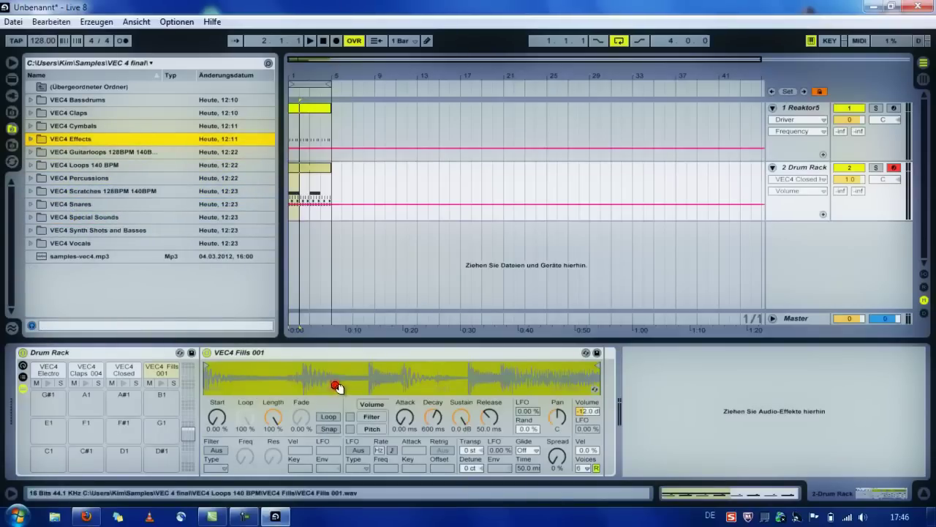
Play the beat briefly, open the file management list for the VEC4 Fills 001 sample and close it again.
{"action": "key", "text": "space"}
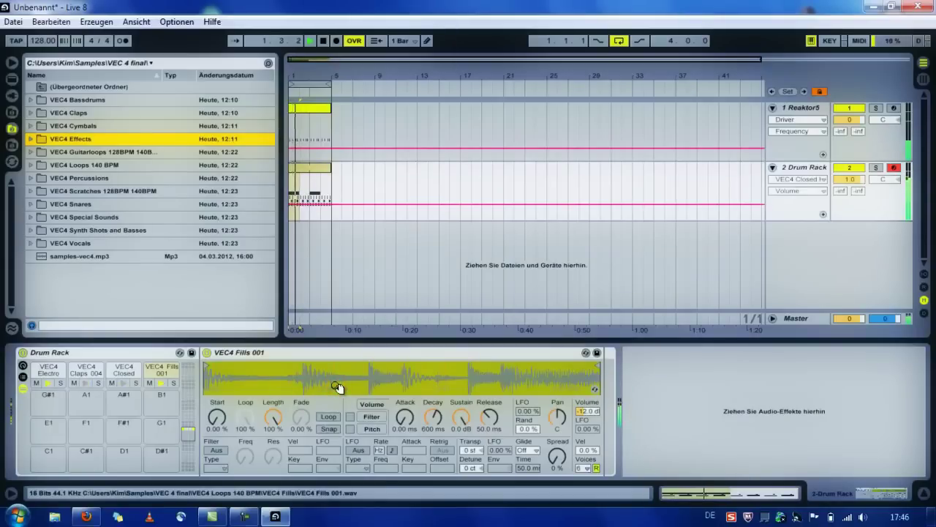
{"action": "key", "text": "space"}
{"action": "right_click", "coordinate": [349, 384]}
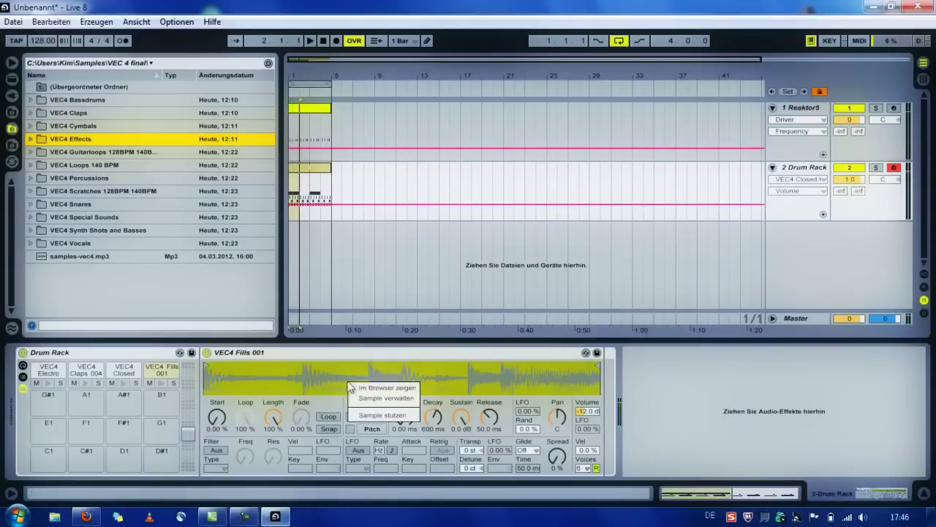
{"action": "left_click", "coordinate": [375, 398]}
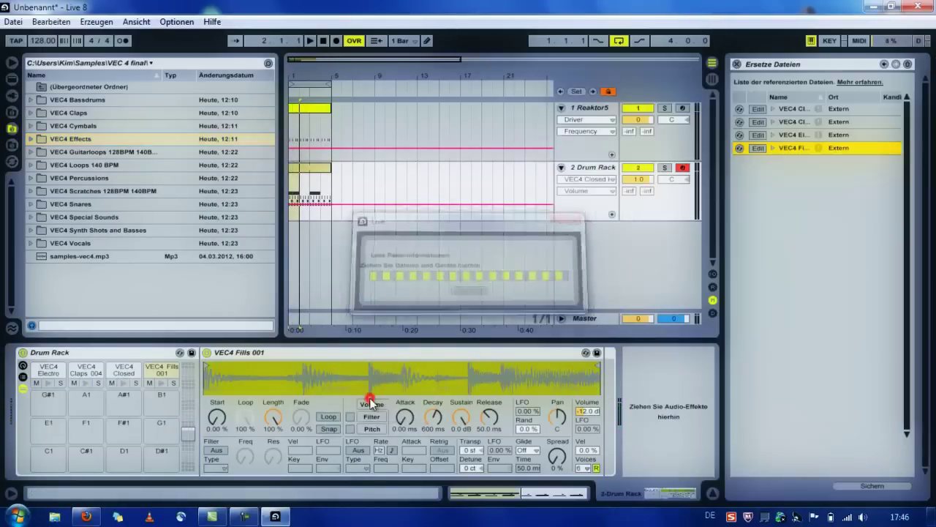
{"action": "left_click", "coordinate": [737, 64]}
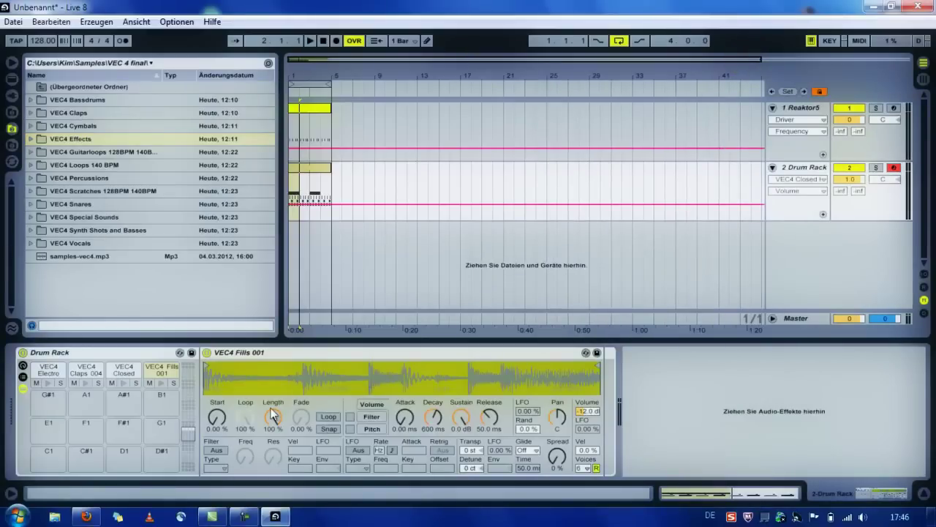
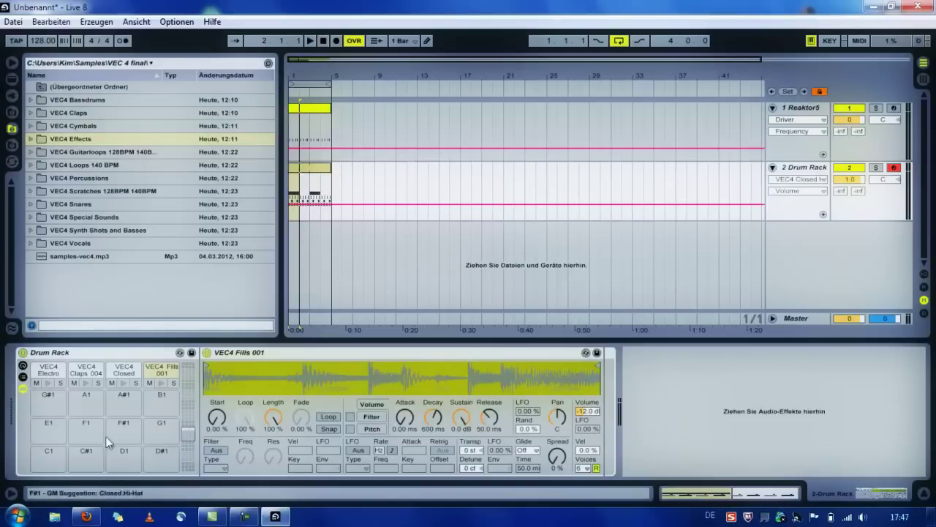
Play the beat again and delete the VEC4 Fills 001 sample from the D#2 pad of the Drum Rack.
{"action": "left_click", "coordinate": [162, 369]}
{"action": "scroll", "coordinate": [163, 370], "scroll_direction": "up", "scroll_amount": 10}
{"action": "left_click", "coordinate": [163, 370]}
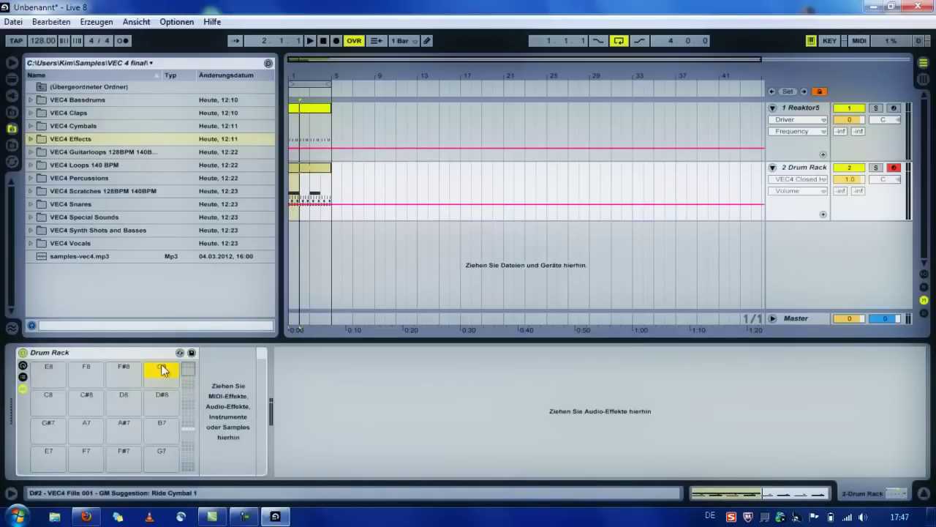
{"action": "key", "text": "space"}
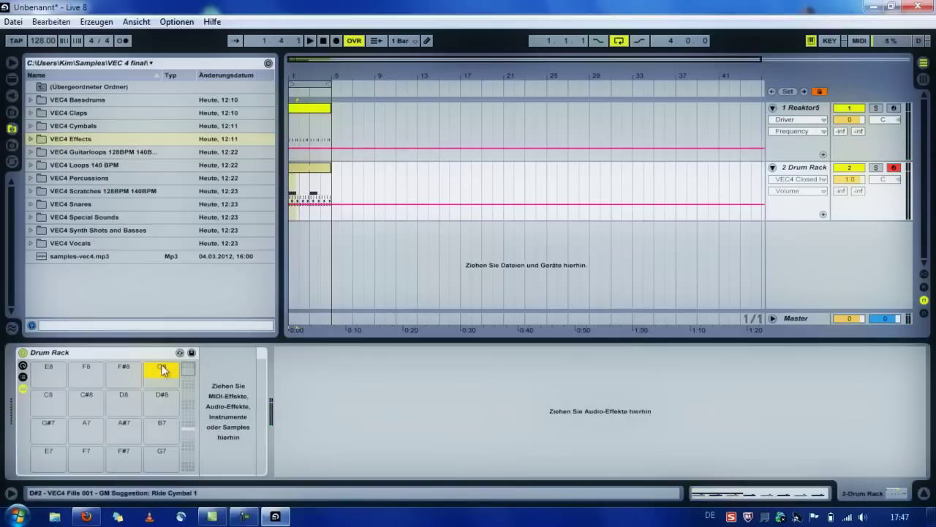
{"action": "left_click", "coordinate": [790, 171]}
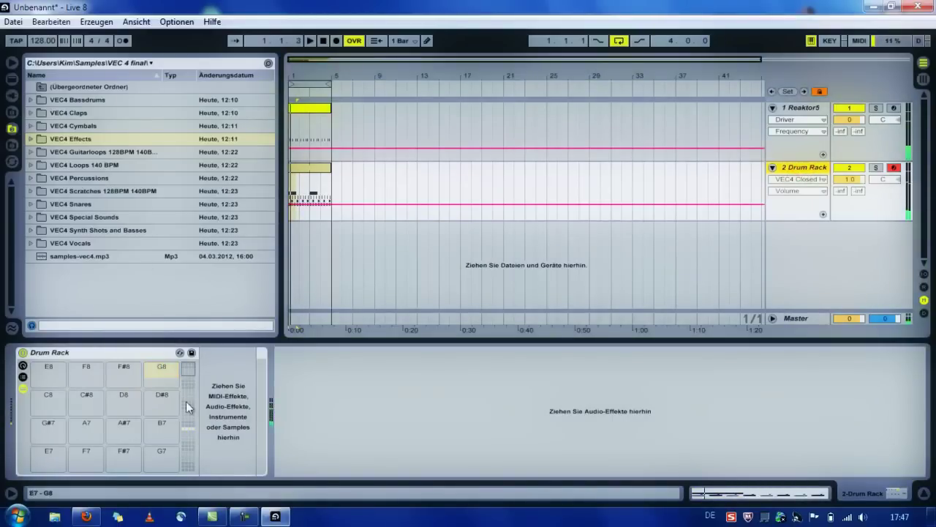
{"action": "left_click_drag", "start_coordinate": [187, 368], "coordinate": [187, 433]}
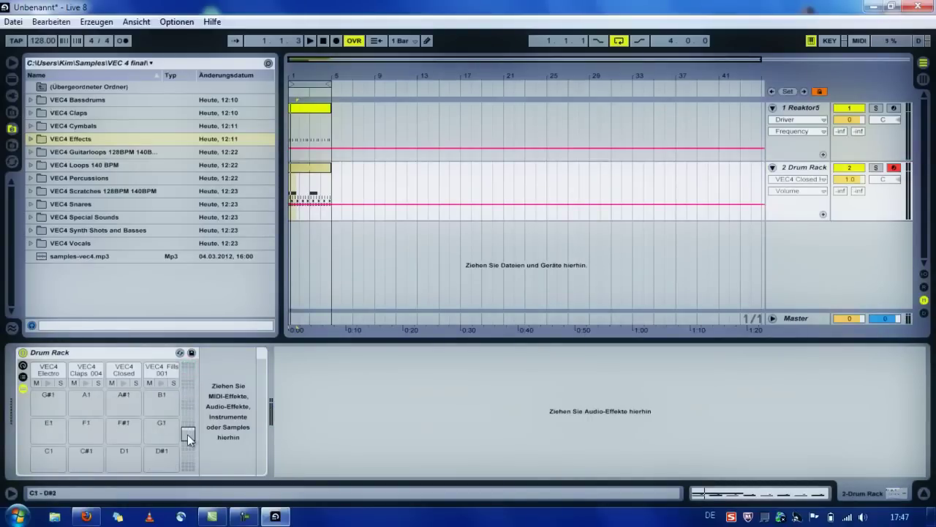
{"action": "left_click", "coordinate": [158, 370]}
{"action": "key", "text": "Delete"}
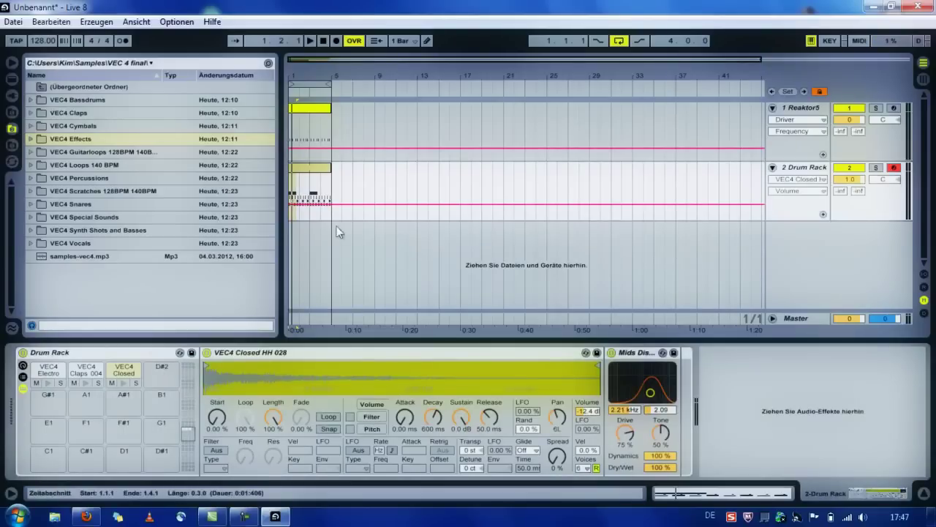
Remove the leftover D#2 fill note from the Drum Rack clip and return to the device view.
{"action": "left_click", "coordinate": [363, 263]}
{"action": "left_click", "coordinate": [308, 171]}
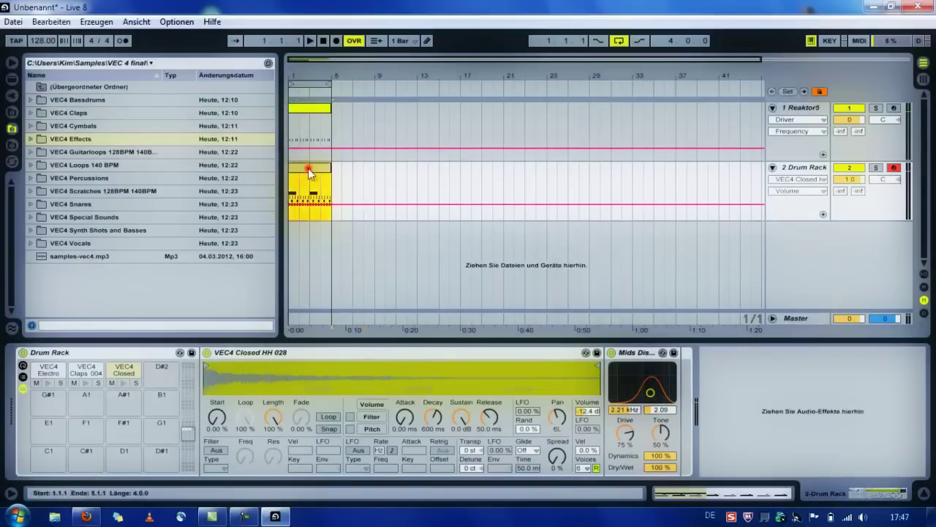
{"action": "double_click", "coordinate": [308, 170]}
{"action": "left_click", "coordinate": [266, 134]}
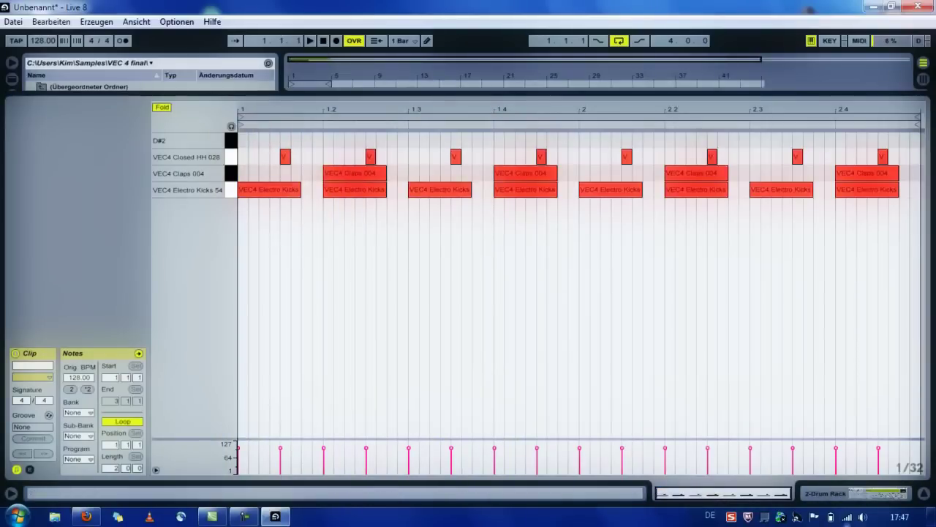
{"action": "key", "text": "shift+Tab"}
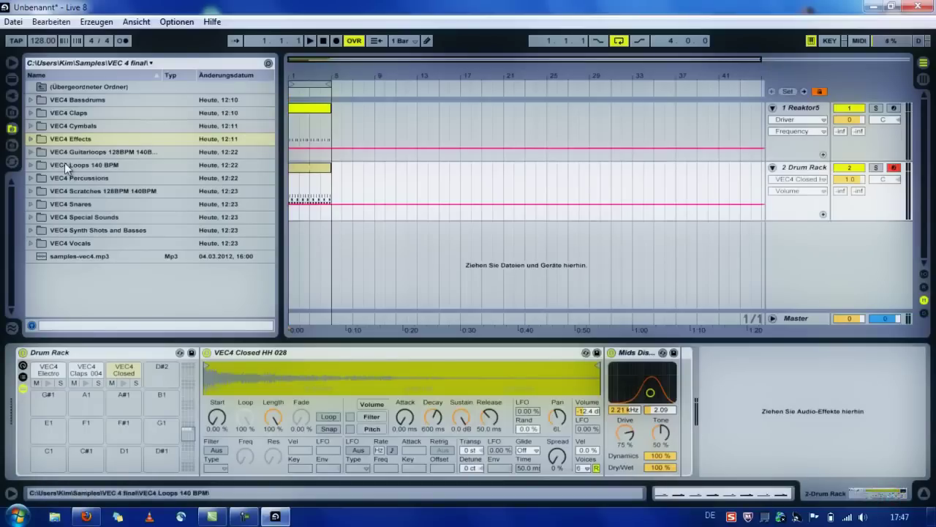
Expand the VEC4 Loops 140 BPM folder and its VEC4 Fills subfolder.
{"action": "key", "text": "Down"}
{"action": "key", "text": "Down"}
{"action": "key", "text": "Down"}
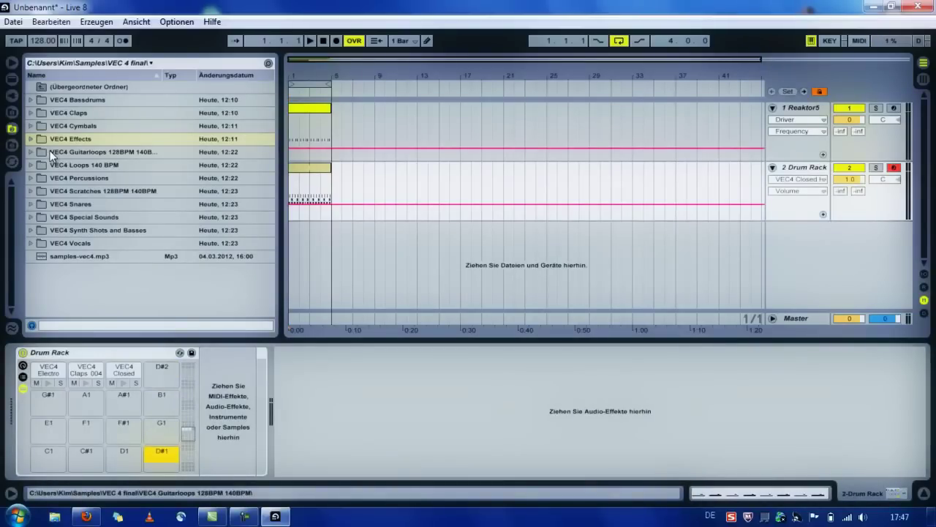
{"action": "left_click", "coordinate": [49, 151]}
{"action": "key", "text": "Down"}
{"action": "key", "text": "Right"}
{"action": "key", "text": "Down"}
{"action": "key", "text": "Down"}
{"action": "key", "text": "Right"}
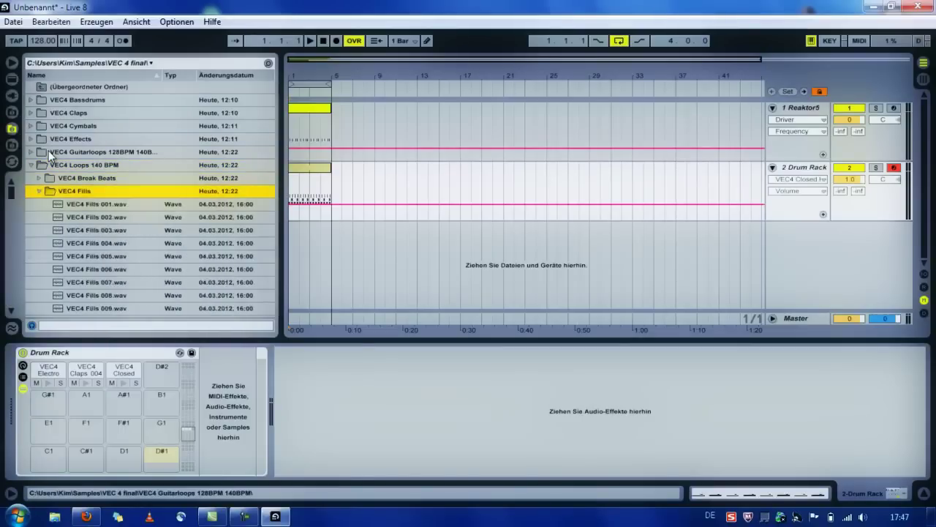
Place VEC4 Fills 001.wav at bar 1 on a new audio track, play it with the beat and unfold the track.
{"action": "key", "text": "Down"}
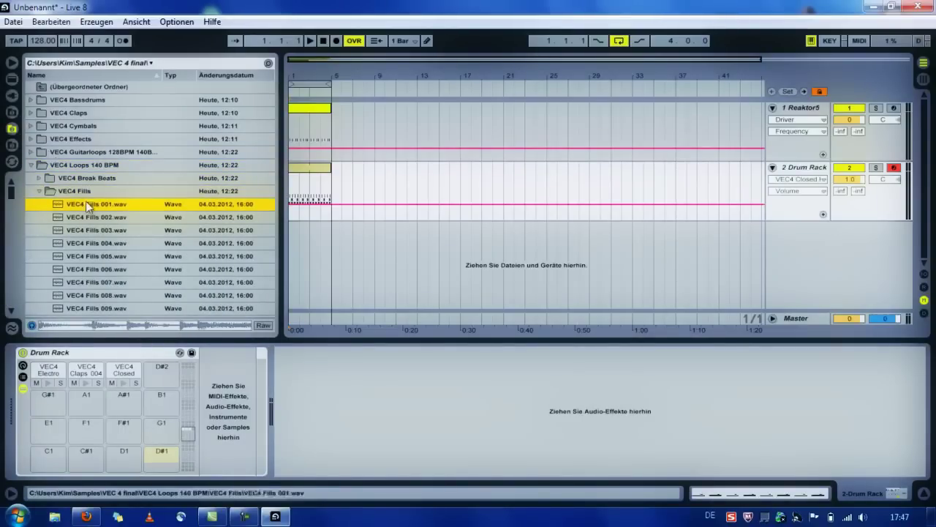
{"action": "left_click_drag", "start_coordinate": [87, 201], "coordinate": [292, 237]}
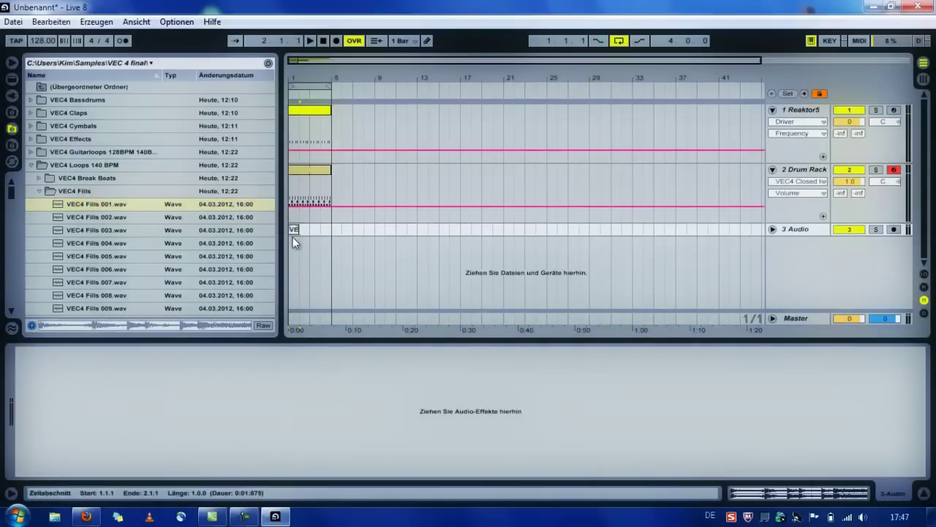
{"action": "key", "text": "space"}
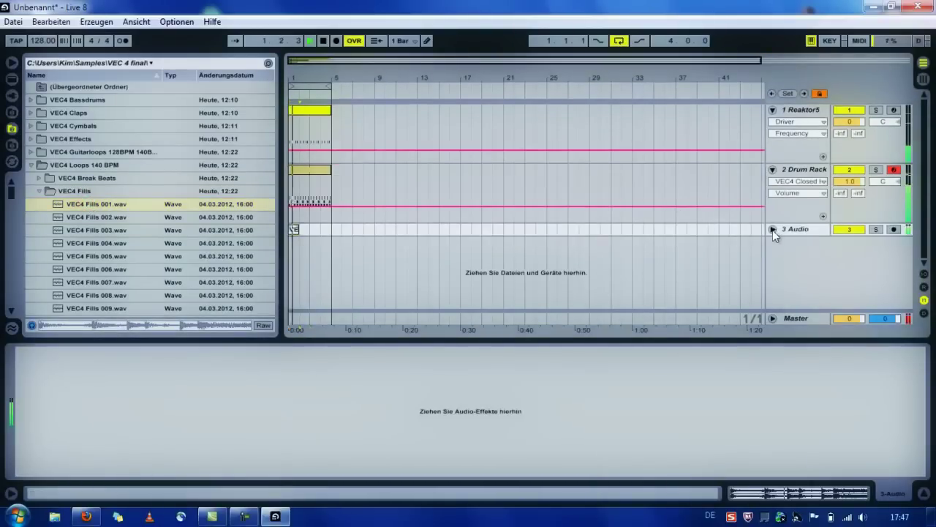
{"action": "left_click", "coordinate": [773, 229]}
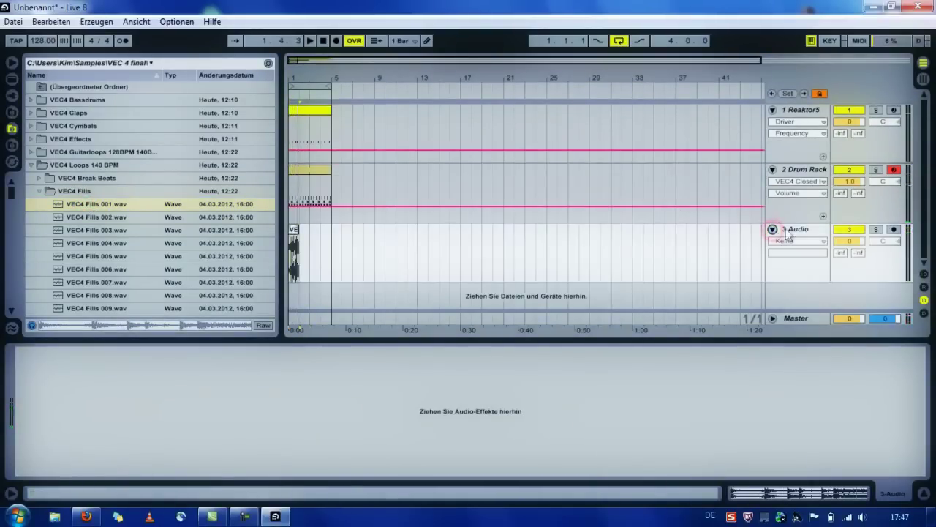
Solo the Drum Rack and audio tracks, lower the audio track's volume to -5.1 dB and play them together.
{"action": "left_click", "coordinate": [875, 169]}
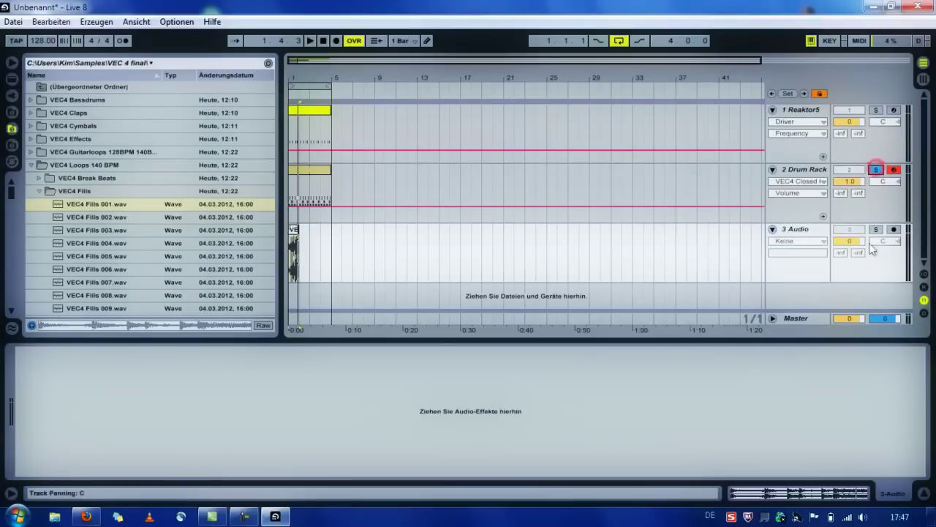
{"action": "left_click", "coordinate": [876, 229]}
{"action": "left_click_drag", "start_coordinate": [855, 244], "coordinate": [854, 245]}
{"action": "key", "text": "space"}
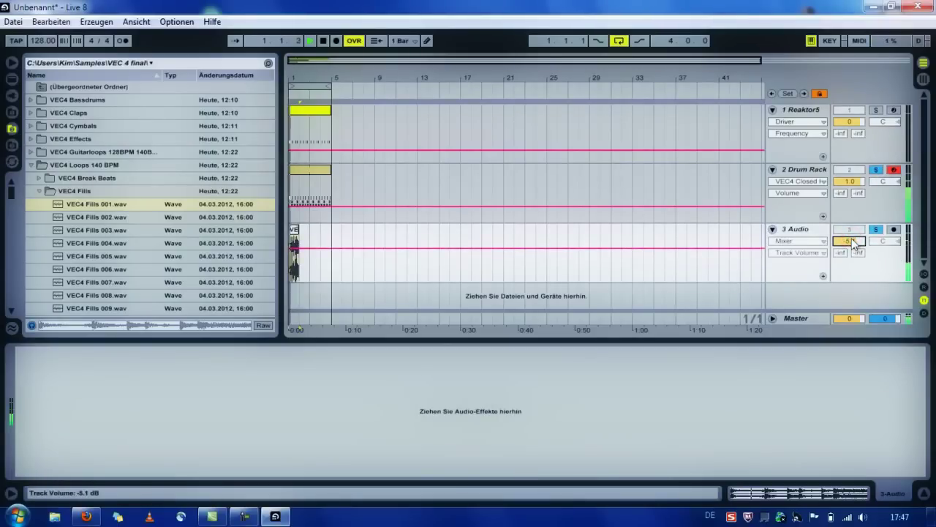
Open the VEC4 Fills 001 clip, switch its warping off and on again, and play it back.
{"action": "double_click", "coordinate": [296, 233]}
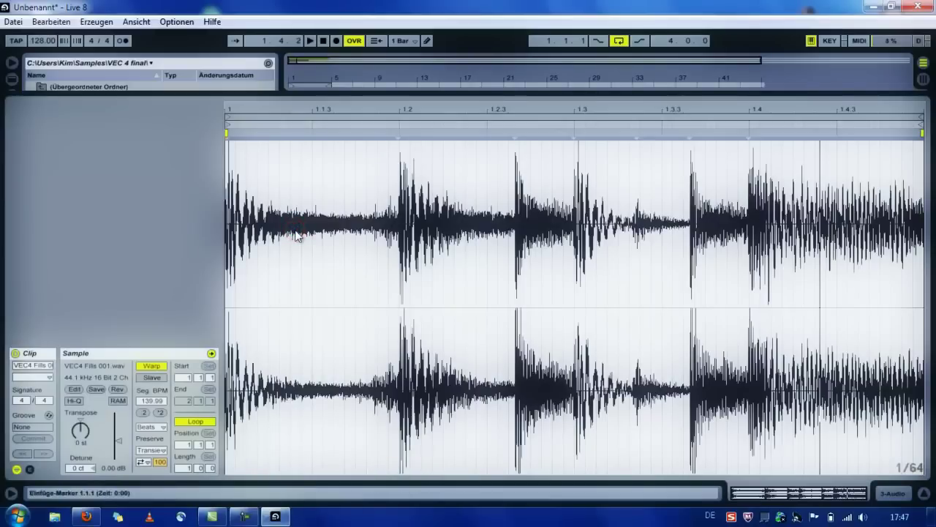
{"action": "left_click", "coordinate": [149, 367]}
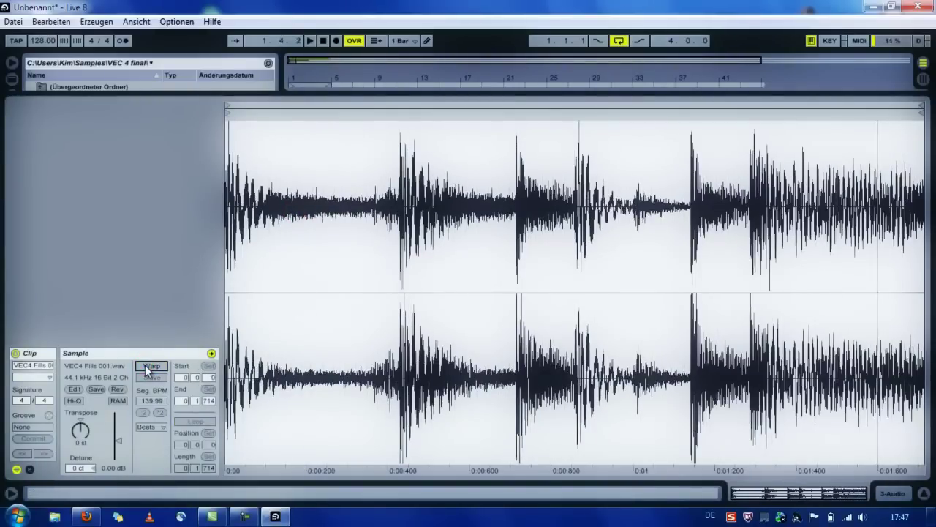
{"action": "left_click", "coordinate": [150, 366]}
{"action": "key", "text": "space"}
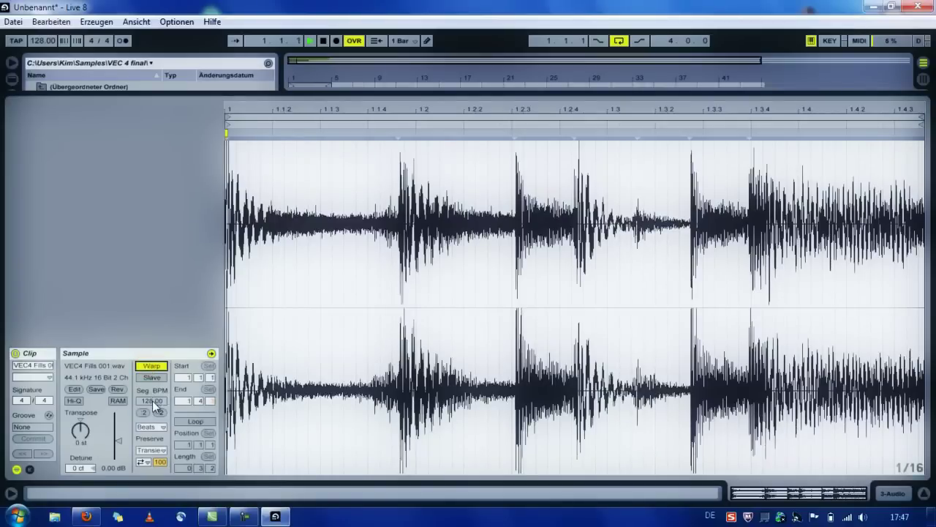
{"action": "left_click", "coordinate": [153, 400]}
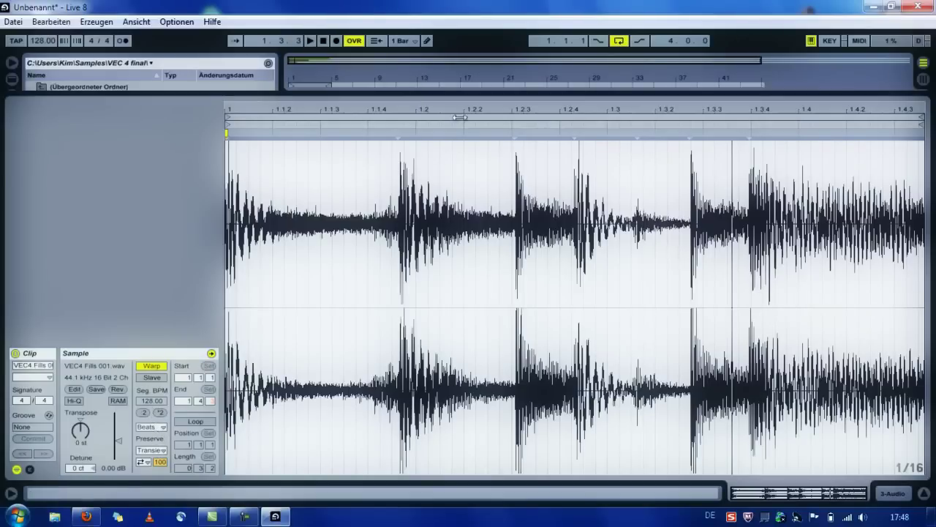
Refine the clip grid to 1/64, set a warp marker at the end of the fill and play it back.
{"action": "key", "text": "ctrl+1"}
{"action": "key", "text": "ctrl+1"}
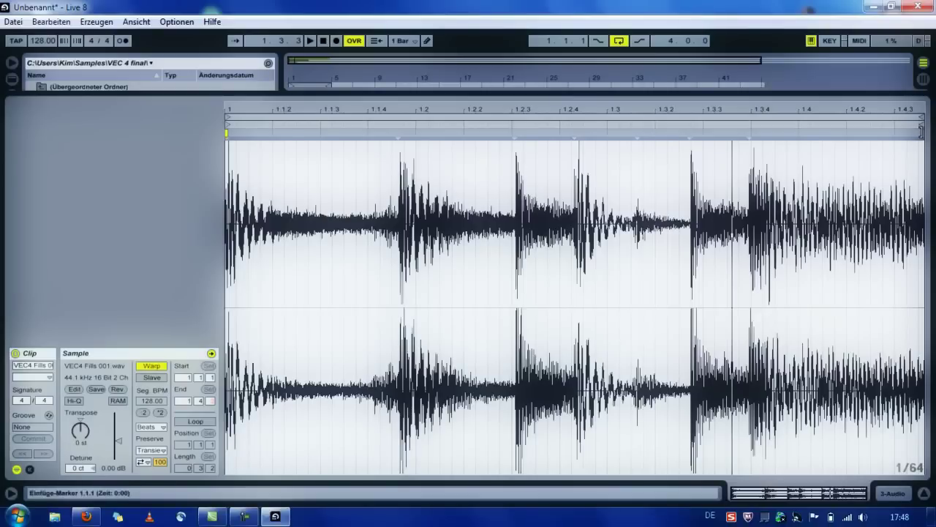
{"action": "left_click", "coordinate": [920, 130]}
{"action": "key", "text": "space"}
{"action": "key", "text": "space"}
Set the fill clip's segment BPM to 128.15 and switch warping off and on, reverting to the previous warp markers.
{"action": "left_click", "coordinate": [152, 402]}
{"action": "left_click_drag", "start_coordinate": [152, 405], "coordinate": [153, 408]}
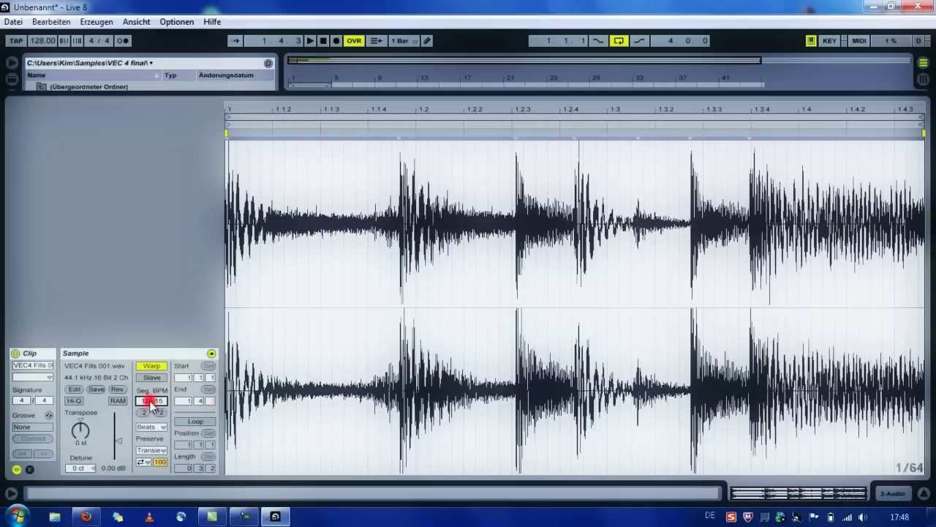
{"action": "left_click", "coordinate": [151, 367]}
{"action": "left_click", "coordinate": [151, 403]}
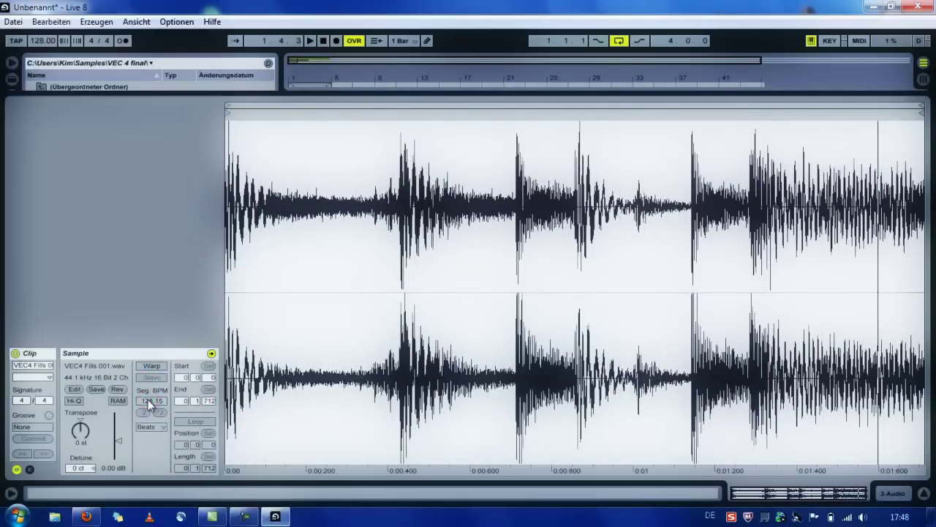
{"action": "left_click", "coordinate": [151, 366]}
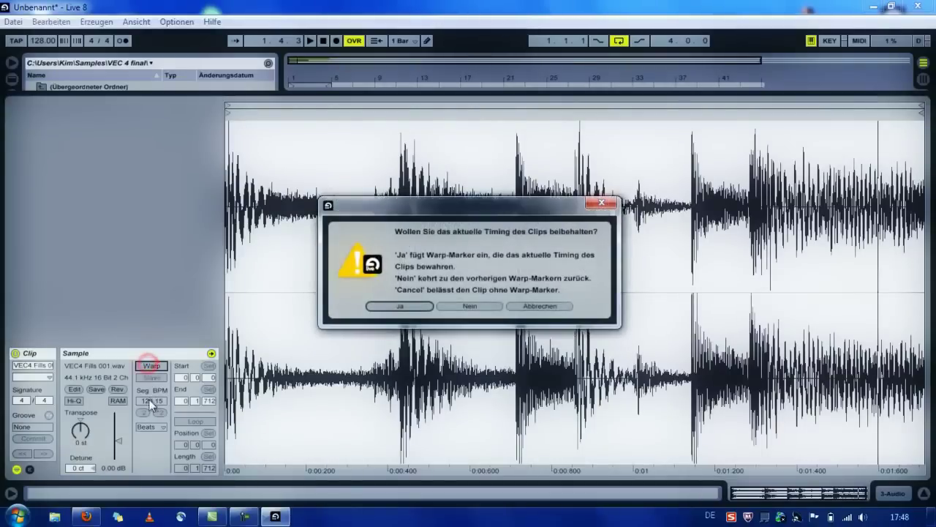
{"action": "left_click", "coordinate": [462, 306]}
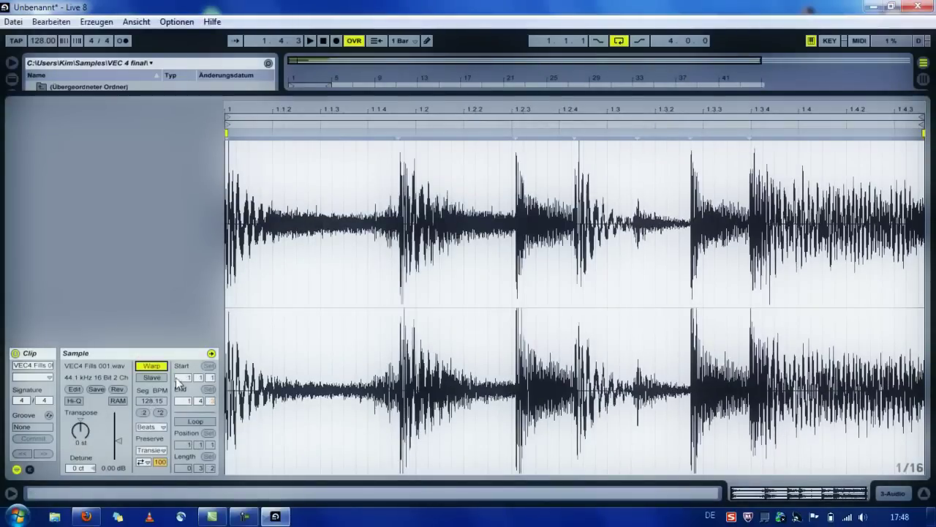
Switch the fill clip's warping off and on, keeping the current timing, and set its segment BPM to 140.
{"action": "left_click", "coordinate": [158, 379]}
{"action": "left_click", "coordinate": [153, 402]}
{"action": "left_click", "coordinate": [151, 365]}
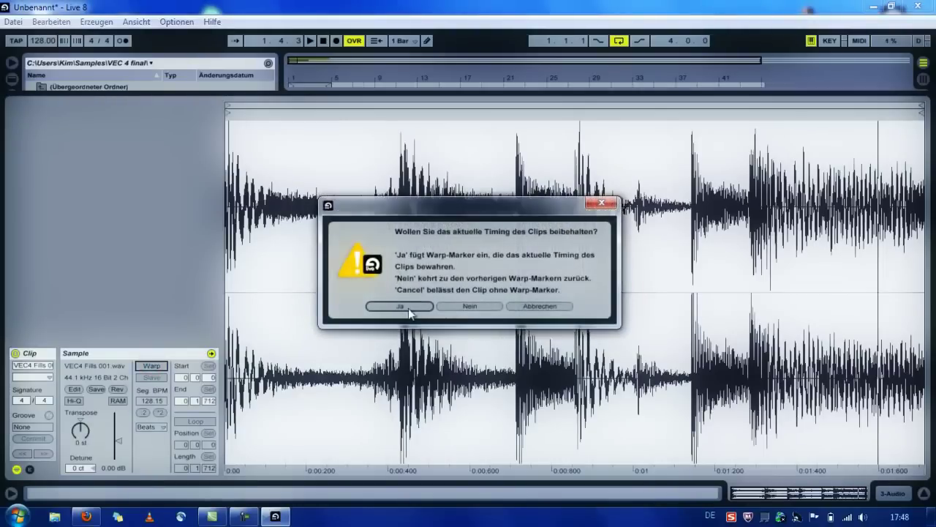
{"action": "left_click", "coordinate": [408, 308]}
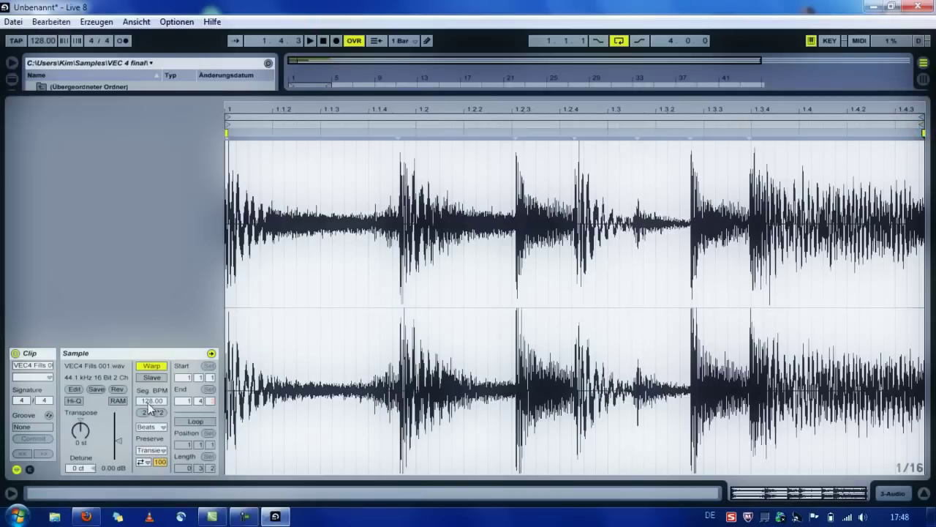
{"action": "left_click_drag", "start_coordinate": [149, 404], "coordinate": [150, 407]}
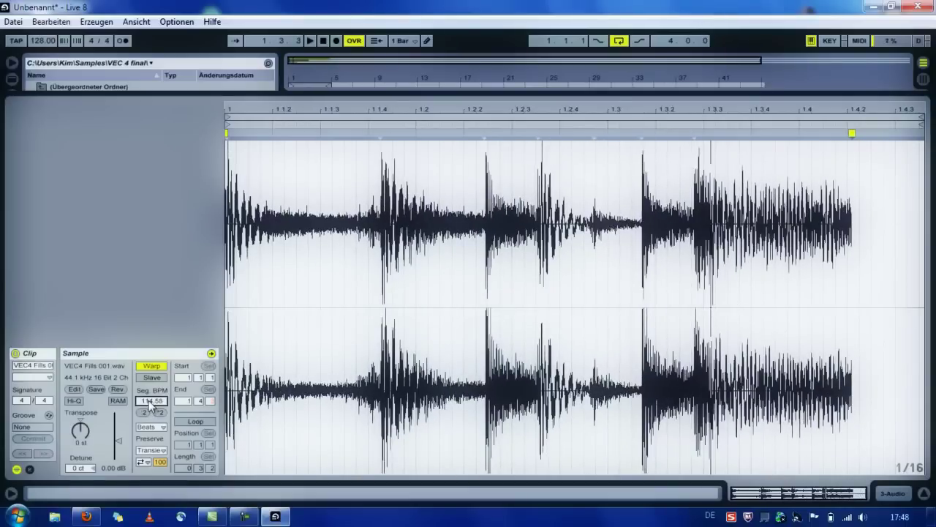
{"action": "left_click", "coordinate": [149, 404]}
{"action": "type", "text": "140"}
{"action": "key", "text": "Return"}
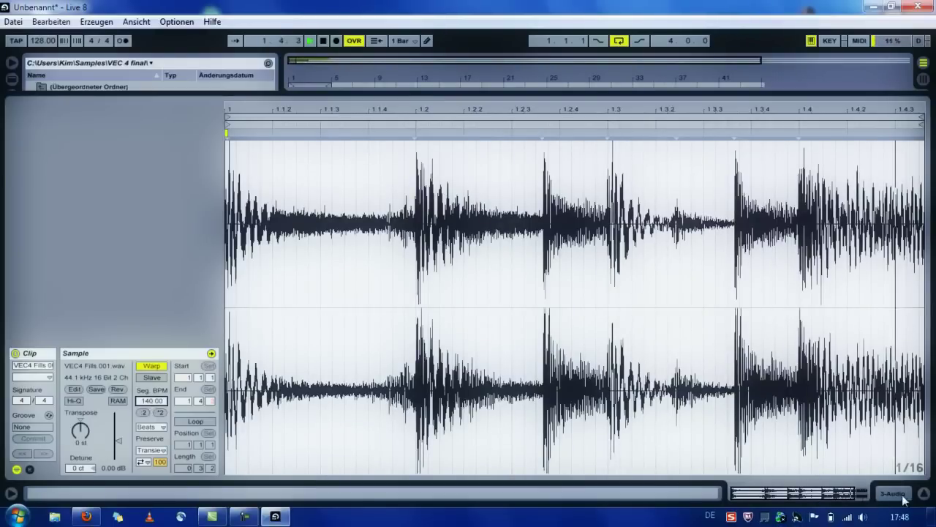
{"action": "left_click", "coordinate": [925, 495]}
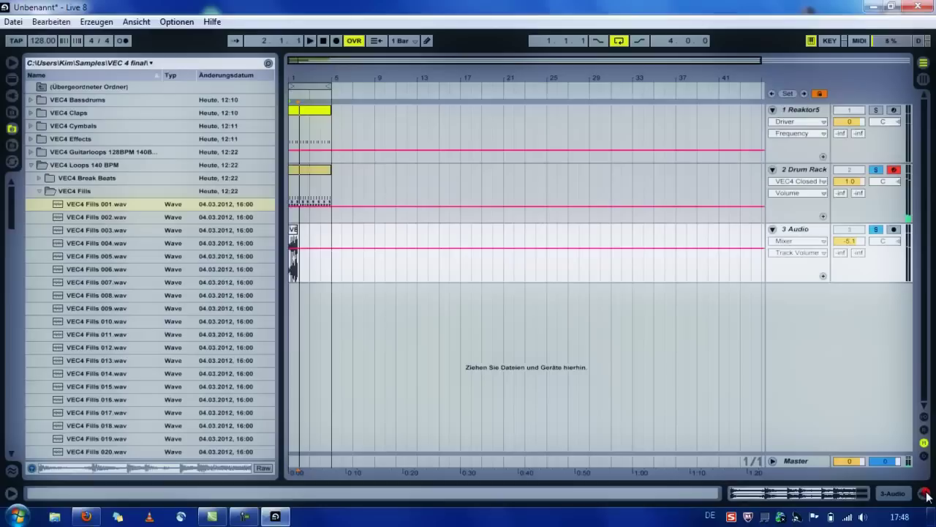
Add the dblue_Glitch_v1_3 plug-in to the audio track's effect chain.
{"action": "left_click", "coordinate": [293, 250]}
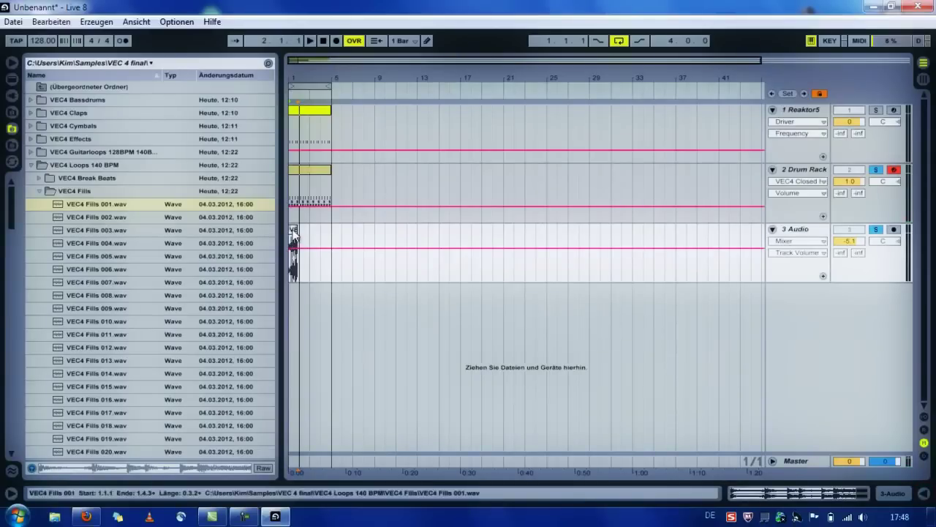
{"action": "left_click", "coordinate": [798, 232]}
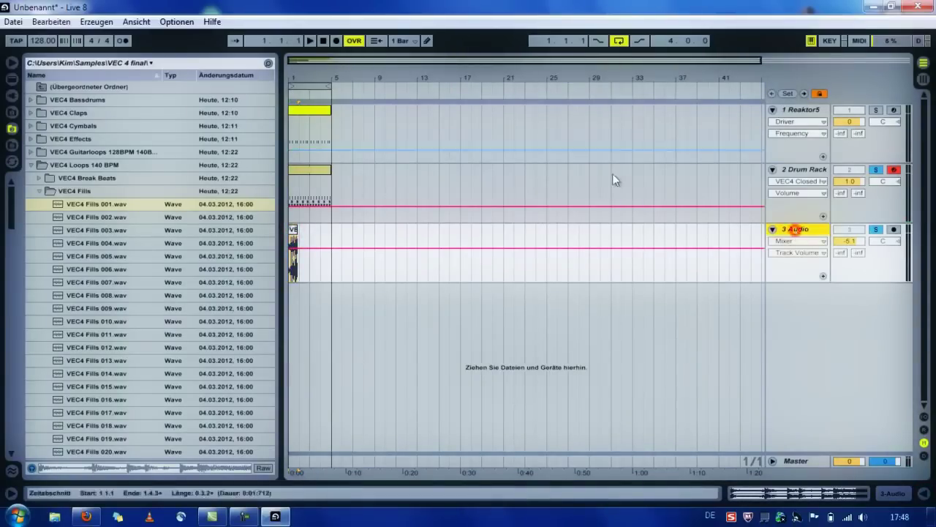
{"action": "left_click", "coordinate": [12, 97]}
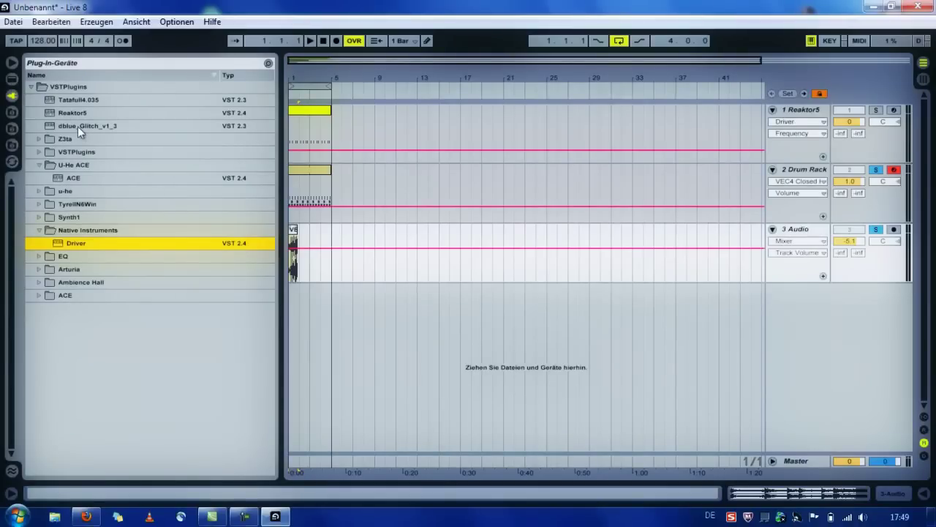
{"action": "key", "text": "ctrl+alt+l"}
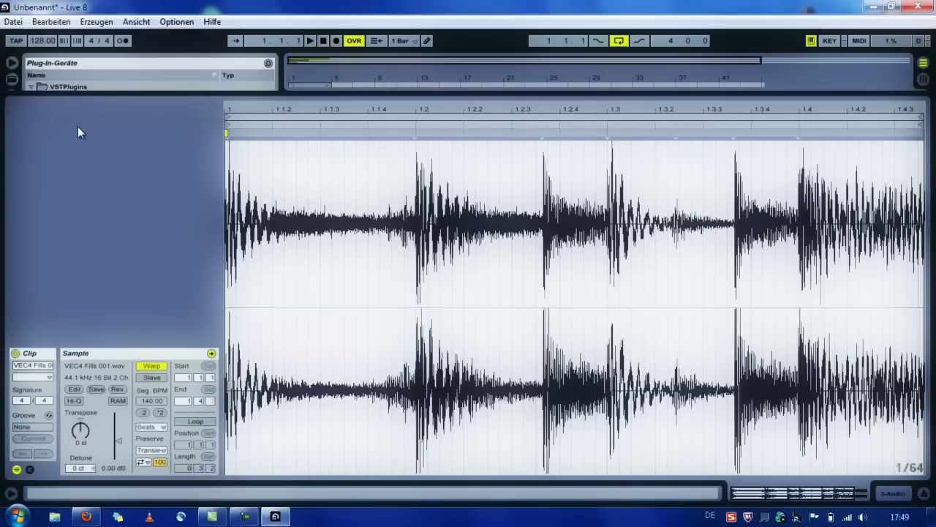
{"action": "key", "text": "ctrl+alt+l"}
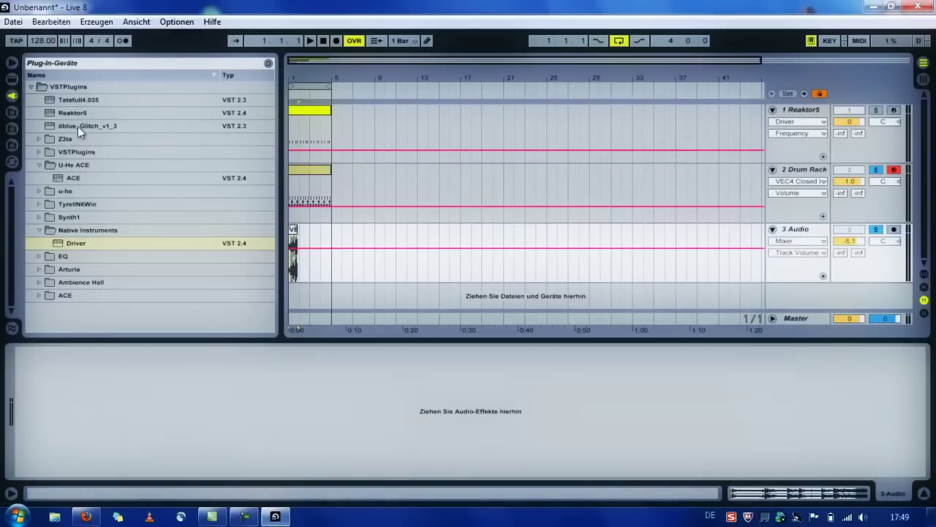
{"action": "left_click_drag", "start_coordinate": [78, 126], "coordinate": [164, 385]}
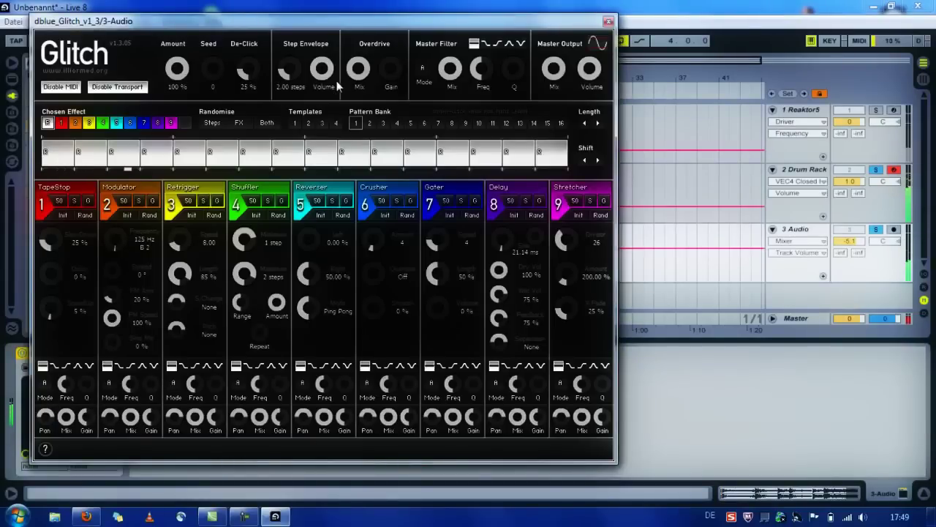
Shorten the Glitch pattern to its first quarter and randomise both its steps and effects repeatedly during playback.
{"action": "left_click", "coordinate": [266, 124]}
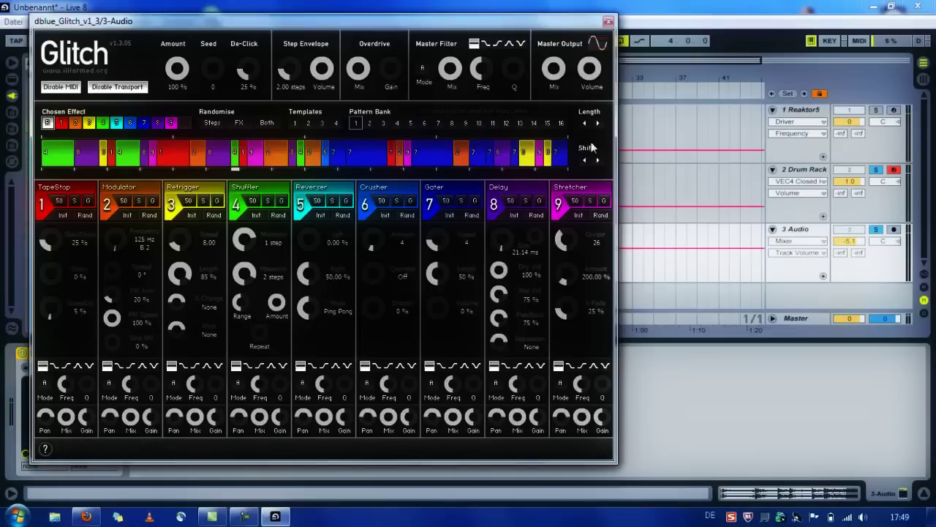
{"action": "mouse_move", "coordinate": [591, 114]}
{"action": "left_mouse_down"}
{"action": "mouse_move", "coordinate": [581, 123]}
{"action": "mouse_move", "coordinate": [591, 123]}
{"action": "left_mouse_up"}
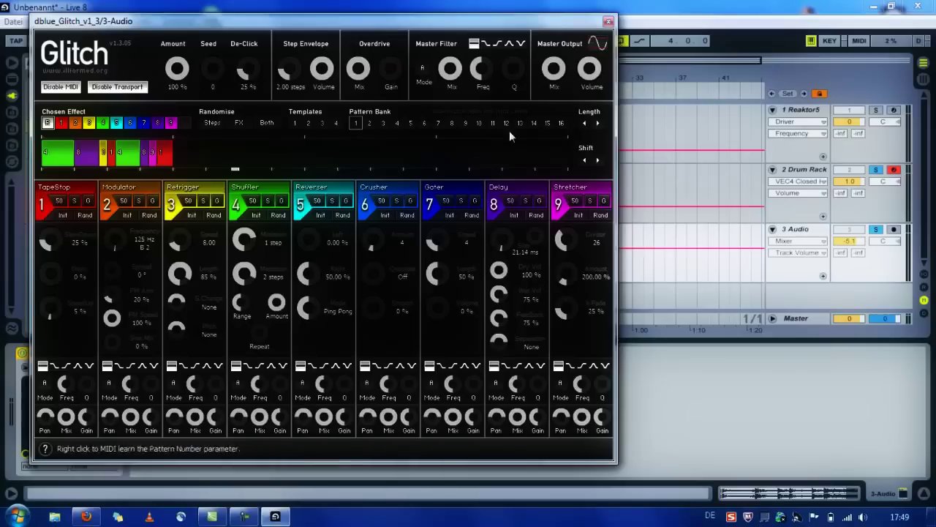
{"action": "left_click", "coordinate": [268, 123]}
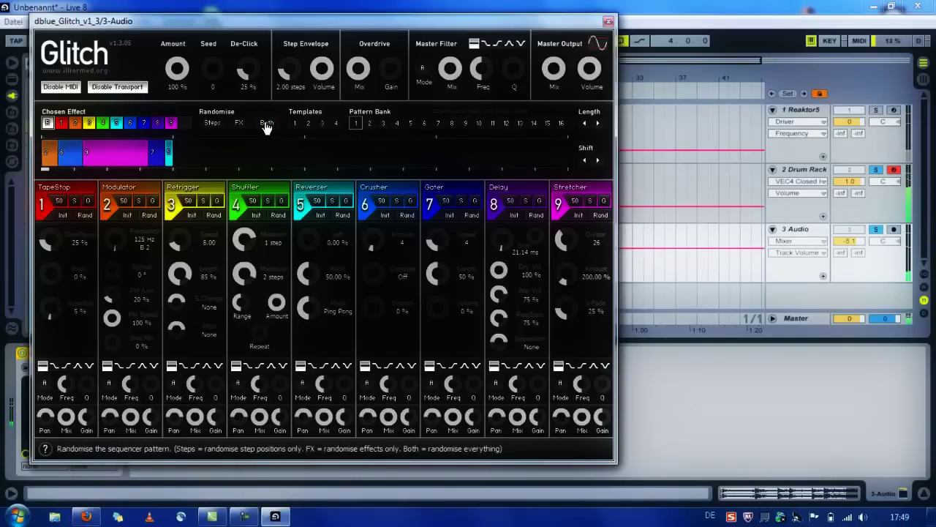
{"action": "left_click", "coordinate": [267, 124]}
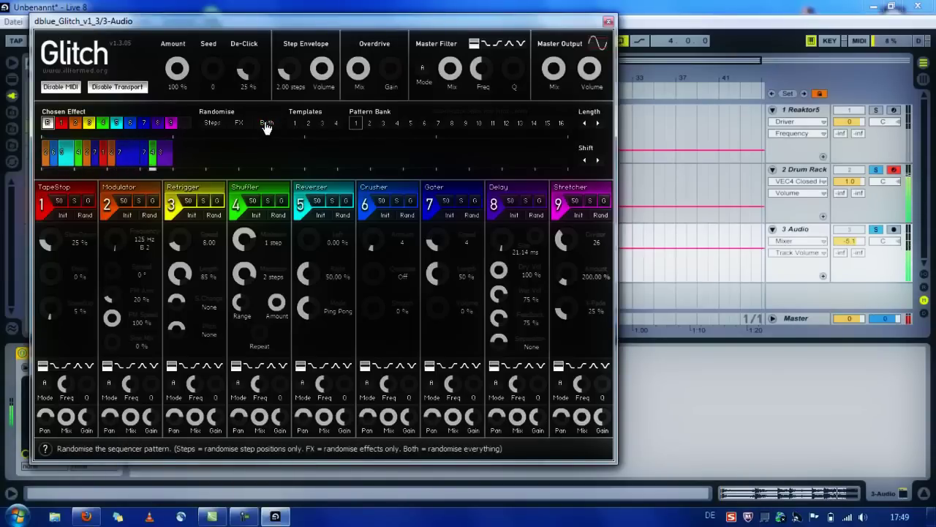
{"action": "left_click", "coordinate": [267, 124]}
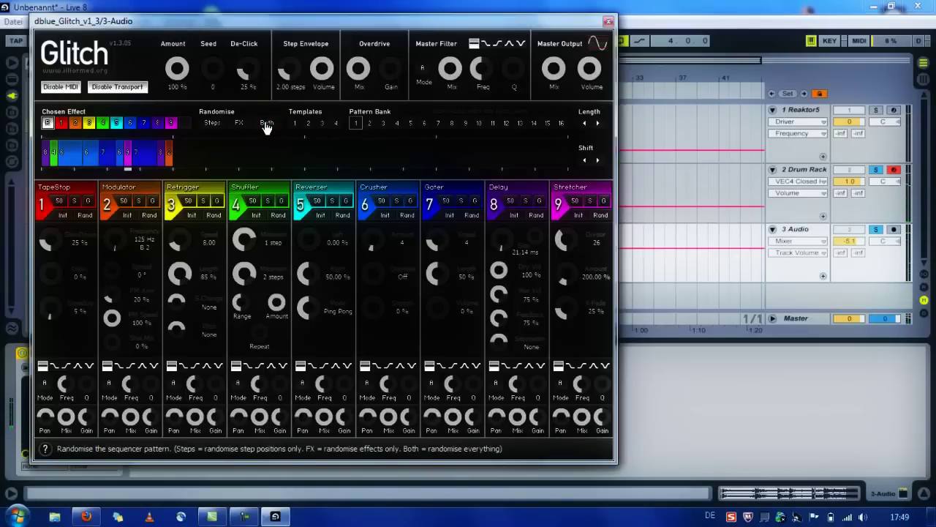
{"action": "left_click", "coordinate": [266, 125]}
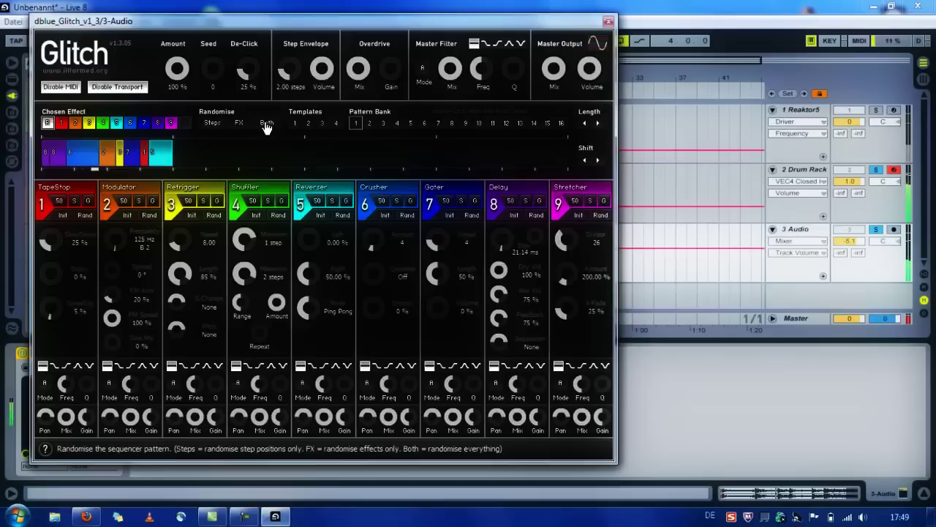
{"action": "left_click", "coordinate": [266, 126]}
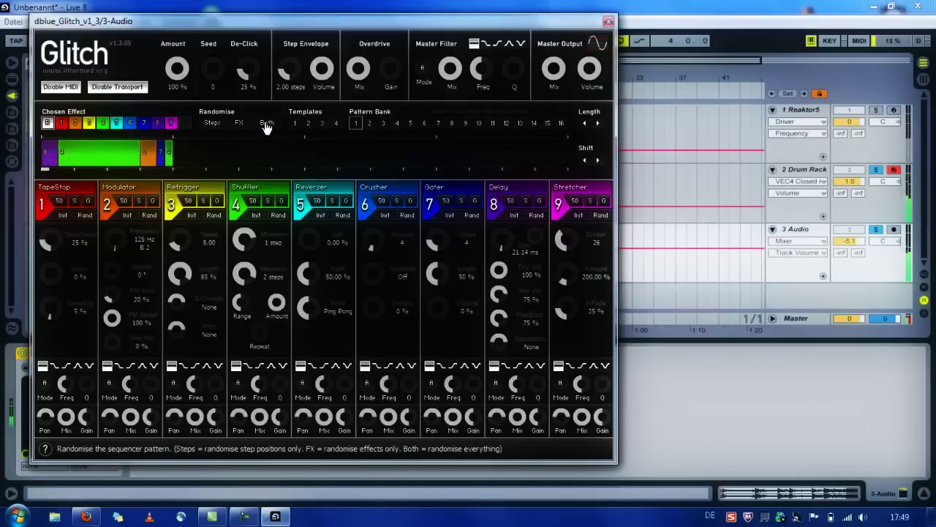
{"action": "left_click", "coordinate": [266, 126]}
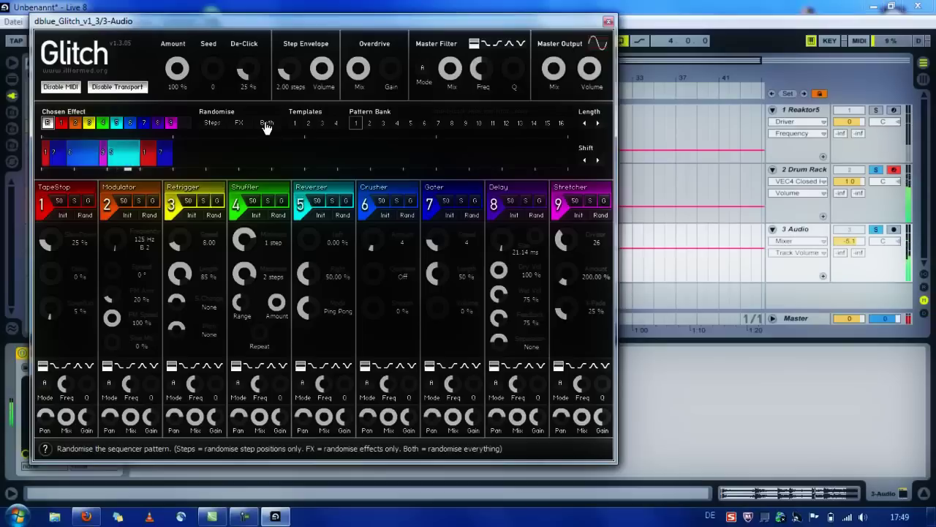
{"action": "left_click", "coordinate": [267, 125]}
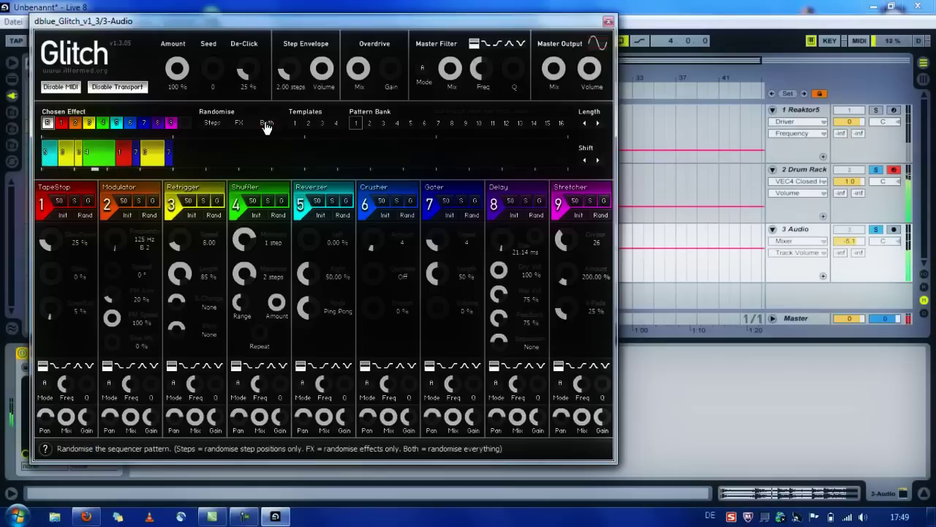
{"action": "left_click", "coordinate": [267, 126]}
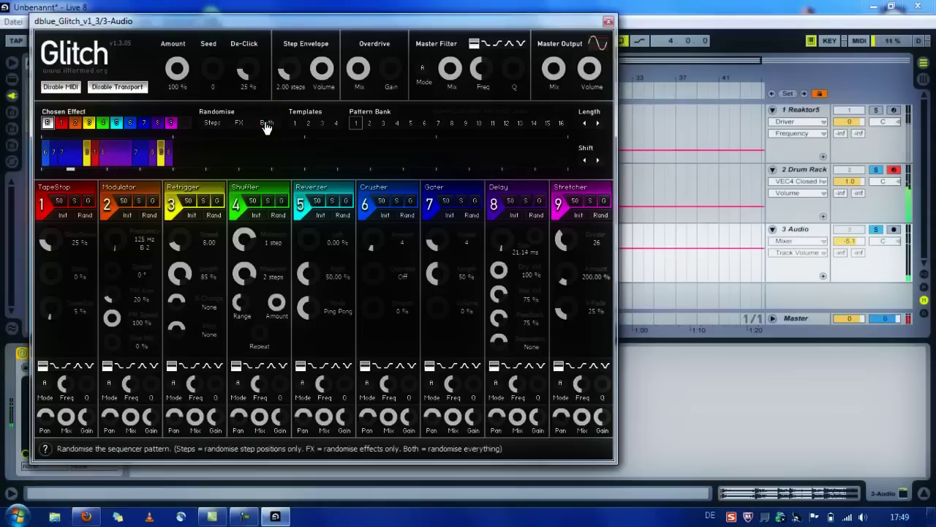
{"action": "left_click", "coordinate": [608, 21]}
Duplicate the VEC4 Fills 001 clip, move the copy to start at bar 2 and play from the beginning.
{"action": "left_click", "coordinate": [294, 228]}
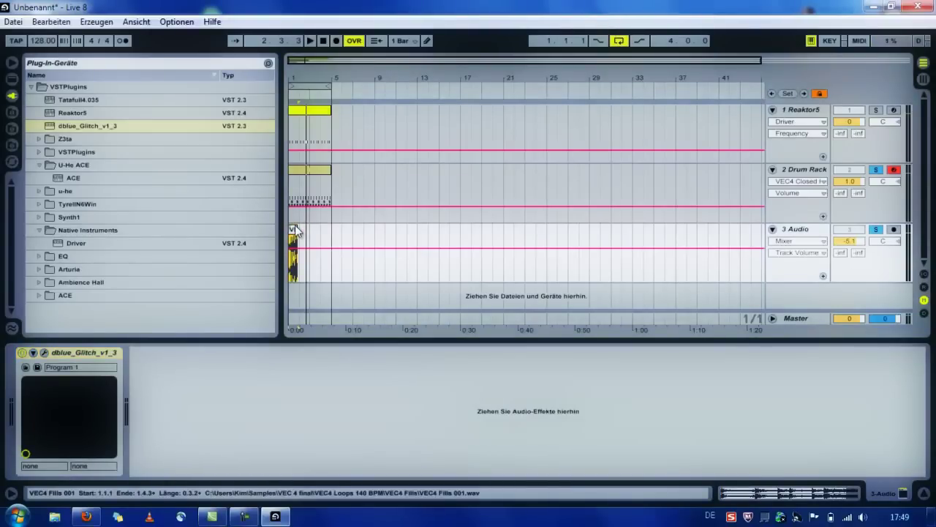
{"action": "key", "text": "space"}
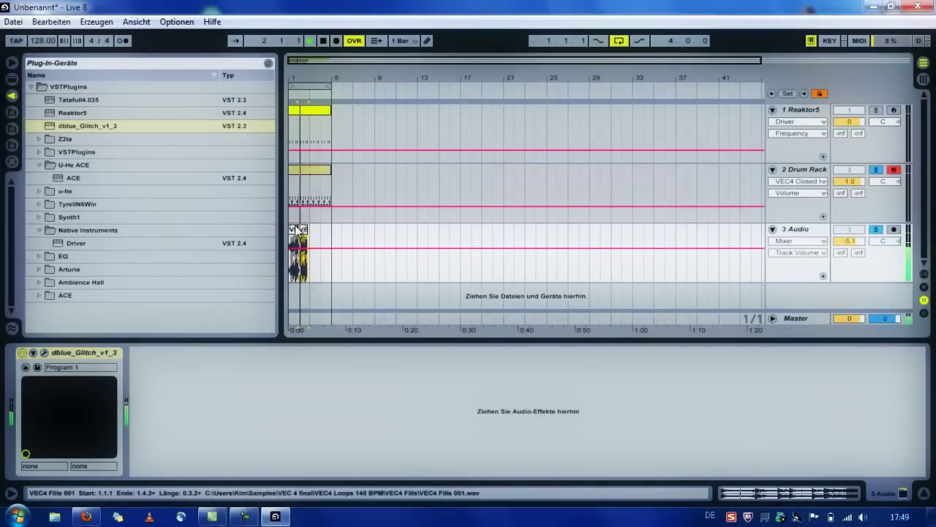
{"action": "key", "text": "space"}
{"action": "left_click_drag", "start_coordinate": [303, 66], "coordinate": [308, 68]}
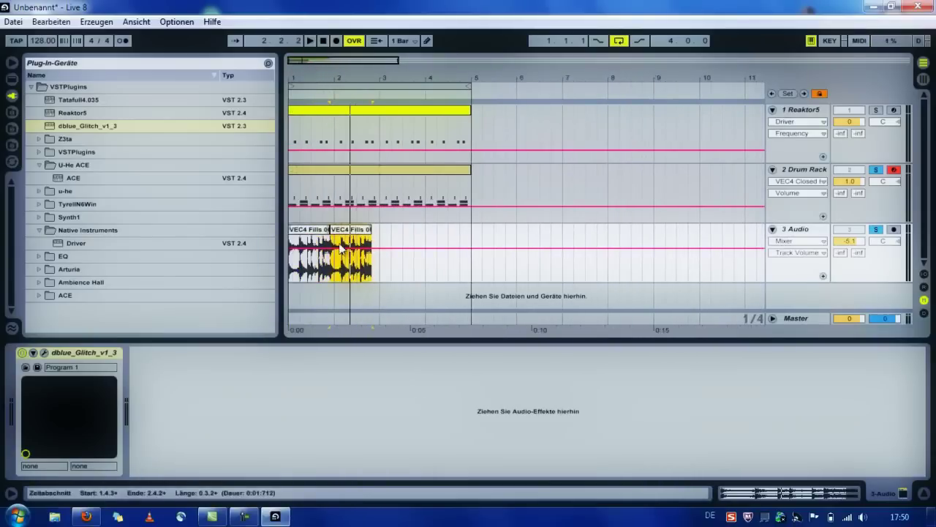
{"action": "left_click_drag", "start_coordinate": [341, 234], "coordinate": [344, 234]}
{"action": "left_click", "coordinate": [358, 272]}
{"action": "left_click", "coordinate": [323, 43]}
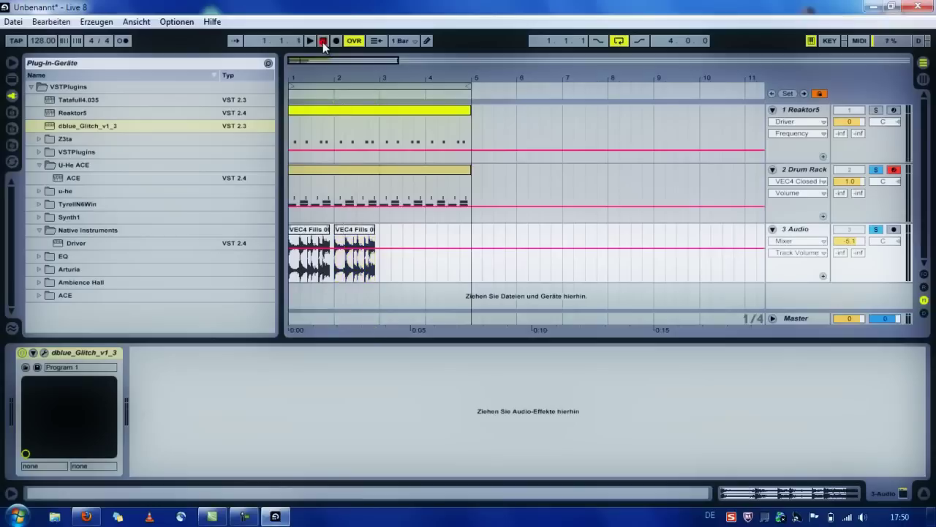
{"action": "key", "text": "space"}
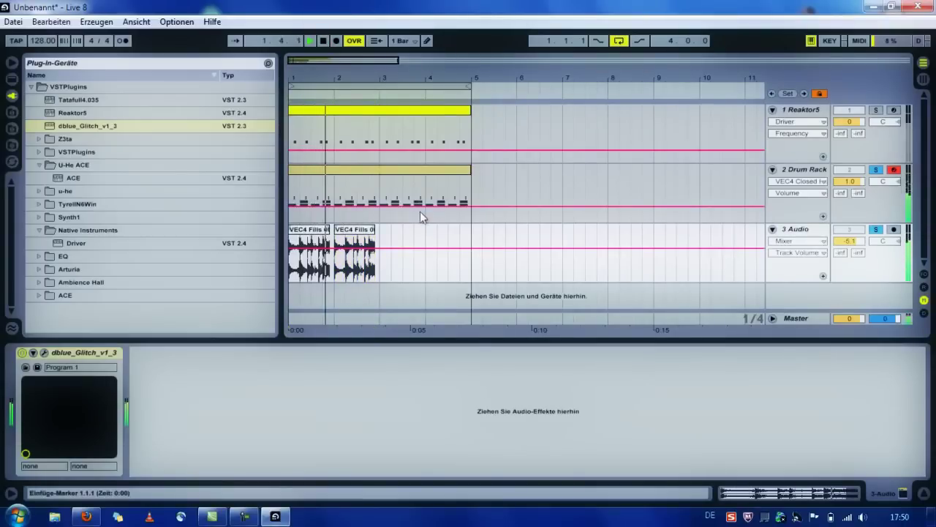
Duplicate the bar 2 fill clip into bars 3 and 4, and lower the audio track's volume to -7.1 dB.
{"action": "left_click", "coordinate": [353, 230]}
{"action": "key", "text": "space"}
{"action": "key", "text": "ctrl+d"}
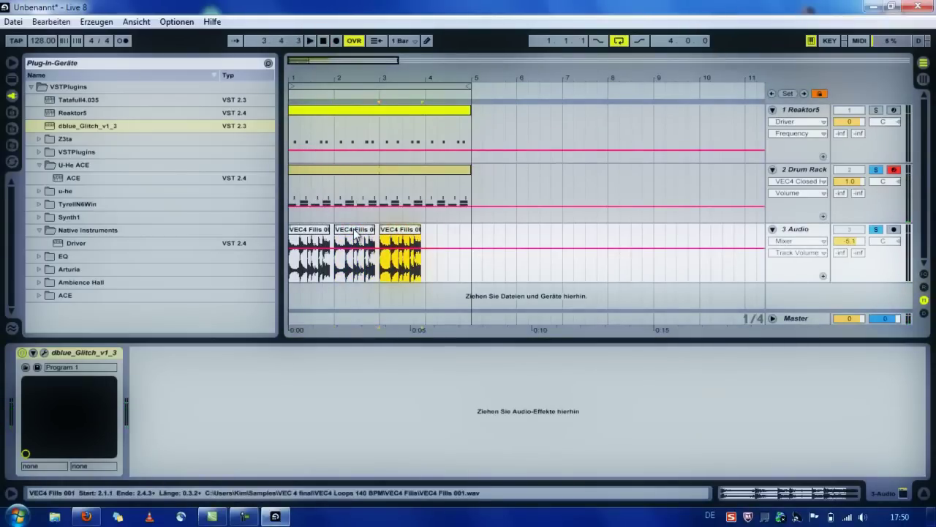
{"action": "key", "text": "ctrl+d"}
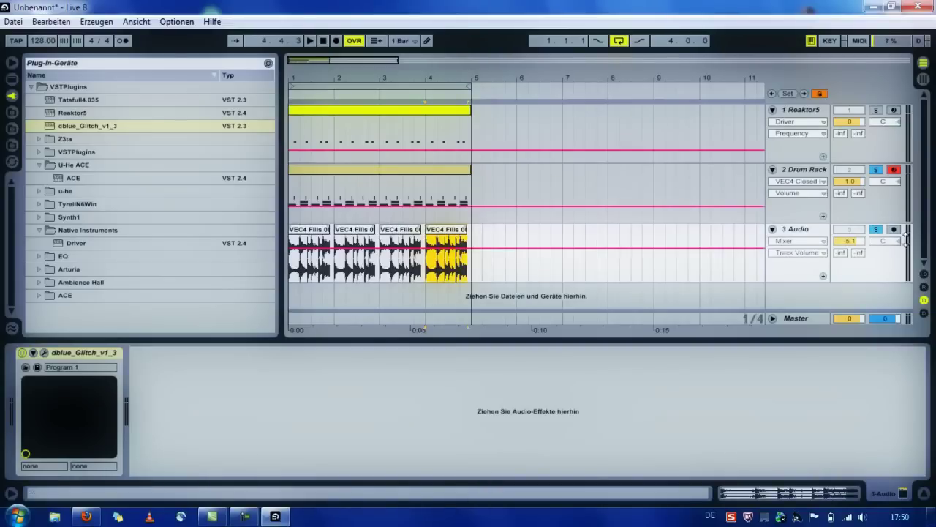
{"action": "left_click_drag", "start_coordinate": [857, 246], "coordinate": [857, 261]}
{"action": "key", "text": "space"}
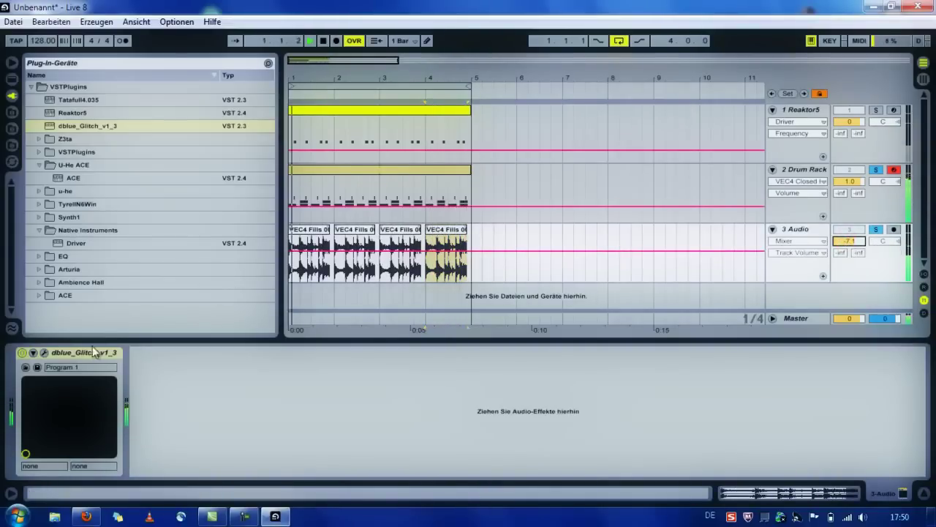
Reopen Glitch, randomise both steps and effects again, and delete the Retrigger step from the pattern.
{"action": "left_click", "coordinate": [44, 353]}
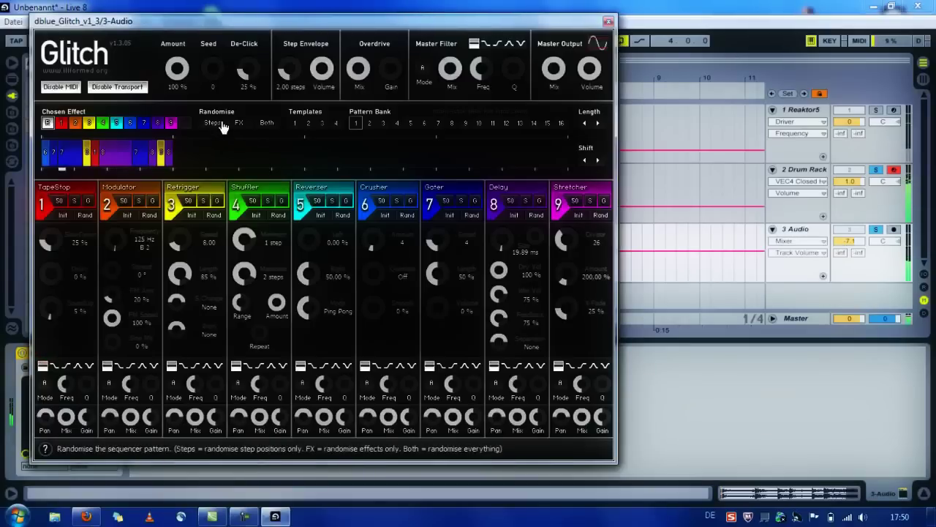
{"action": "left_click", "coordinate": [265, 124]}
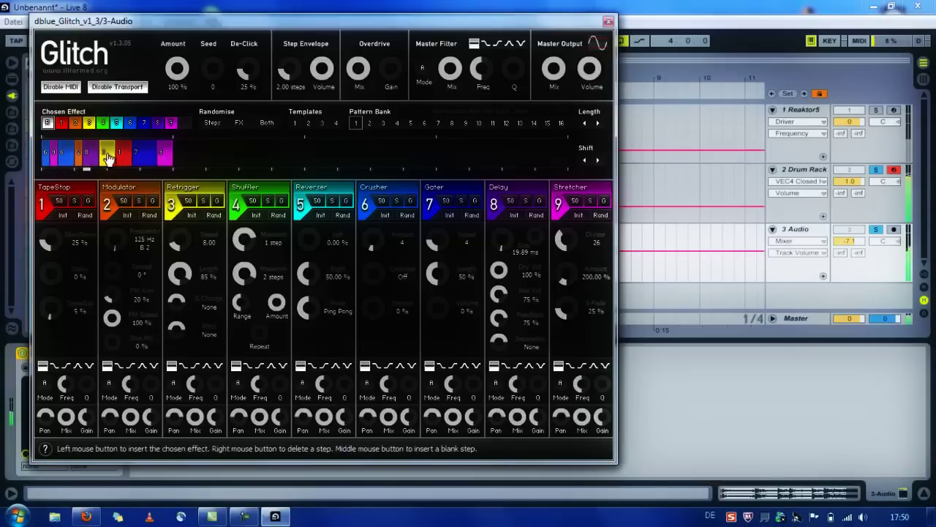
{"action": "left_click", "coordinate": [106, 156]}
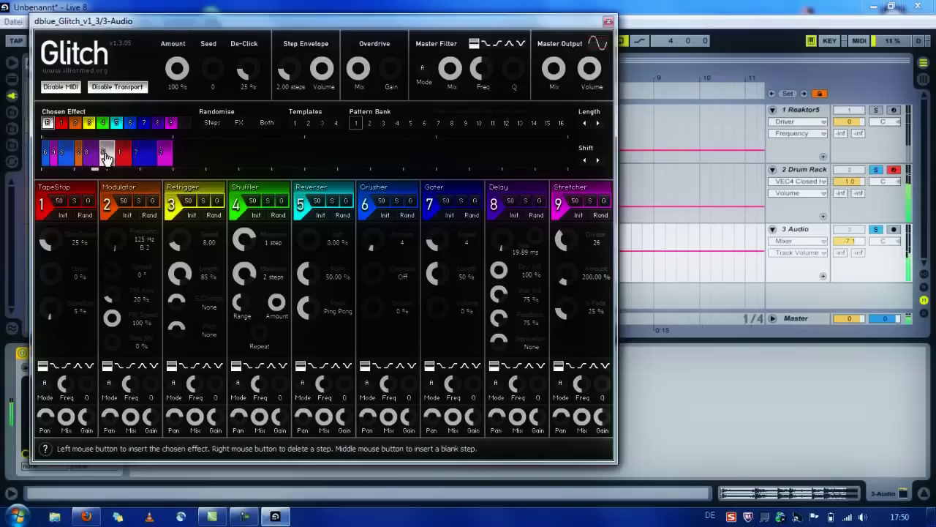
{"action": "right_click", "coordinate": [106, 156]}
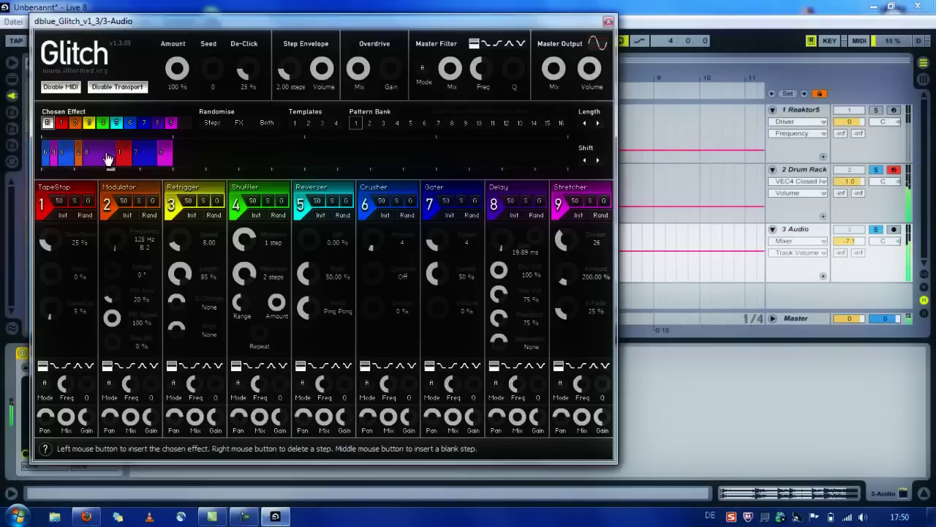
Replace the TapeStop step in the Glitch pattern with the Reverser effect.
{"action": "left_click", "coordinate": [120, 153]}
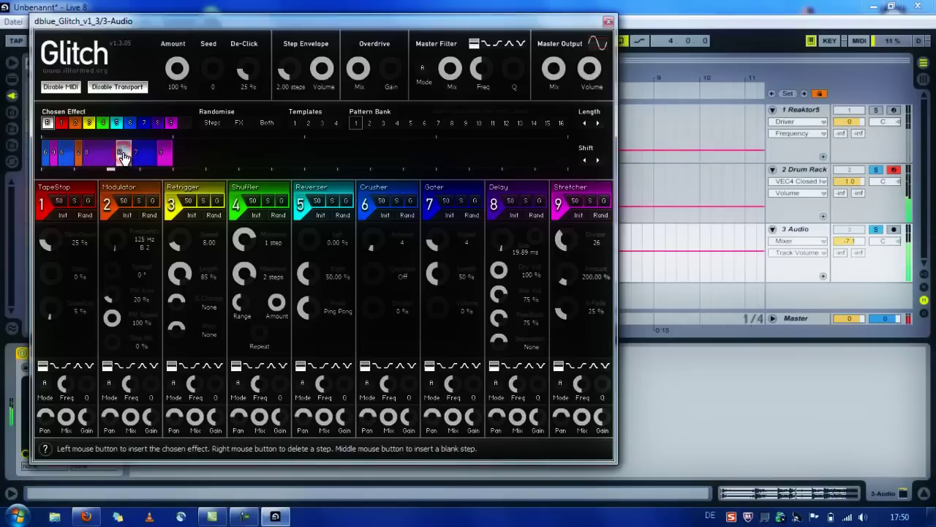
{"action": "left_click", "coordinate": [115, 123]}
{"action": "left_click", "coordinate": [121, 155]}
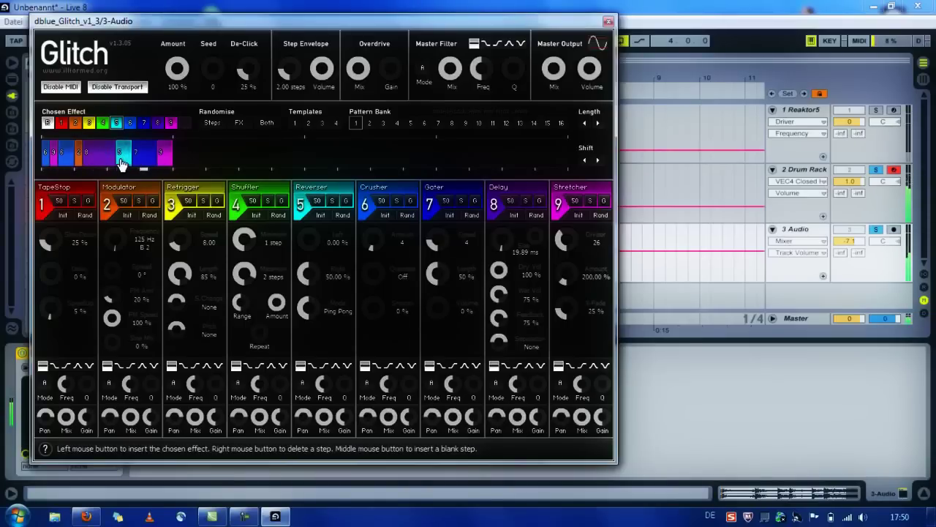
Lower the audio track's volume to -11.5 dB and take the Drum Rack and audio tracks out of solo.
{"action": "left_click", "coordinate": [609, 23]}
{"action": "left_click_drag", "start_coordinate": [848, 241], "coordinate": [850, 244]}
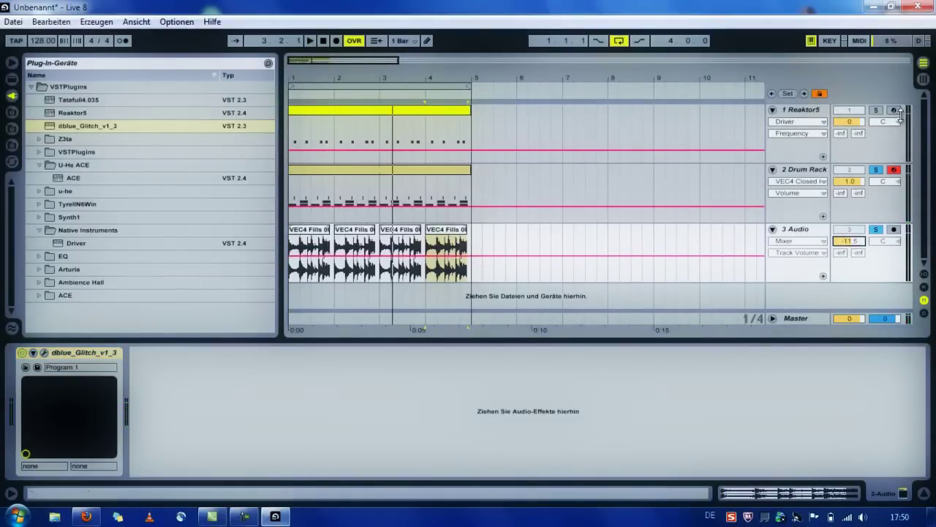
{"action": "left_click", "coordinate": [880, 171]}
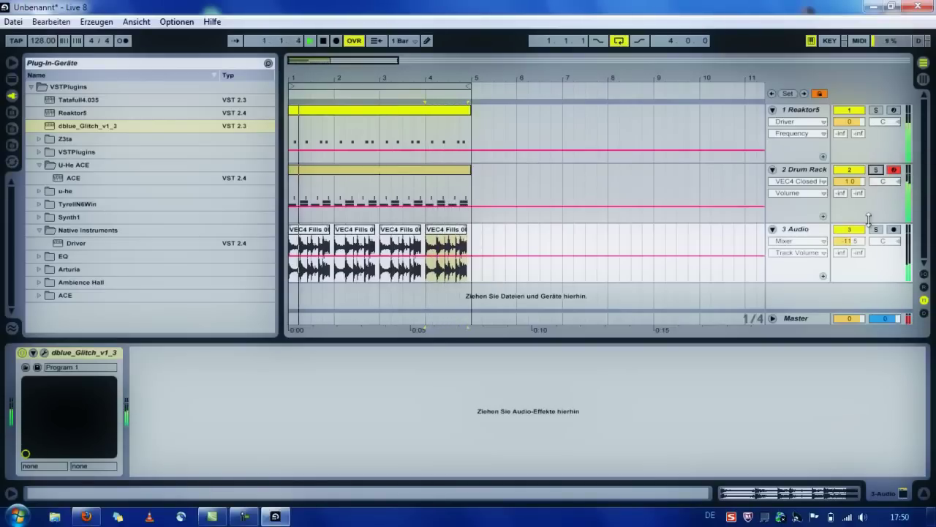
Set the audio track's volume to -15.4 dB and its panning to 8L, and stop playback.
{"action": "left_click_drag", "start_coordinate": [848, 239], "coordinate": [848, 242]}
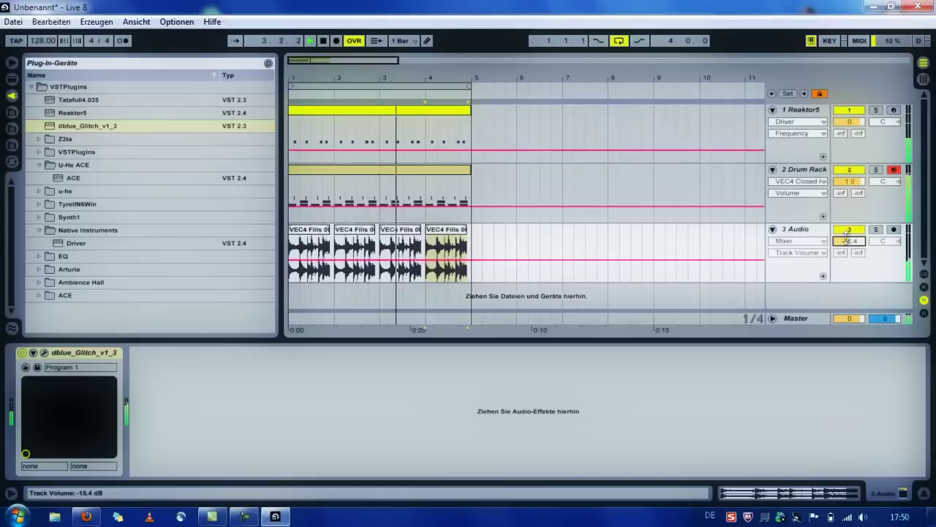
{"action": "left_click_drag", "start_coordinate": [883, 243], "coordinate": [882, 244]}
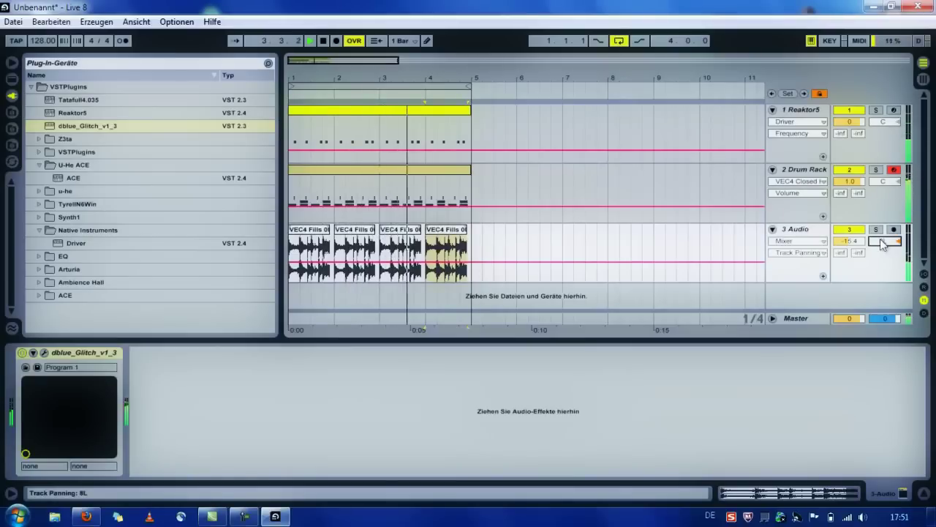
{"action": "key", "text": "space"}
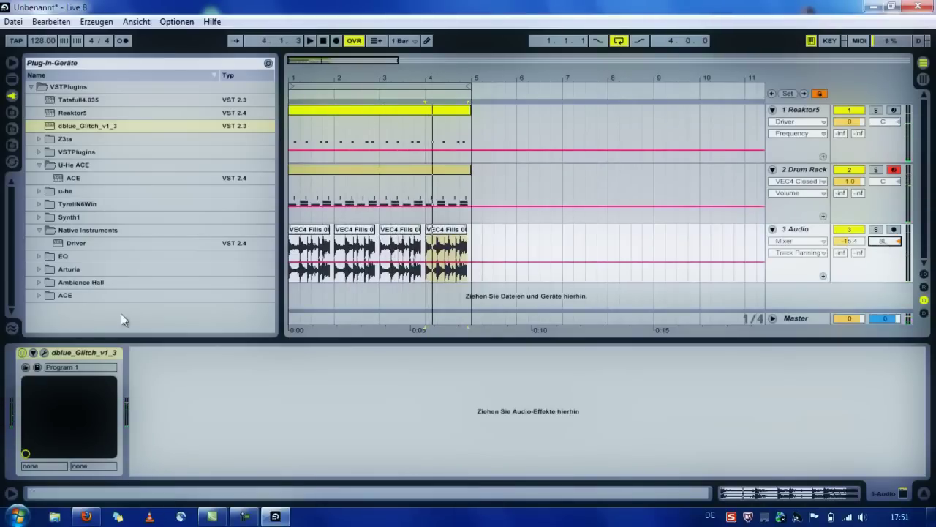
Reopen Glitch and repeatedly randomise both steps and effects during playback to audition new patterns in the full mix.
{"action": "left_click", "coordinate": [43, 353]}
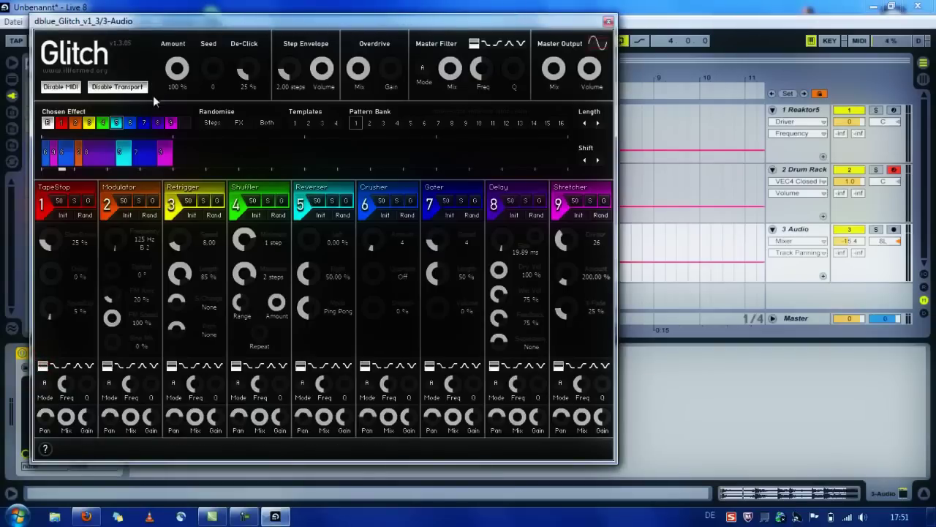
{"action": "left_click", "coordinate": [265, 123]}
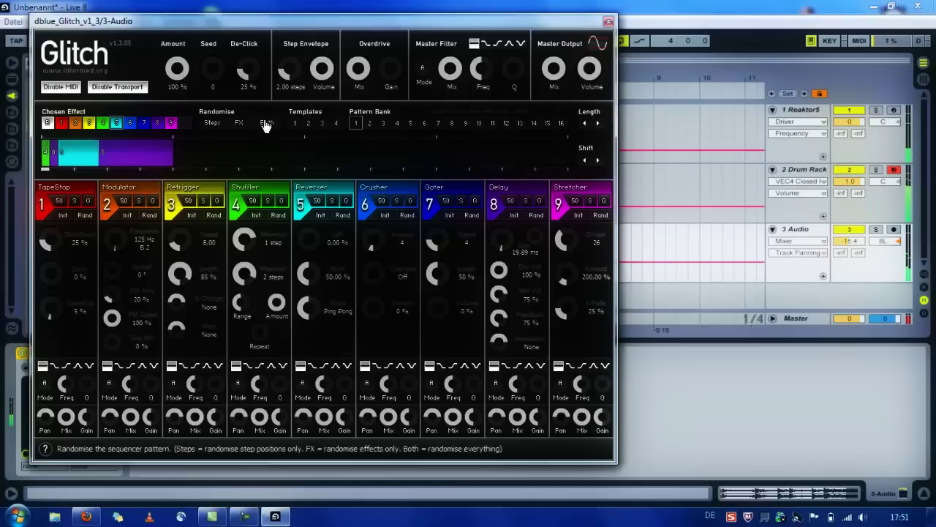
{"action": "left_click", "coordinate": [266, 124]}
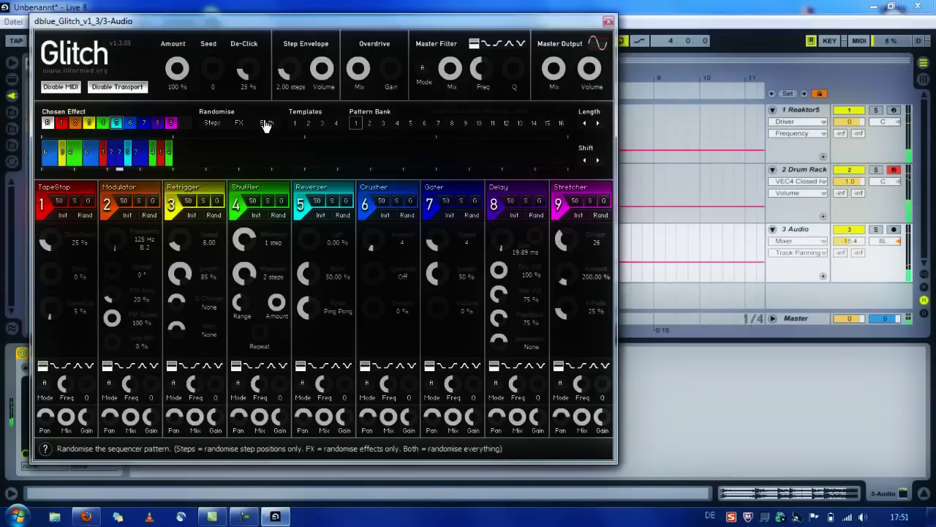
{"action": "left_click", "coordinate": [266, 123]}
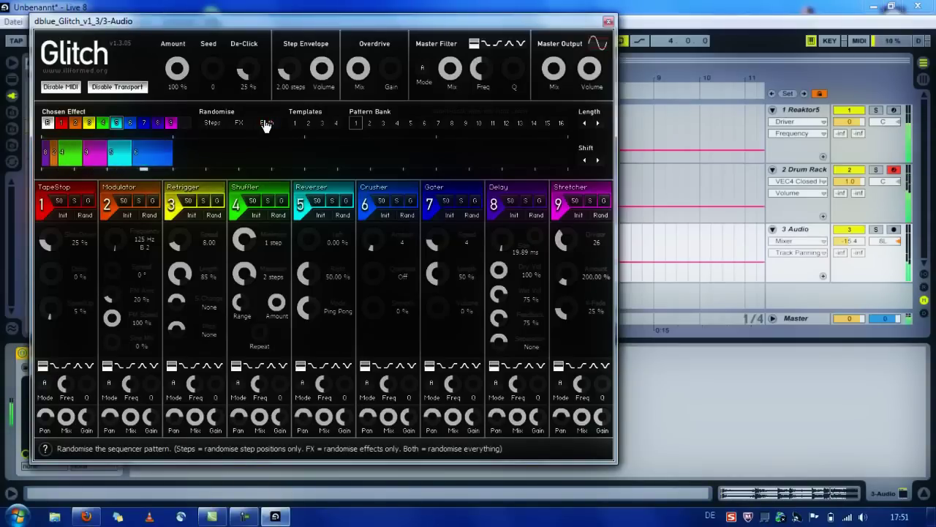
{"action": "left_click", "coordinate": [266, 123]}
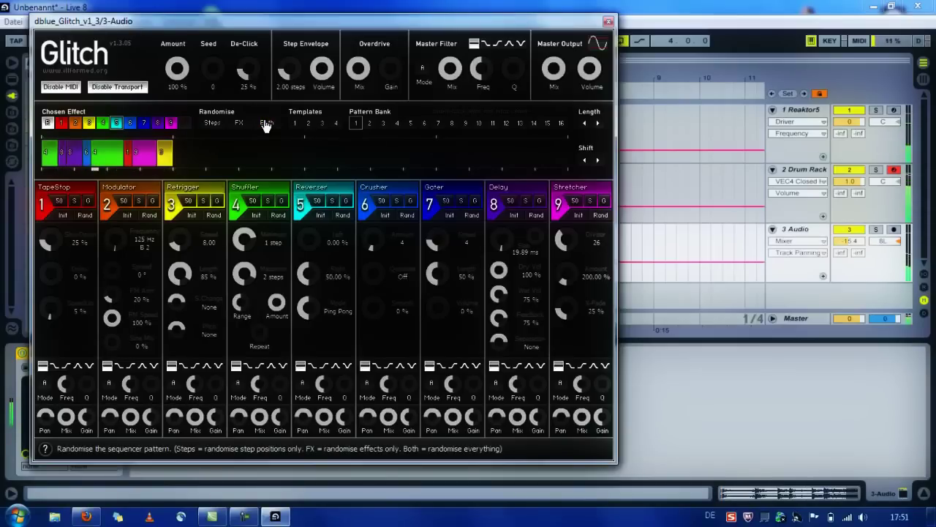
{"action": "left_click", "coordinate": [265, 123]}
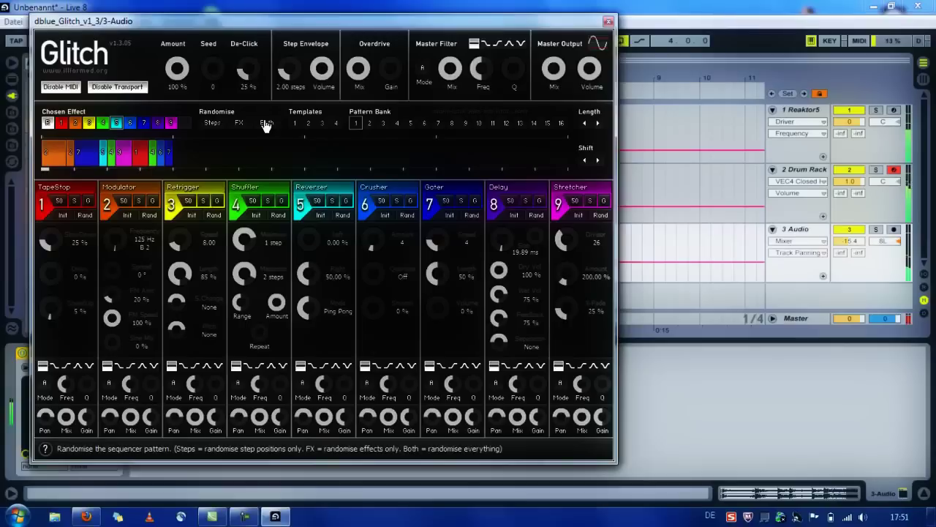
{"action": "left_click", "coordinate": [265, 123]}
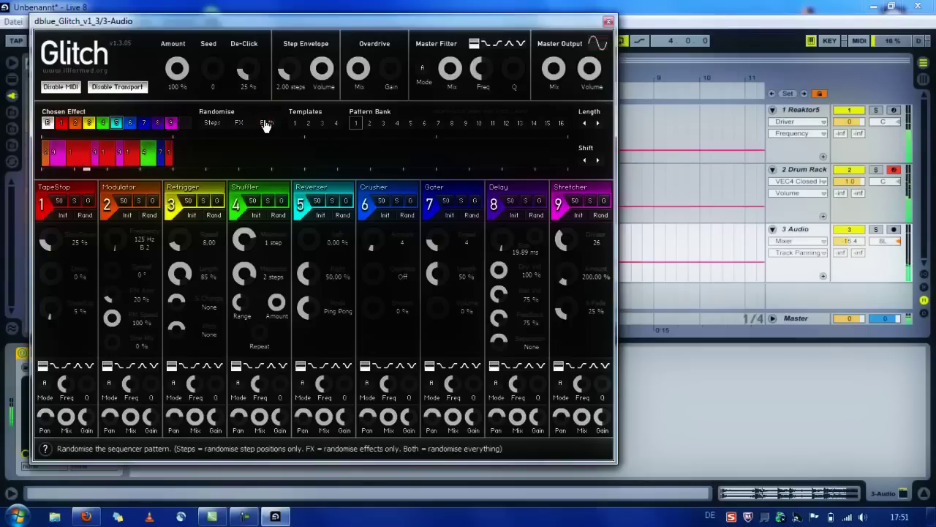
{"action": "left_click", "coordinate": [266, 123]}
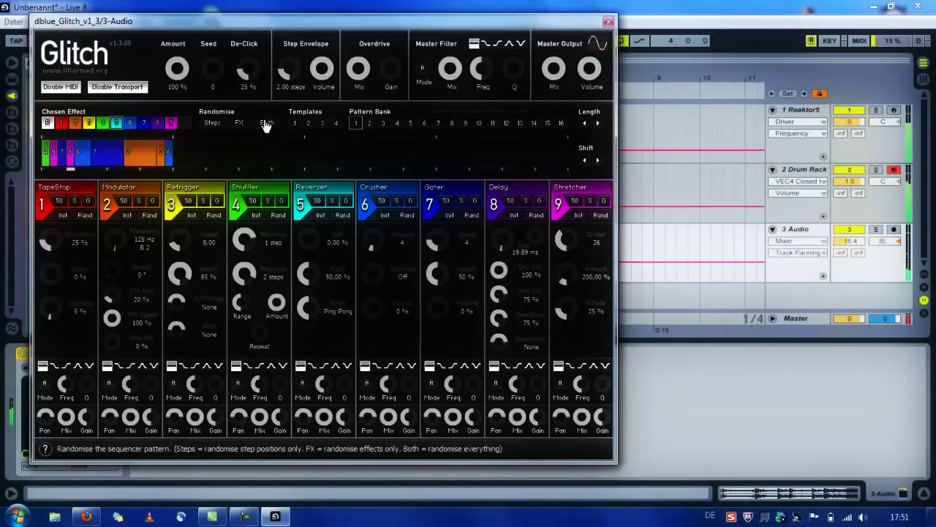
{"action": "left_click", "coordinate": [266, 123]}
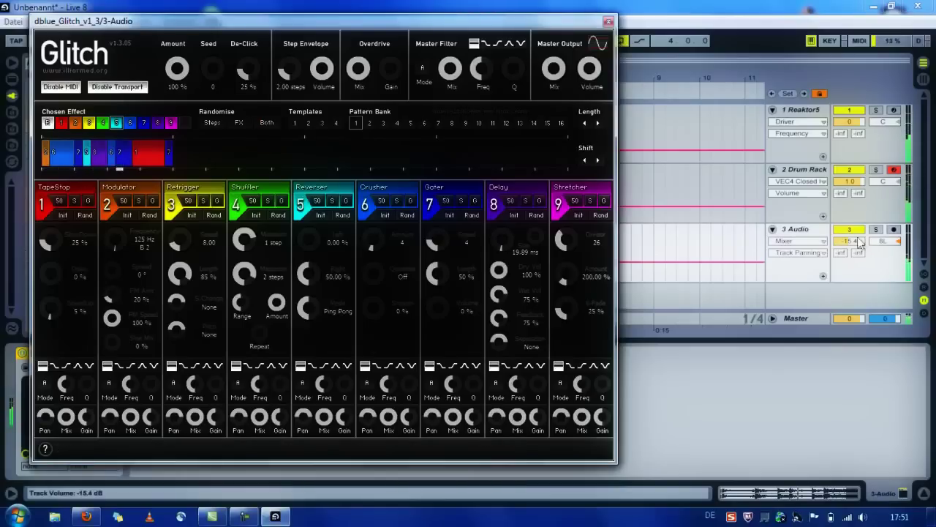
{"action": "left_click", "coordinate": [267, 123]}
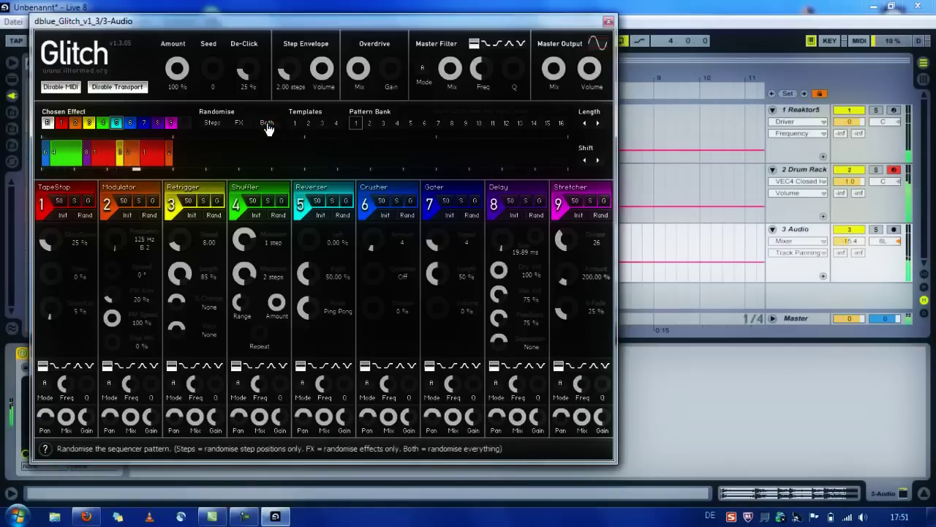
{"action": "left_click", "coordinate": [268, 124]}
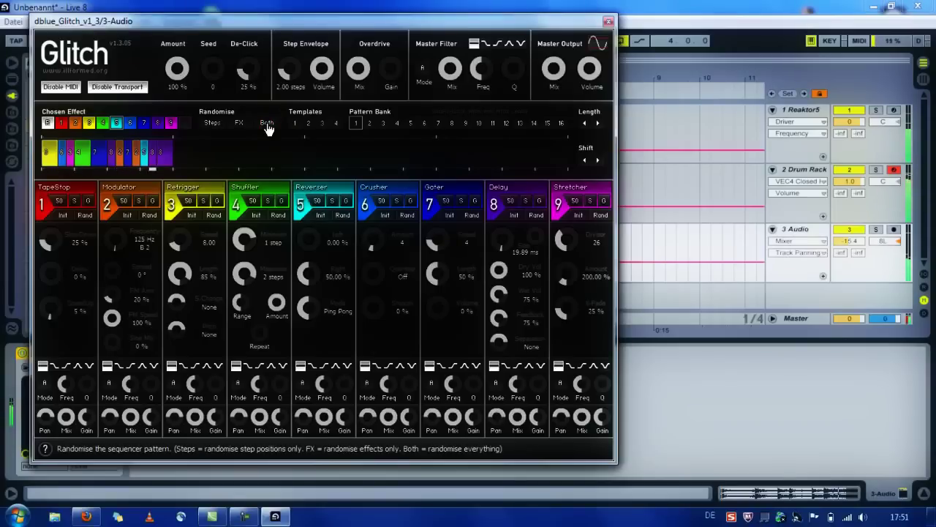
{"action": "left_click", "coordinate": [267, 124]}
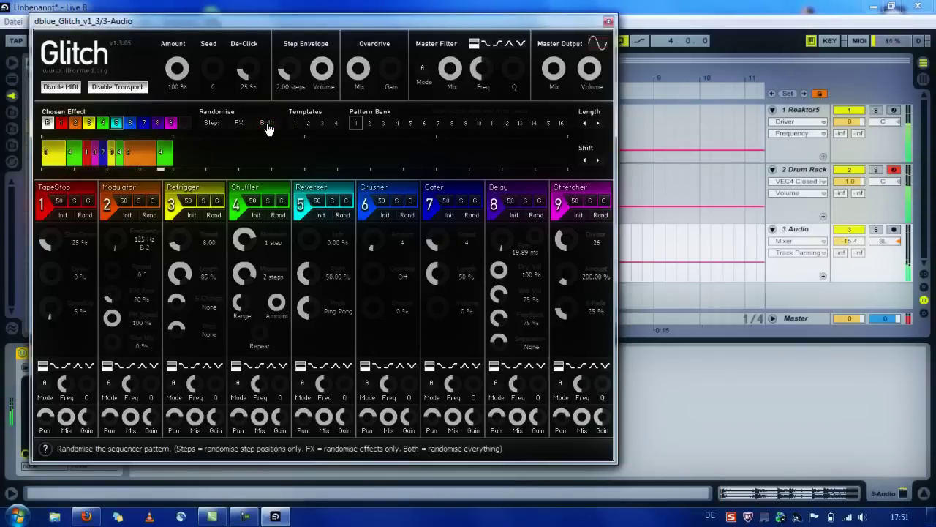
{"action": "left_click", "coordinate": [268, 125]}
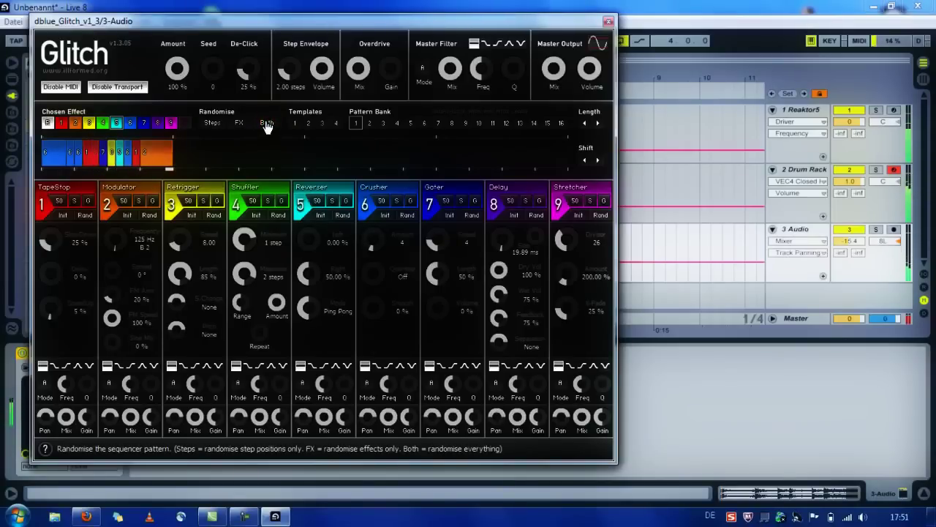
{"action": "left_click", "coordinate": [268, 124]}
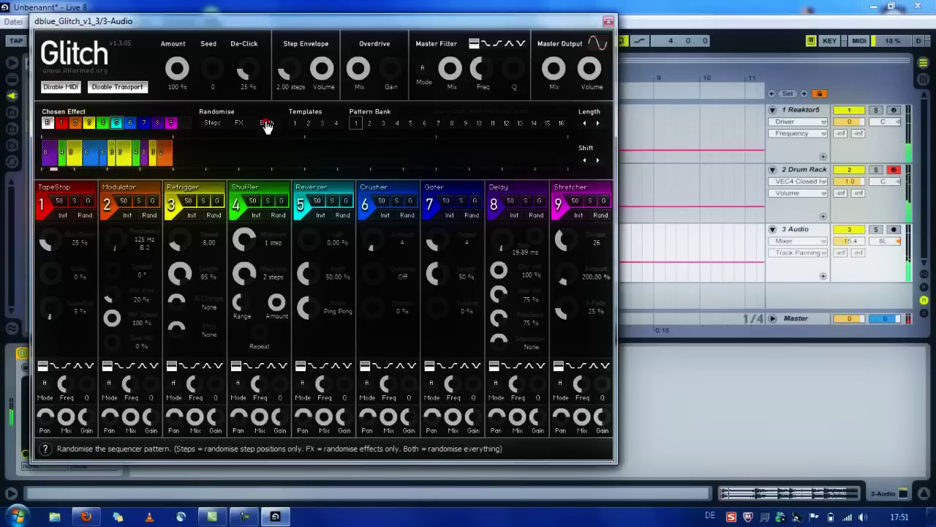
{"action": "left_click", "coordinate": [267, 124]}
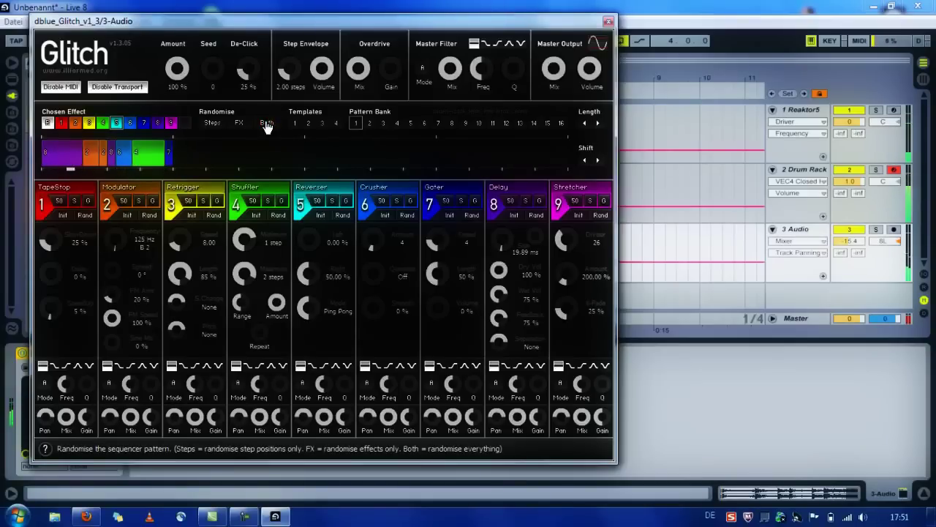
{"action": "left_click", "coordinate": [268, 124]}
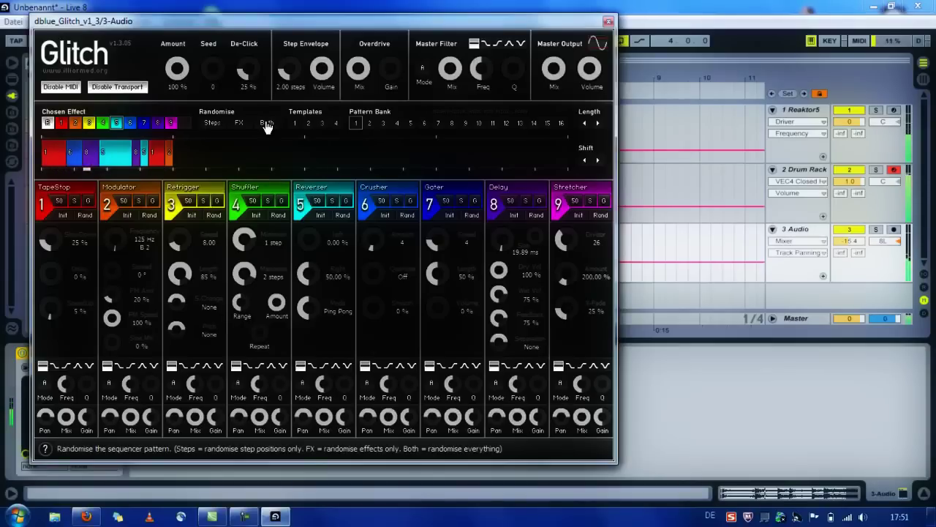
Replace the first TapeStop step in the Glitch pattern with Modulator and the final Modulator step with Crusher.
{"action": "left_click", "coordinate": [76, 124]}
{"action": "left_click", "coordinate": [57, 155]}
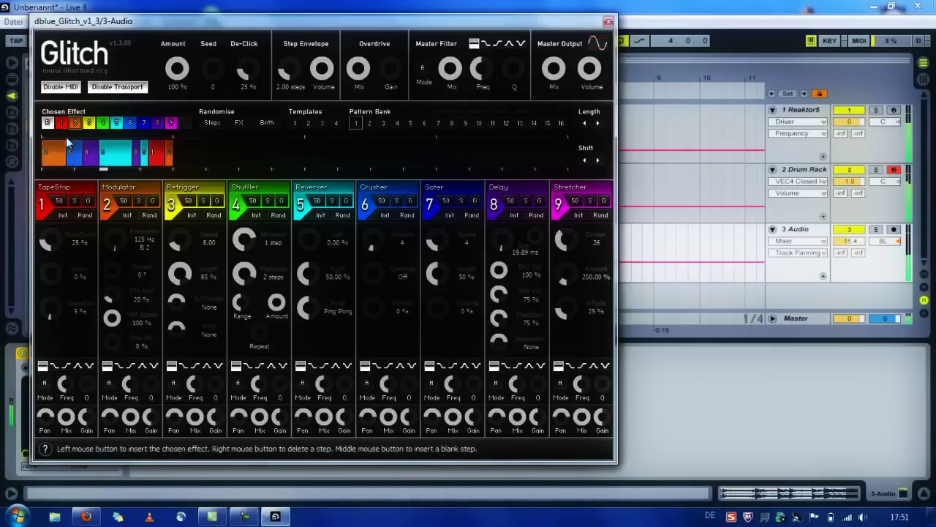
{"action": "left_click", "coordinate": [130, 123]}
{"action": "left_click", "coordinate": [169, 156]}
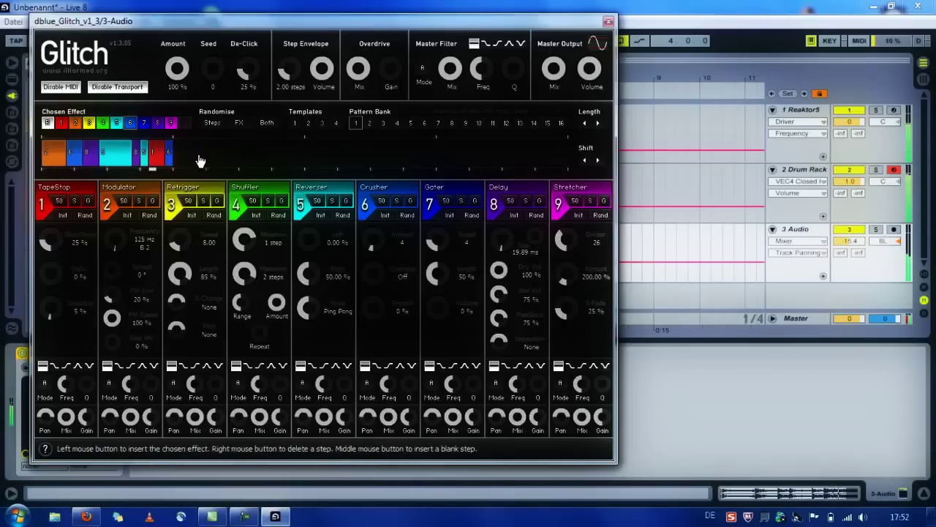
End the Glitch pattern with four short Crusher steps, delete the short Delay step before them, and close the plug-in window.
{"action": "left_click", "coordinate": [156, 158]}
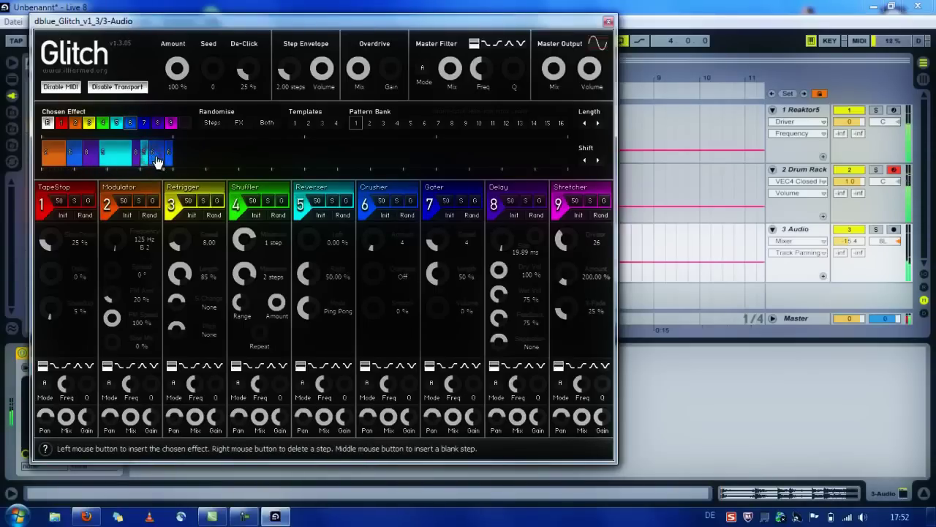
{"action": "left_click", "coordinate": [160, 157]}
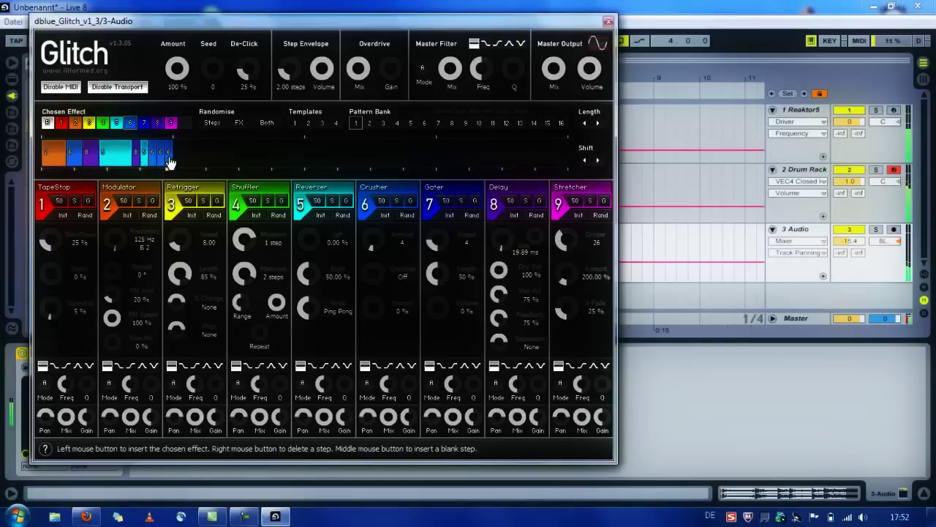
{"action": "right_click", "coordinate": [136, 157]}
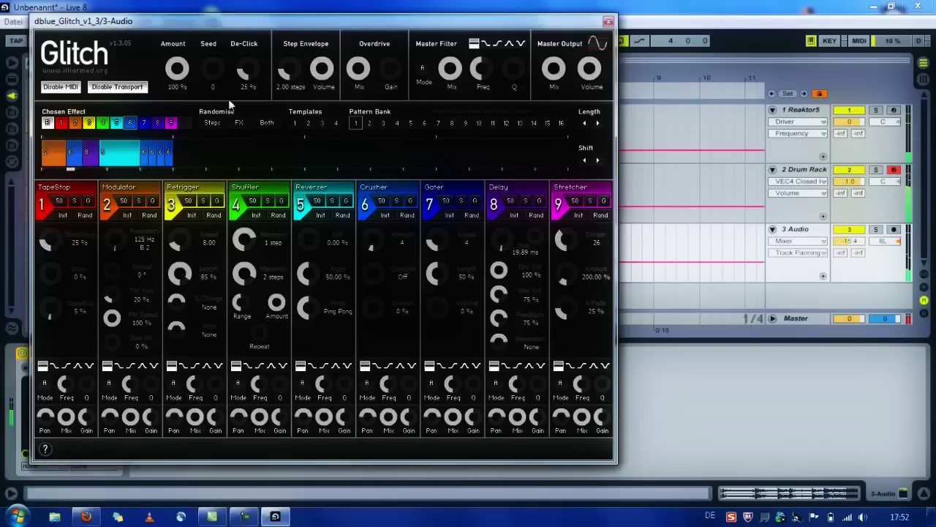
{"action": "left_click", "coordinate": [607, 22]}
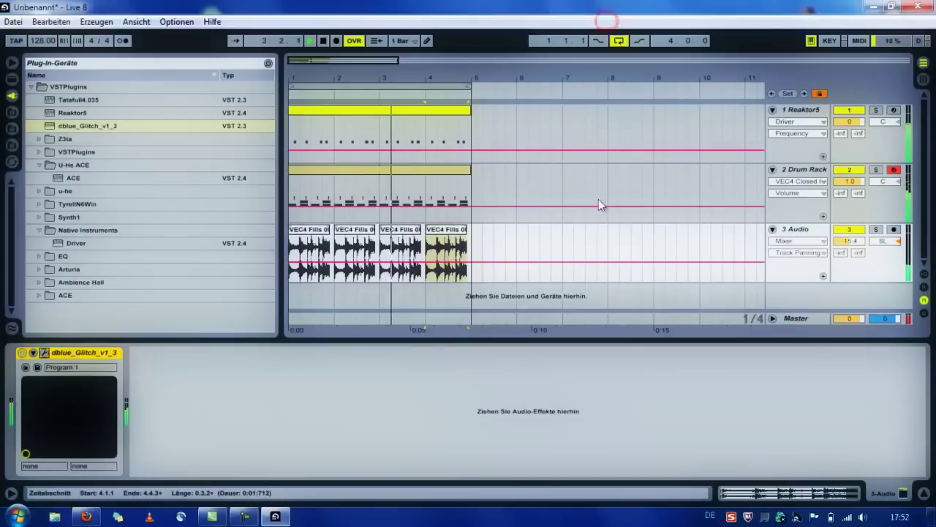
Solo the audio track, restart playback and add the Driver effect after Glitch in its device chain.
{"action": "left_click", "coordinate": [876, 230]}
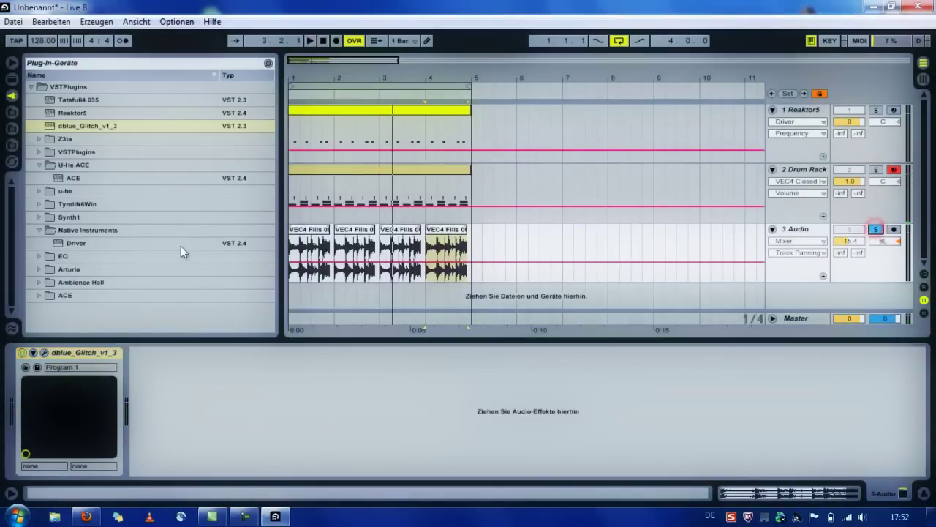
{"action": "key", "text": "space"}
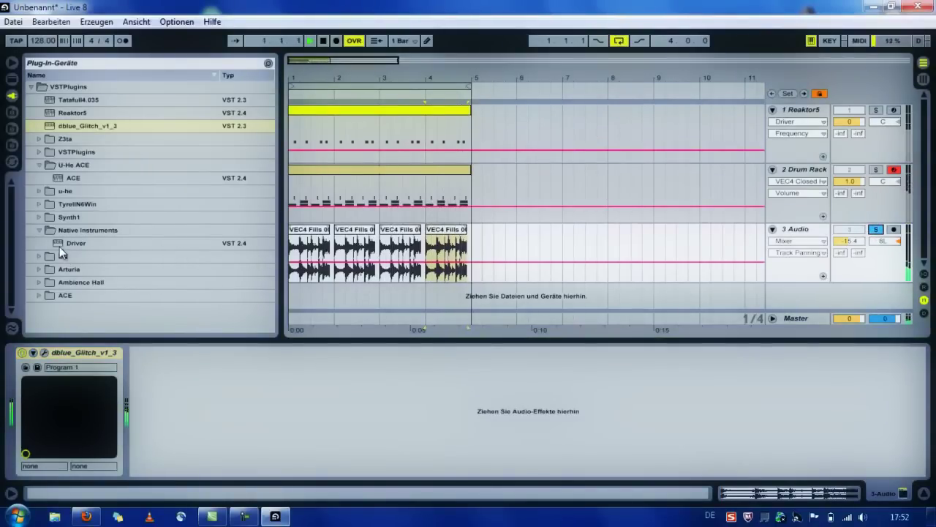
{"action": "left_click_drag", "start_coordinate": [60, 243], "coordinate": [201, 402]}
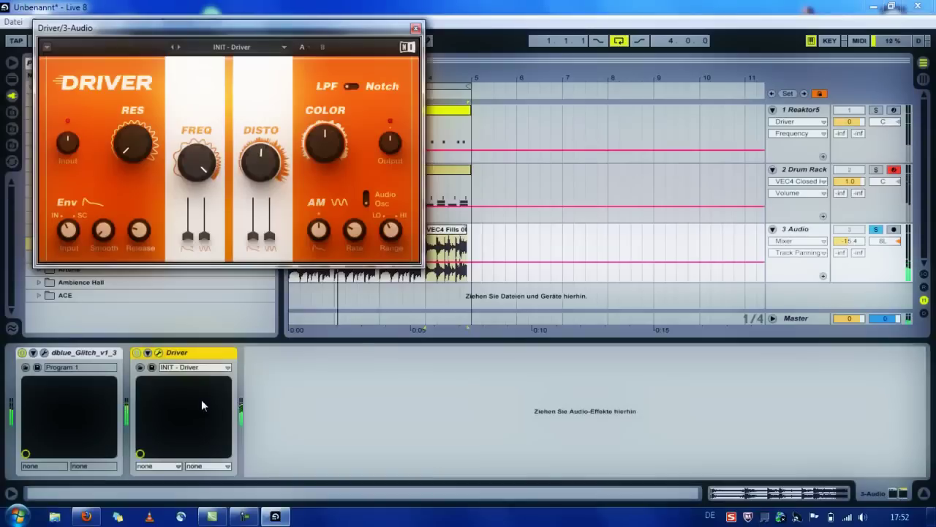
Browse Driver's presets during playback, briefly reducing resonance on Beast and Bass, and load Broken Converter.
{"action": "left_click", "coordinate": [177, 48]}
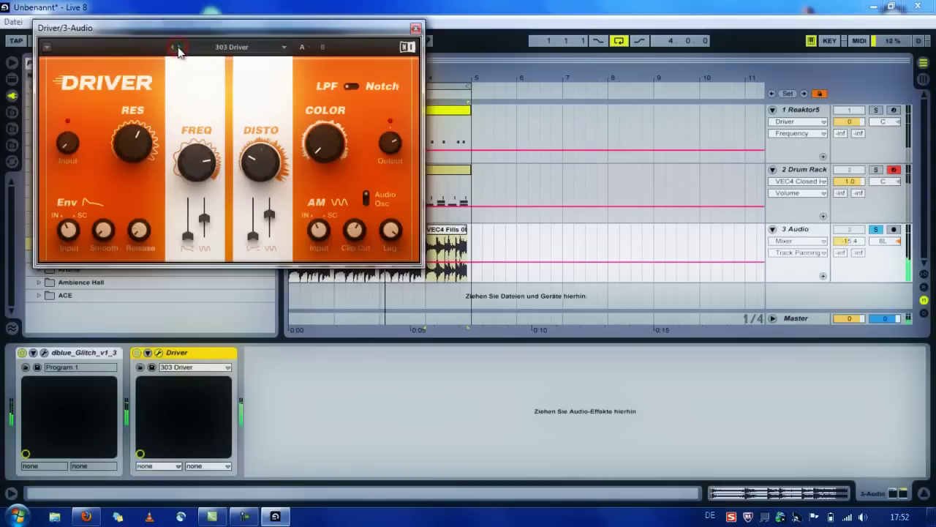
{"action": "left_click", "coordinate": [177, 48]}
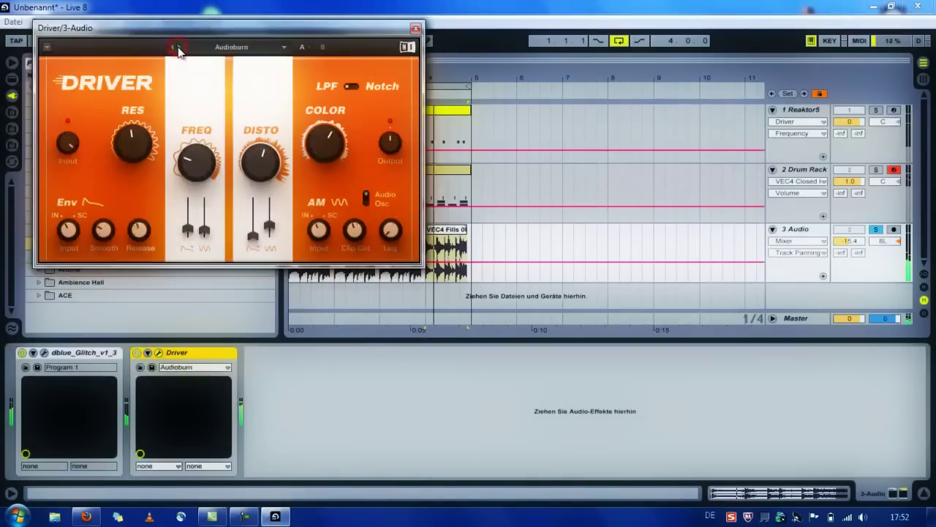
{"action": "left_click", "coordinate": [177, 48]}
{"action": "left_click_drag", "start_coordinate": [133, 142], "coordinate": [149, 290]}
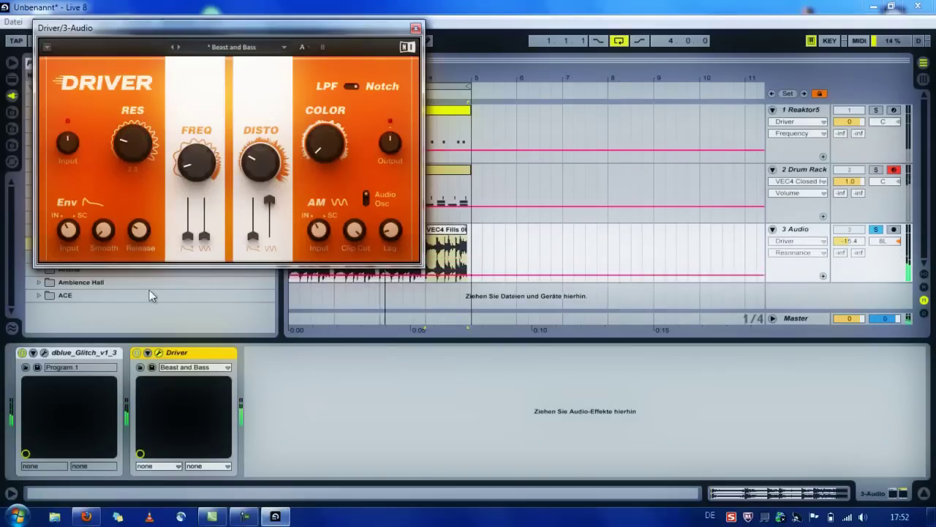
{"action": "left_click", "coordinate": [179, 46]}
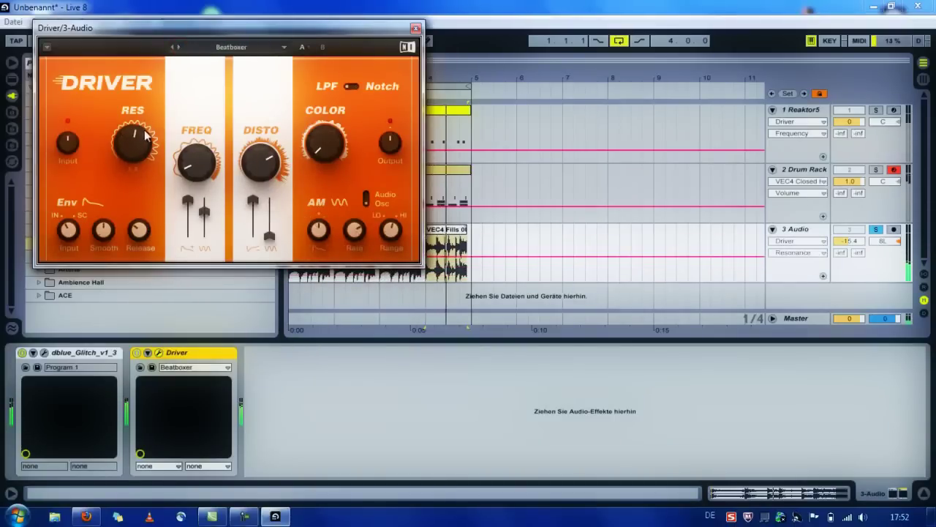
{"action": "left_click", "coordinate": [178, 49]}
{"action": "left_click", "coordinate": [177, 48]}
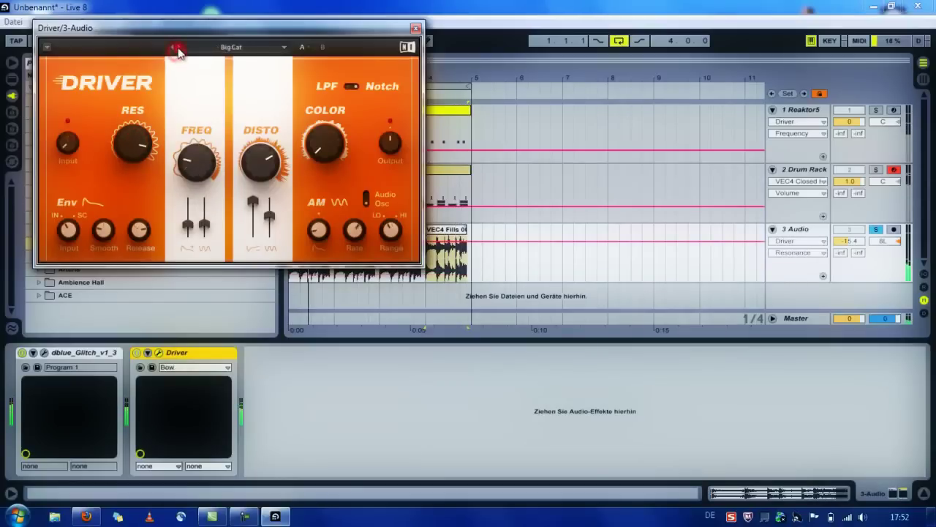
{"action": "left_click", "coordinate": [178, 48]}
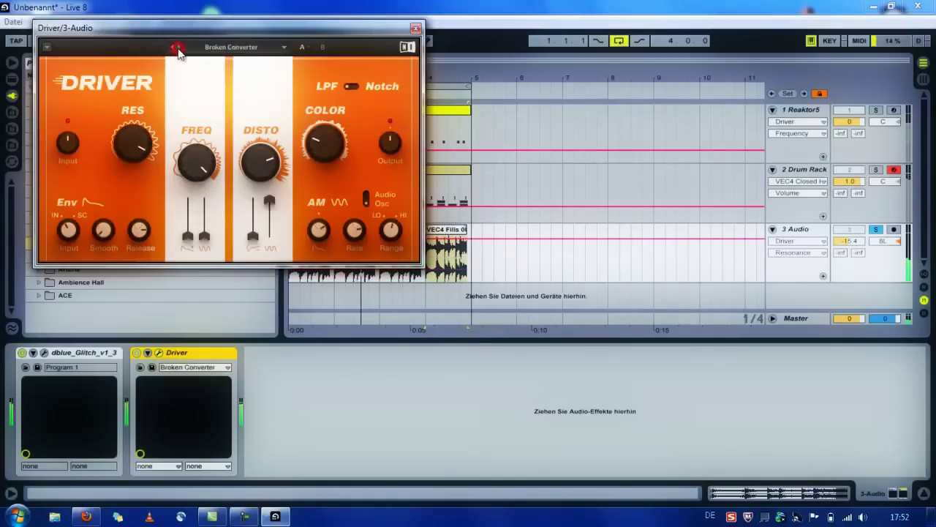
Lower Driver's resonance, frequency and distortion, raise its color, and pull the distortion's AM modulation down.
{"action": "left_click_drag", "start_coordinate": [132, 142], "coordinate": [146, 301]}
{"action": "left_click_drag", "start_coordinate": [196, 162], "coordinate": [205, 256]}
{"action": "left_click_drag", "start_coordinate": [326, 143], "coordinate": [330, 18]}
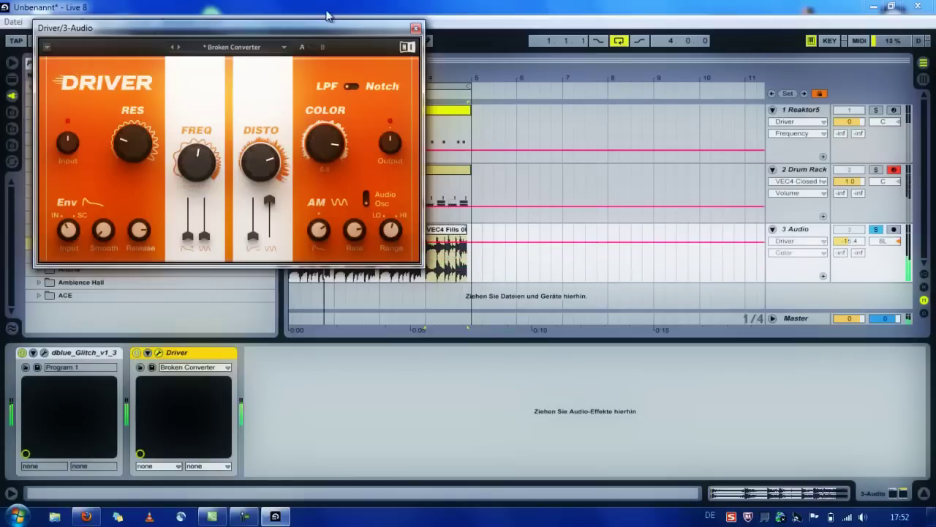
{"action": "left_click_drag", "start_coordinate": [269, 202], "coordinate": [287, 352]}
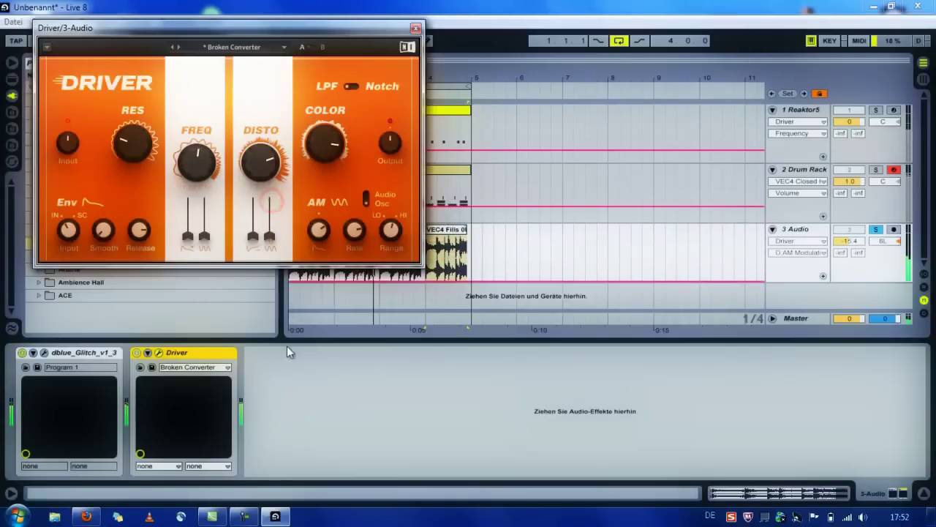
{"action": "left_click_drag", "start_coordinate": [265, 164], "coordinate": [257, 261]}
Switch Driver's AM source to Audio, raise the filter frequency and input level, and readjust the resonance.
{"action": "left_click_drag", "start_coordinate": [133, 142], "coordinate": [130, 137]}
{"action": "left_click_drag", "start_coordinate": [198, 159], "coordinate": [204, 85]}
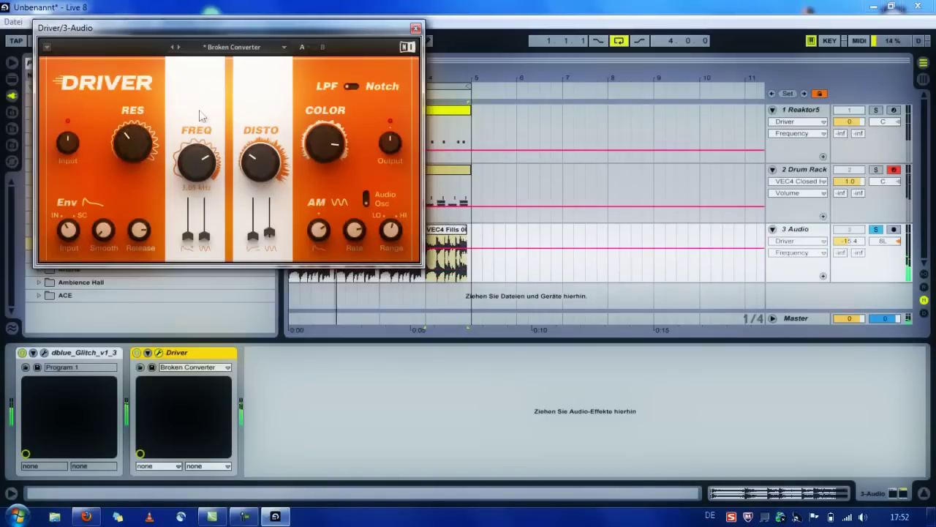
{"action": "left_click", "coordinate": [366, 199]}
{"action": "left_click_drag", "start_coordinate": [228, 162], "coordinate": [205, 120]}
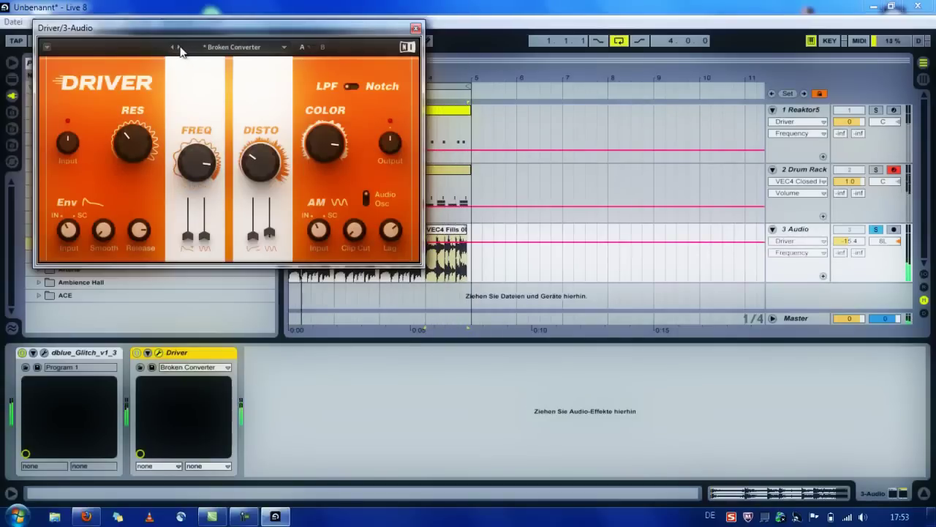
{"action": "left_click_drag", "start_coordinate": [132, 139], "coordinate": [139, 179]}
{"action": "left_click_drag", "start_coordinate": [67, 141], "coordinate": [66, 117]}
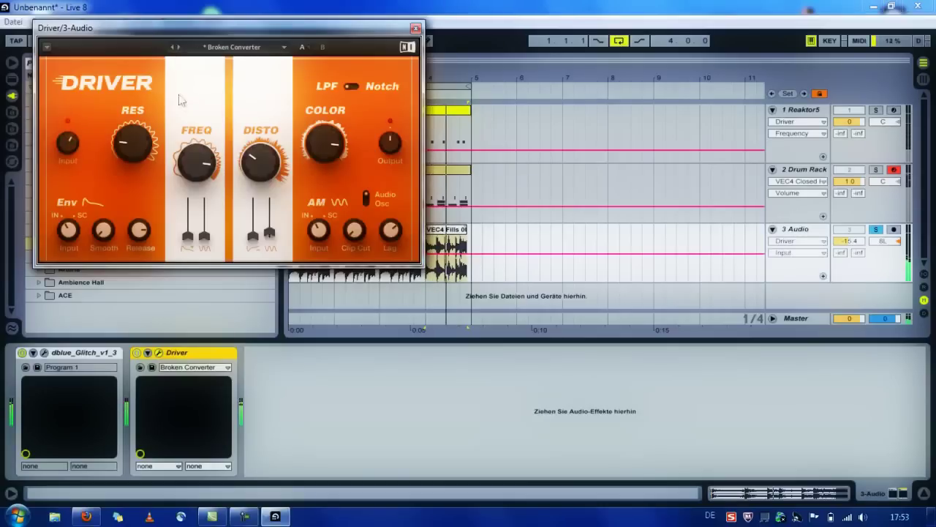
Compare the sound with Driver bypassed and active, close its window, unsolo the audio track and stop playback.
{"action": "left_click", "coordinate": [136, 353]}
{"action": "left_click", "coordinate": [136, 353]}
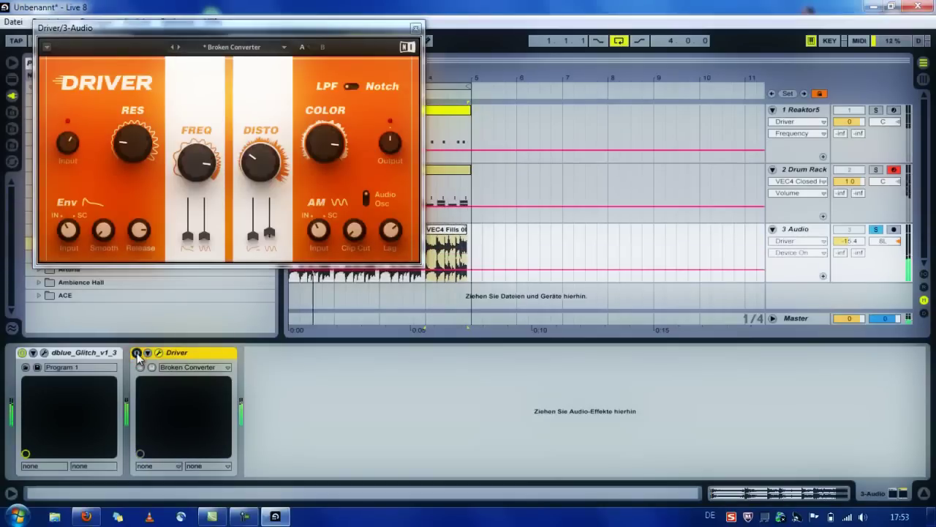
{"action": "left_click", "coordinate": [136, 353]}
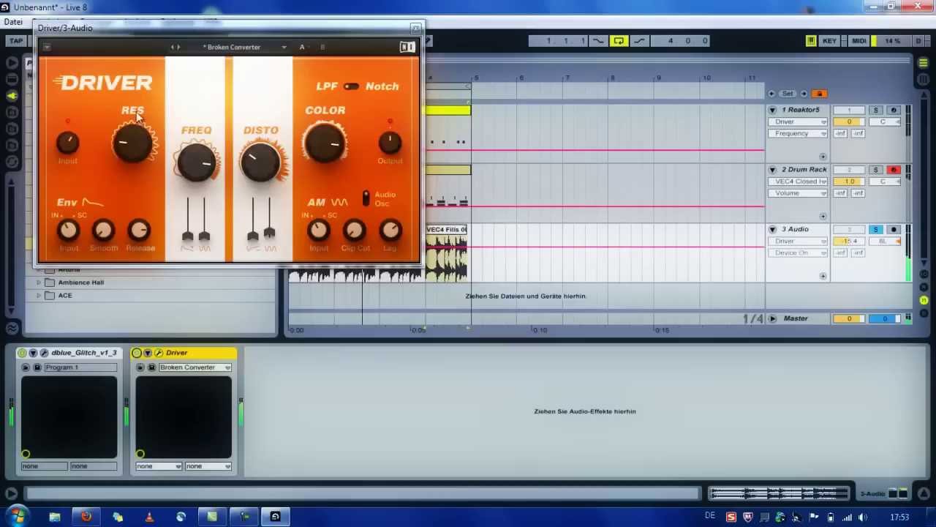
{"action": "left_click", "coordinate": [415, 28]}
{"action": "left_click", "coordinate": [877, 231]}
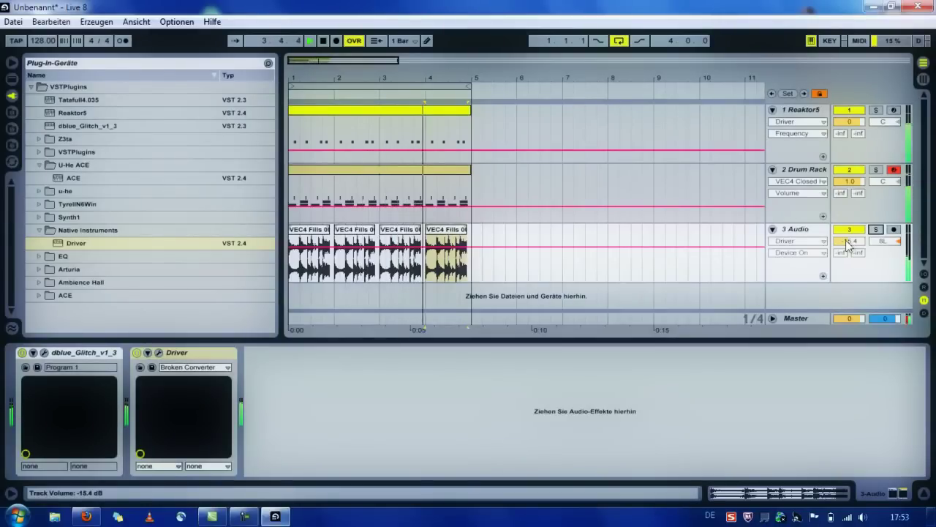
{"action": "key", "text": "space"}
Play the first VEC4 Fills 001 clip to check its hits and delete its section from 1.2.3 to 1.3.2.
{"action": "left_click_drag", "start_coordinate": [302, 79], "coordinate": [303, 76]}
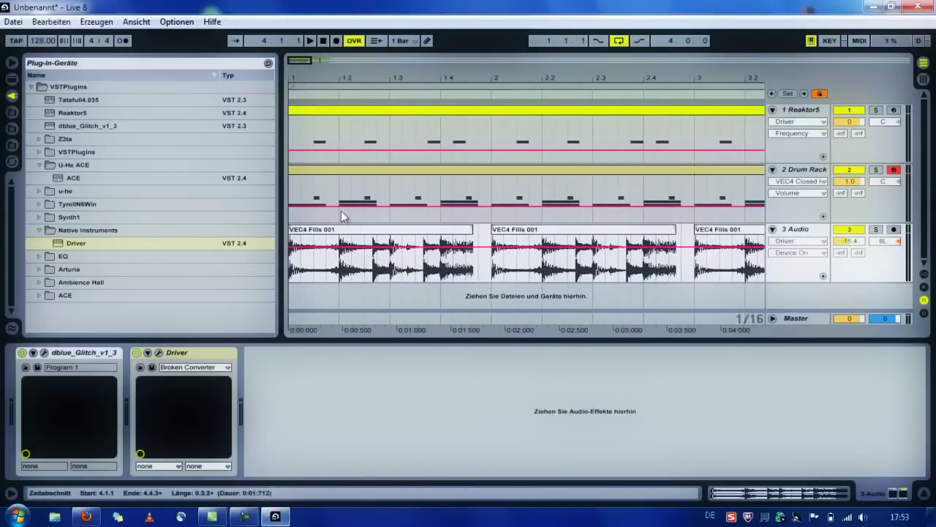
{"action": "left_click", "coordinate": [340, 232]}
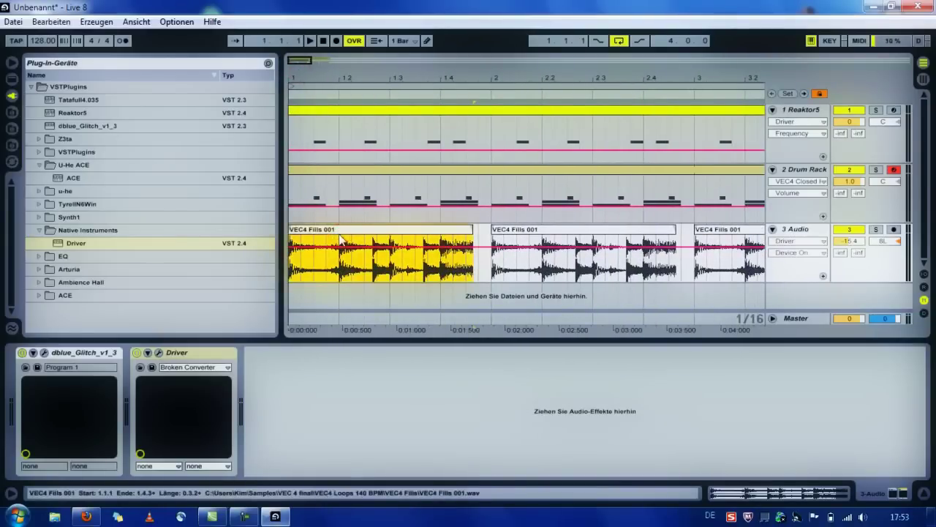
{"action": "left_click", "coordinate": [340, 238]}
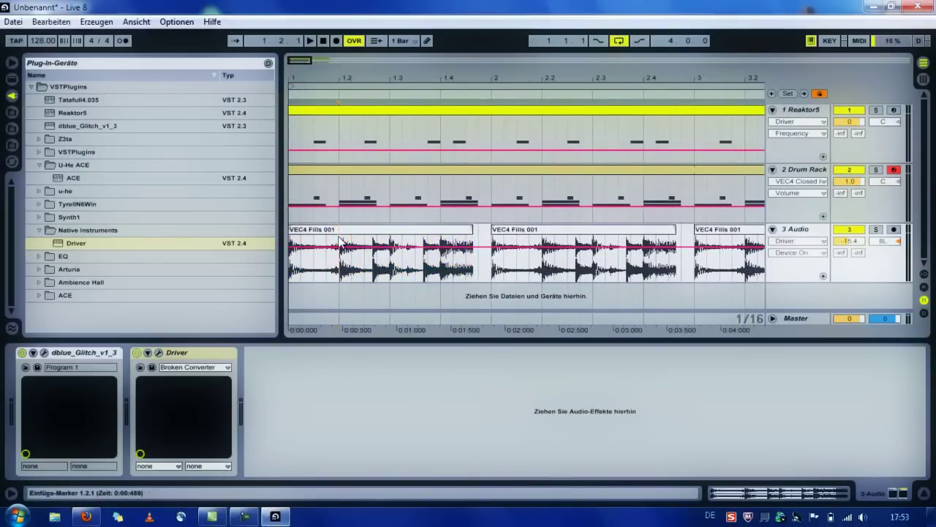
{"action": "key", "text": "space"}
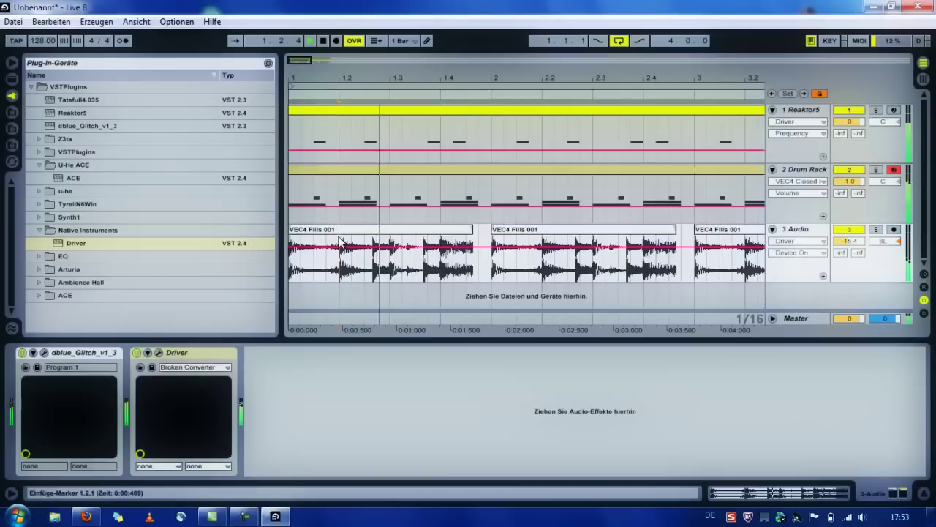
{"action": "left_click", "coordinate": [290, 256]}
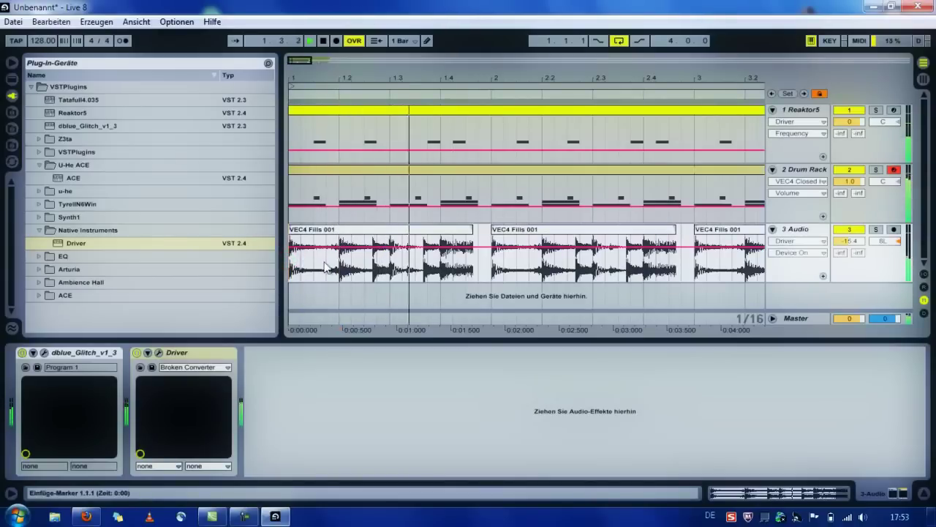
{"action": "left_click", "coordinate": [325, 267]}
{"action": "key", "text": "space"}
{"action": "left_click_drag", "start_coordinate": [365, 256], "coordinate": [405, 266]}
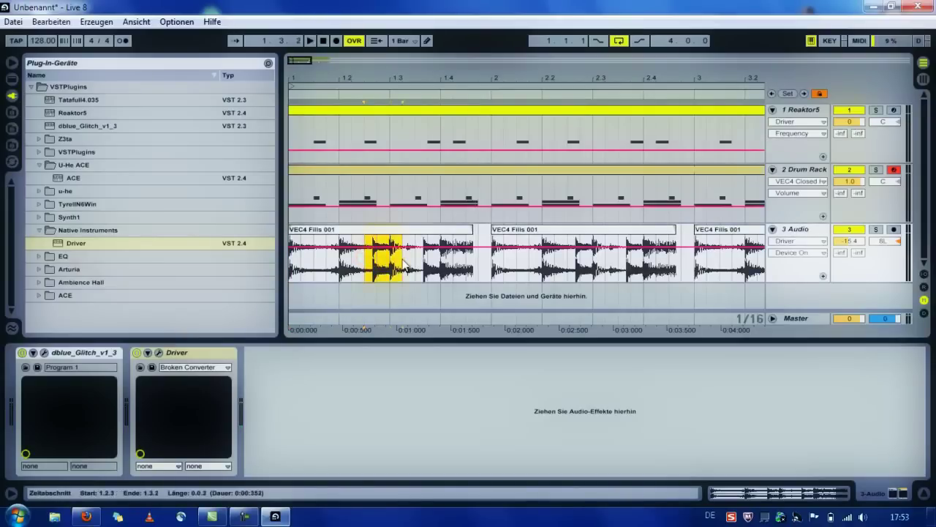
{"action": "key", "text": "Delete"}
Replay the edited fill from the start and delete the matching section from 2.2.3 to 2.3.2 in the second clip.
{"action": "key", "text": "space"}
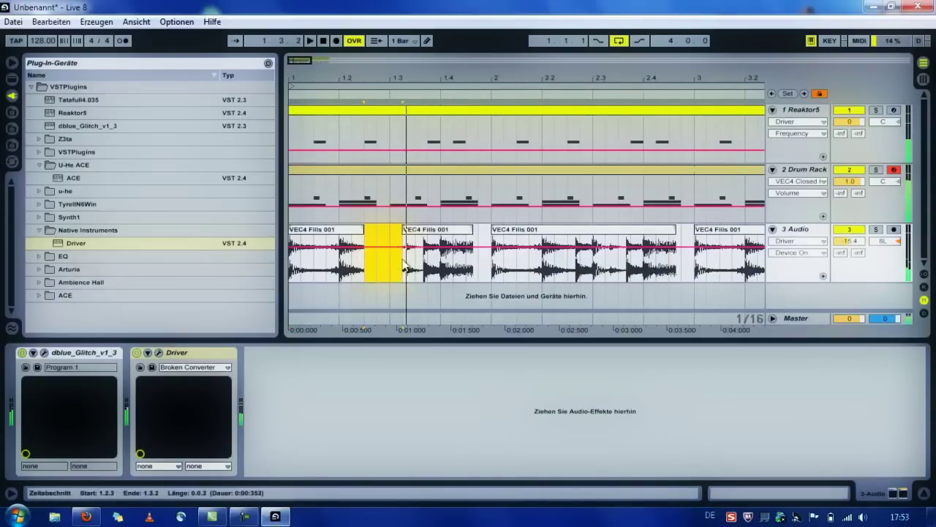
{"action": "left_click", "coordinate": [291, 266]}
{"action": "key", "text": "space"}
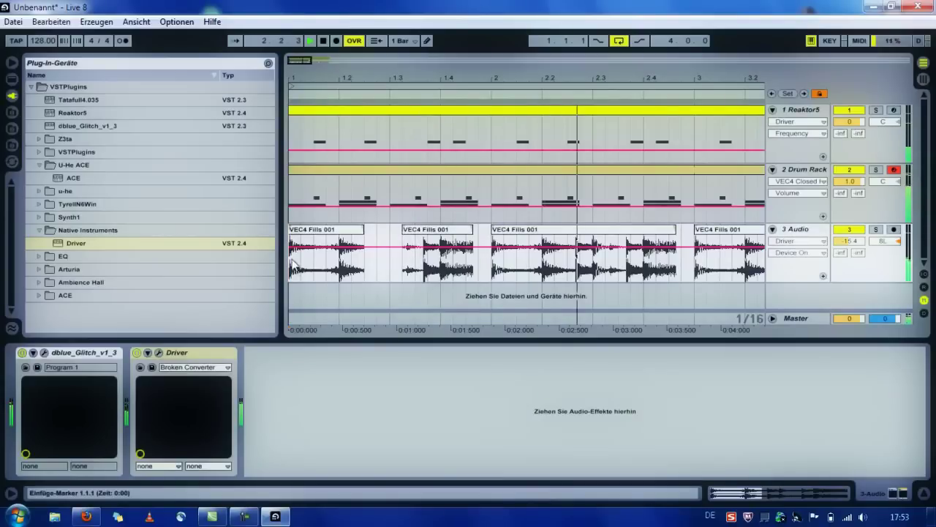
{"action": "key", "text": "space"}
{"action": "left_click", "coordinate": [577, 241]}
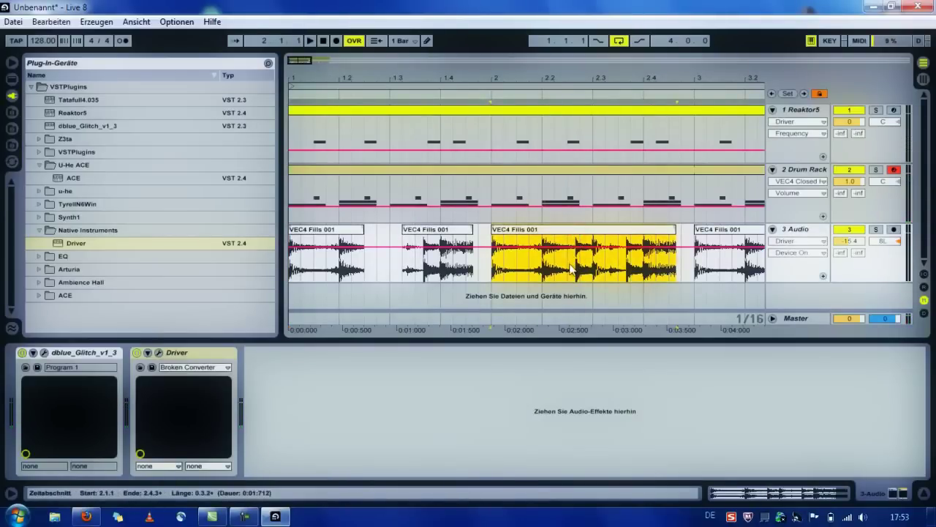
{"action": "left_click_drag", "start_coordinate": [571, 269], "coordinate": [604, 269]}
{"action": "key", "text": "Delete"}
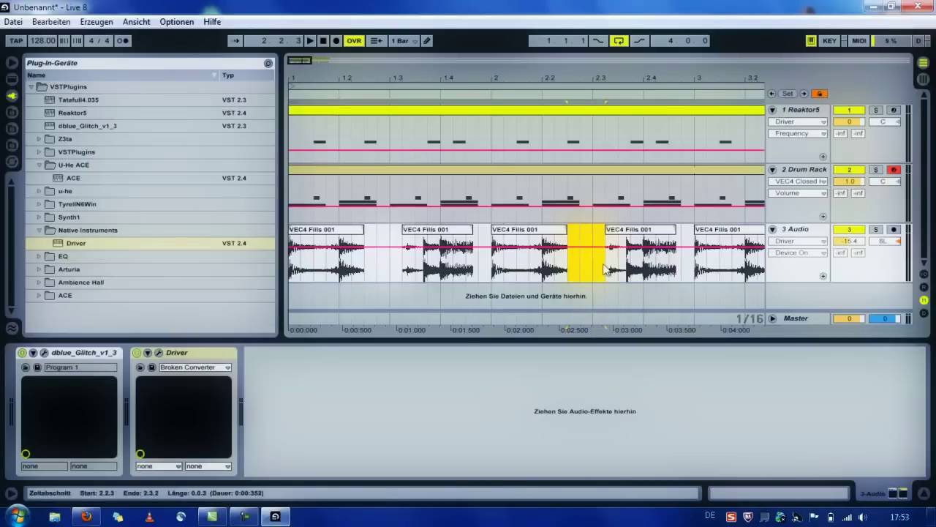
Hide the browser and copy the edited fill in bar 2 of the audio track over bars 3 and 4.
{"action": "left_click", "coordinate": [8, 64]}
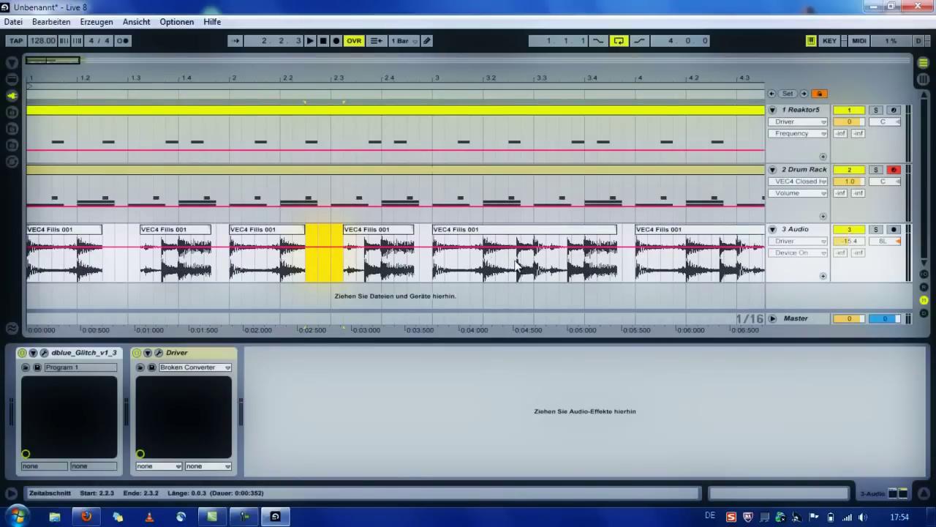
{"action": "left_click_drag", "start_coordinate": [436, 261], "coordinate": [233, 268]}
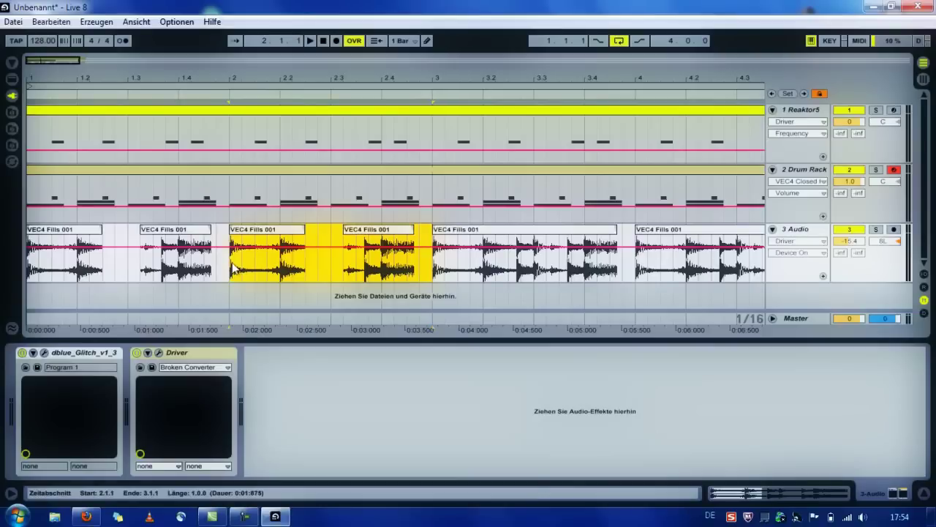
{"action": "left_click", "coordinate": [435, 265]}
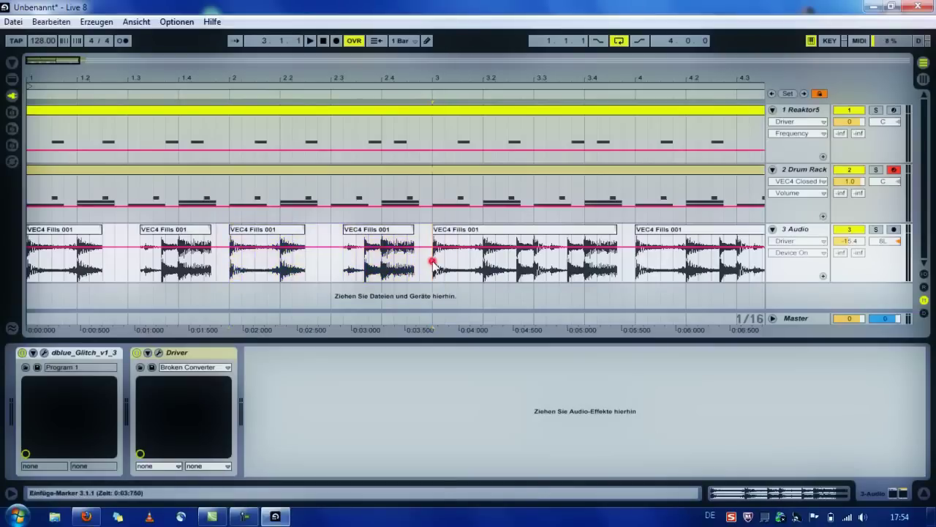
{"action": "key", "text": "ctrl+v"}
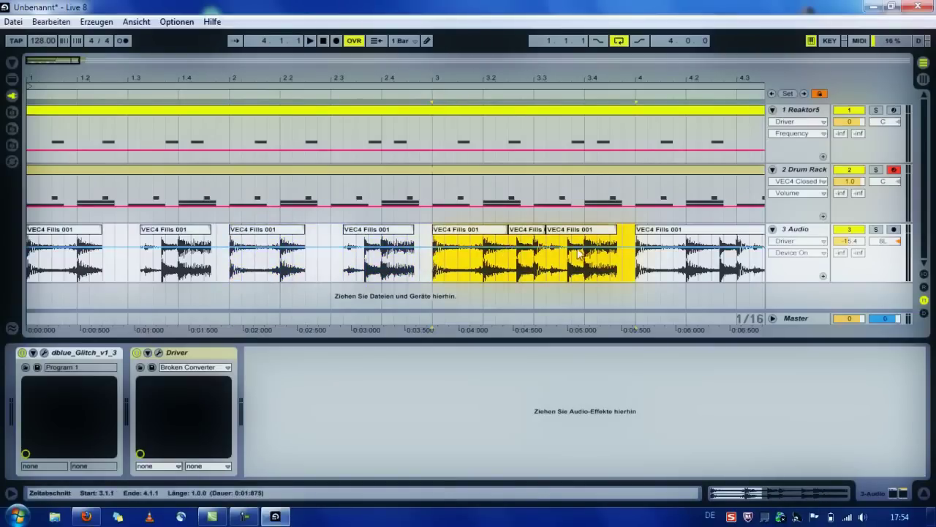
{"action": "left_click", "coordinate": [633, 264]}
{"action": "key", "text": "ctrl+v"}
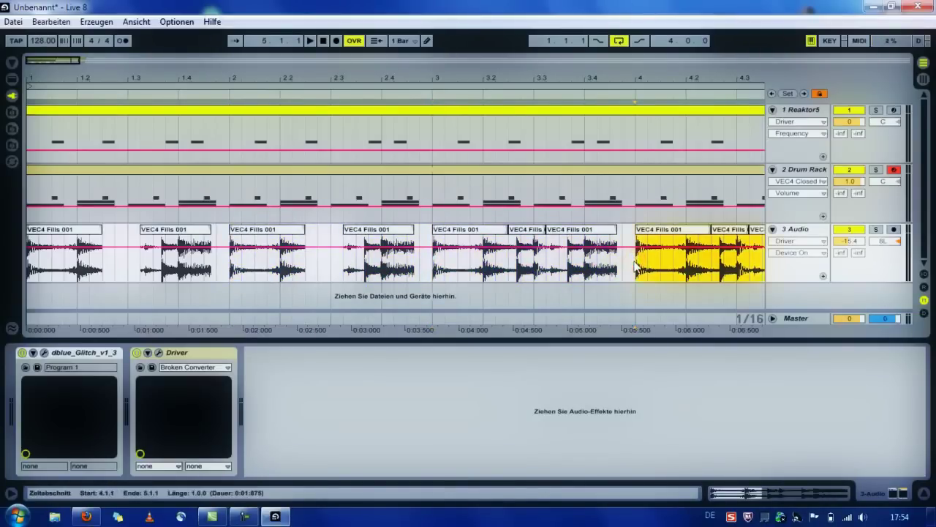
Delete the leftover short middle clips from 3.2.3 to 3.3.2 and from 4.2.3 to 4.3.2 on the audio track.
{"action": "left_click", "coordinate": [518, 233]}
{"action": "key", "text": "Delete"}
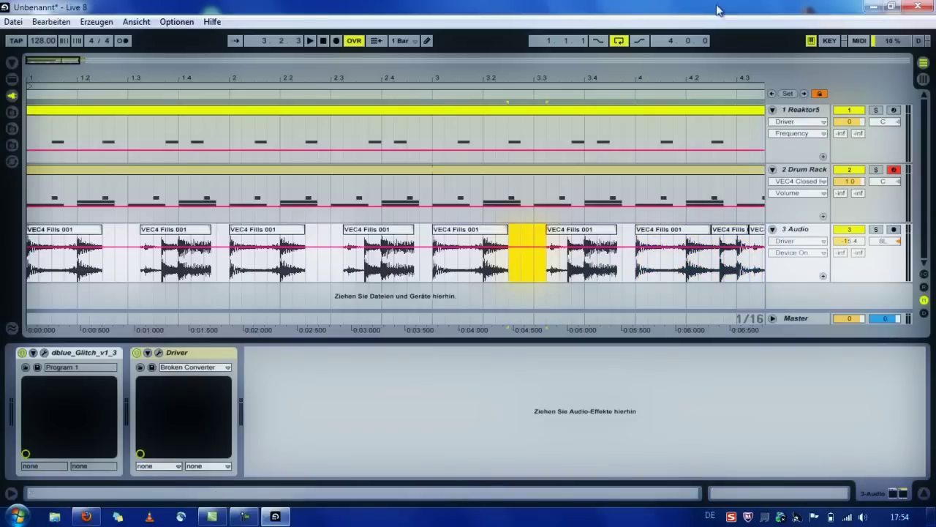
{"action": "left_click_drag", "start_coordinate": [702, 73], "coordinate": [704, 64]}
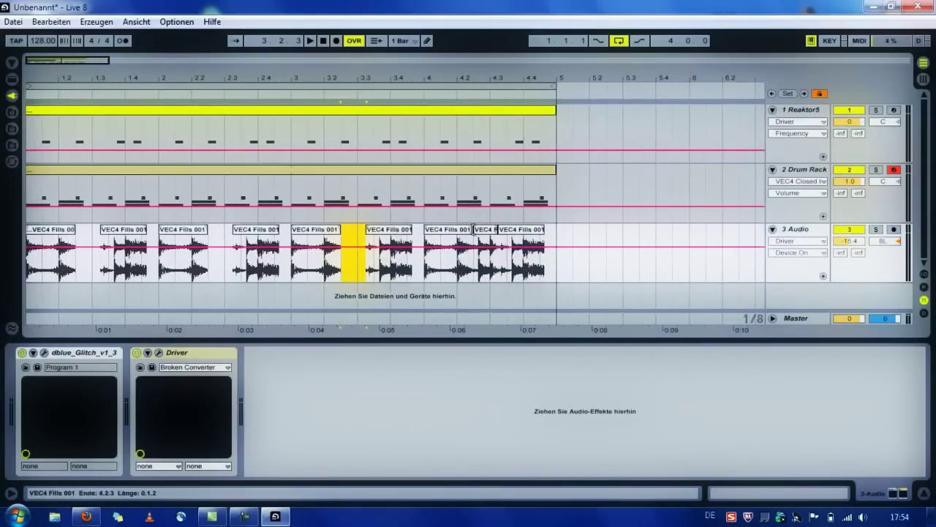
{"action": "left_click", "coordinate": [482, 232]}
Play the arrangement with the gapped fills and lower the audio track's volume to -18.7 dB.
{"action": "key", "text": "space"}
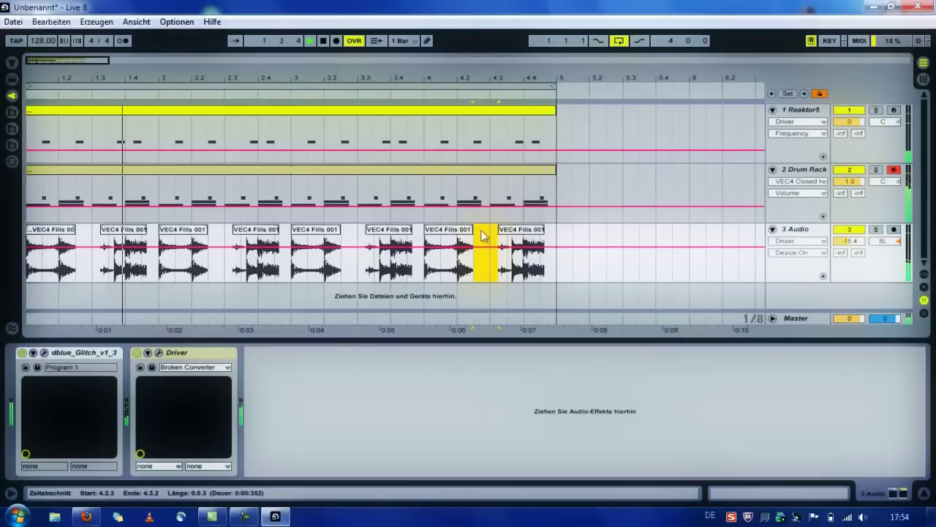
{"action": "left_click", "coordinate": [848, 241]}
{"action": "left_click_drag", "start_coordinate": [849, 241], "coordinate": [848, 243]}
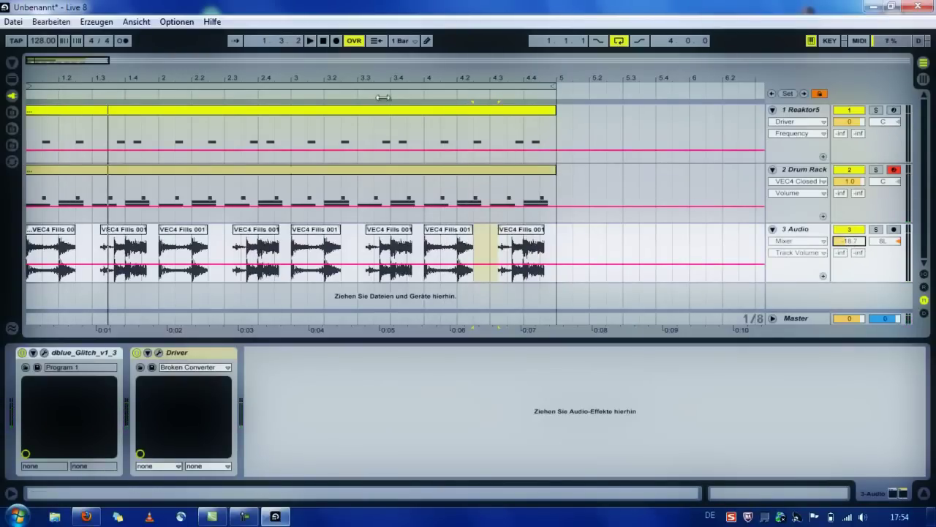
Move the four-bar Reaktor5 clip from bar 1 so that it starts at bar 9.
{"action": "left_click_drag", "start_coordinate": [366, 66], "coordinate": [218, 74]}
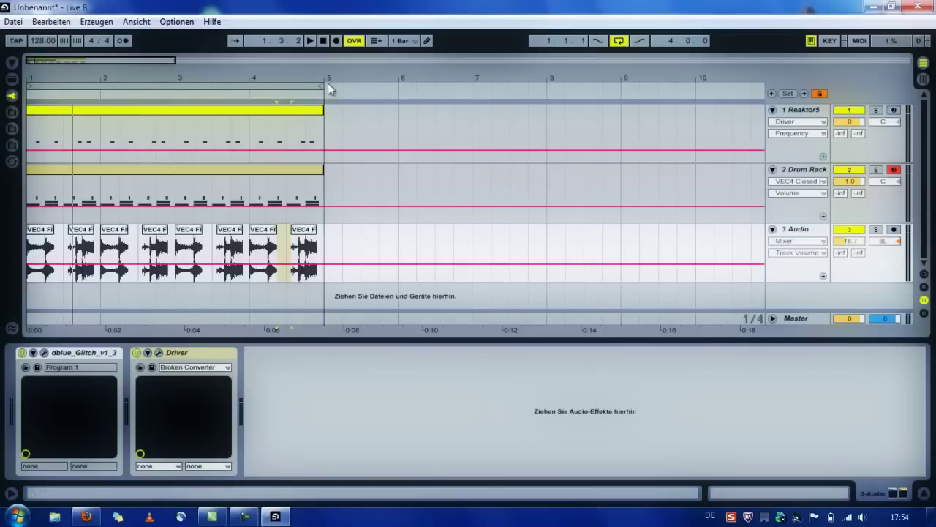
{"action": "left_click_drag", "start_coordinate": [231, 78], "coordinate": [228, 73]}
{"action": "left_click", "coordinate": [129, 111]}
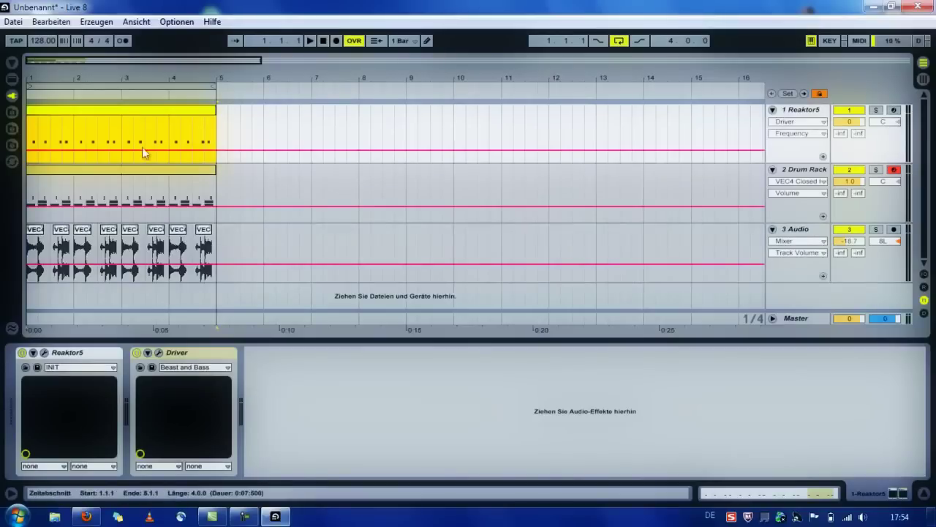
{"action": "left_click", "coordinate": [132, 111]}
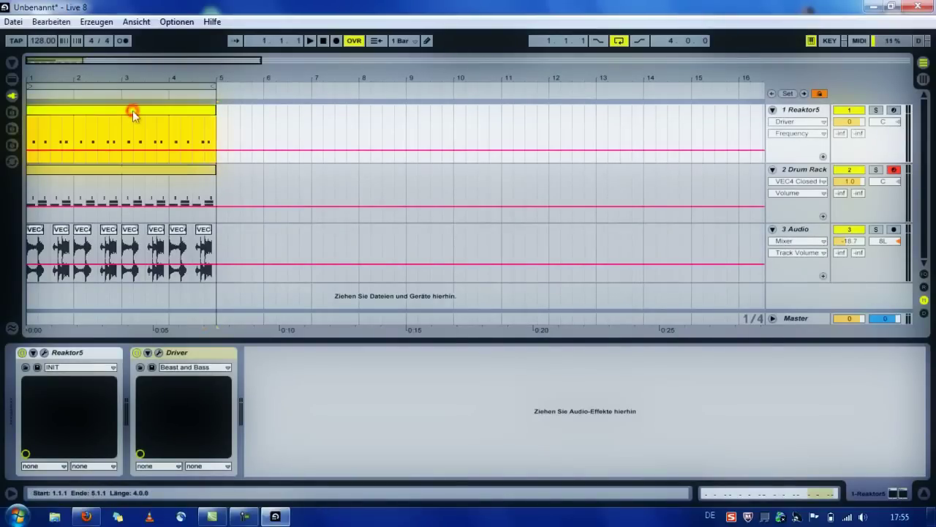
{"action": "left_click_drag", "start_coordinate": [132, 110], "coordinate": [320, 136]}
{"action": "left_click_drag", "start_coordinate": [250, 110], "coordinate": [439, 126]}
Copy the four-bar Drum Rack clip and paste it at bar 5 and again at bar 9.
{"action": "left_click", "coordinate": [147, 179]}
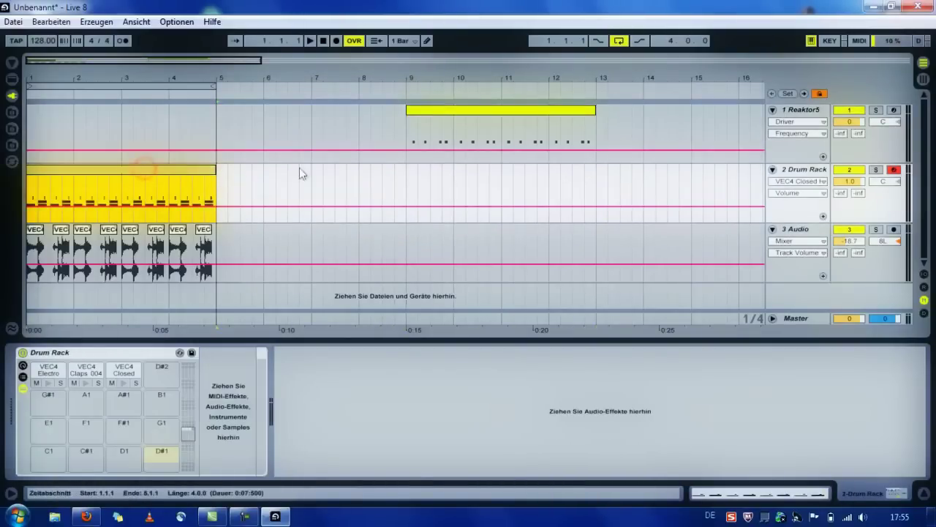
{"action": "left_click", "coordinate": [222, 193]}
{"action": "left_click", "coordinate": [202, 169]}
{"action": "key", "text": "ctrl+c"}
{"action": "left_click", "coordinate": [215, 186]}
{"action": "key", "text": "ctrl+v"}
{"action": "left_click", "coordinate": [380, 168]}
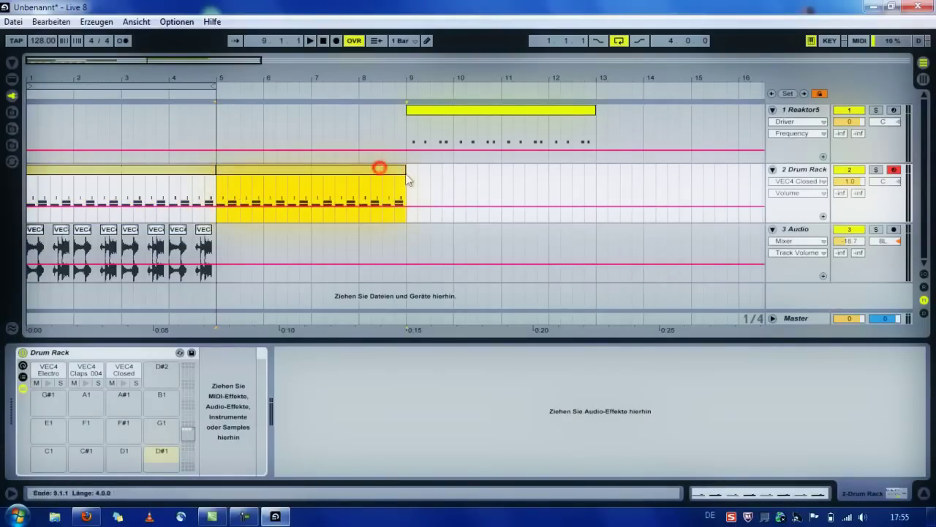
{"action": "left_click", "coordinate": [408, 182]}
{"action": "key", "text": "ctrl+v"}
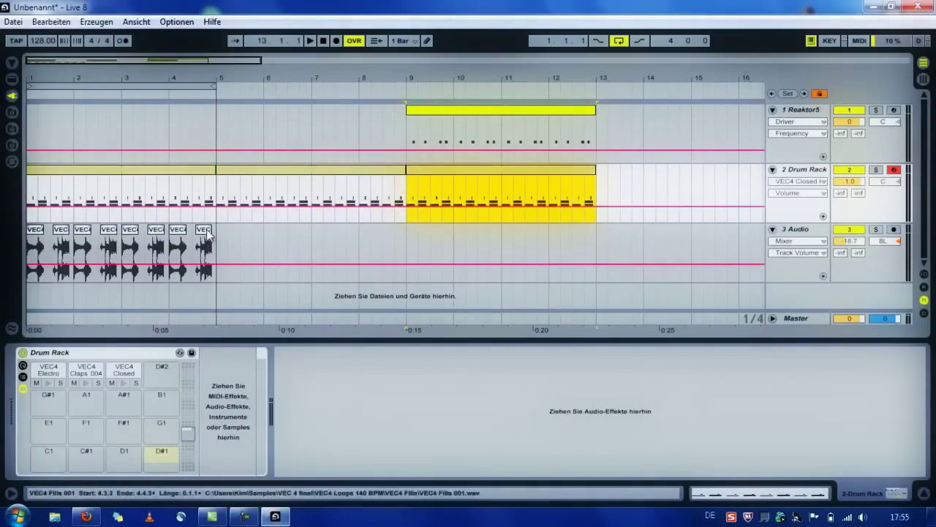
Move the four bars of audio fills to start at bar 5 and paste a copy of them at bar 9.
{"action": "left_click_drag", "start_coordinate": [217, 247], "coordinate": [151, 250]}
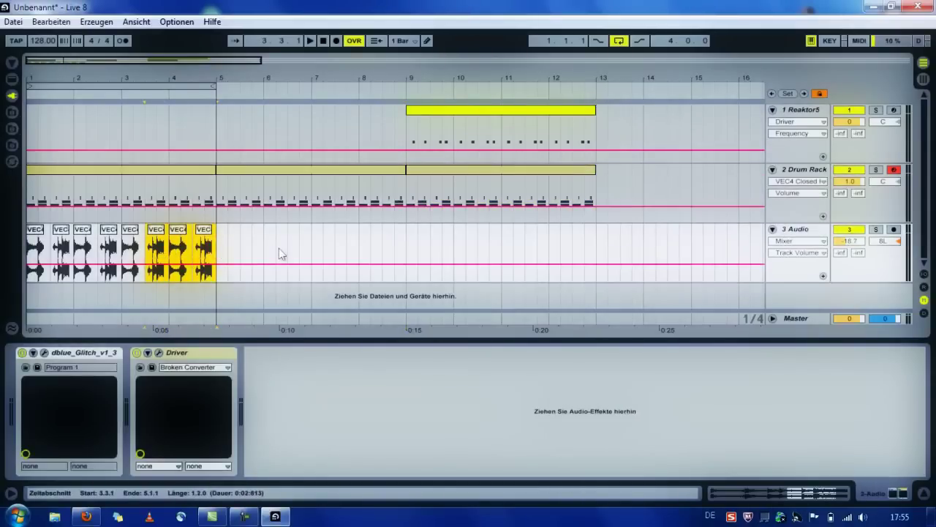
{"action": "mouse_move", "coordinate": [217, 256]}
{"action": "left_mouse_down"}
{"action": "mouse_move", "coordinate": [29, 245]}
{"action": "mouse_move", "coordinate": [35, 236]}
{"action": "mouse_move", "coordinate": [202, 252]}
{"action": "mouse_move", "coordinate": [224, 242]}
{"action": "left_mouse_up"}
{"action": "left_click", "coordinate": [408, 249]}
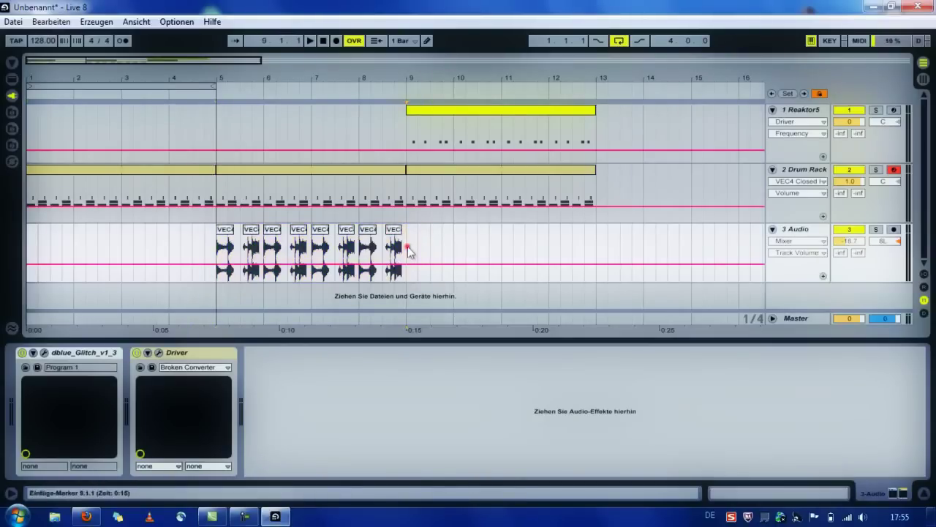
{"action": "key", "text": "ctrl+v"}
Extend the arrangement loop to 12 bars, ending at bar 13, and hide the device view.
{"action": "left_click_drag", "start_coordinate": [212, 86], "coordinate": [596, 141]}
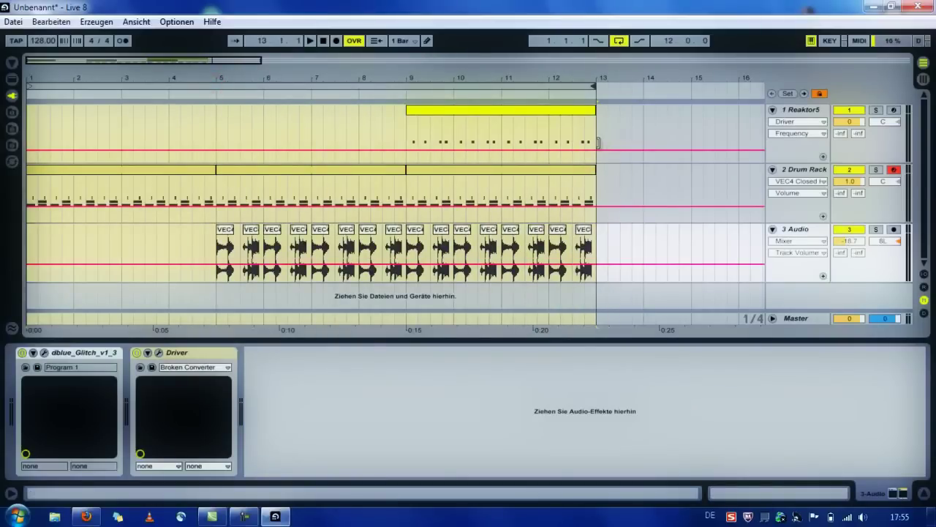
{"action": "left_click_drag", "start_coordinate": [407, 72], "coordinate": [406, 72]}
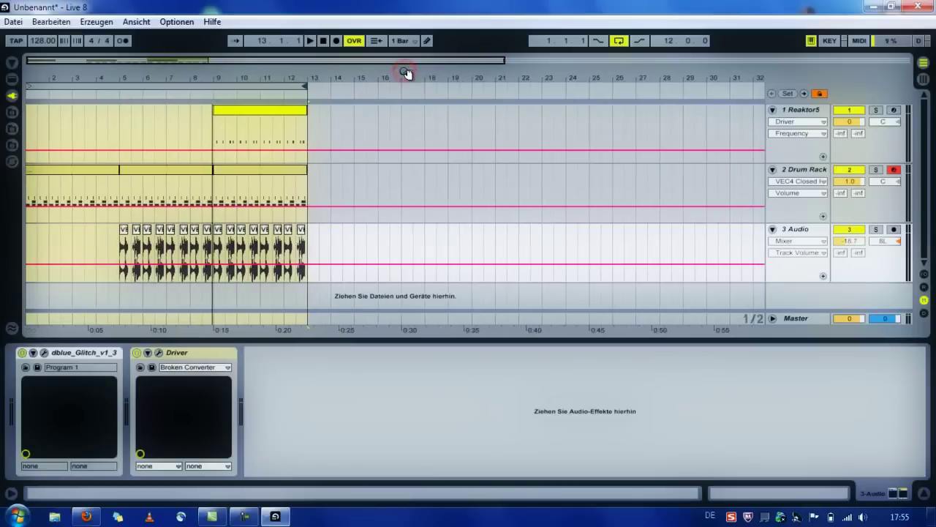
{"action": "left_click", "coordinate": [924, 494]}
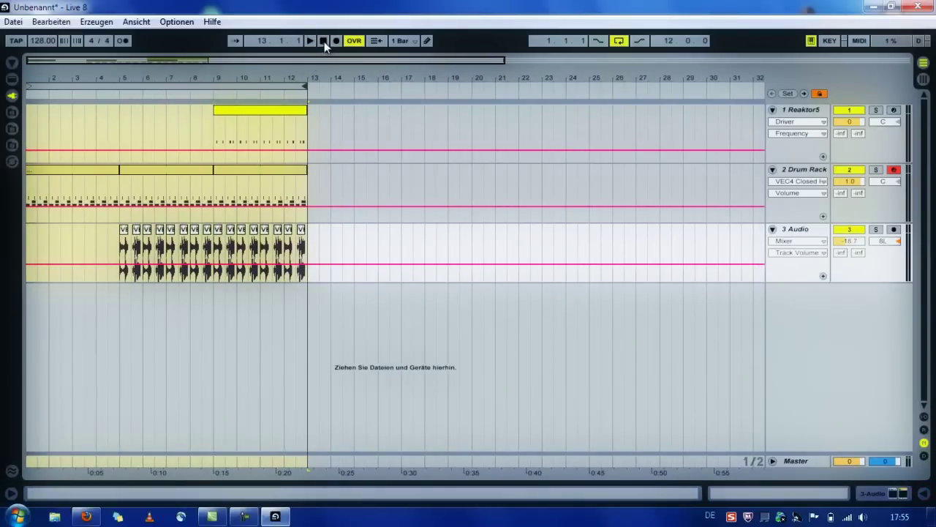
Play the 12-bar arrangement from the start and turn looping off.
{"action": "key", "text": "space"}
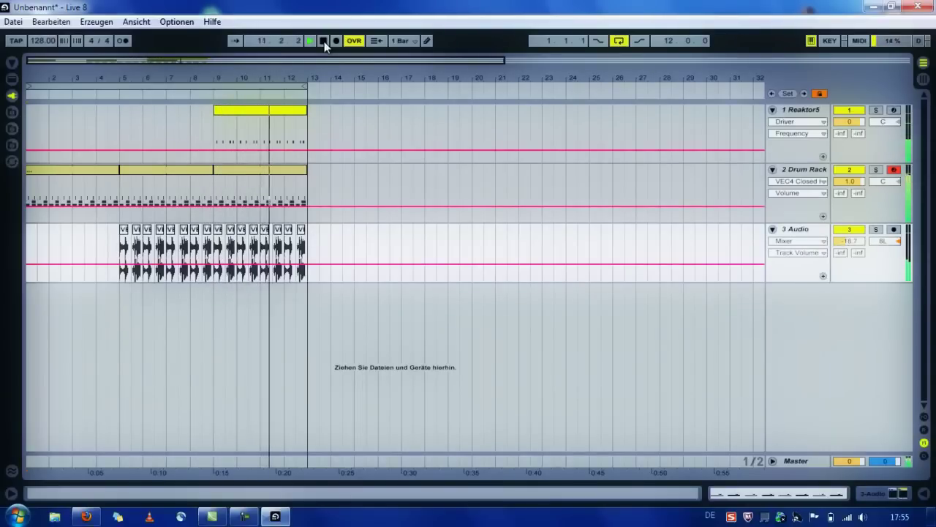
{"action": "left_click", "coordinate": [618, 41]}
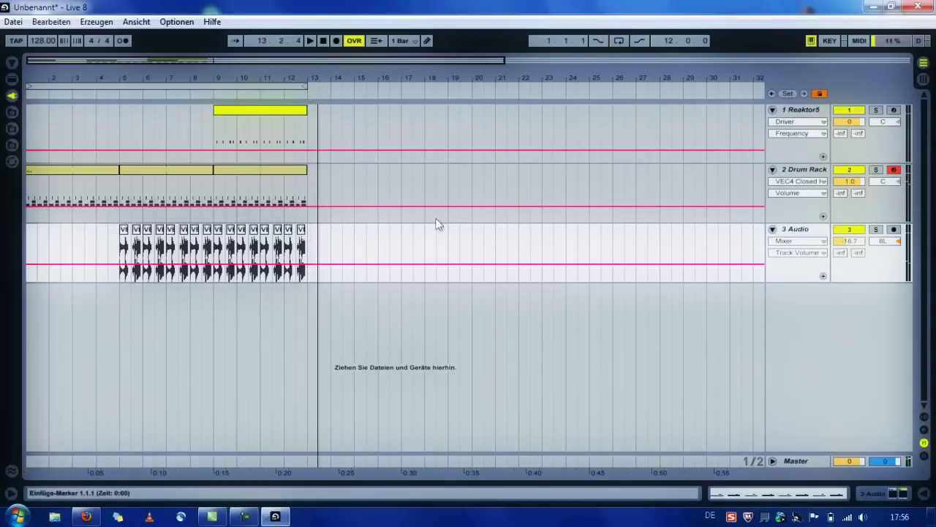